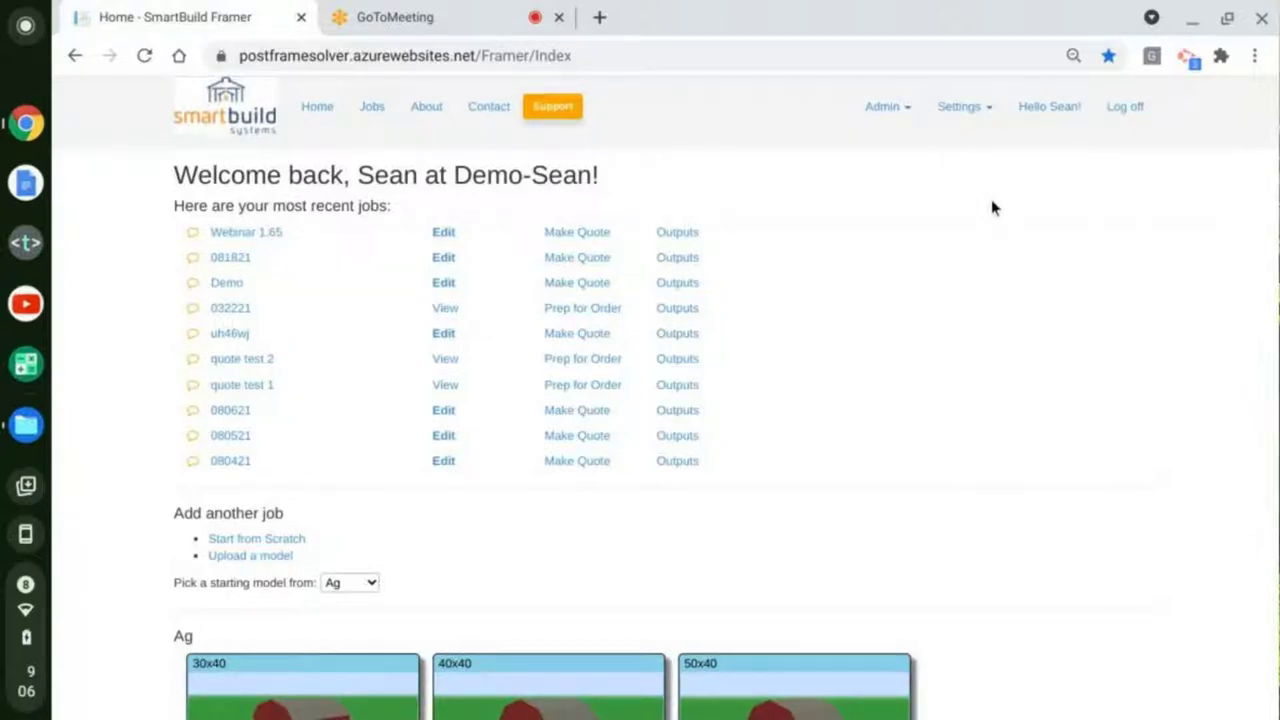
Step: Open the first Wood Post Frame rule in the framing rules settings for editing
click(975, 115)
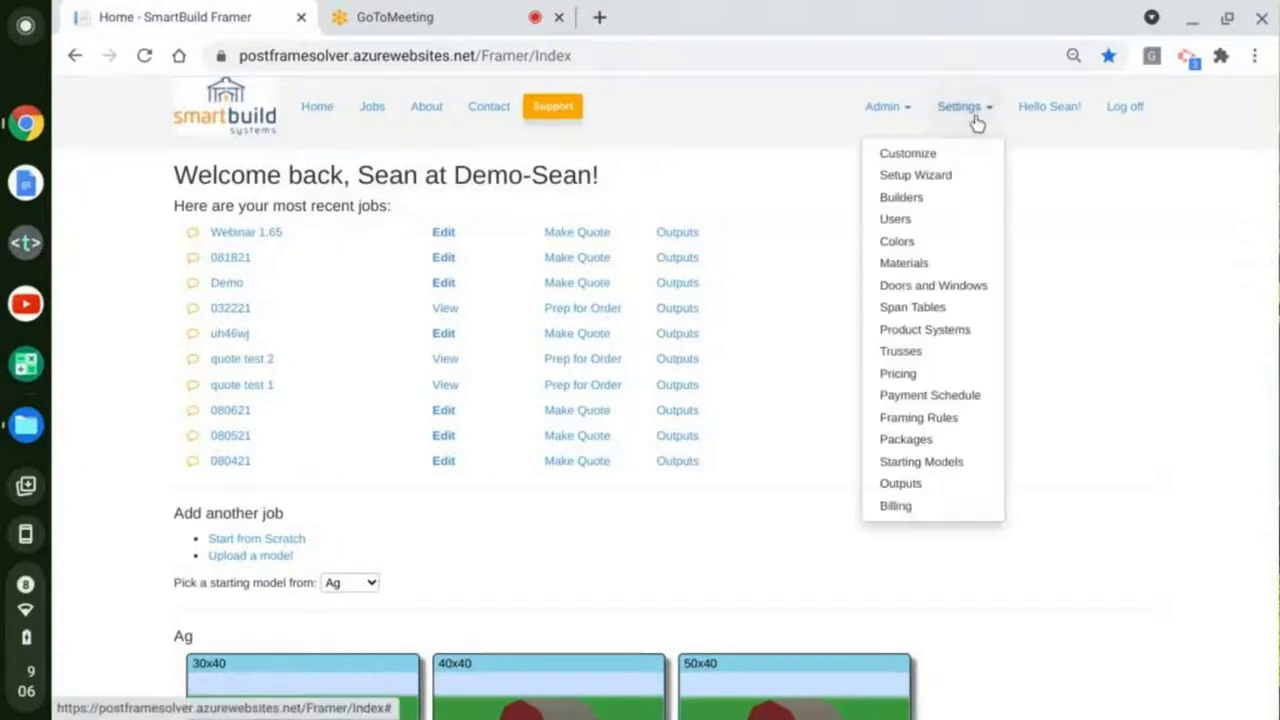
click(975, 428)
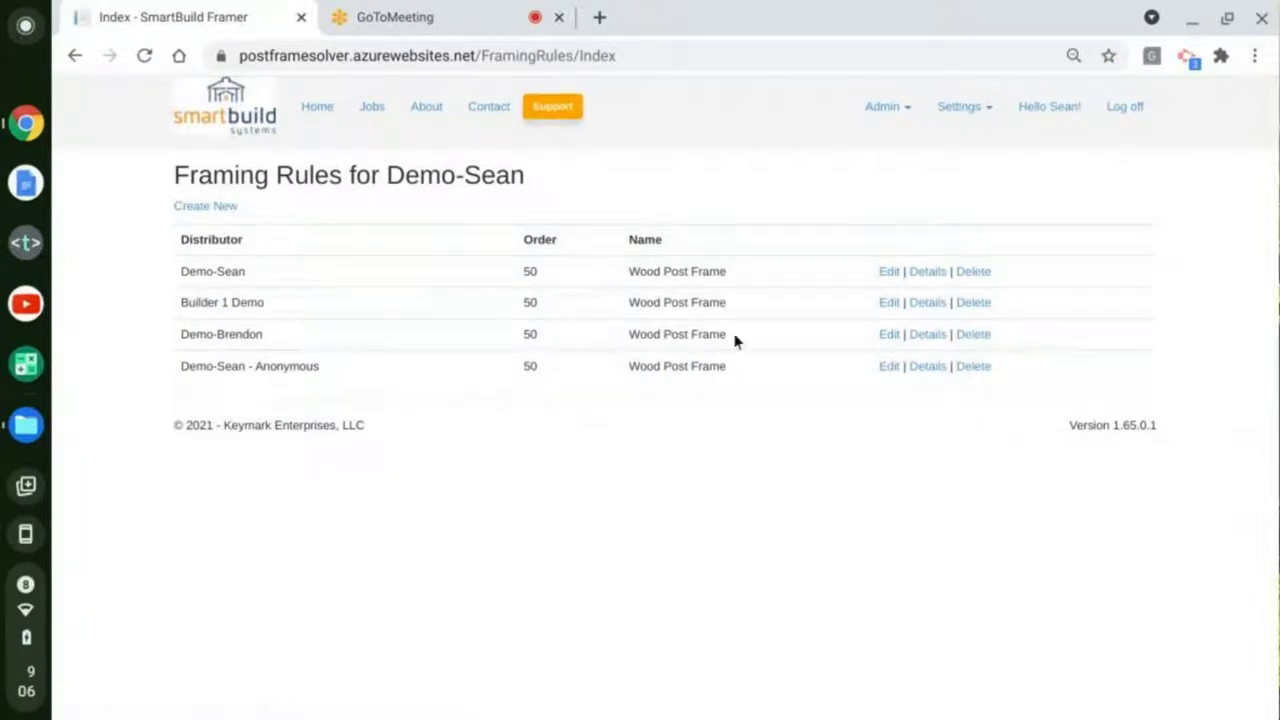
click(893, 276)
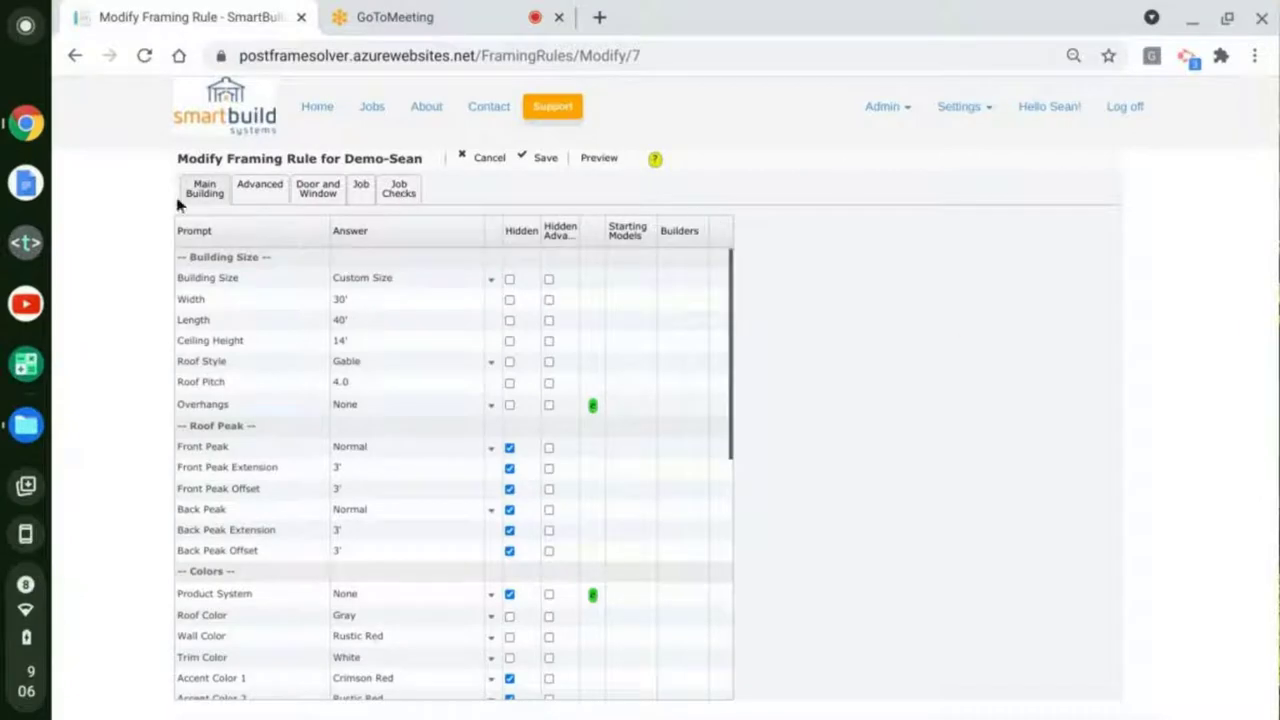
Step: Set Purlin Start to Eave in the Purlin Framing section of the advanced framing rules
click(266, 186)
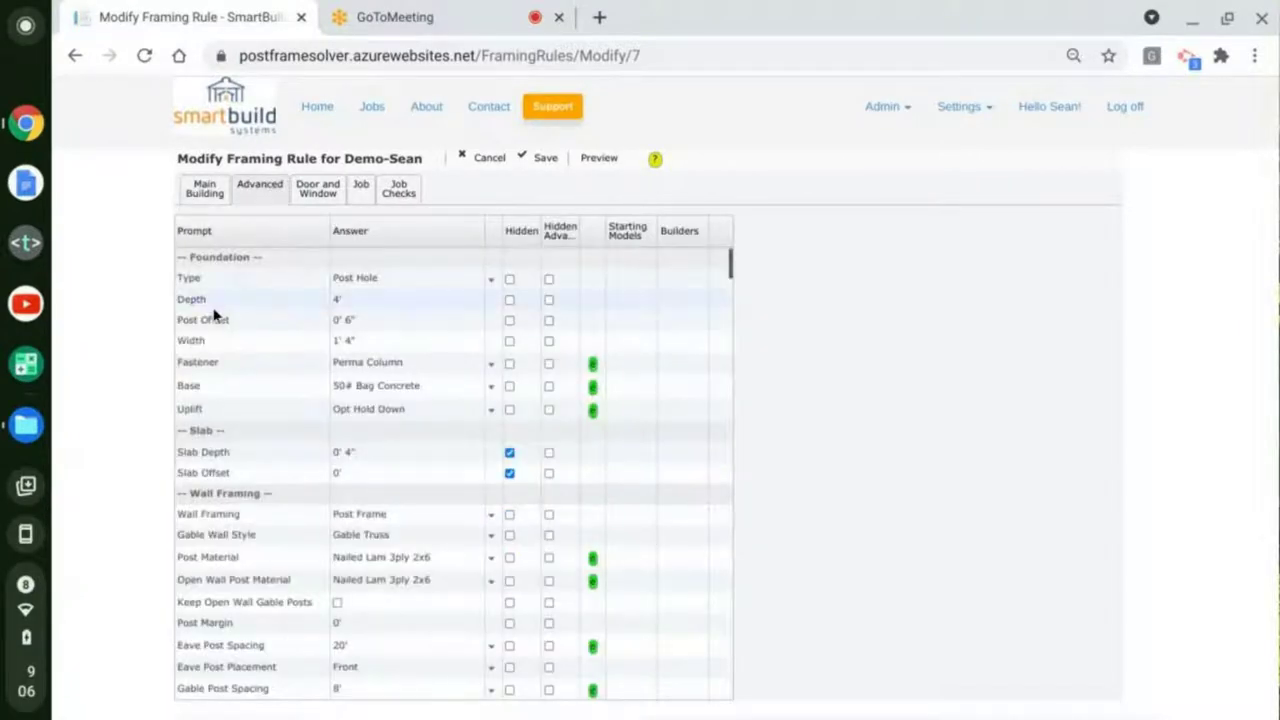
scroll(289, 394, down, 4)
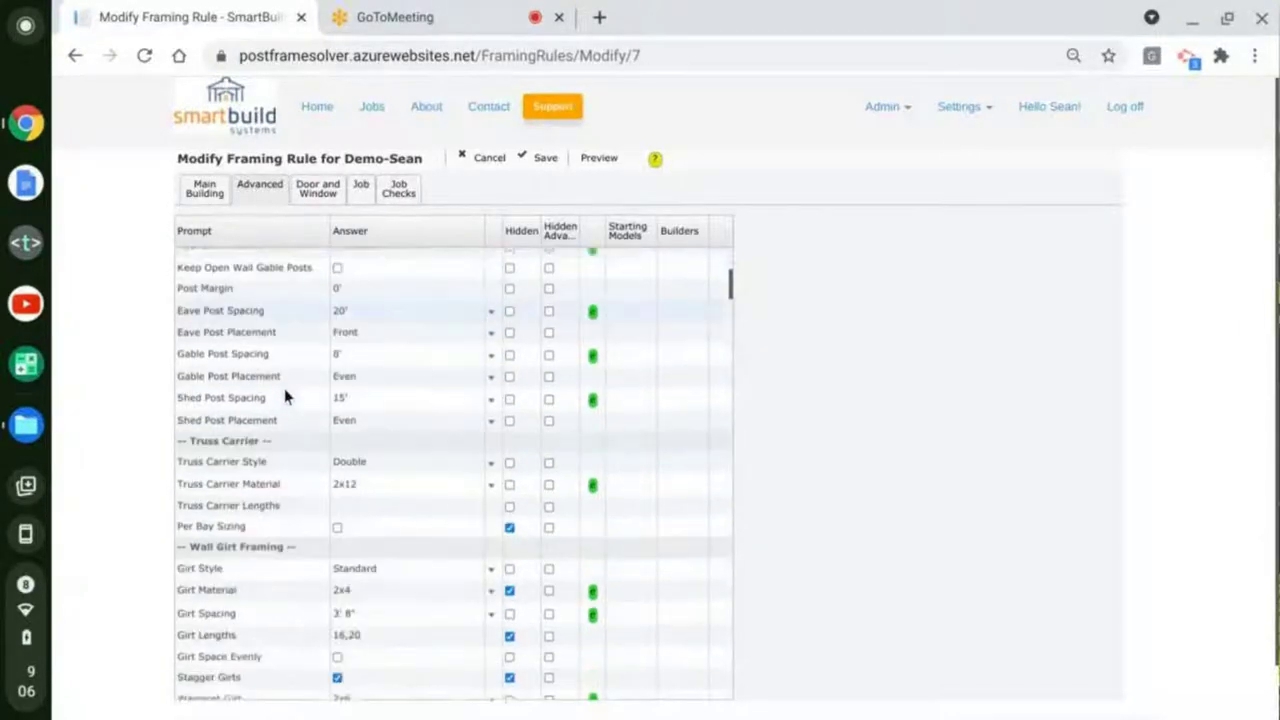
scroll(284, 397, down, 4)
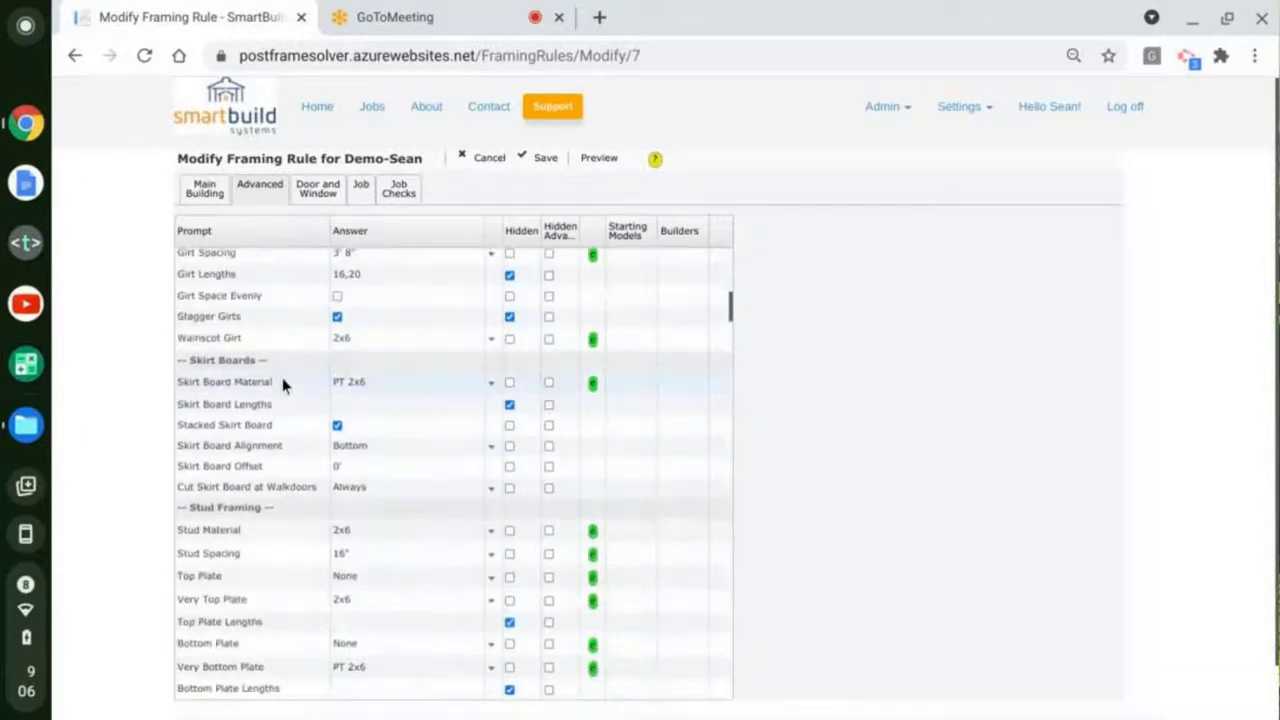
scroll(283, 386, down, 4)
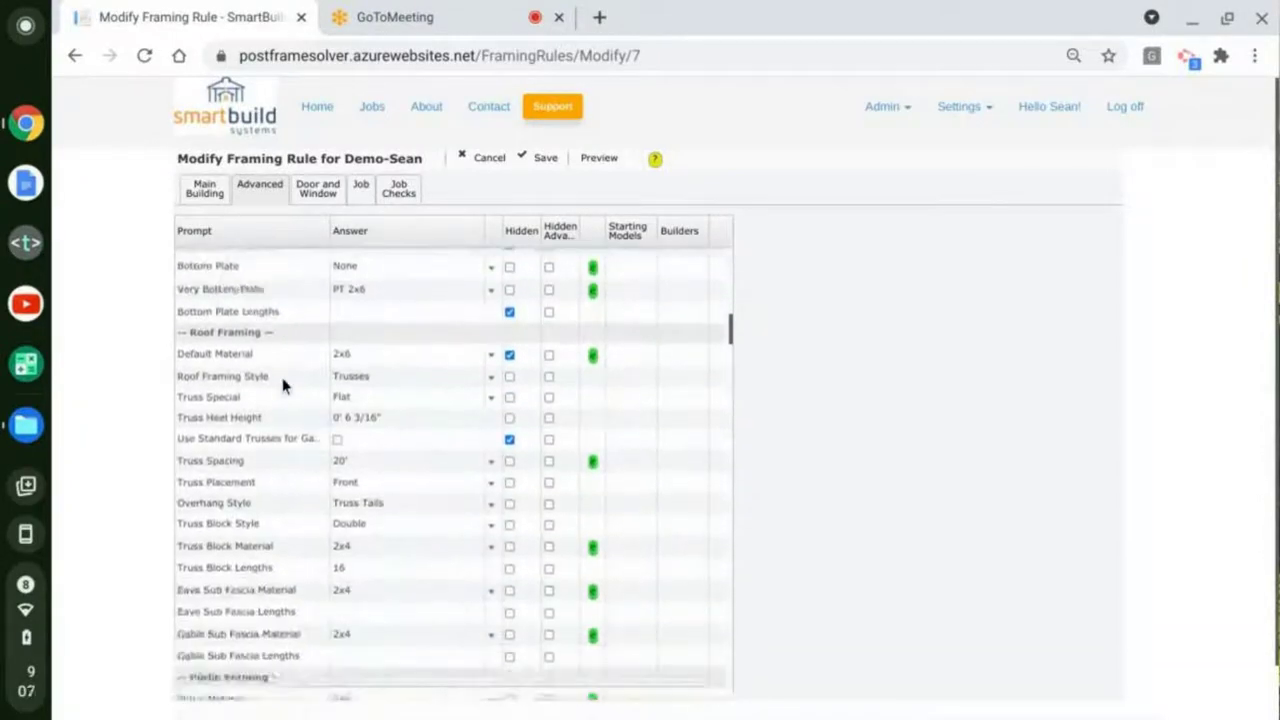
scroll(283, 386, down, 3)
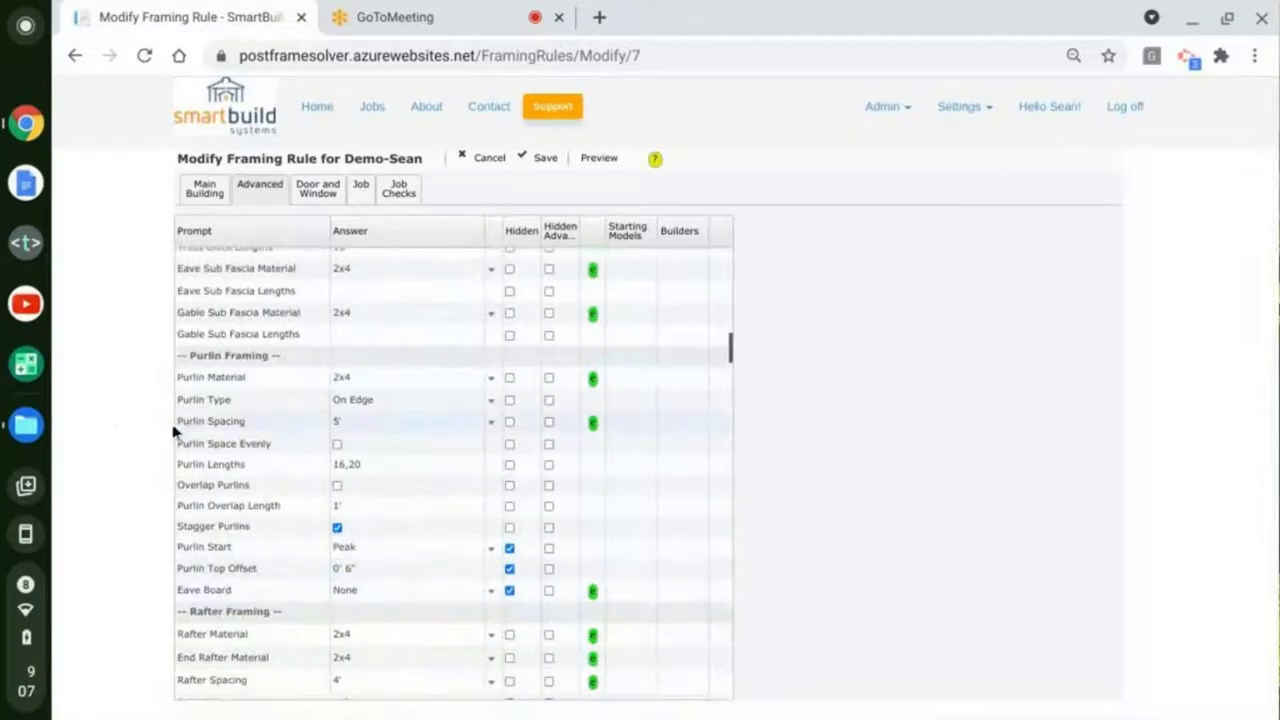
scroll(117, 431, down, 1)
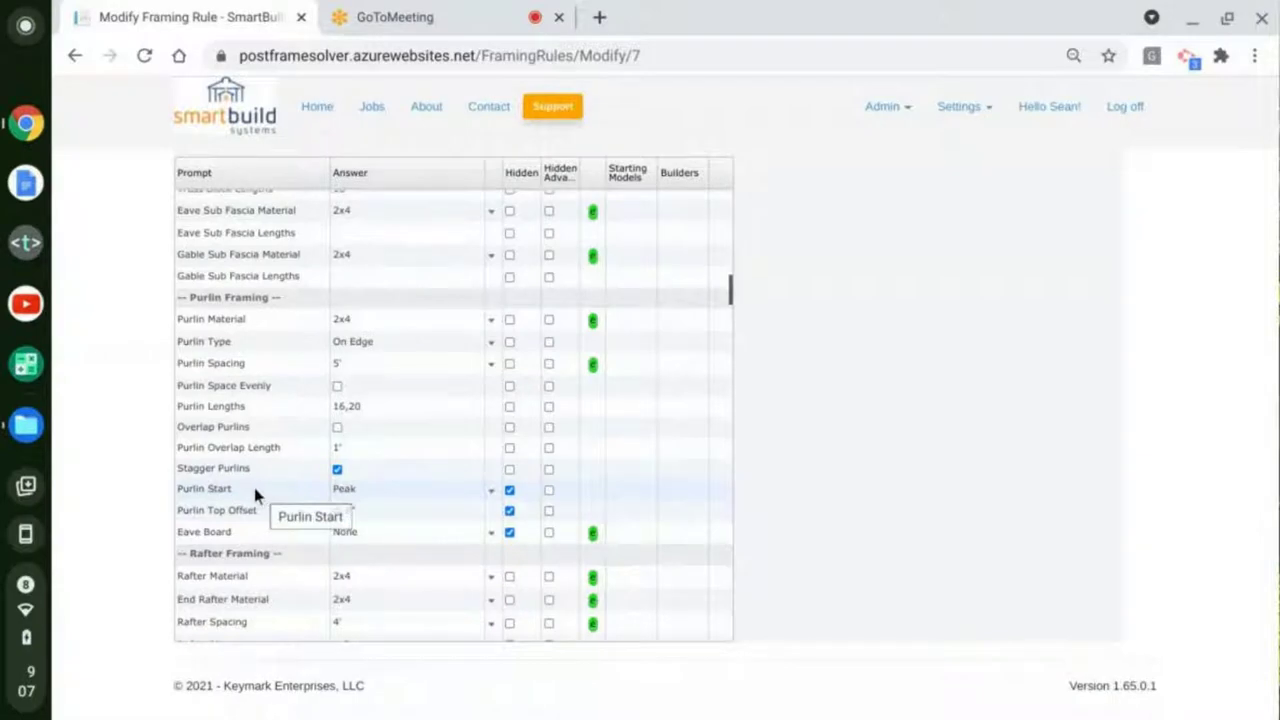
click(405, 489)
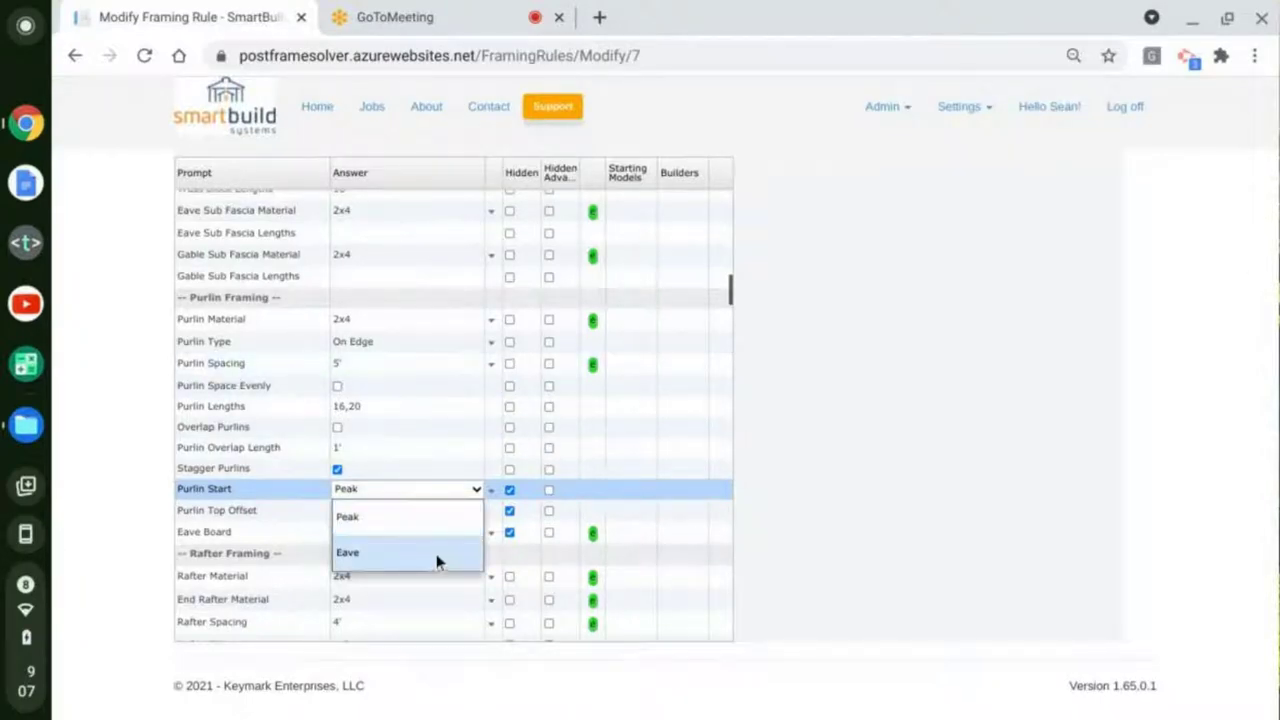
click(142, 497)
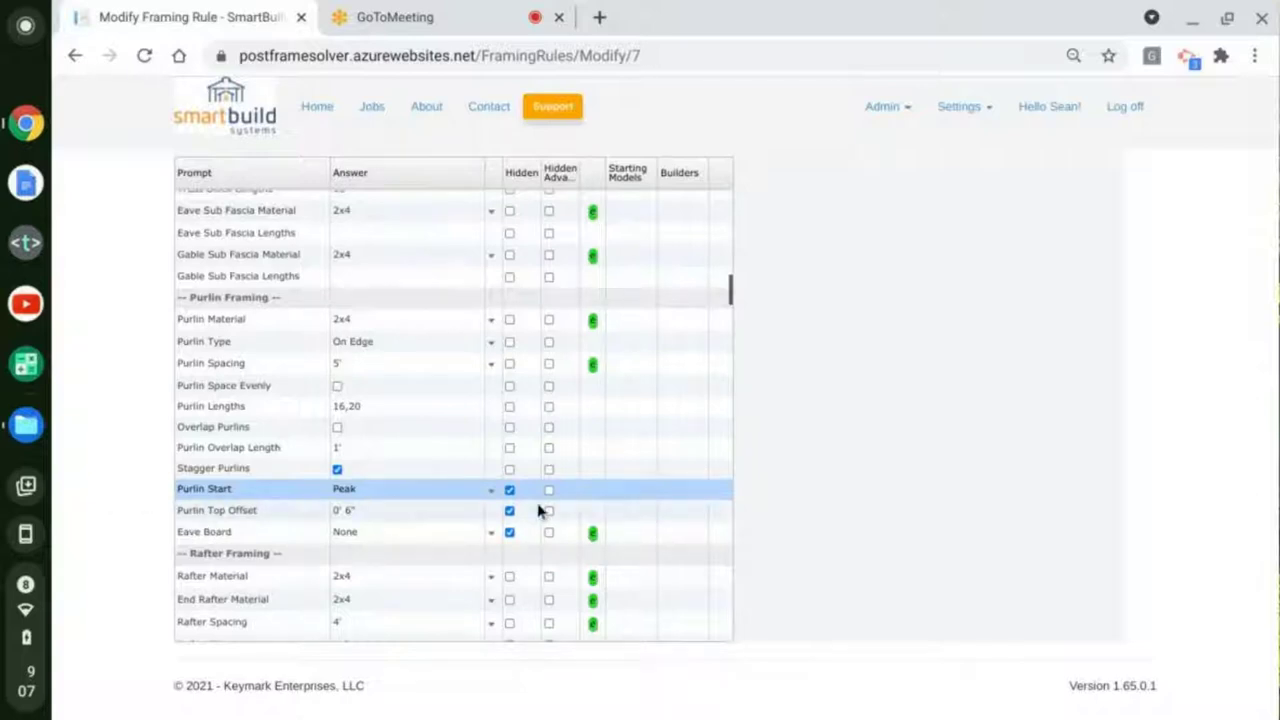
click(397, 498)
click(397, 494)
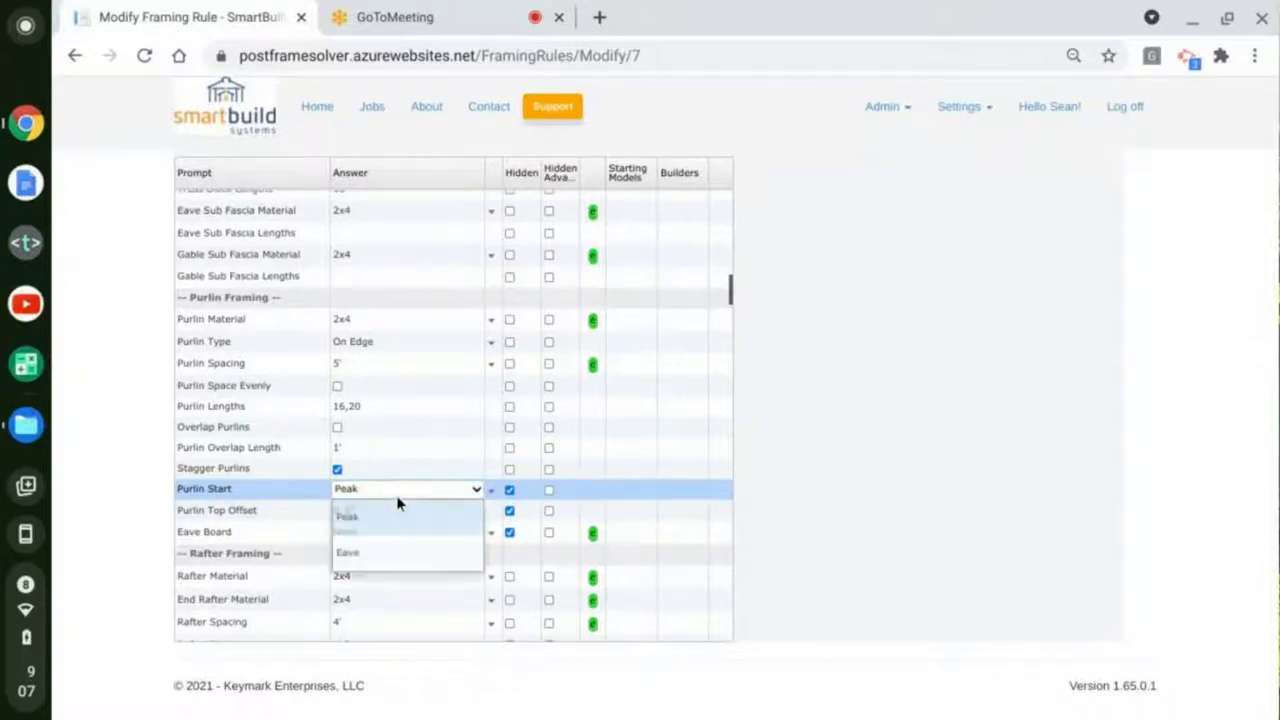
click(376, 553)
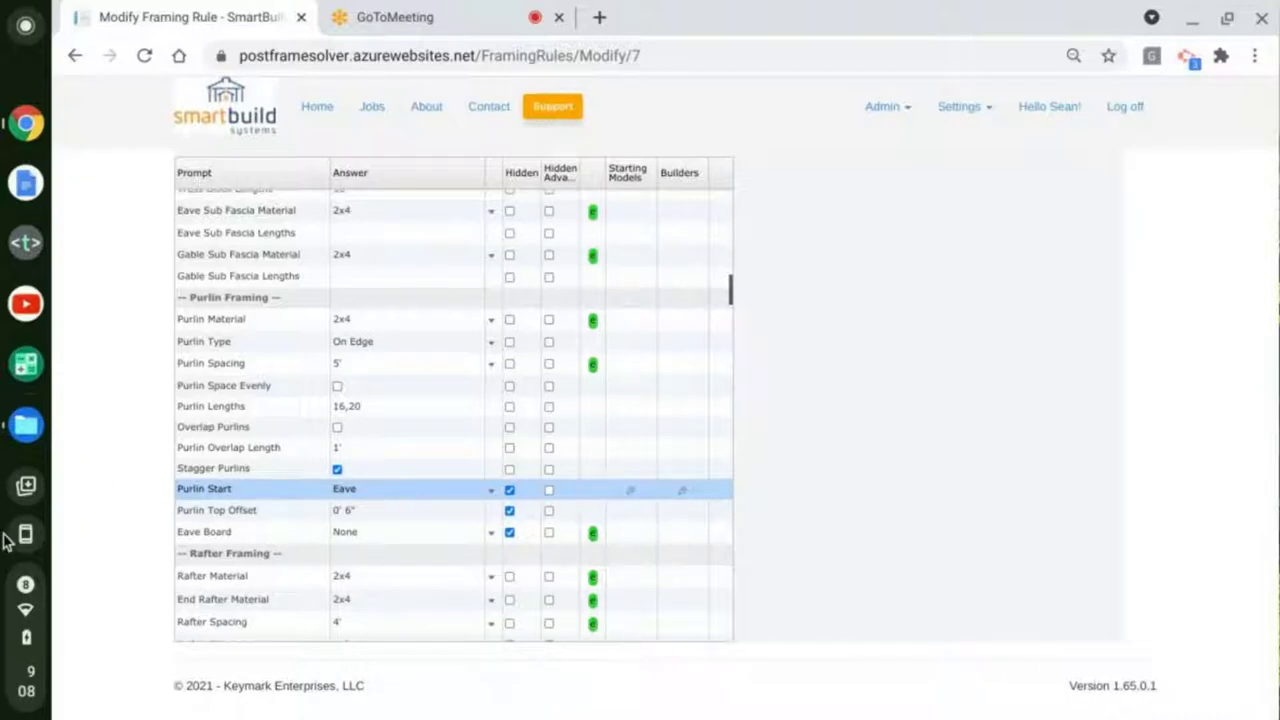
Step: Set the Purlin Top Offset to 0' 3"
click(401, 516)
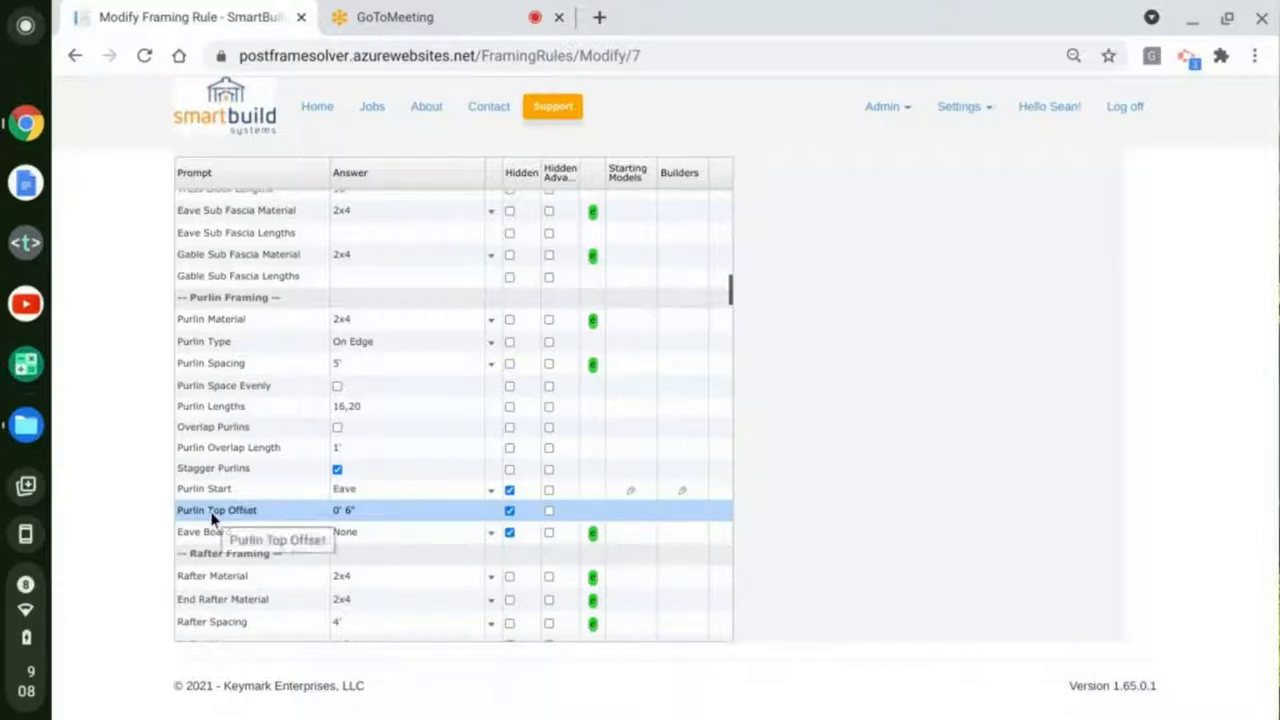
click(358, 516)
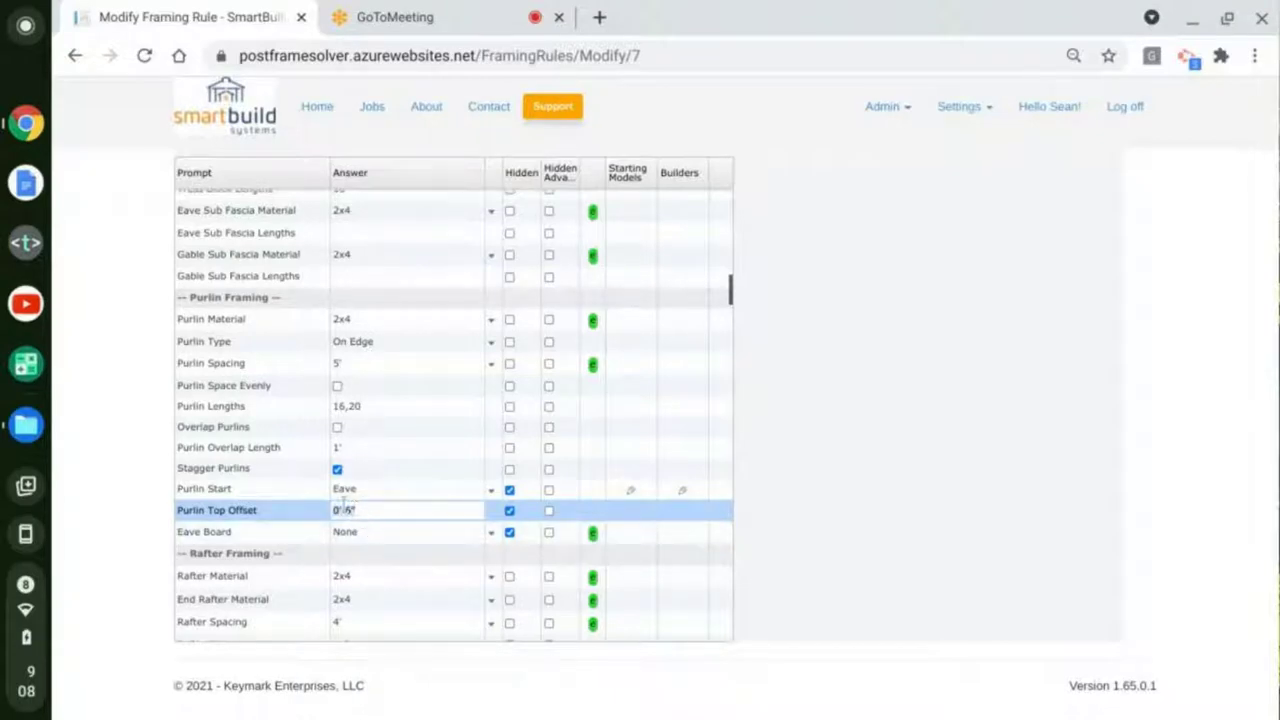
key(BackSpace)
text(3)
key(Return)
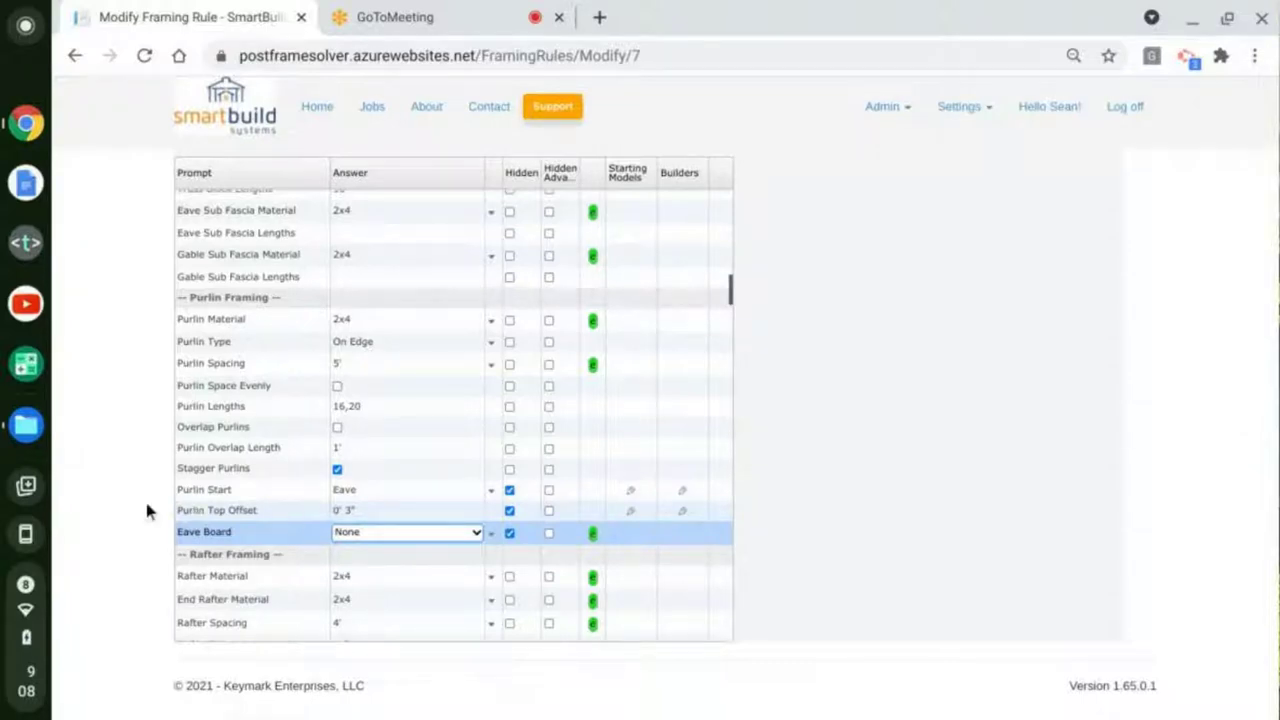
click(93, 512)
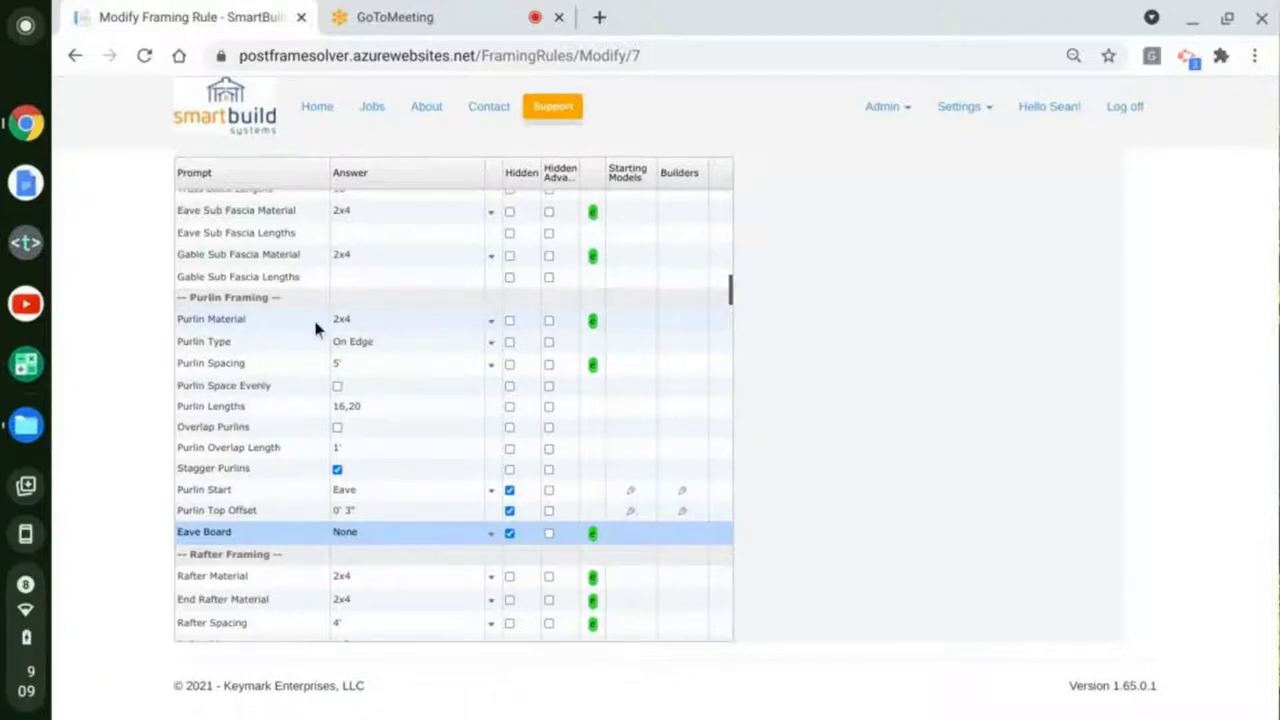
Step: Add PT 2x6 to the Eave Board's available options, save them, and check the choices offered for its answer
click(406, 540)
click(133, 528)
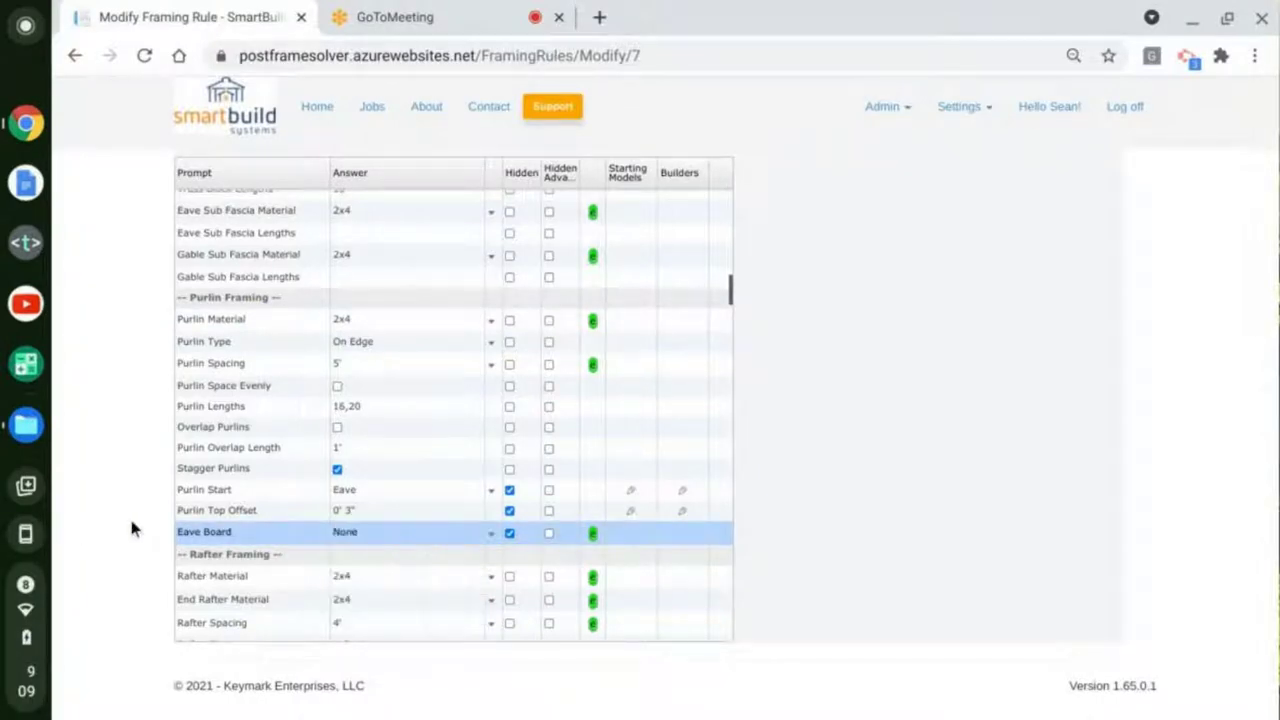
click(593, 536)
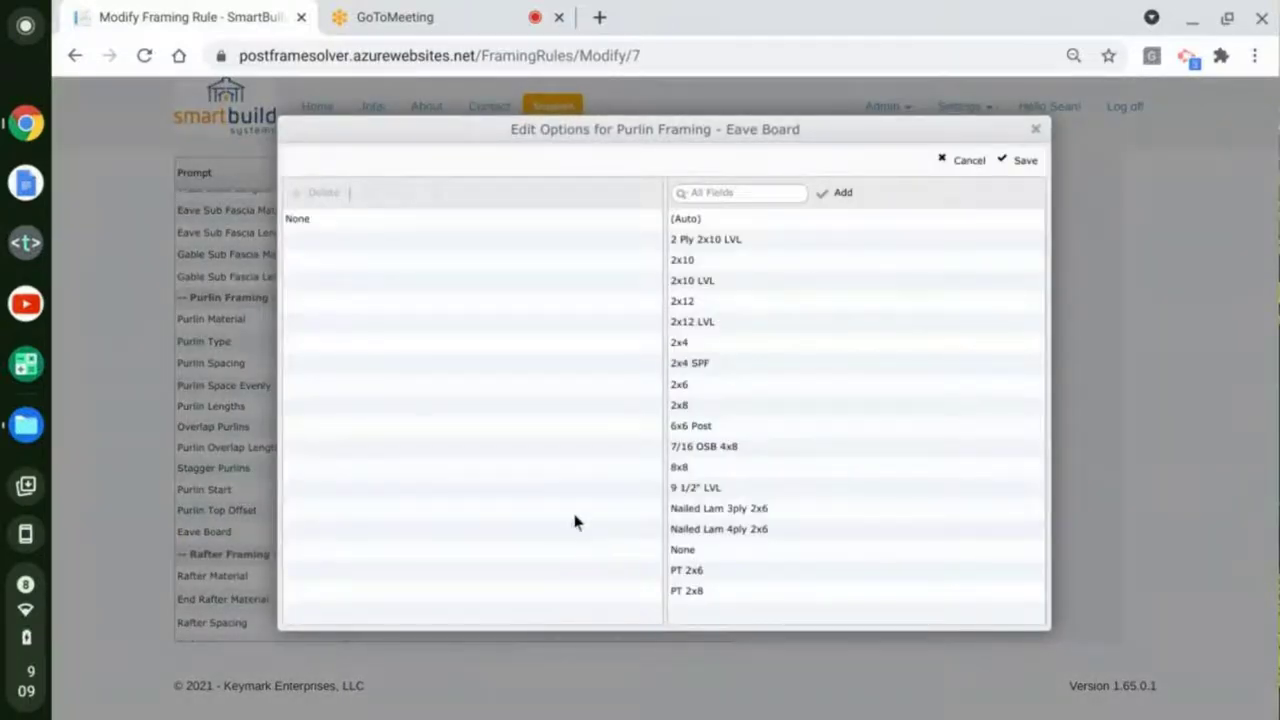
double_click(780, 580)
click(1025, 166)
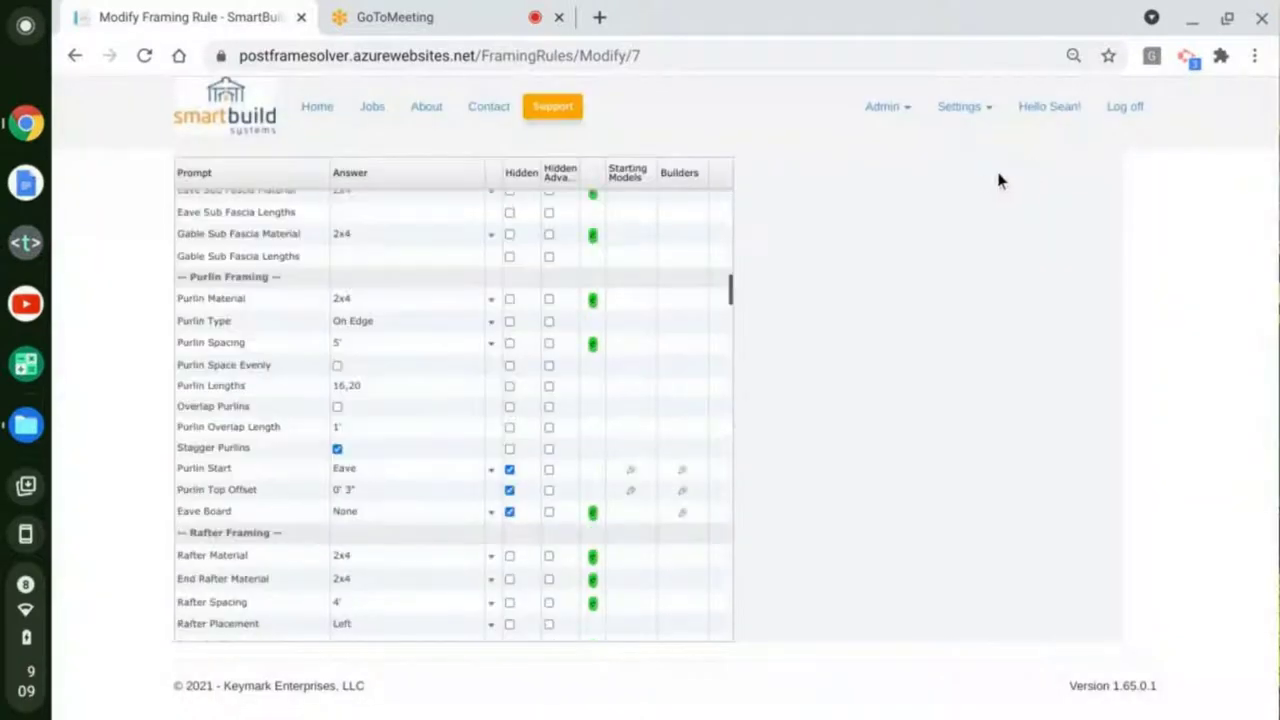
click(420, 511)
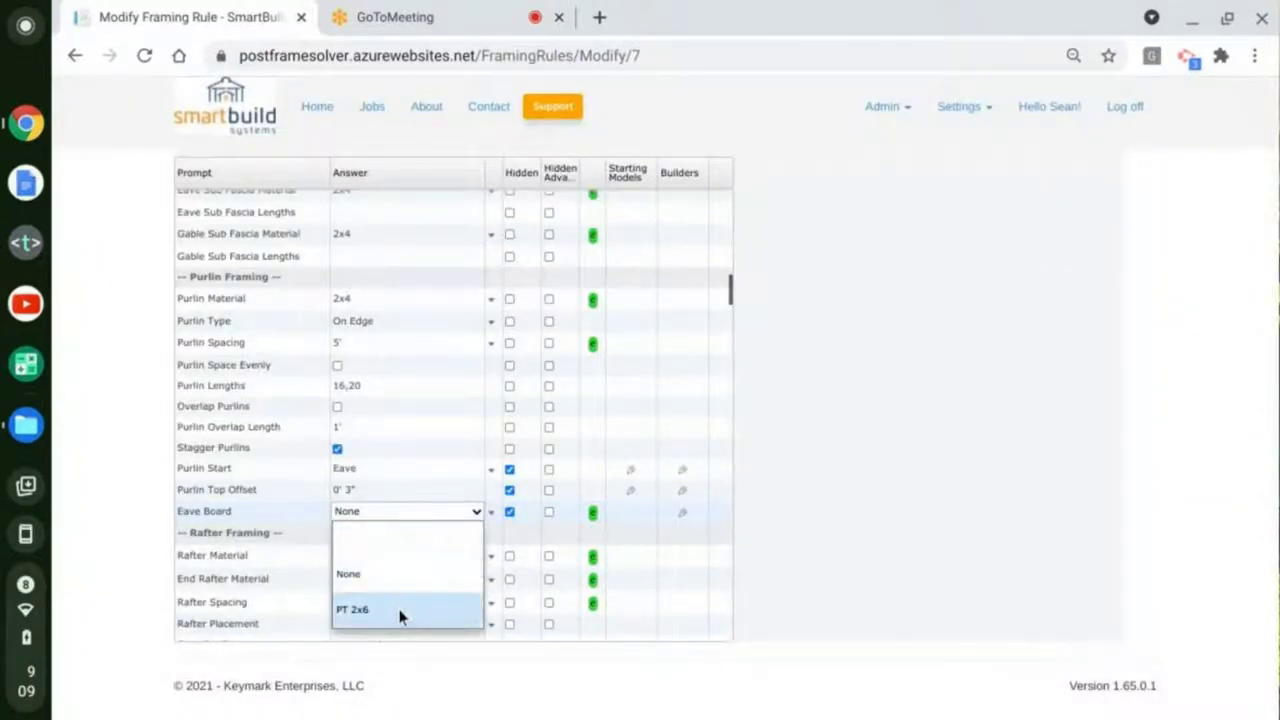
click(129, 523)
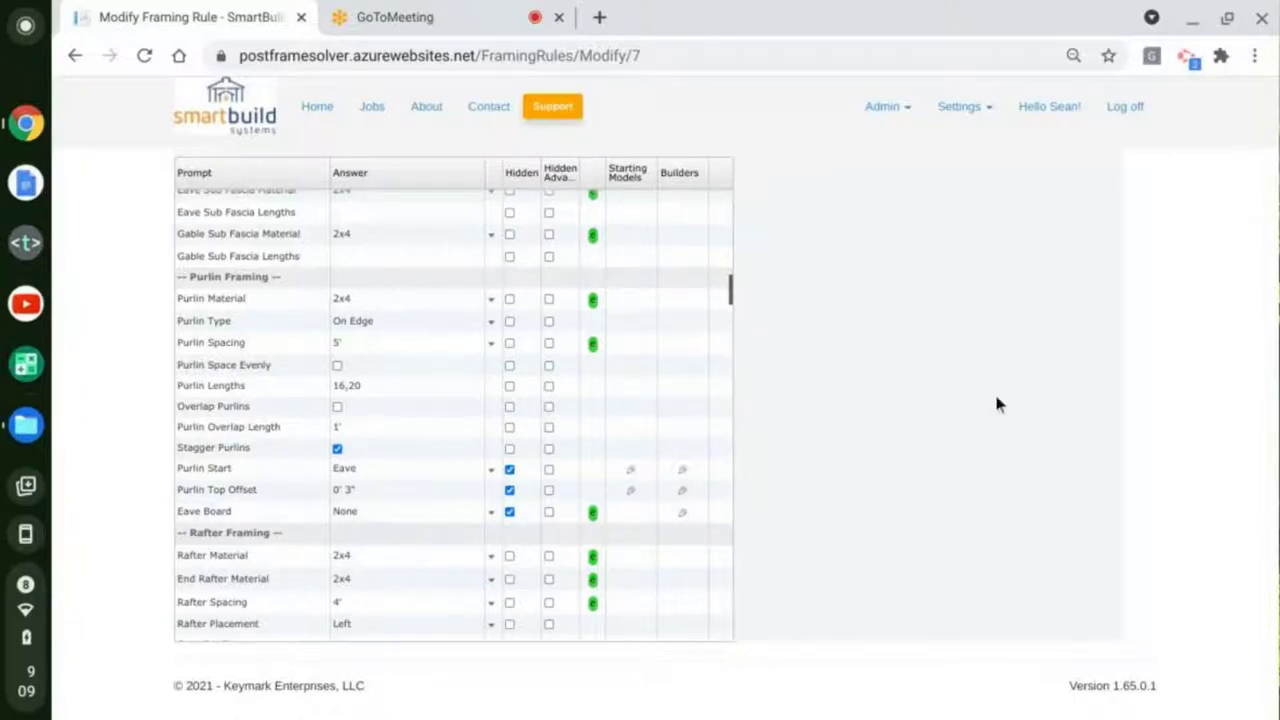
Step: View the Header Style choices for Walkdoor Post Framing in the door and window rules
scroll(786, 461, up, 1)
scroll(786, 461, up, 2)
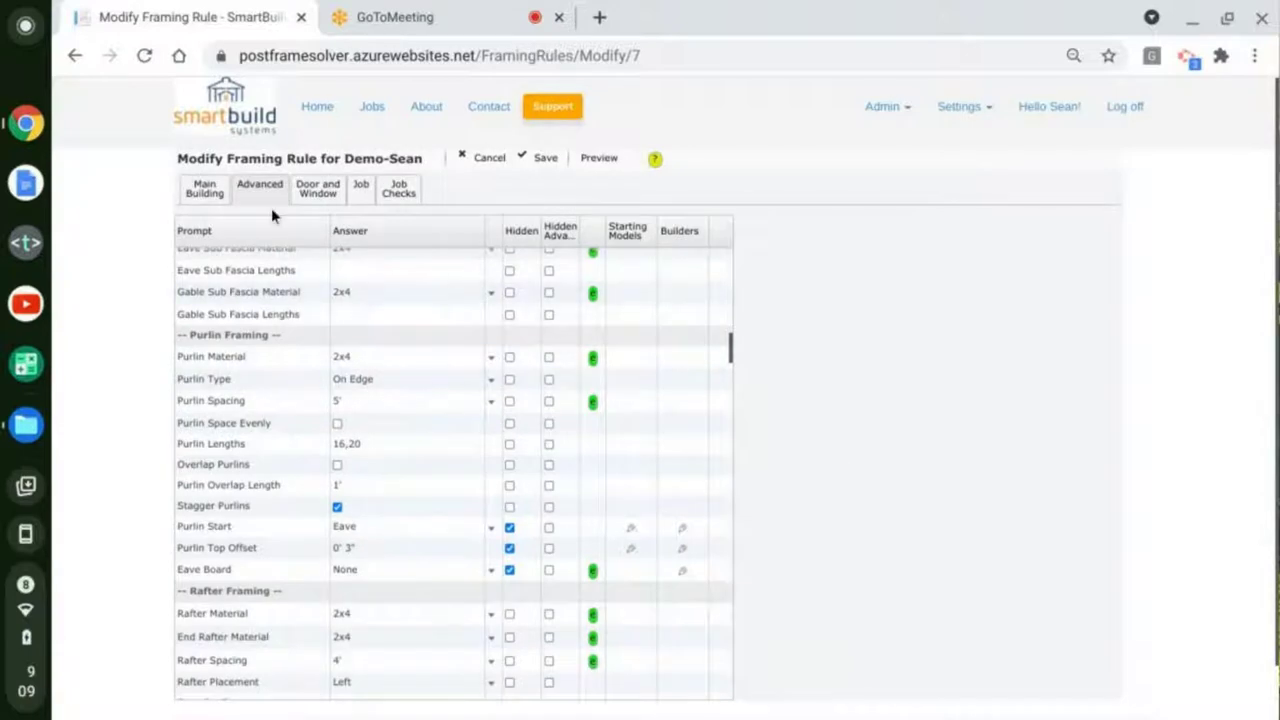
click(319, 184)
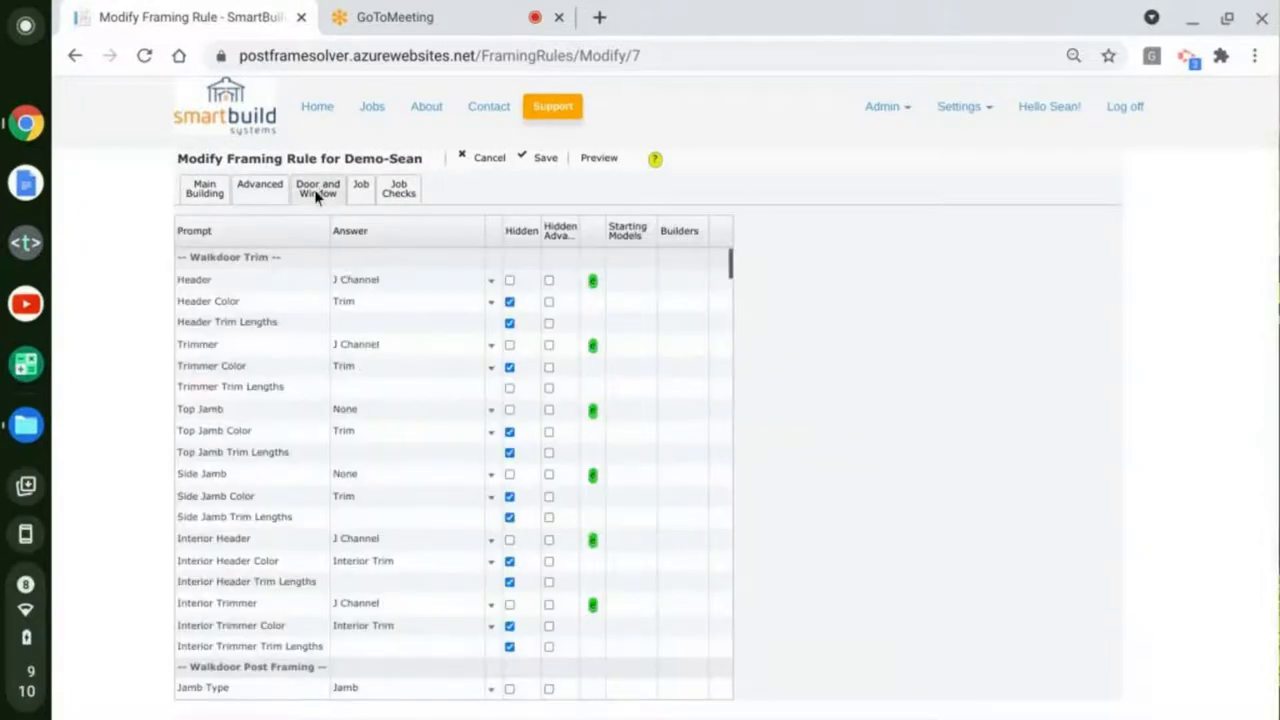
scroll(110, 458, down, 2)
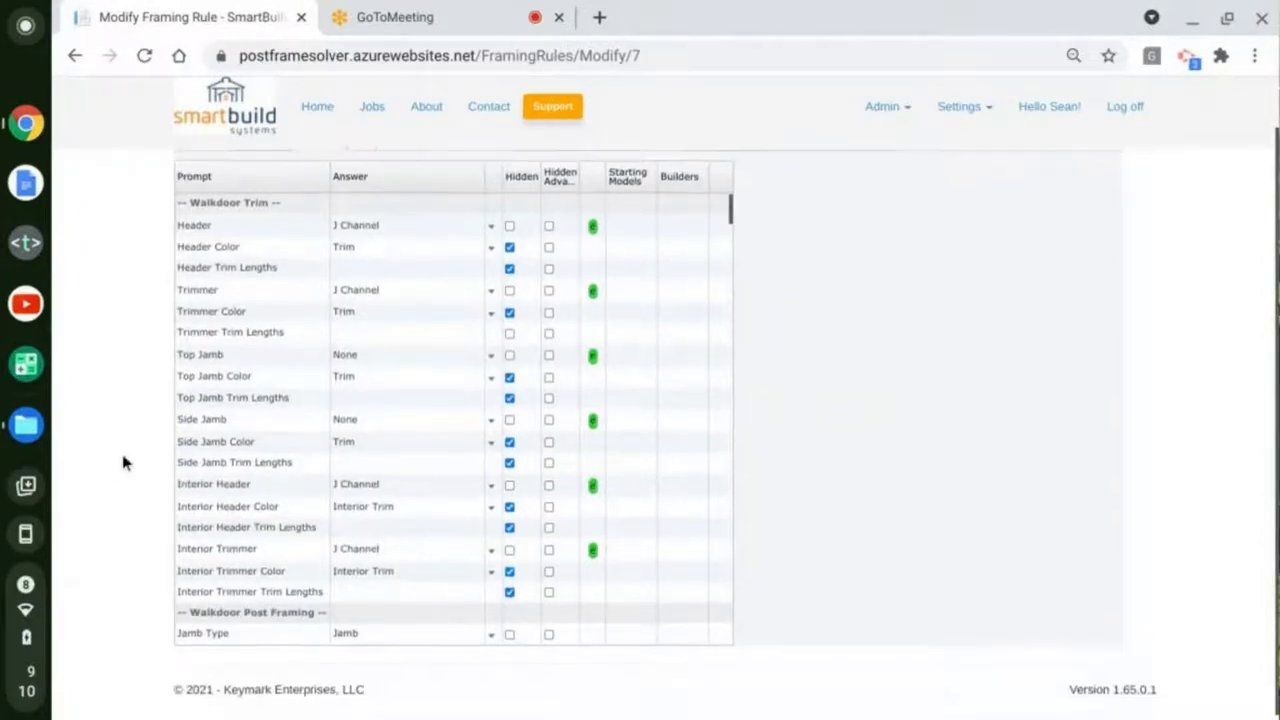
scroll(423, 446, up, 1)
scroll(423, 446, down, 3)
scroll(423, 446, down, 5)
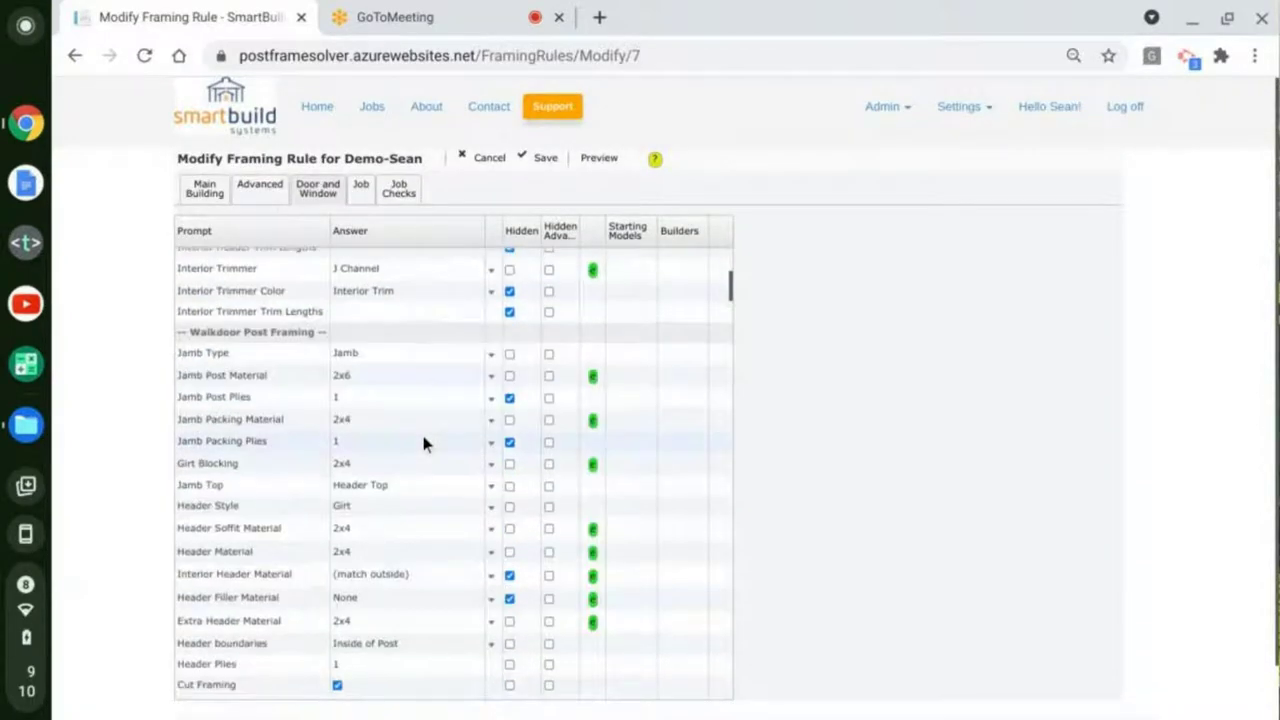
scroll(423, 440, up, 1)
scroll(423, 440, down, 3)
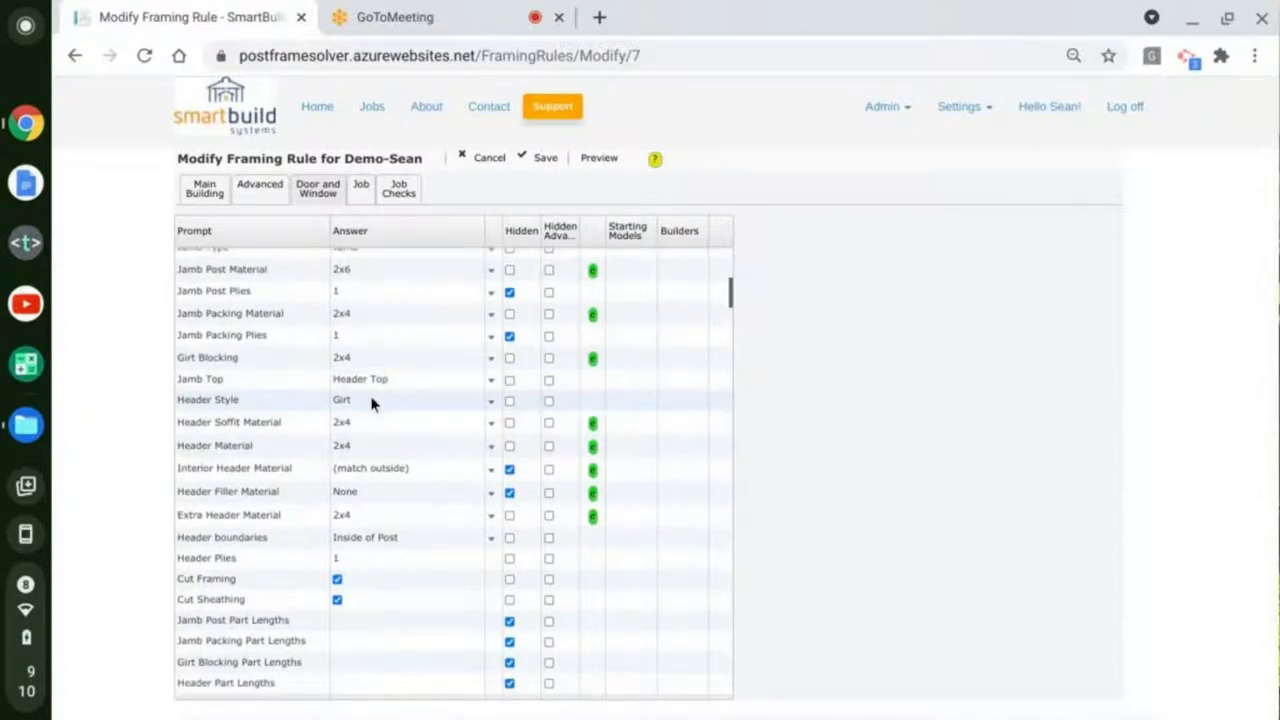
click(388, 401)
click(388, 401)
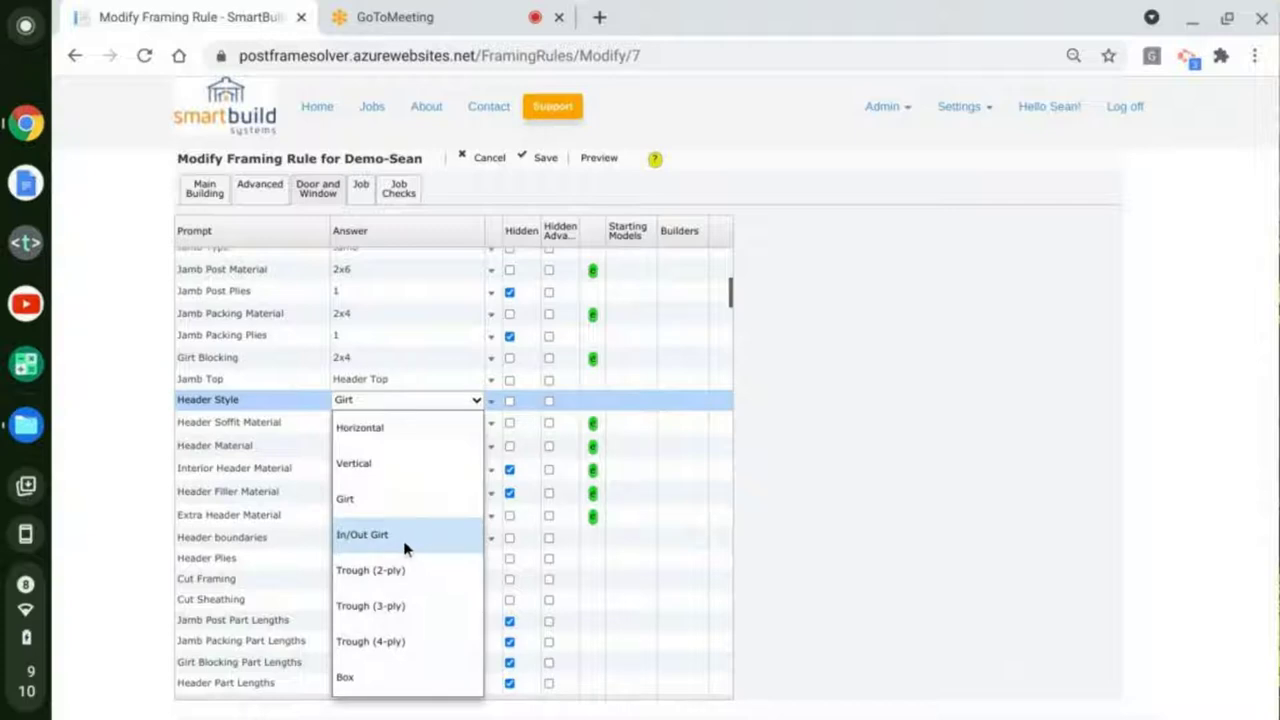
click(120, 496)
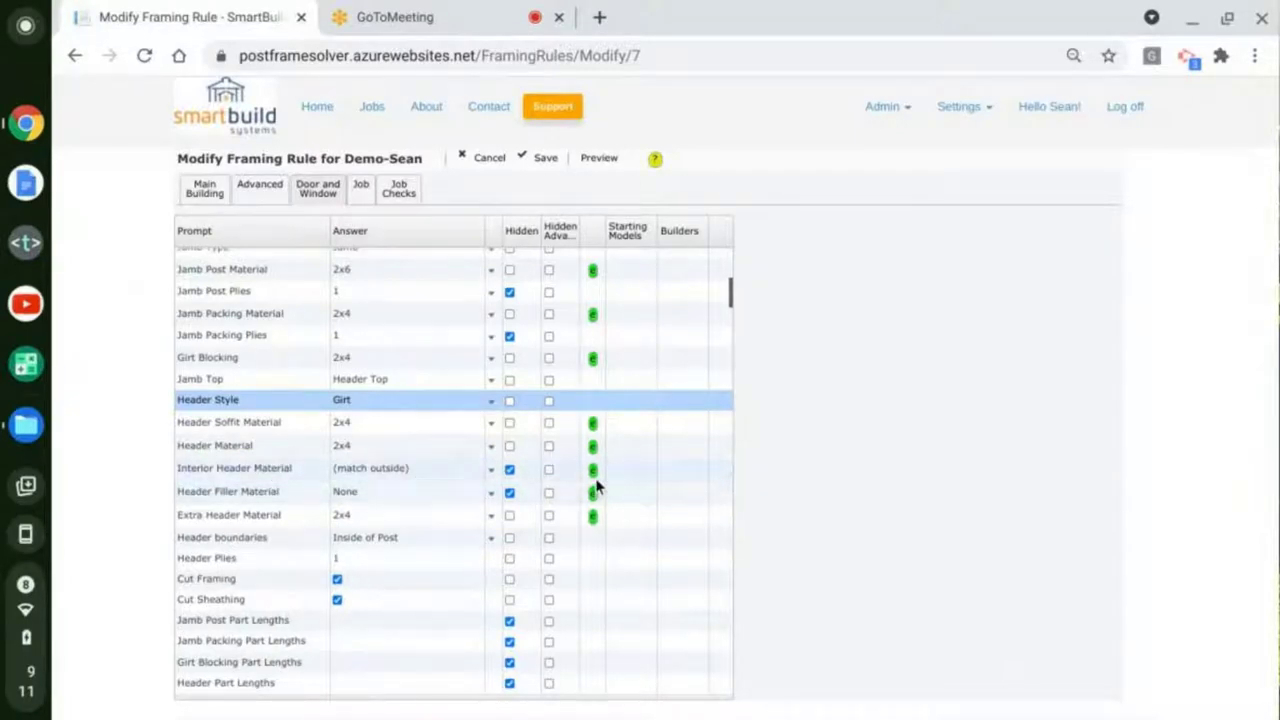
Step: View the Interior Header Material choices for Walkdoor Post Framing
click(464, 470)
click(472, 468)
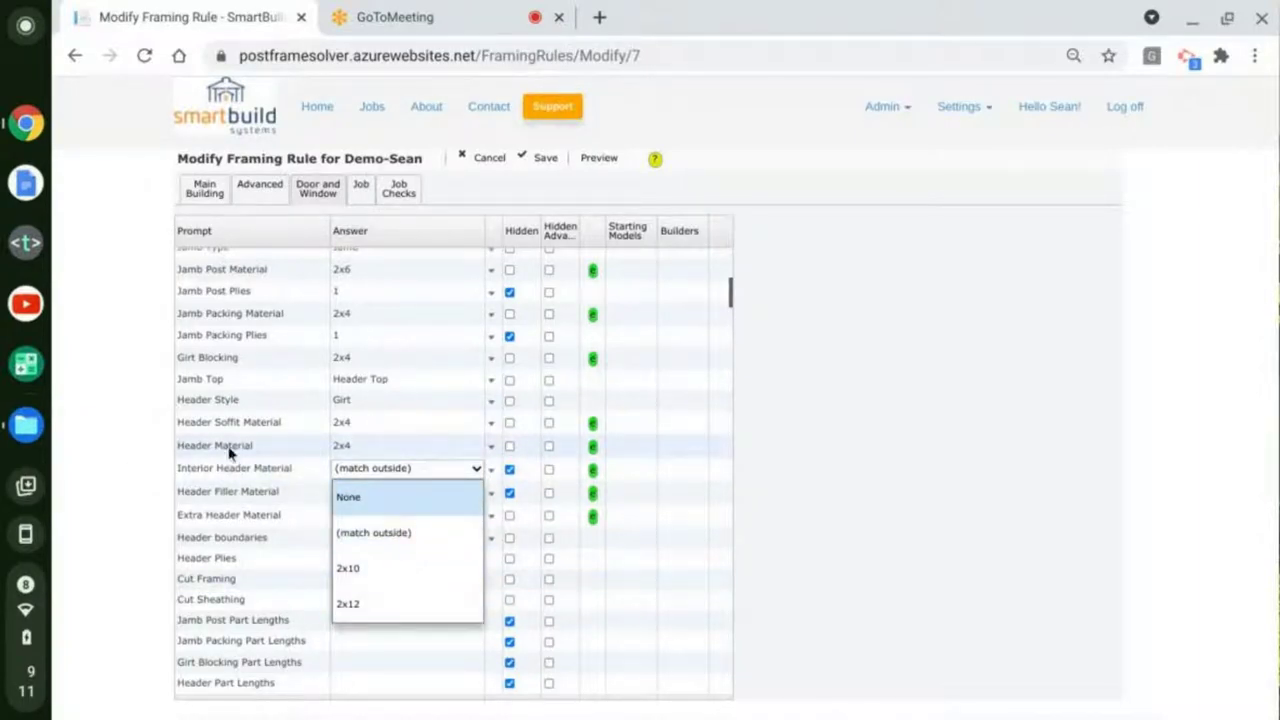
click(116, 466)
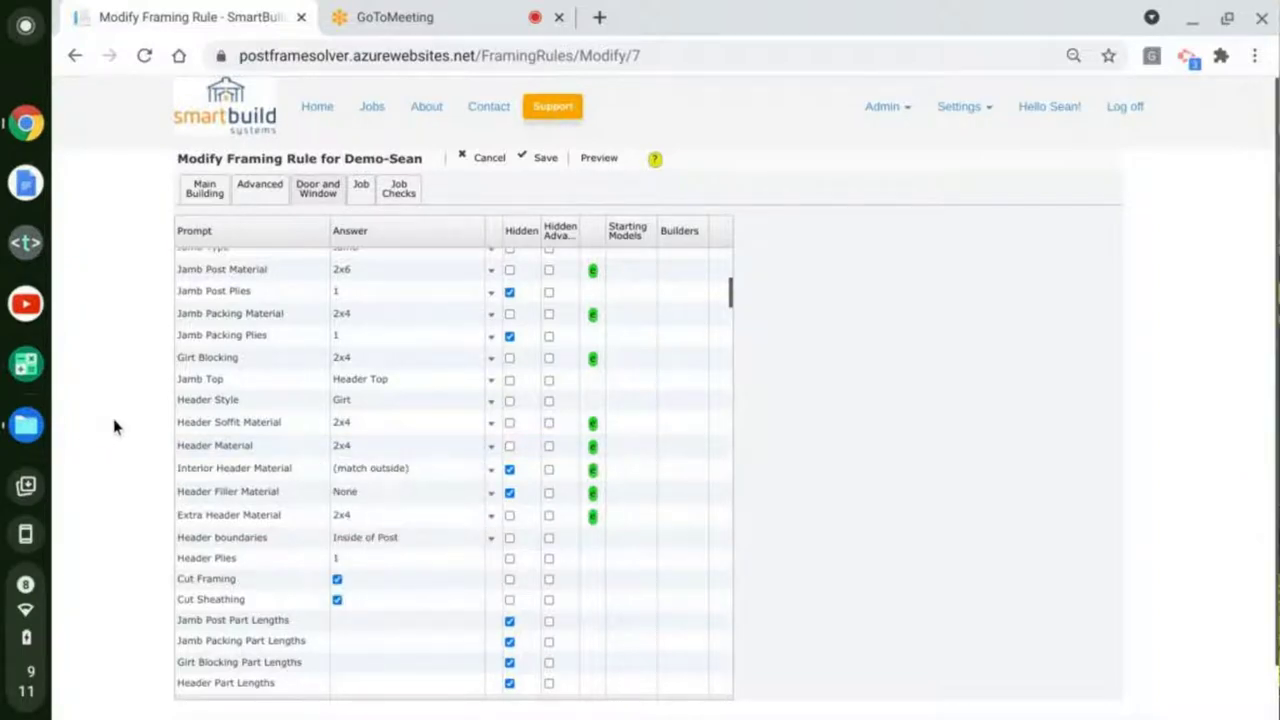
Step: Examine the Walkdoor Trim, Walkdoor Post Framing and Walkdoor Stud Framing prompts in the door and window rules
scroll(186, 418, down, 2)
scroll(180, 416, down, 3)
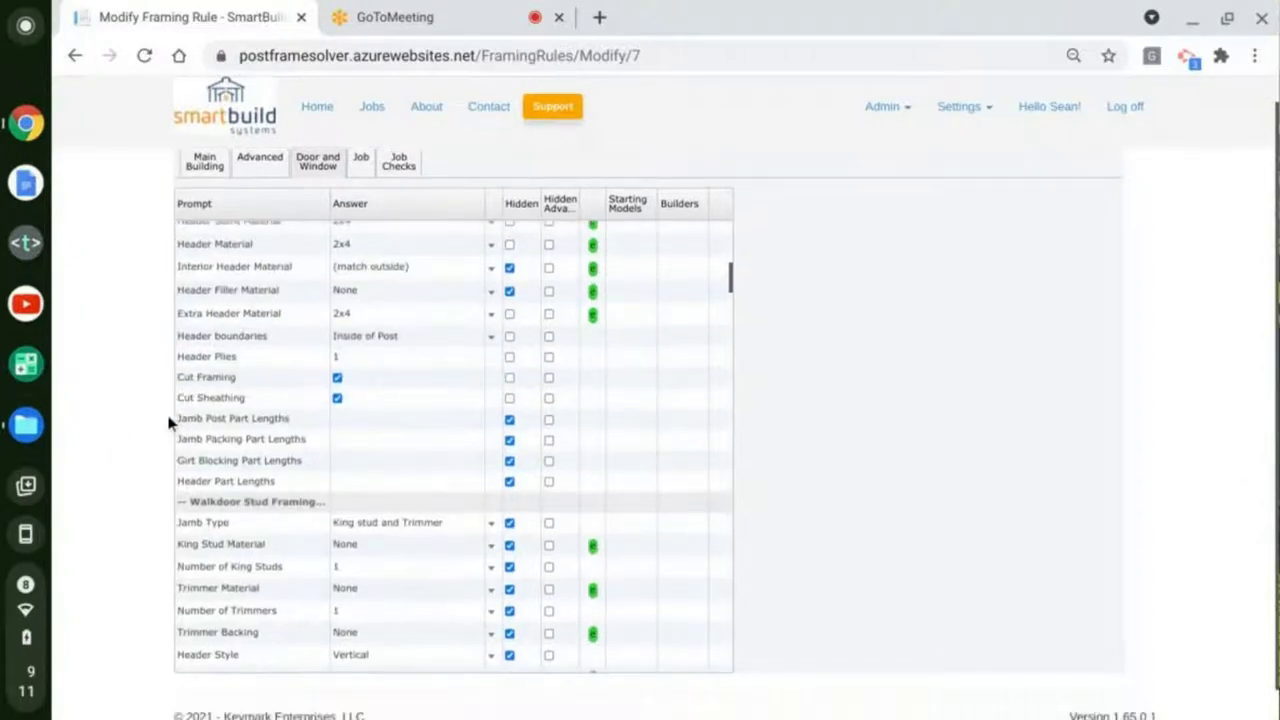
scroll(94, 463, up, 2)
scroll(251, 449, up, 4)
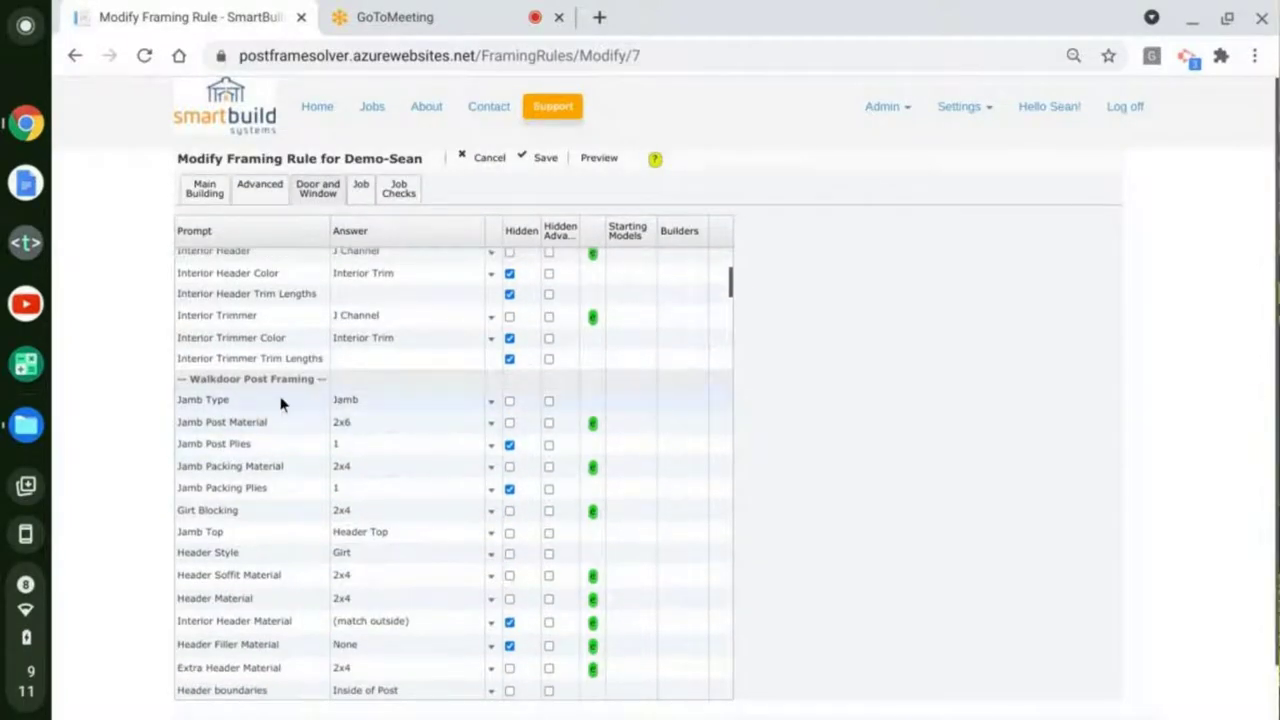
scroll(280, 405, up, 5)
scroll(280, 412, up, 2)
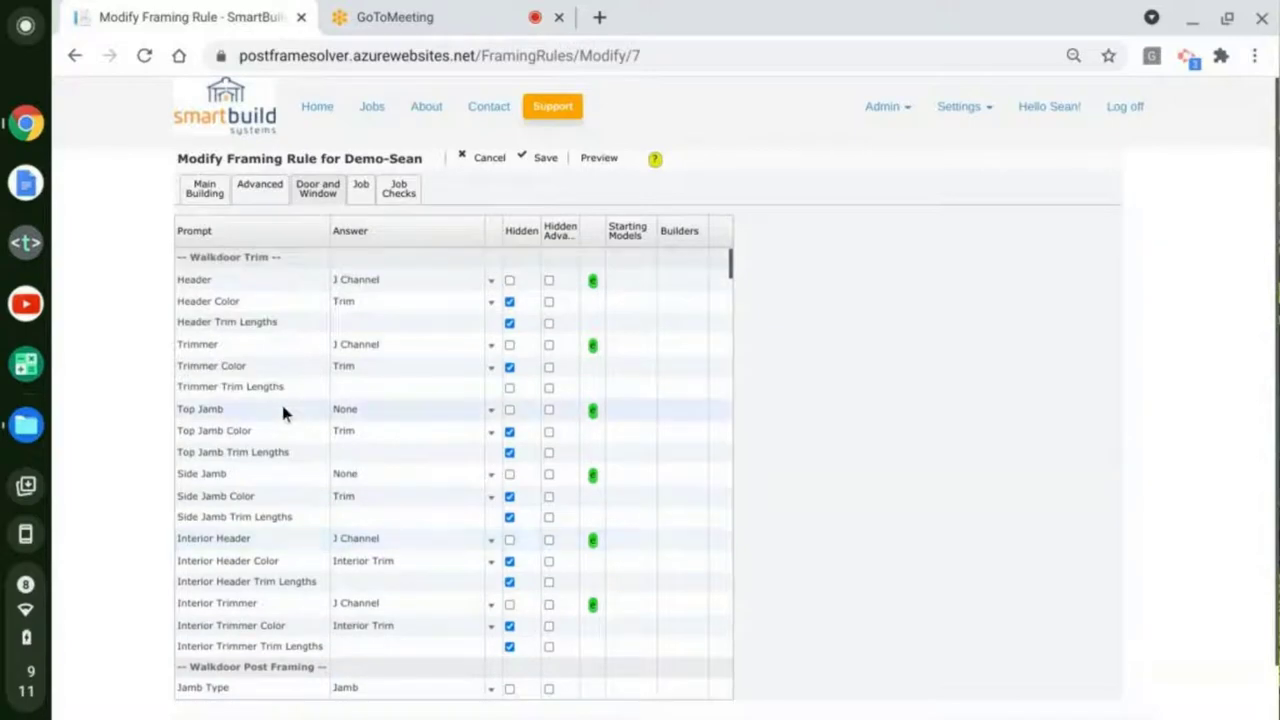
scroll(300, 425, down, 6)
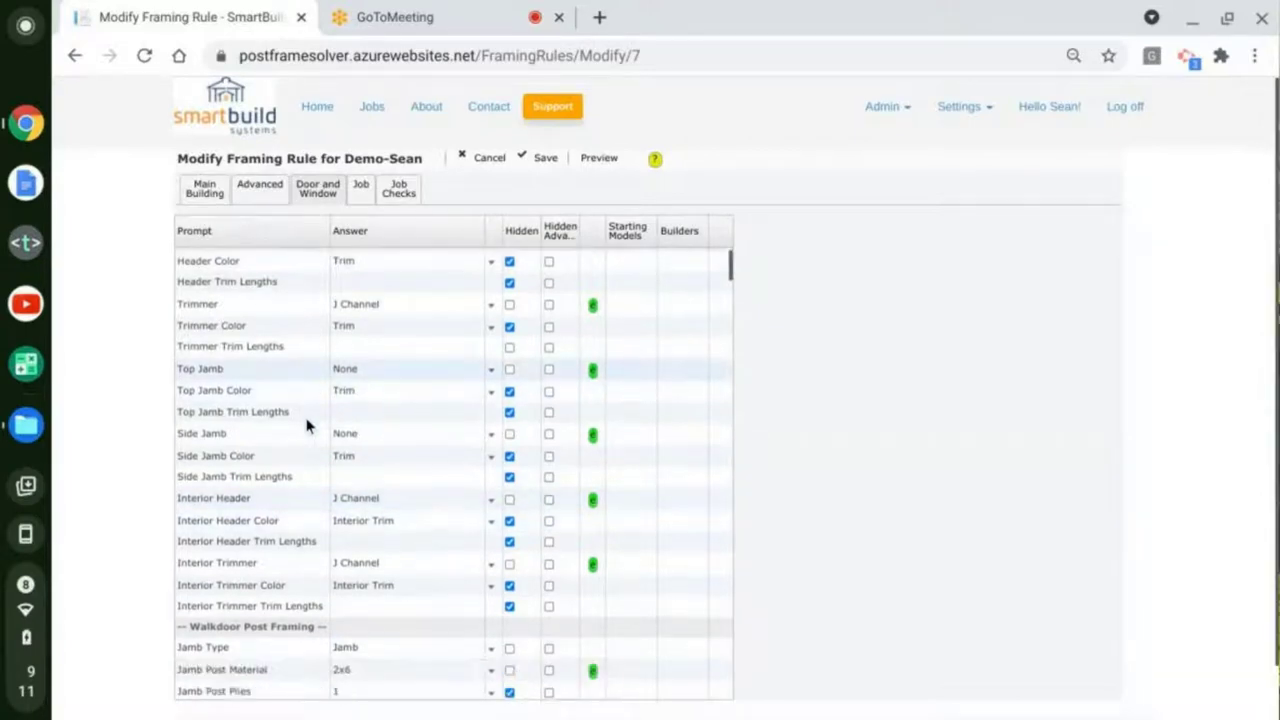
scroll(300, 425, up, 1)
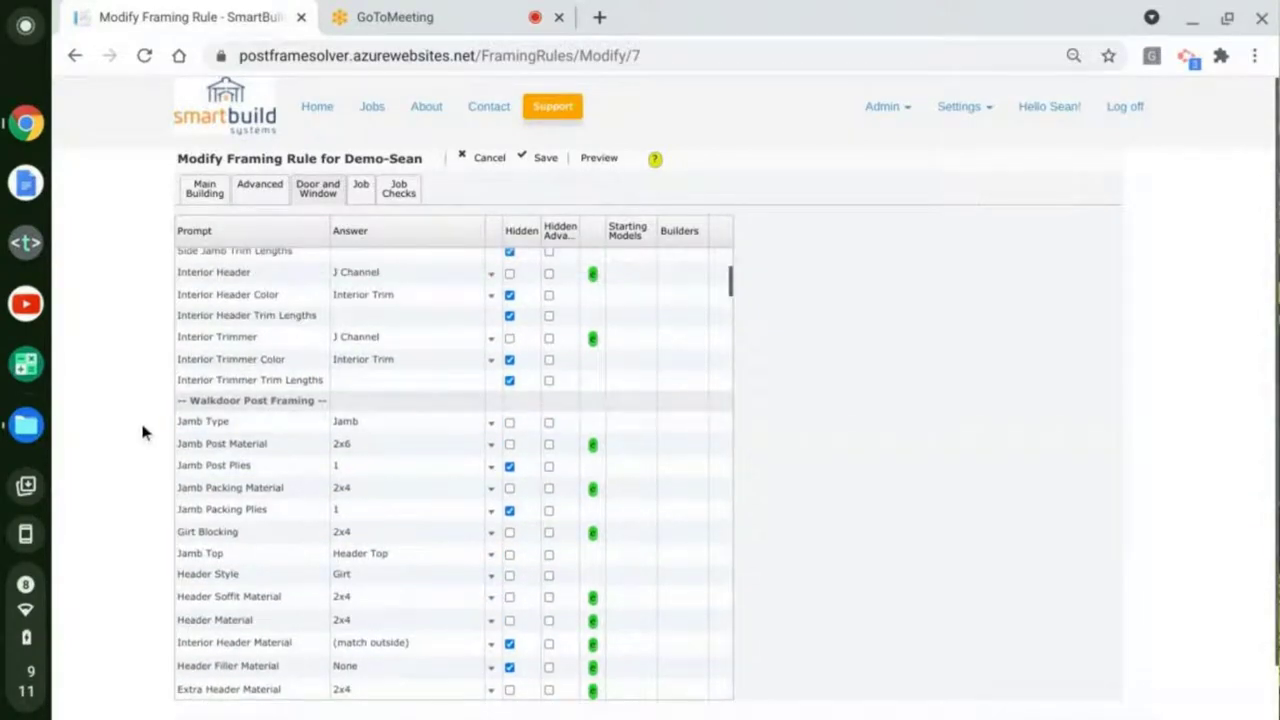
scroll(160, 407, down, 1)
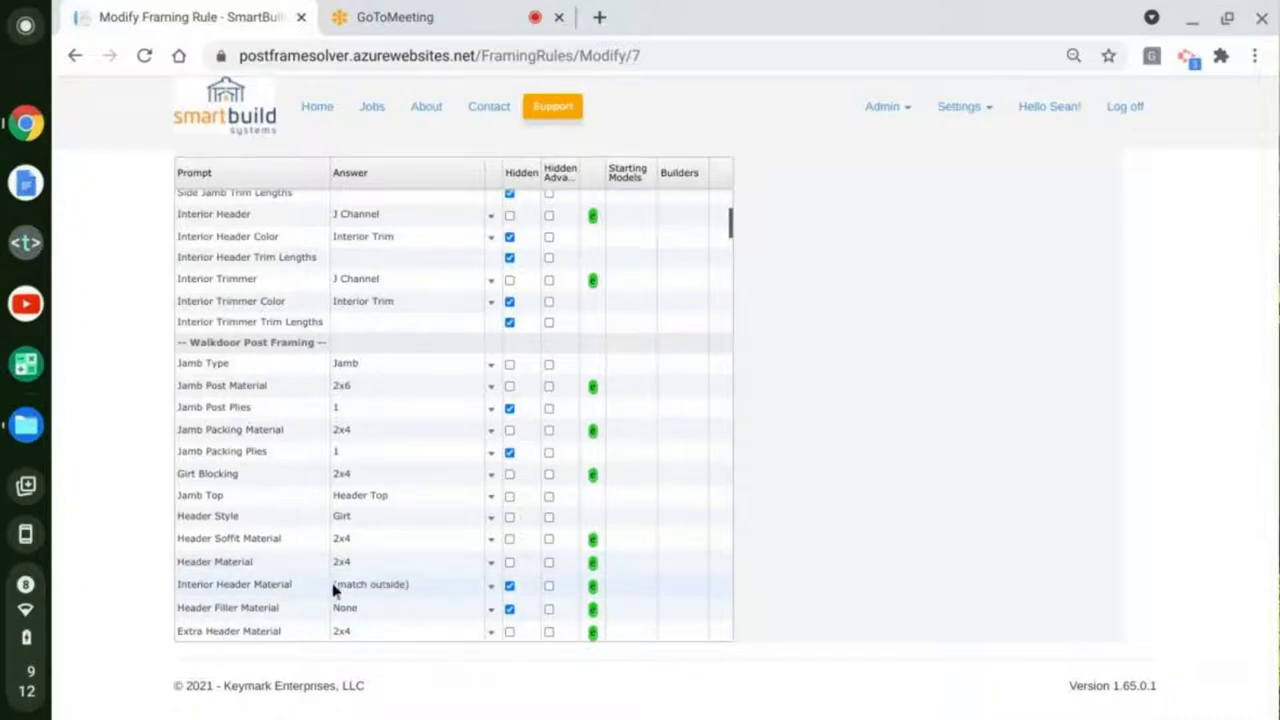
Step: Check the choices offered for the walkdoor Interior Header Material, keep (match outside), and save the framing rule
click(390, 592)
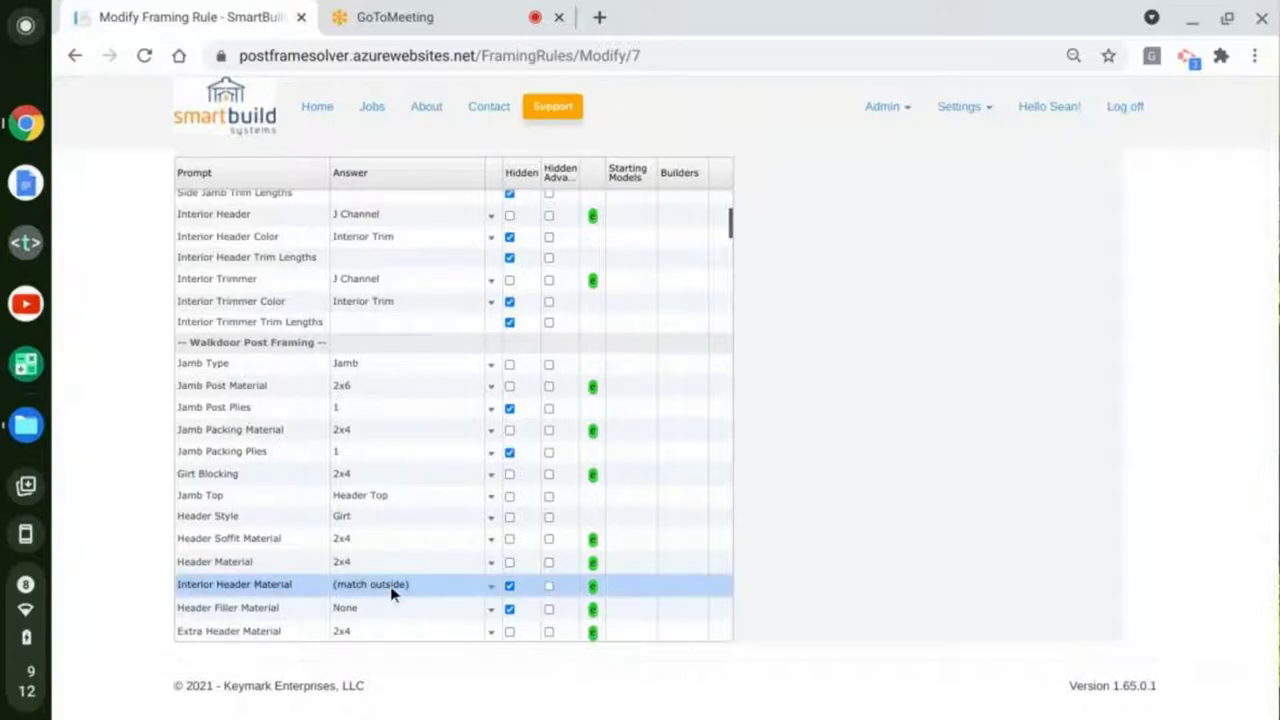
click(392, 586)
click(394, 588)
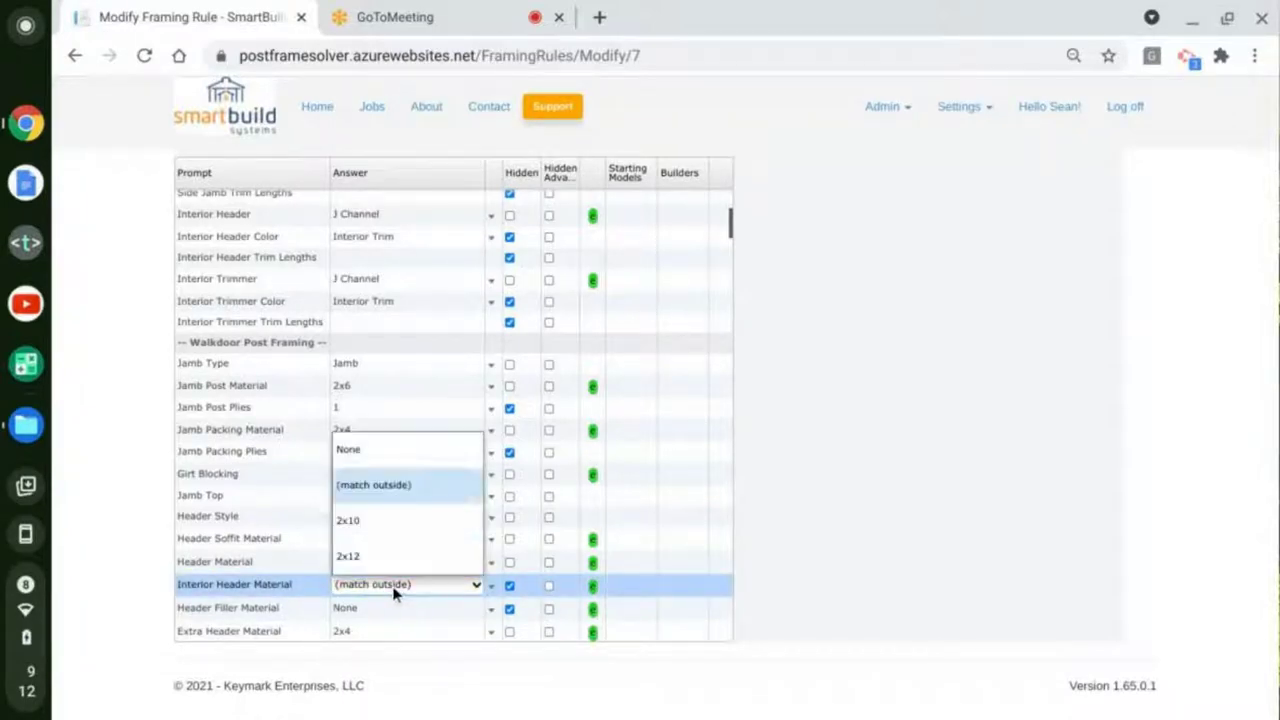
click(134, 592)
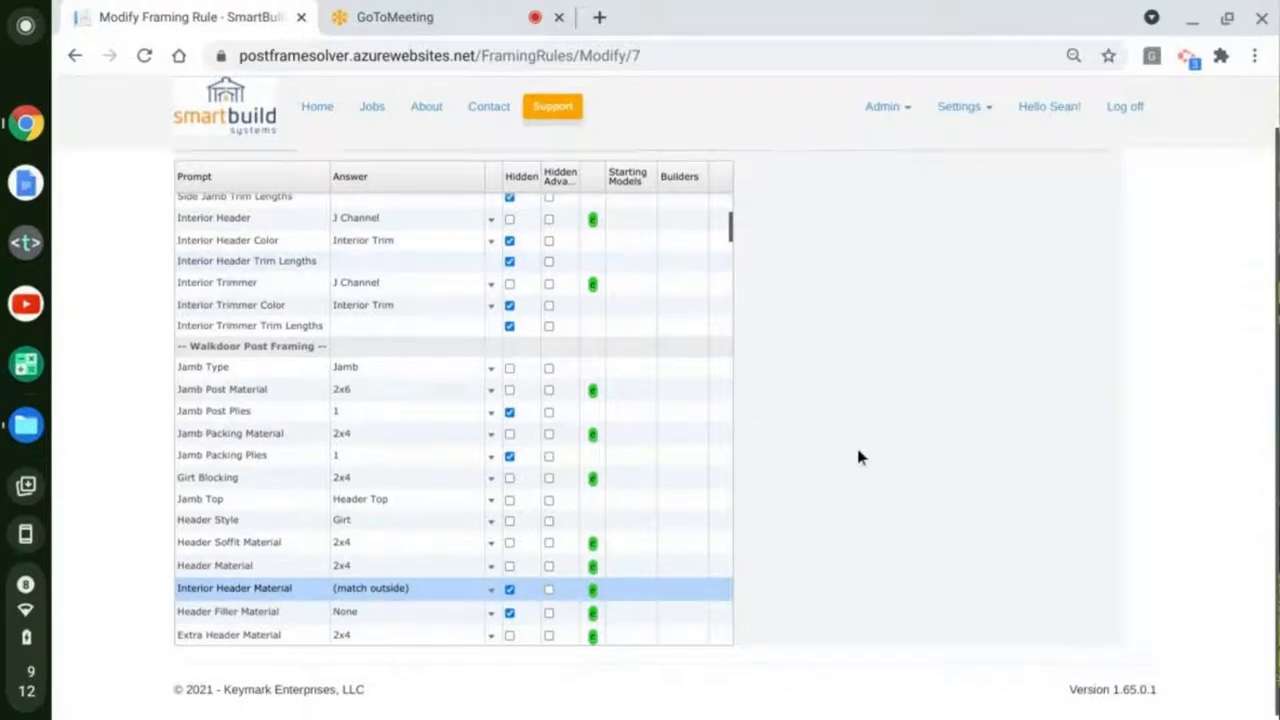
scroll(857, 451, up, 2)
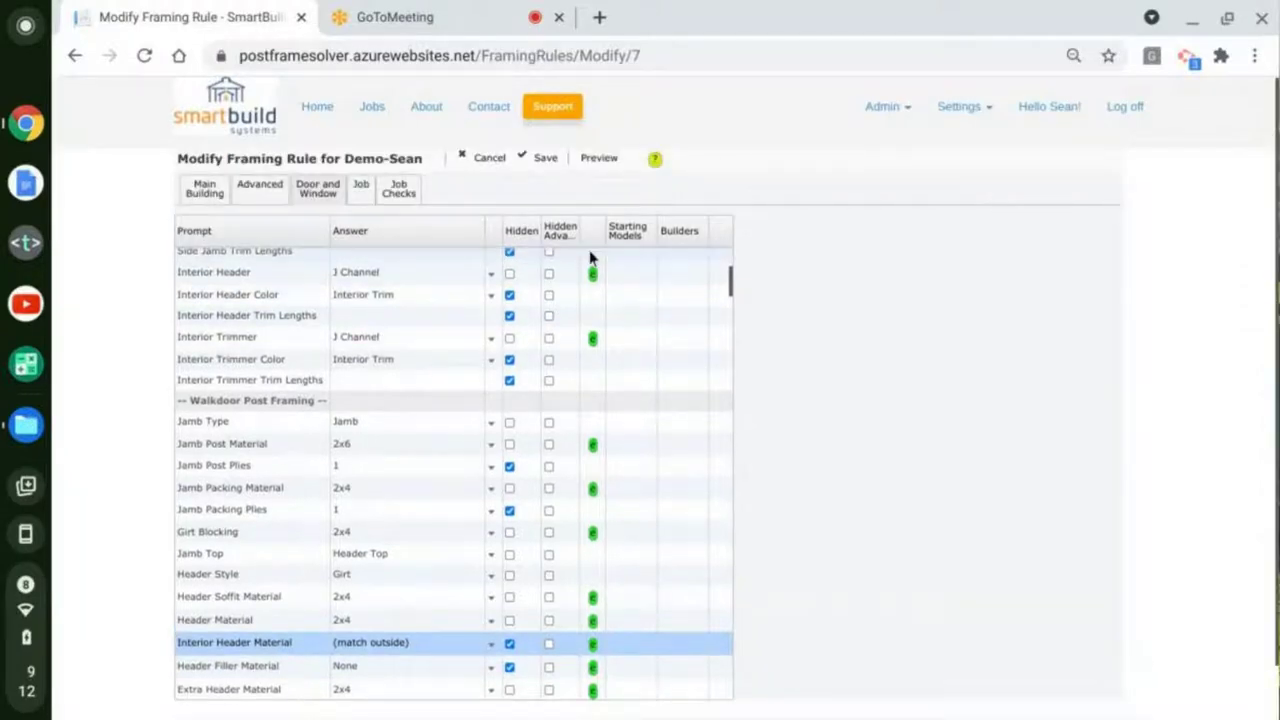
click(548, 164)
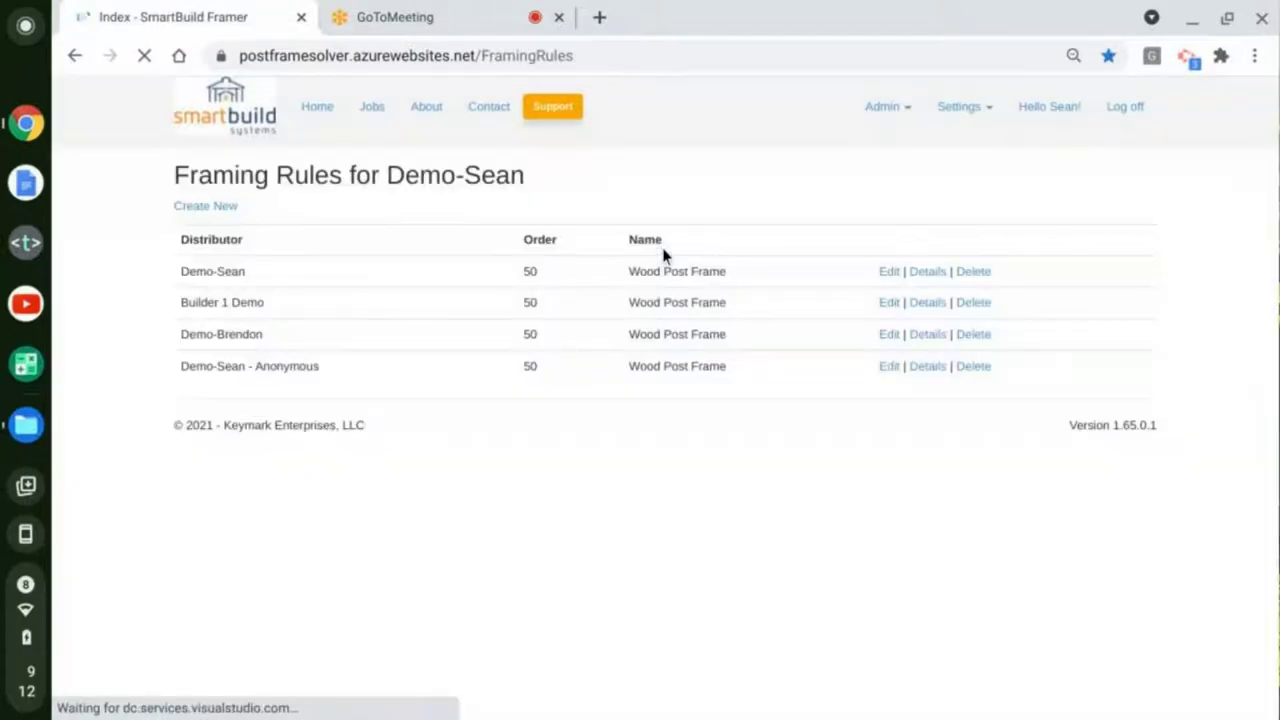
Step: Open the Stud Counts package in the Packages settings and view the form for adding a catalog material, without adding one
click(981, 117)
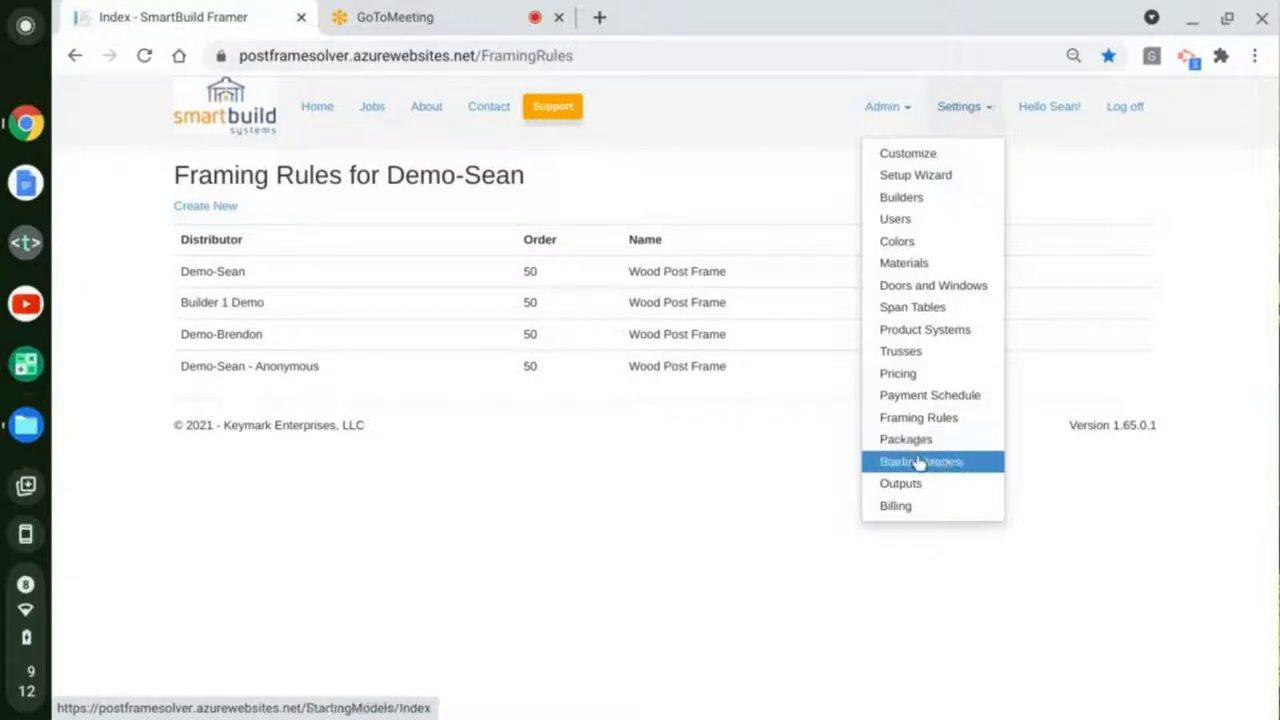
click(918, 442)
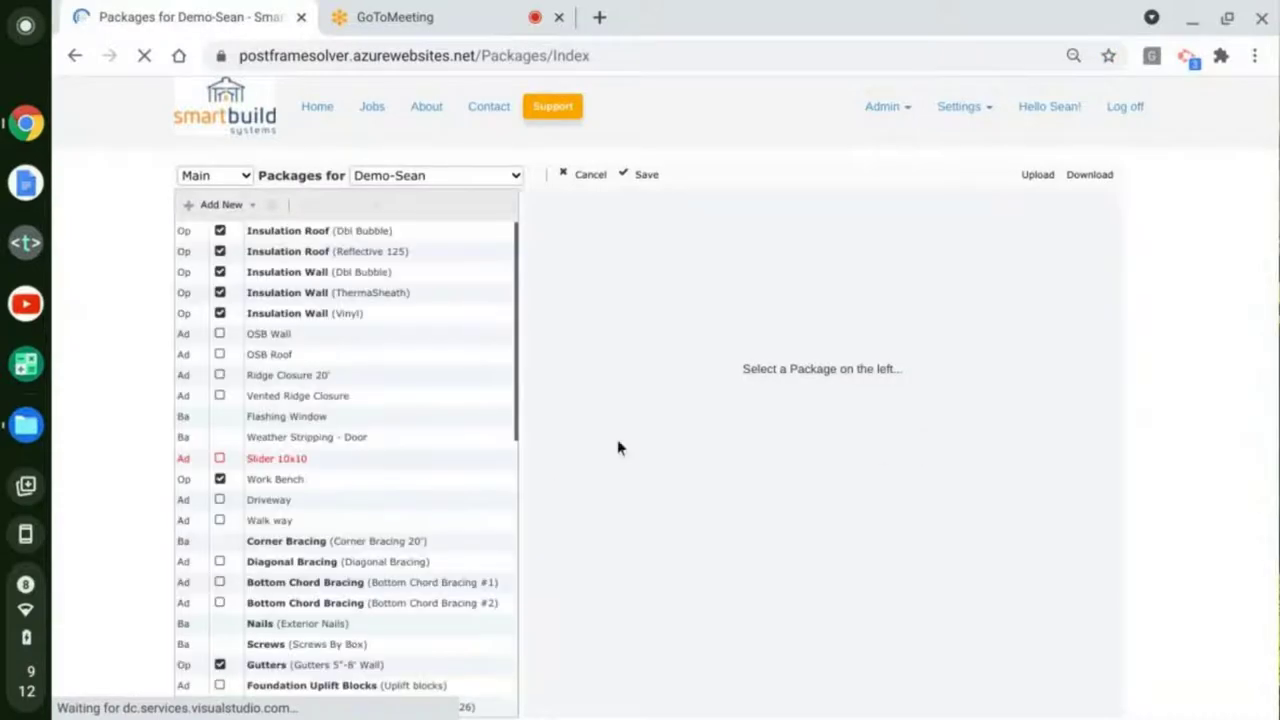
scroll(353, 338, down, 3)
scroll(353, 336, down, 2)
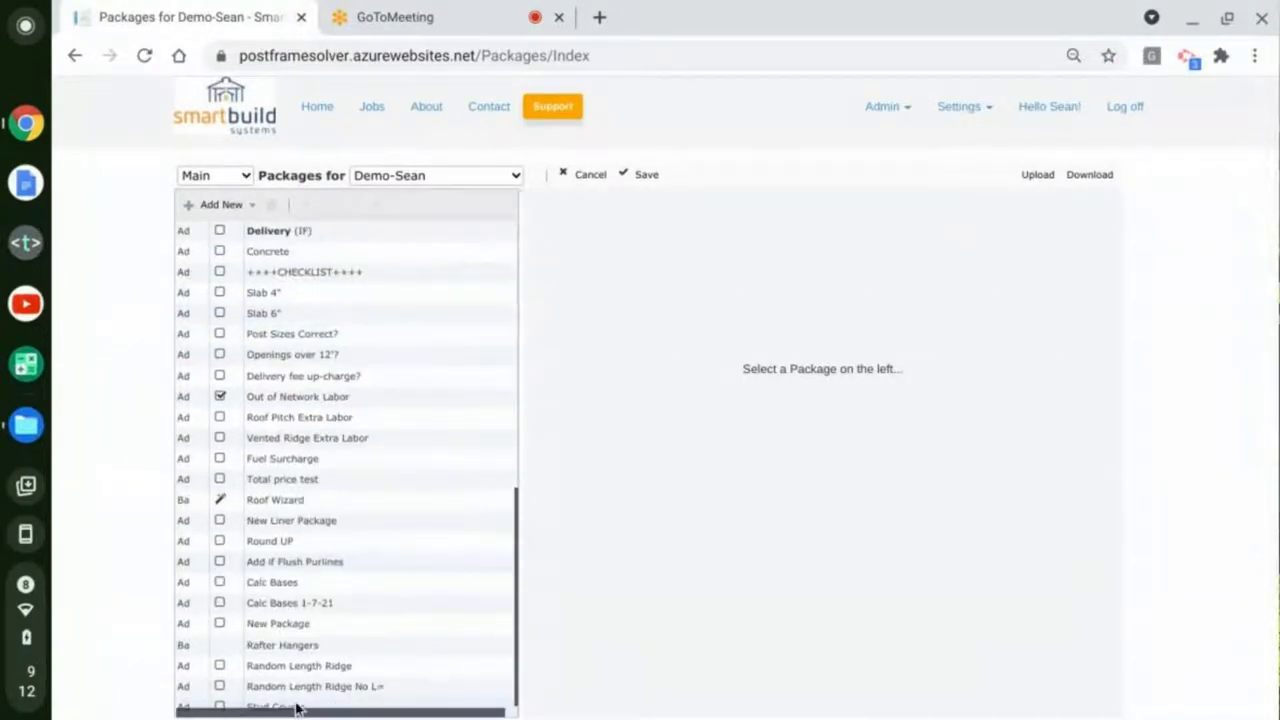
click(297, 707)
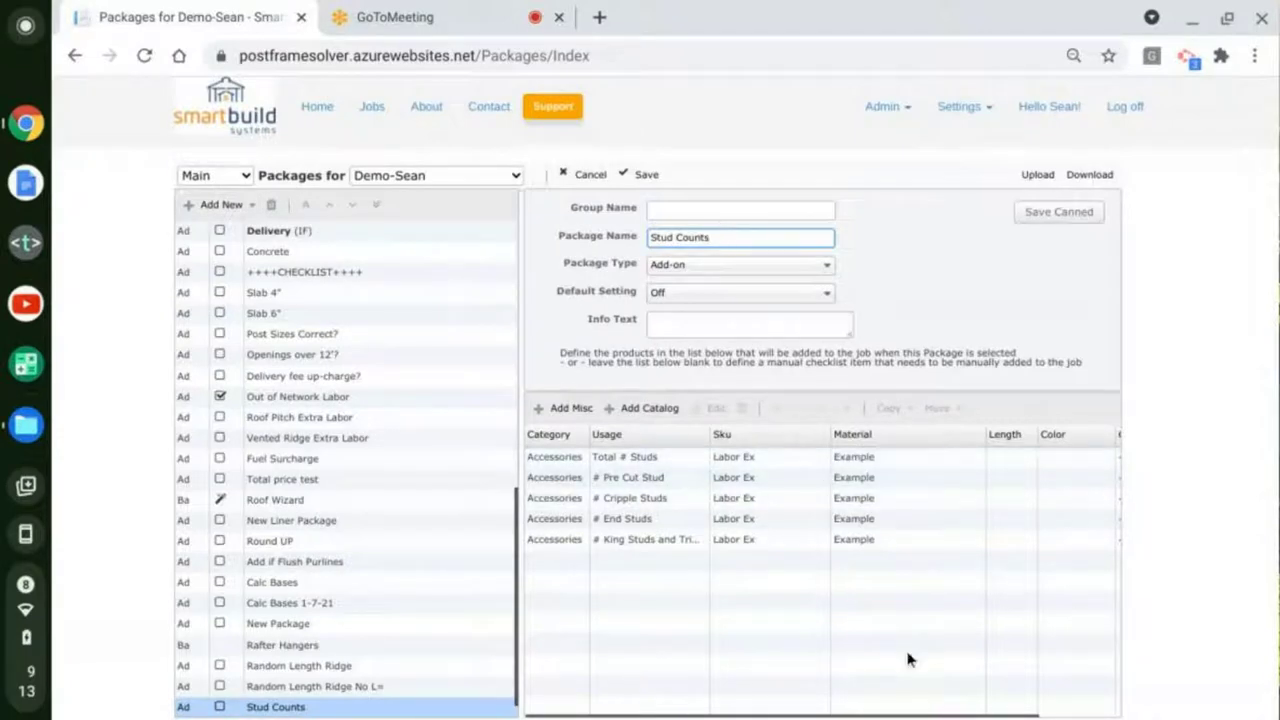
click(665, 408)
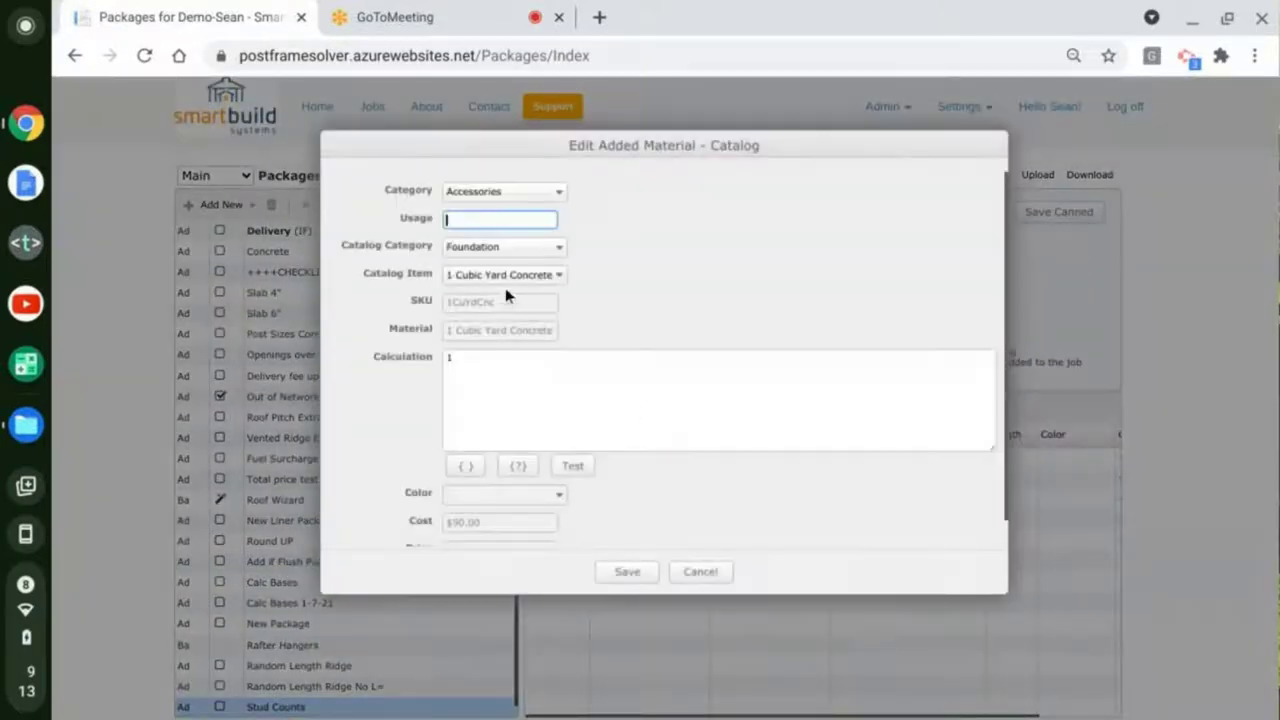
click(701, 574)
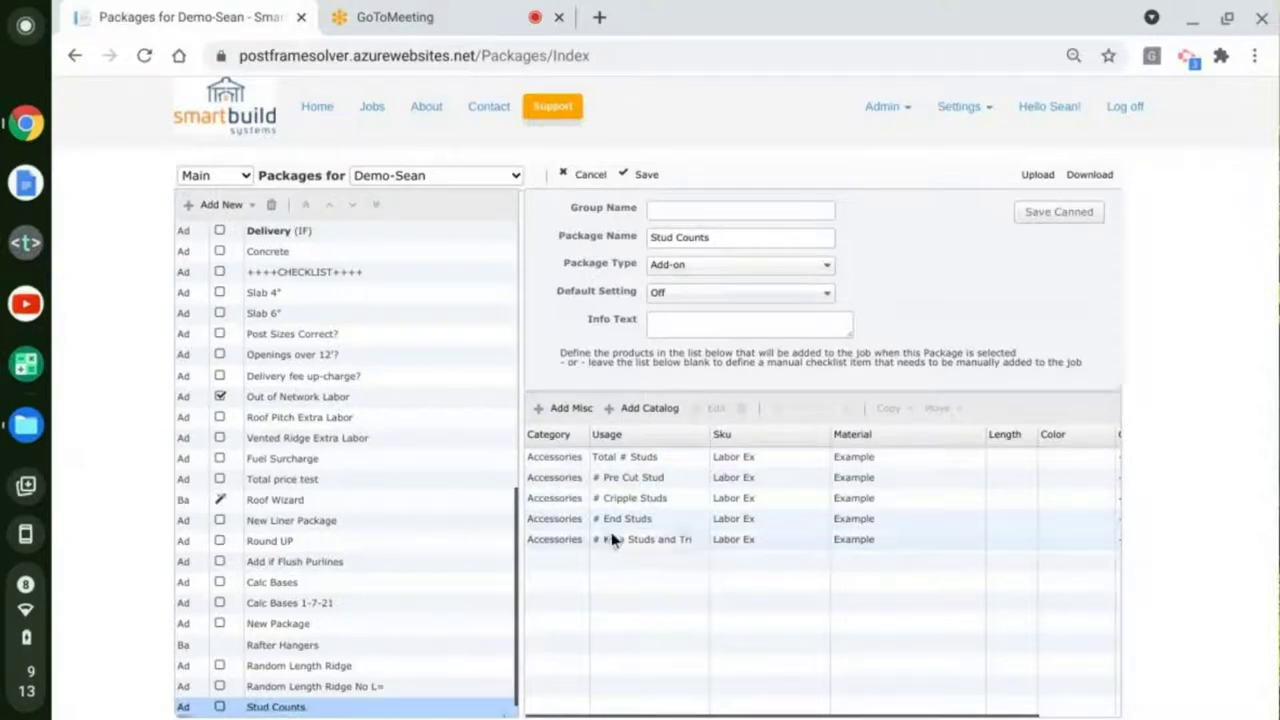
Step: Open the King Studs and Trimmers item of the Stud Counts package and examine its calculation and catalog settings
double_click(650, 545)
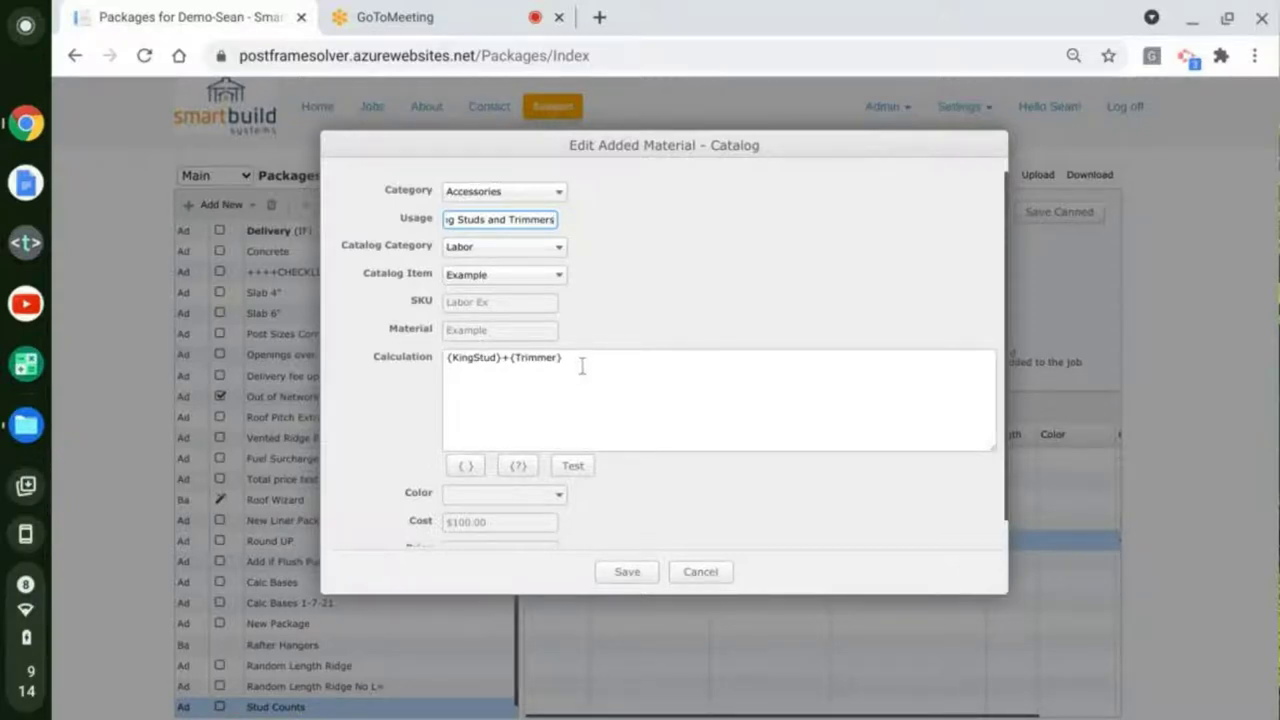
scroll(700, 369, down, 1)
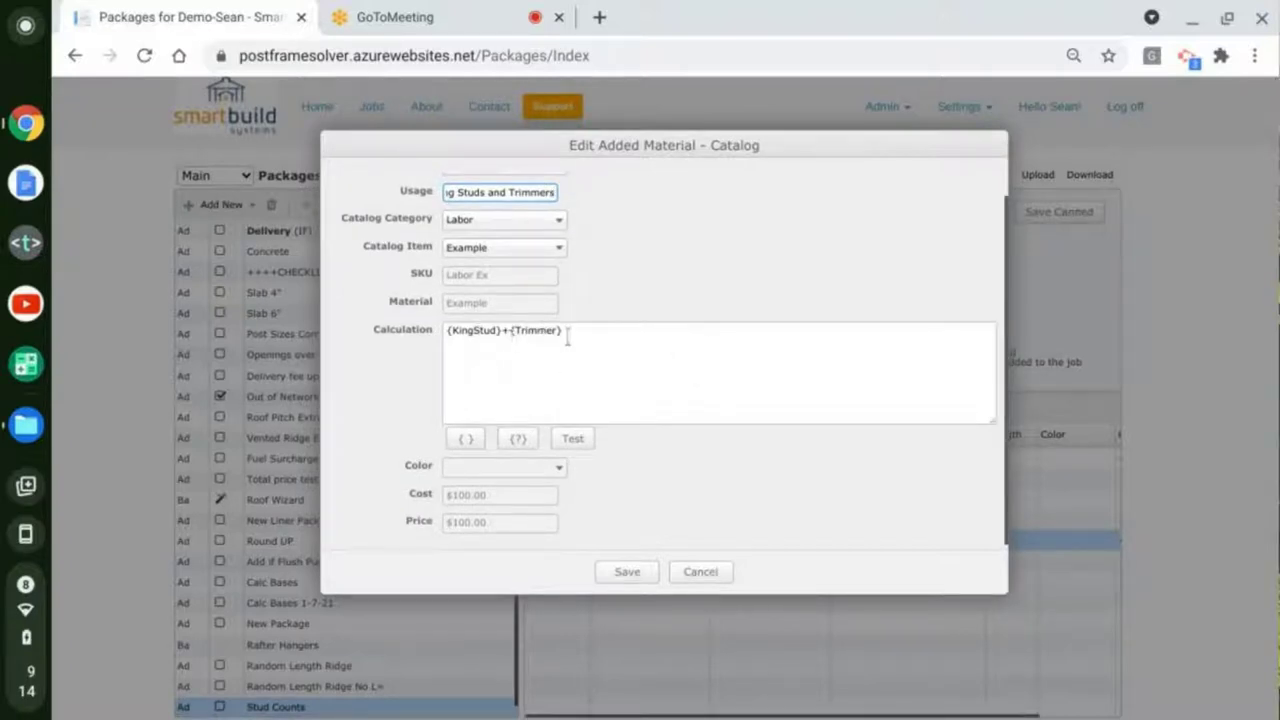
scroll(660, 500, up, 1)
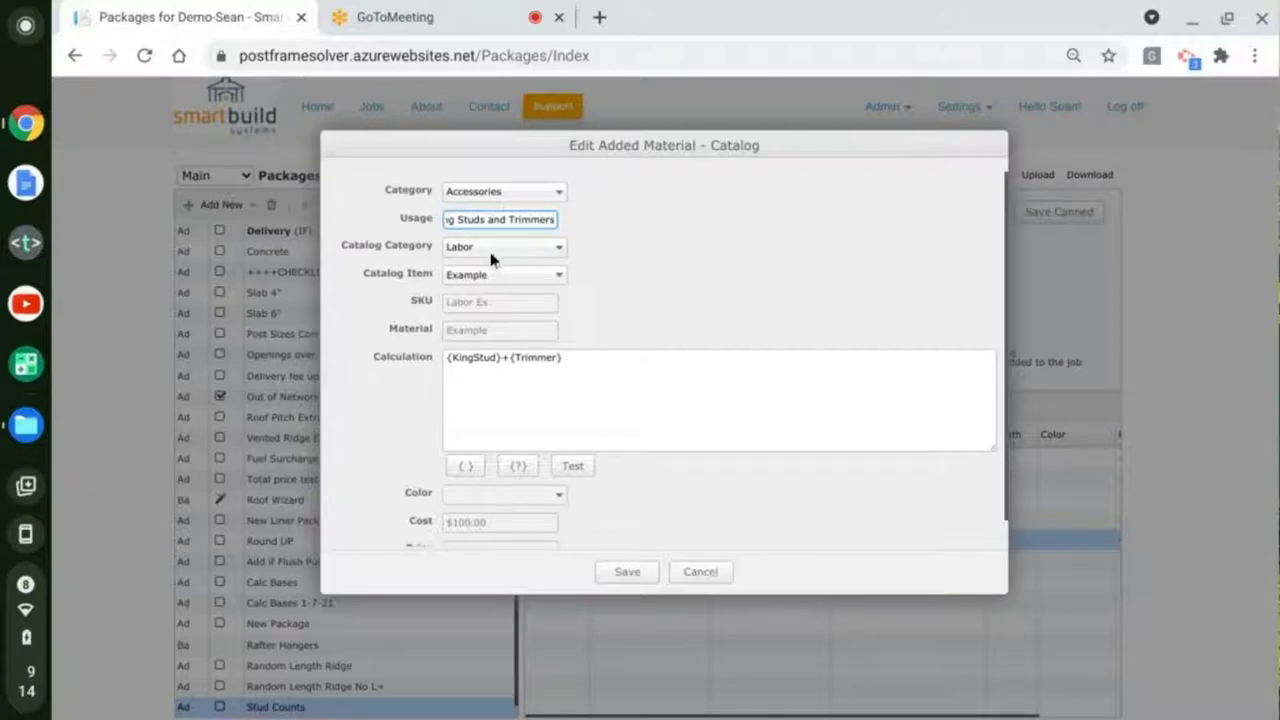
scroll(600, 430, down, 1)
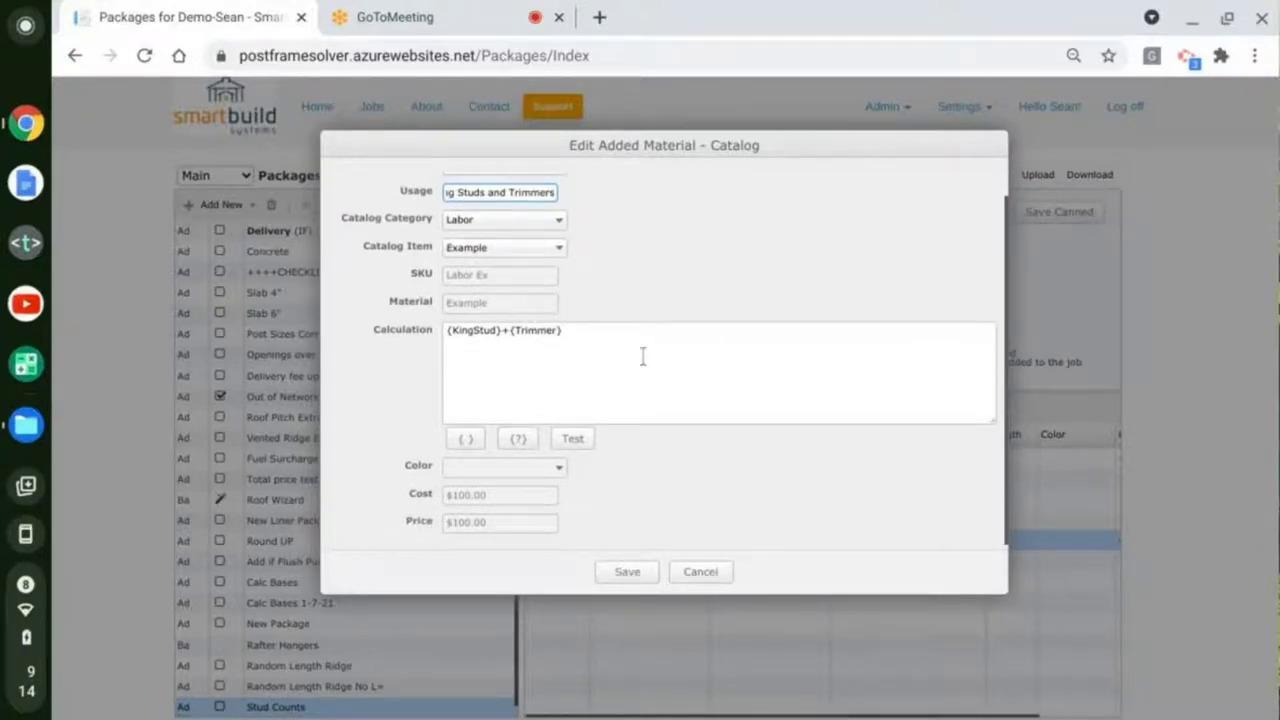
scroll(644, 360, up, 1)
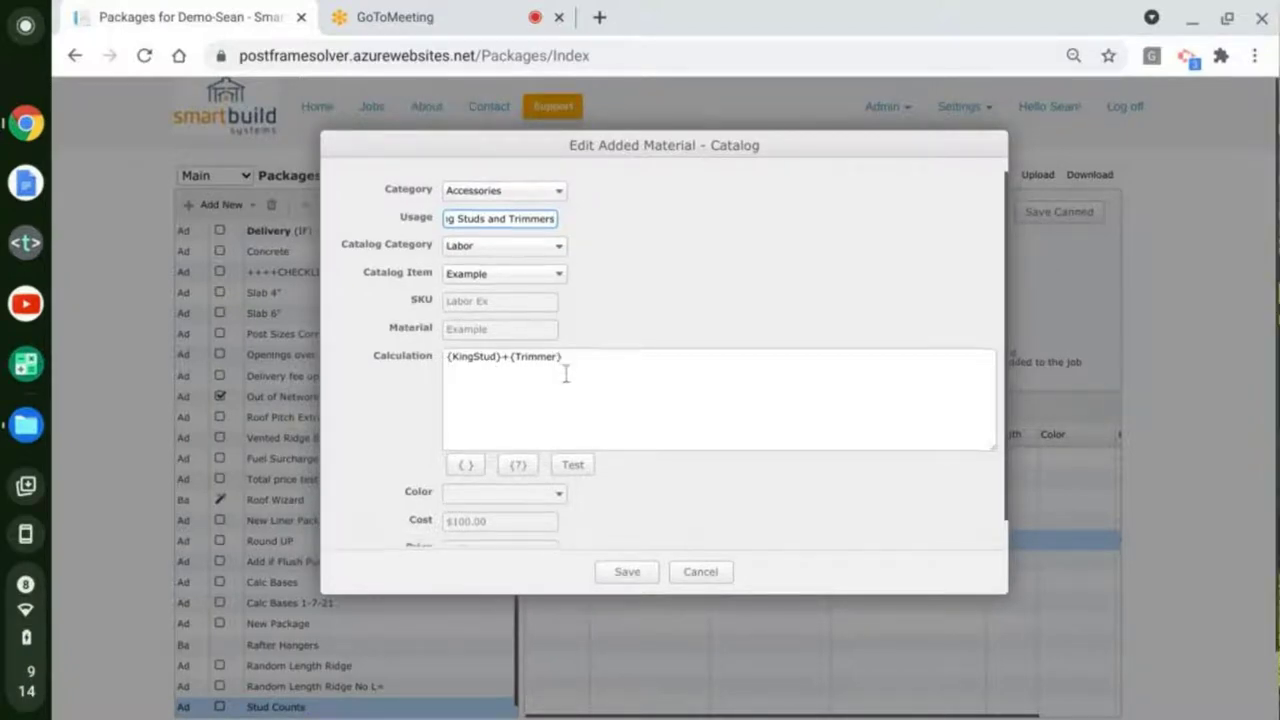
scroll(682, 519, down, 2)
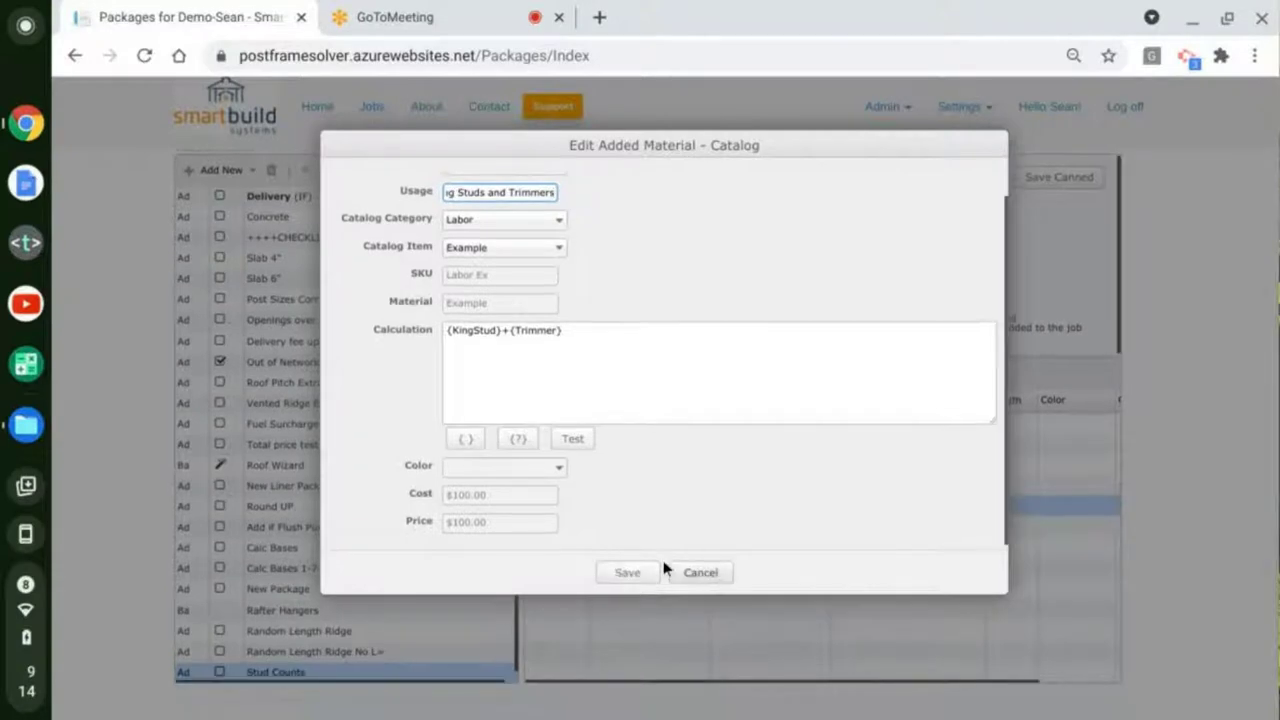
Step: Search the variables available for the item's calculation for "stud"
click(466, 439)
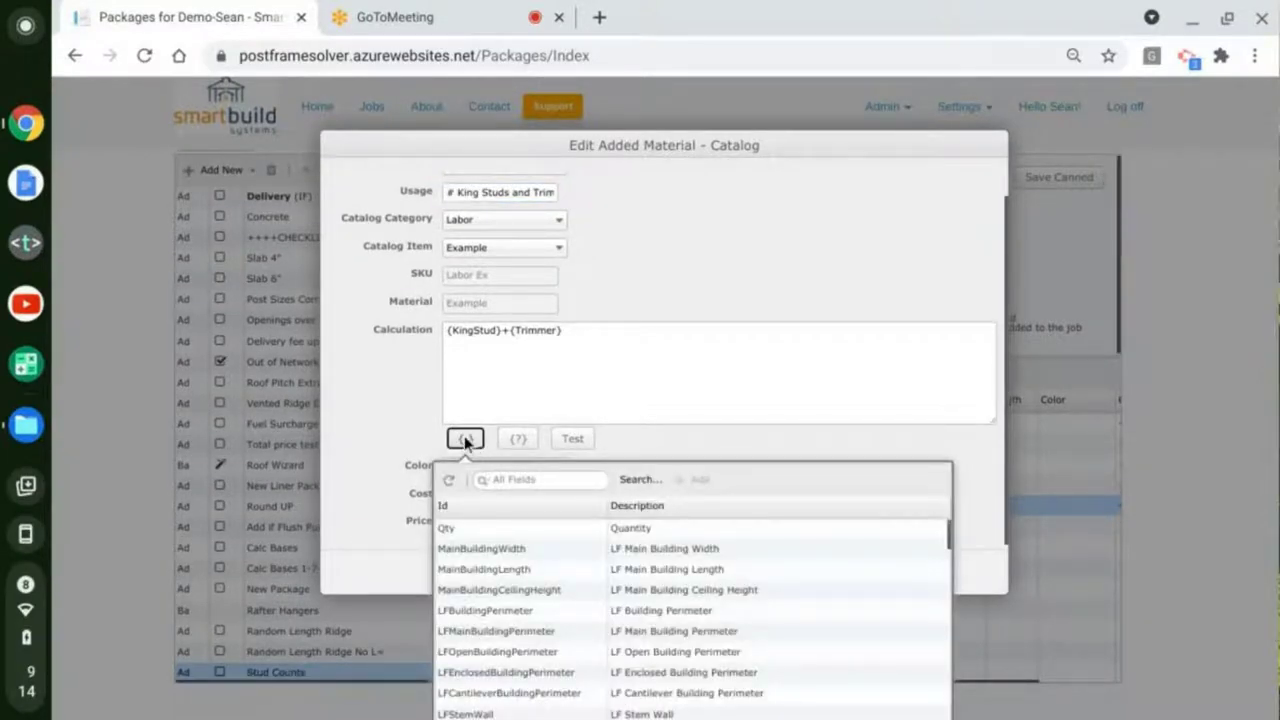
click(600, 475)
text(stud)
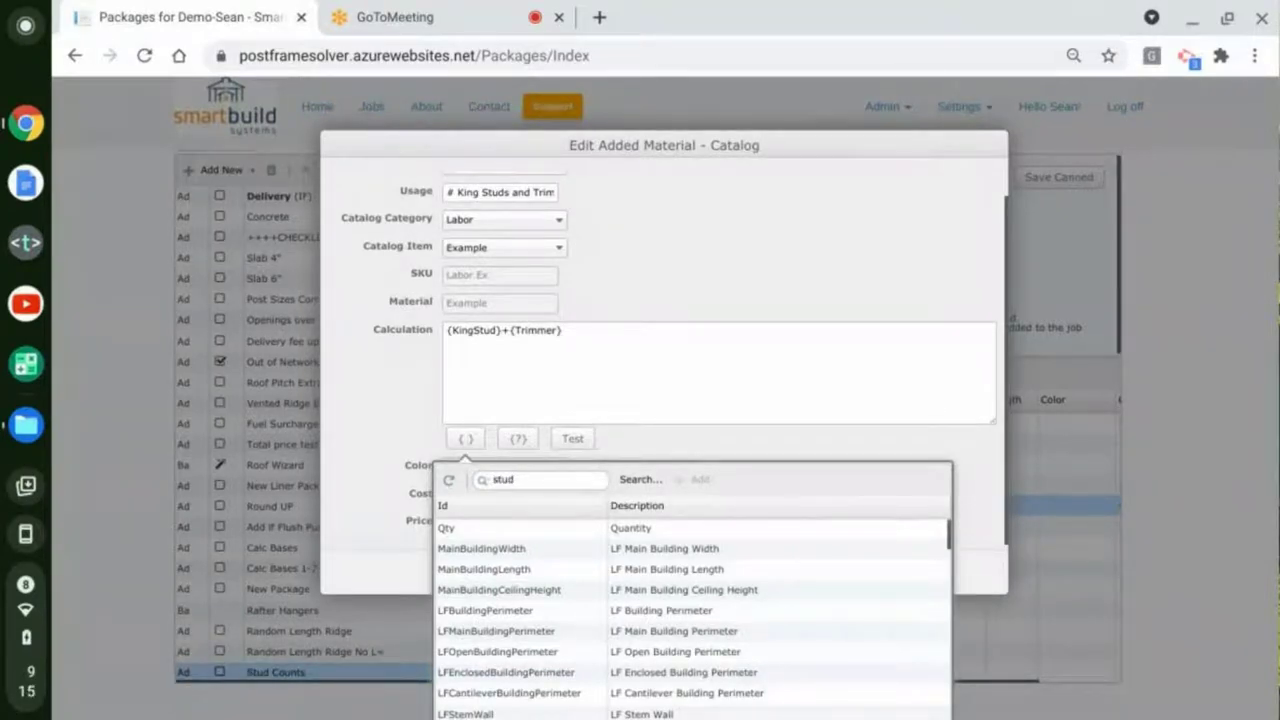
key(Return)
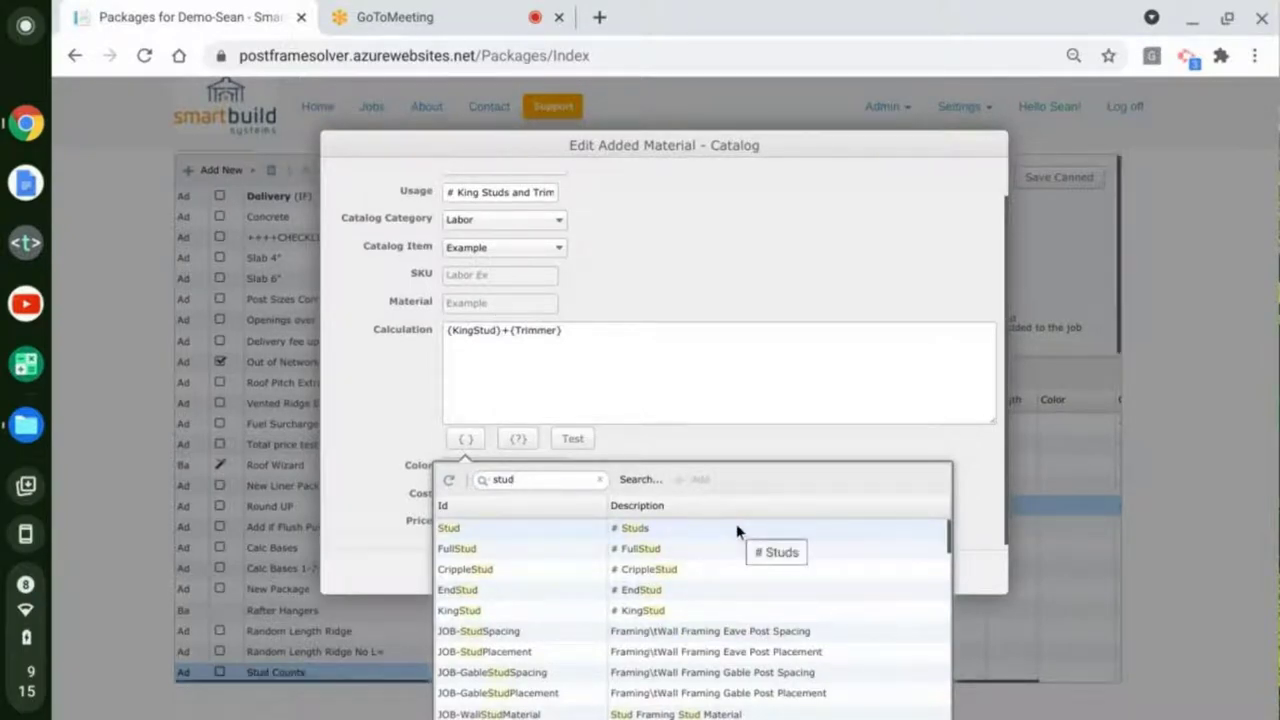
Step: Search the calculation variables for "trimmer", clear the search, and close the item without saving
key(BackSpace)
key(BackSpace)
key(BackSpace)
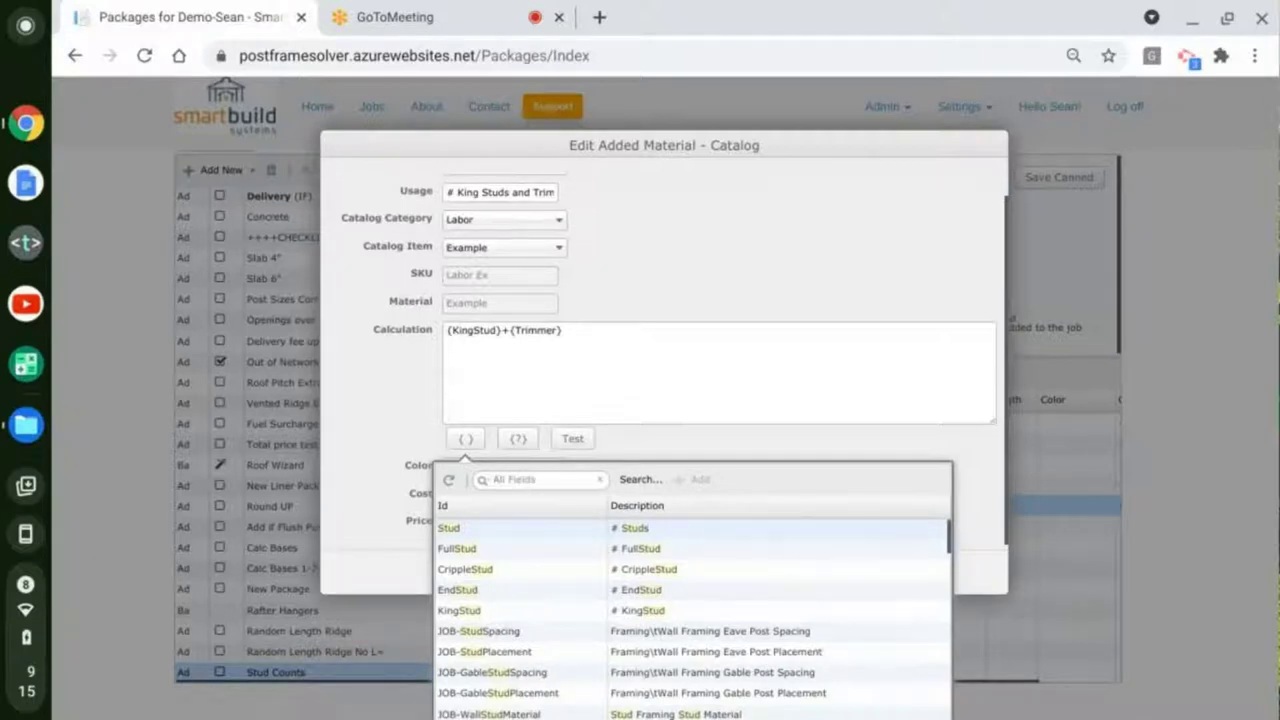
text(trimmer)
key(Return)
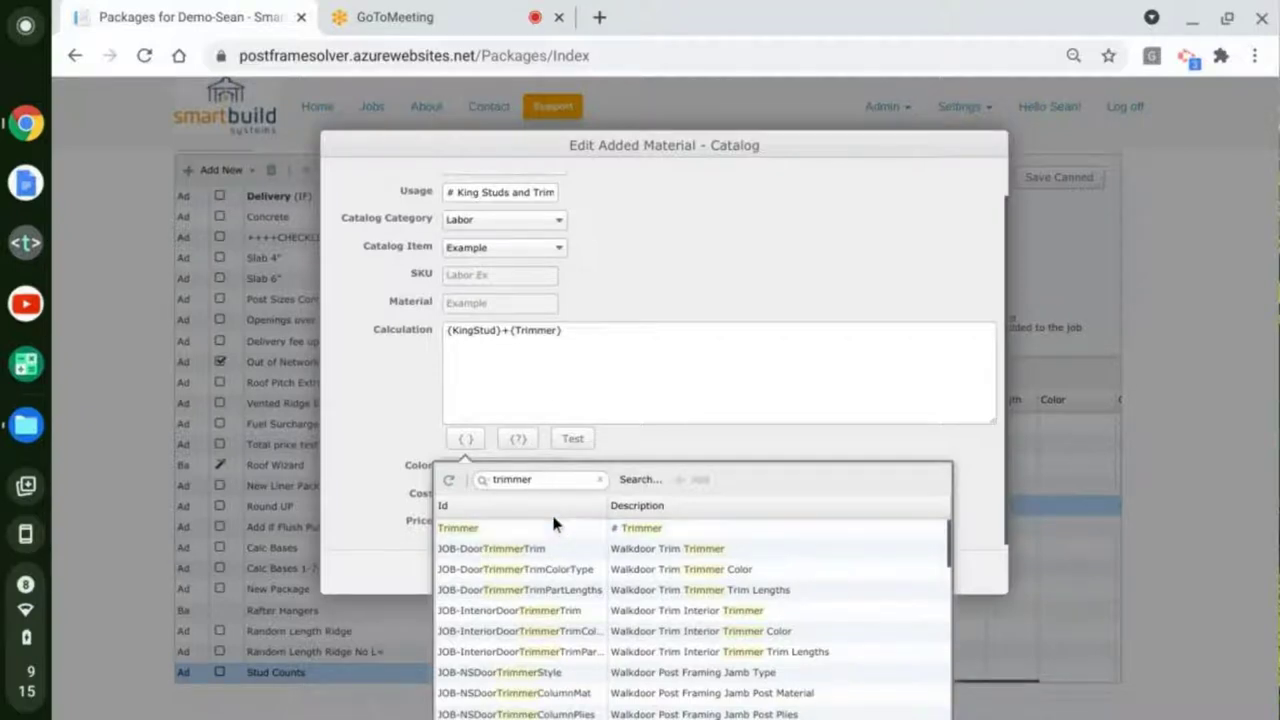
click(600, 480)
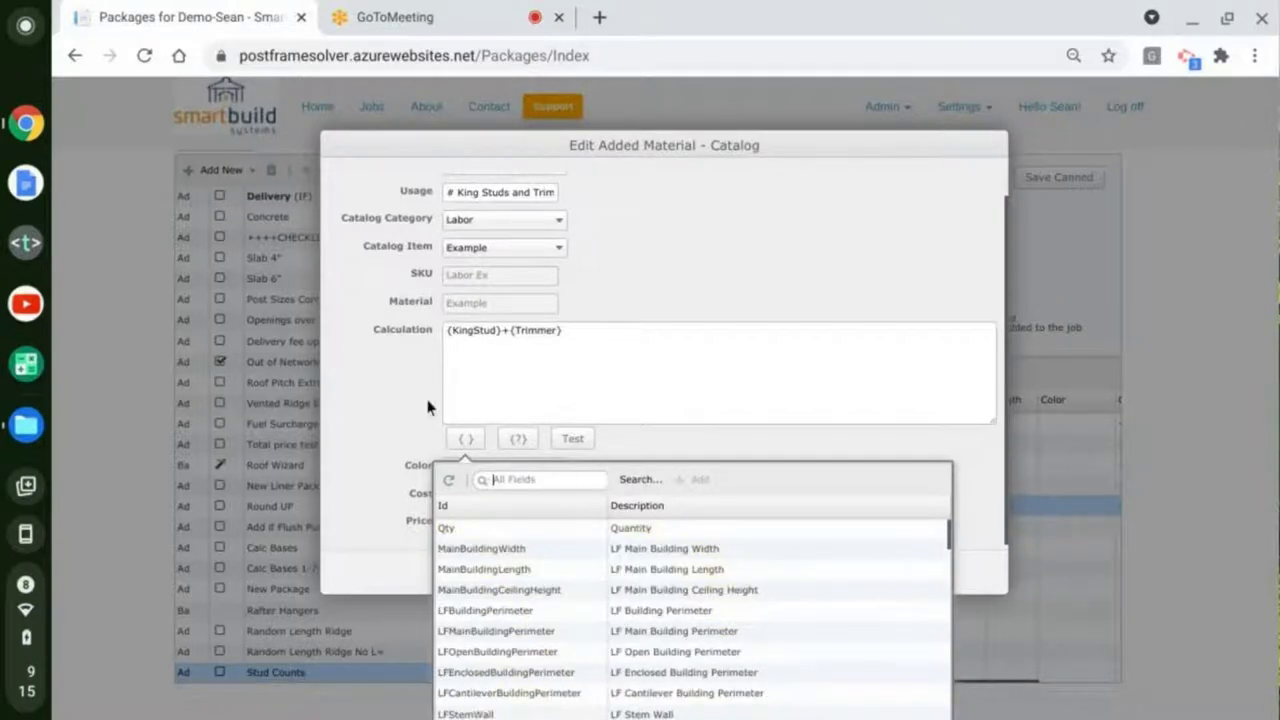
click(432, 410)
click(702, 578)
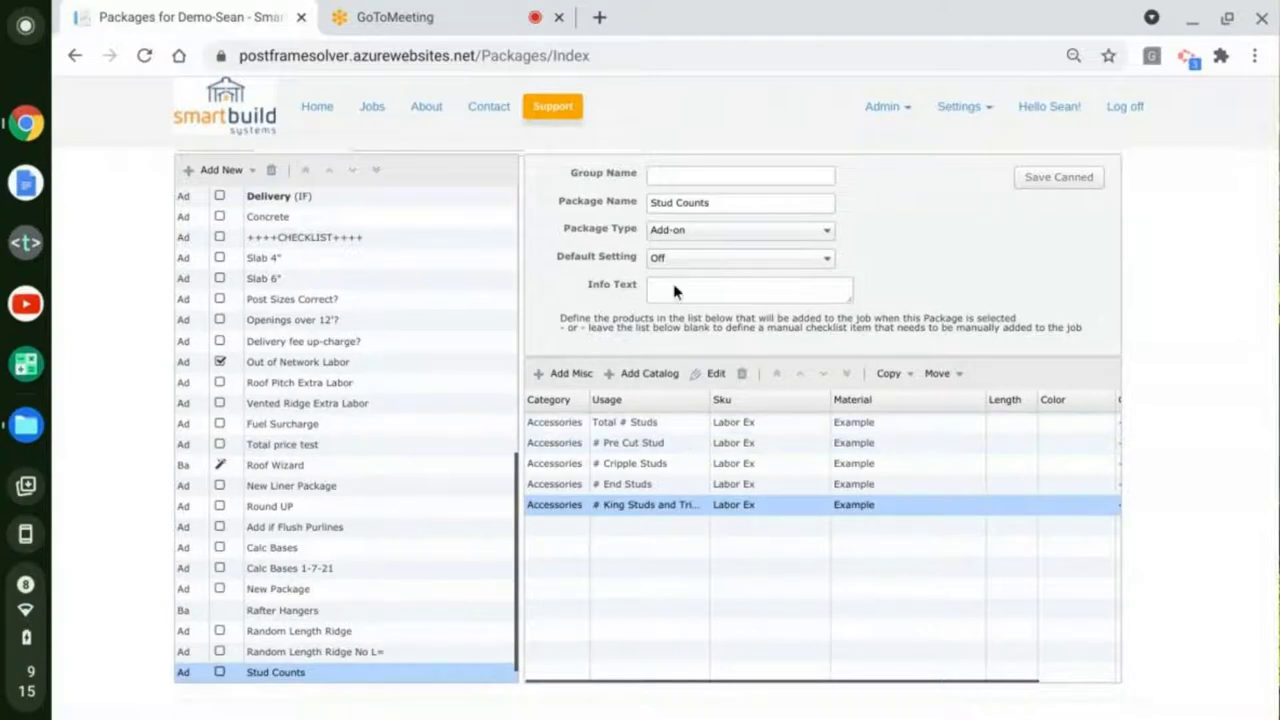
Step: View the Package Type choices for the Stud Counts package, keeping Add-on
click(747, 235)
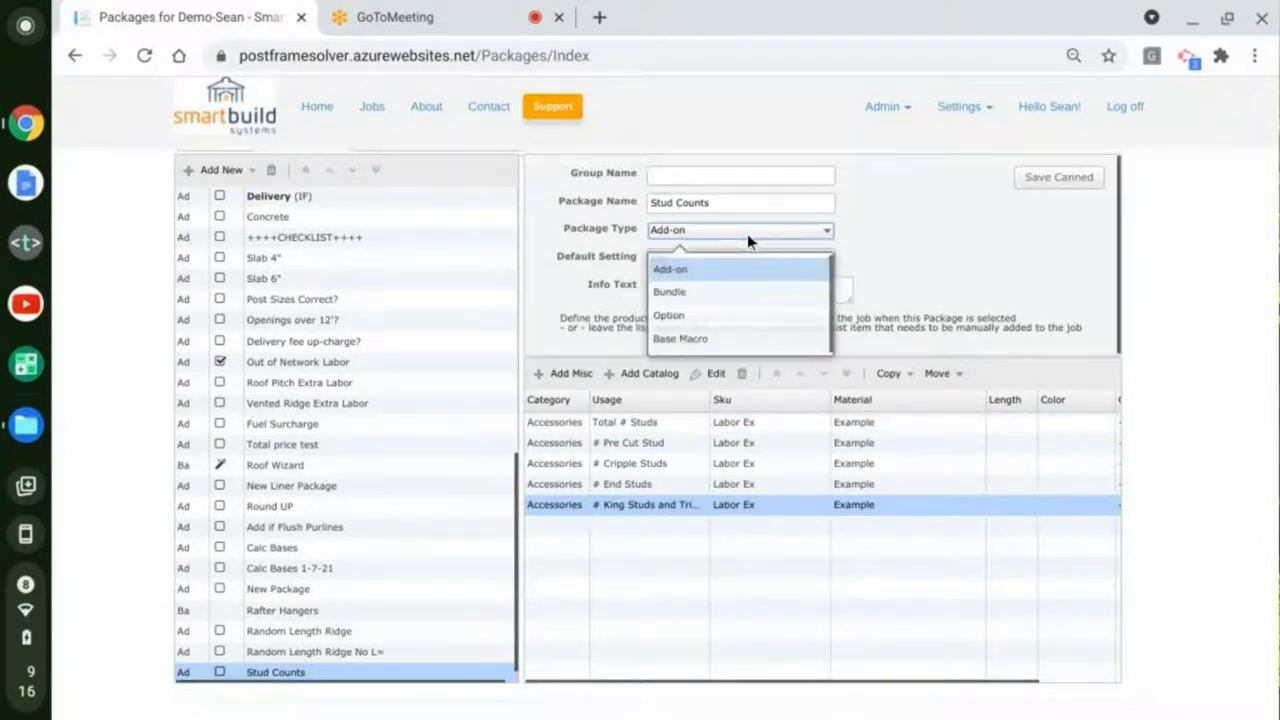
click(550, 280)
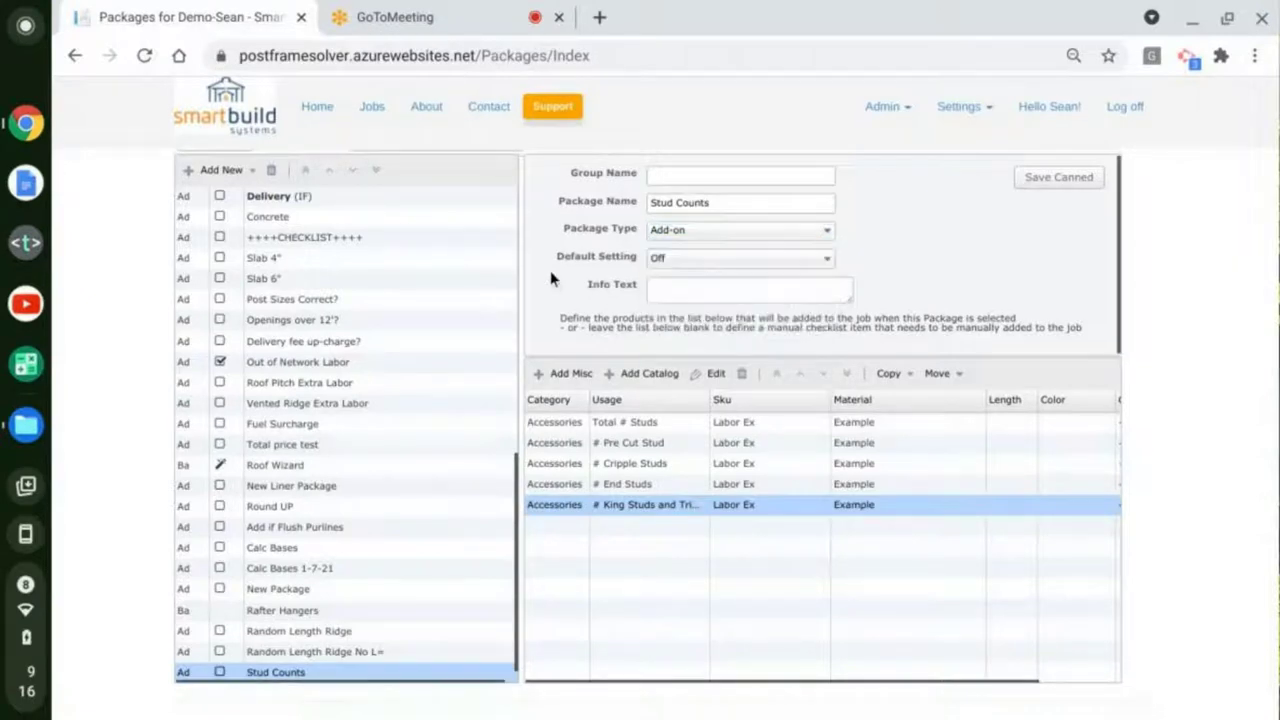
scroll(652, 542, up, 2)
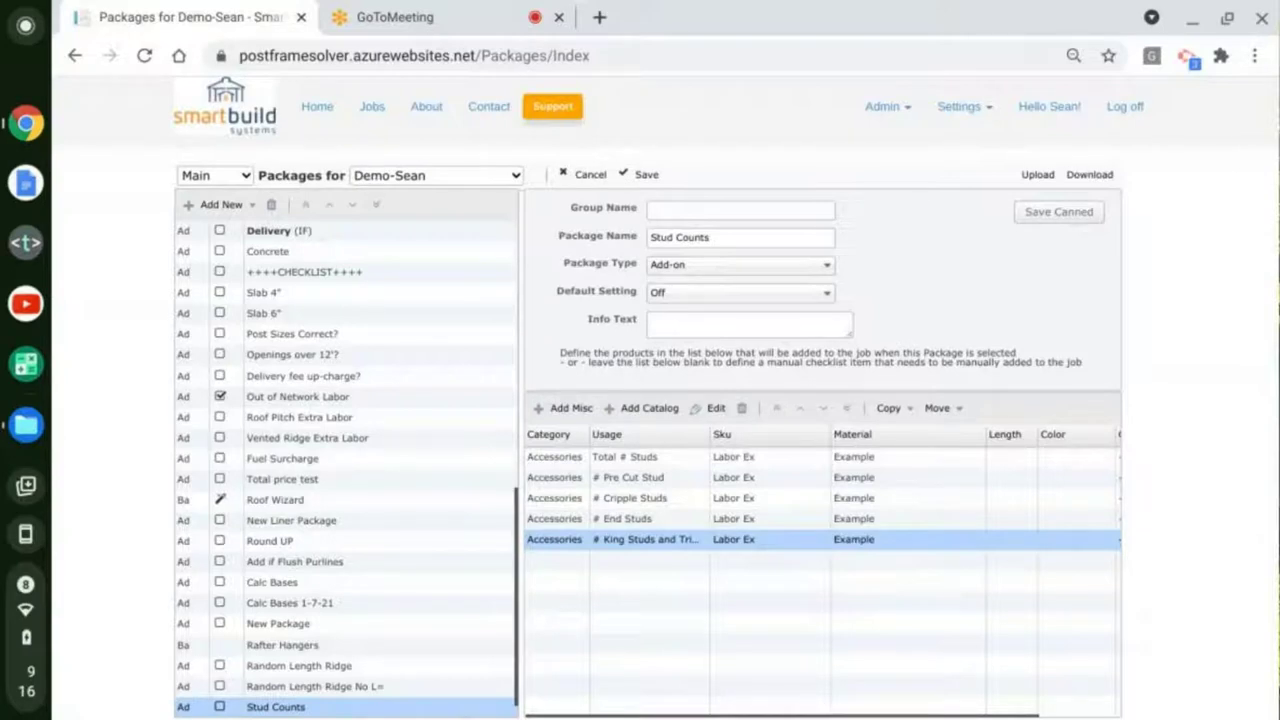
Step: Leave the package settings without saving and open the Webinar 1.65 job for editing
click(590, 175)
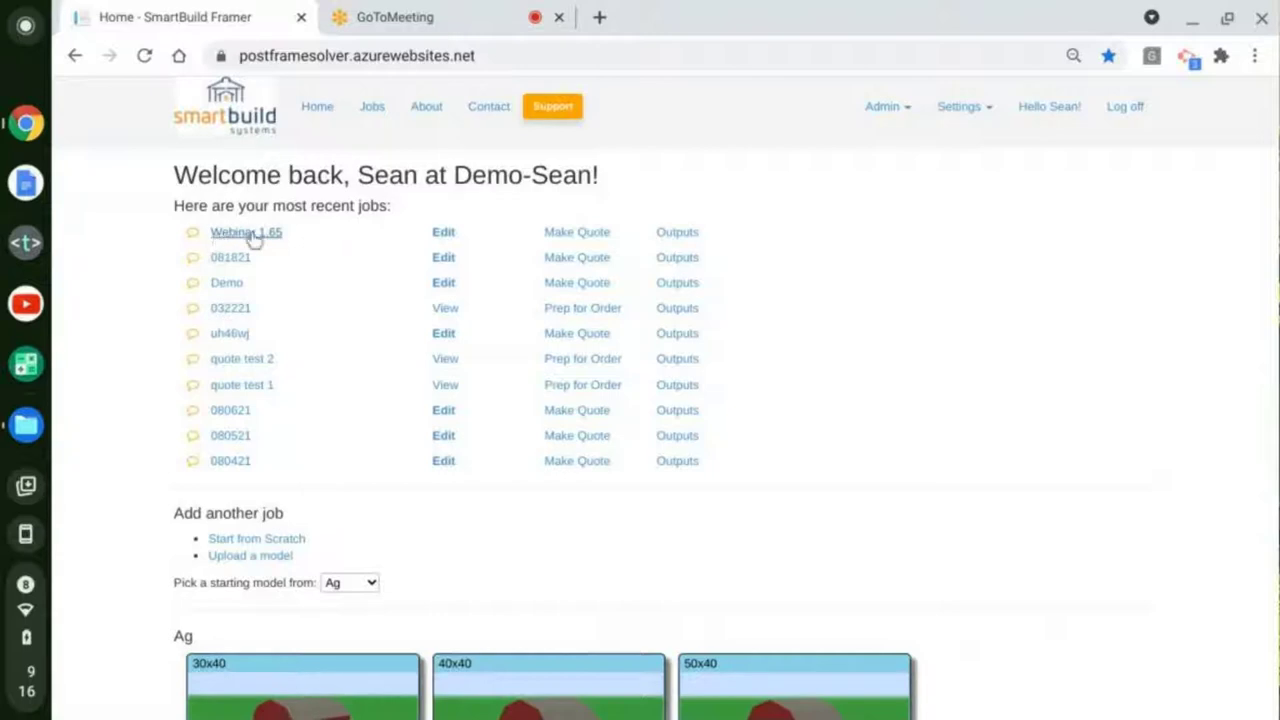
click(444, 234)
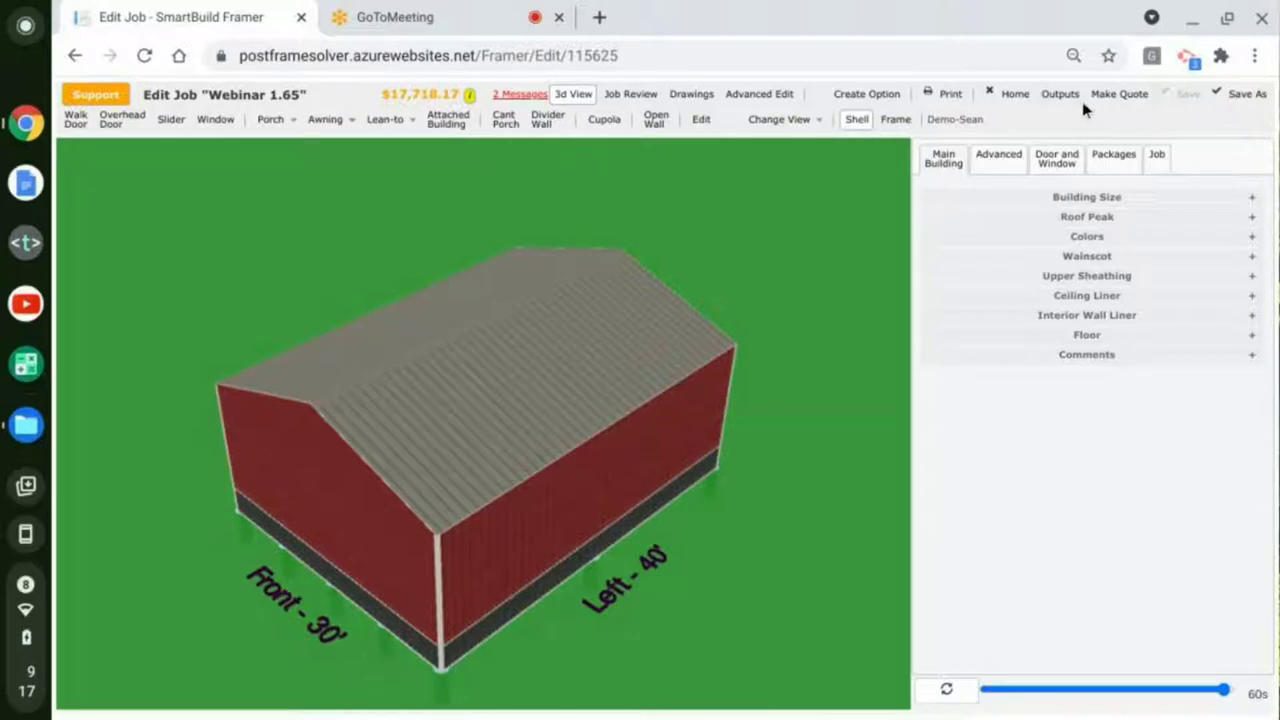
Step: Show the building's frame in 3D from its front end and expand the advanced Purlin Framing settings
drag(629, 506, 735, 525)
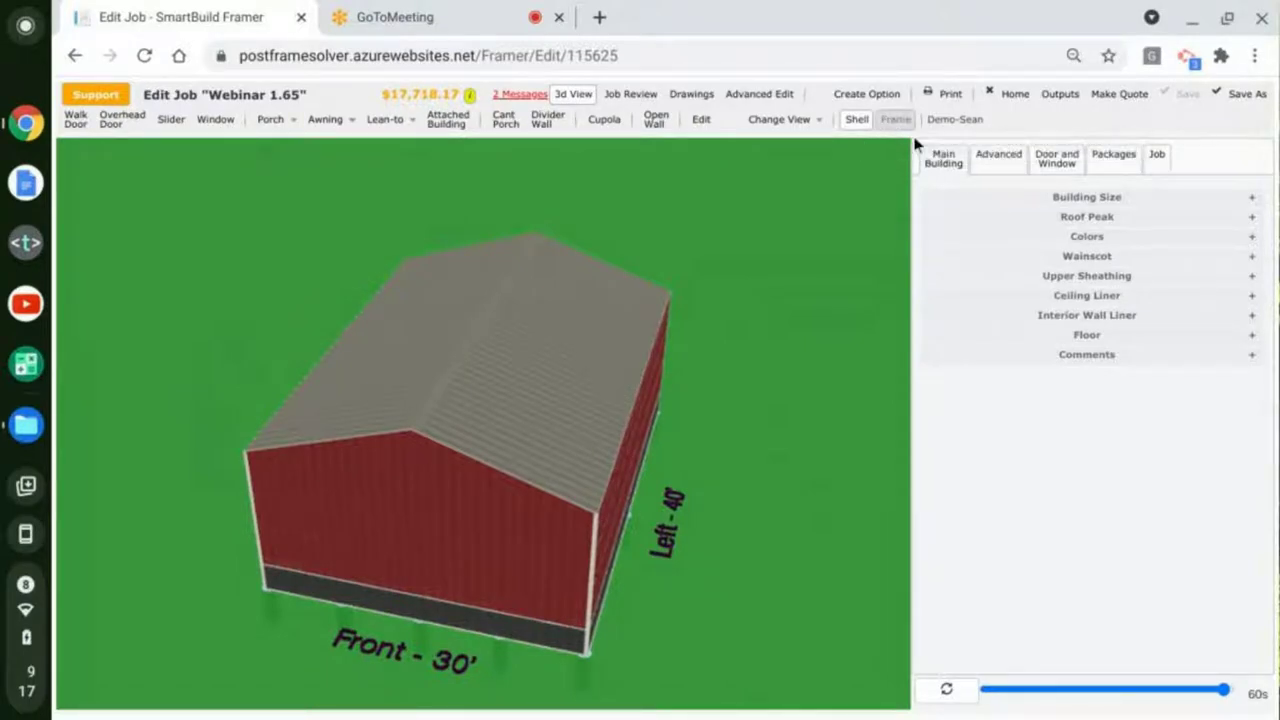
drag(516, 527, 513, 558)
scroll(516, 555, up, 6)
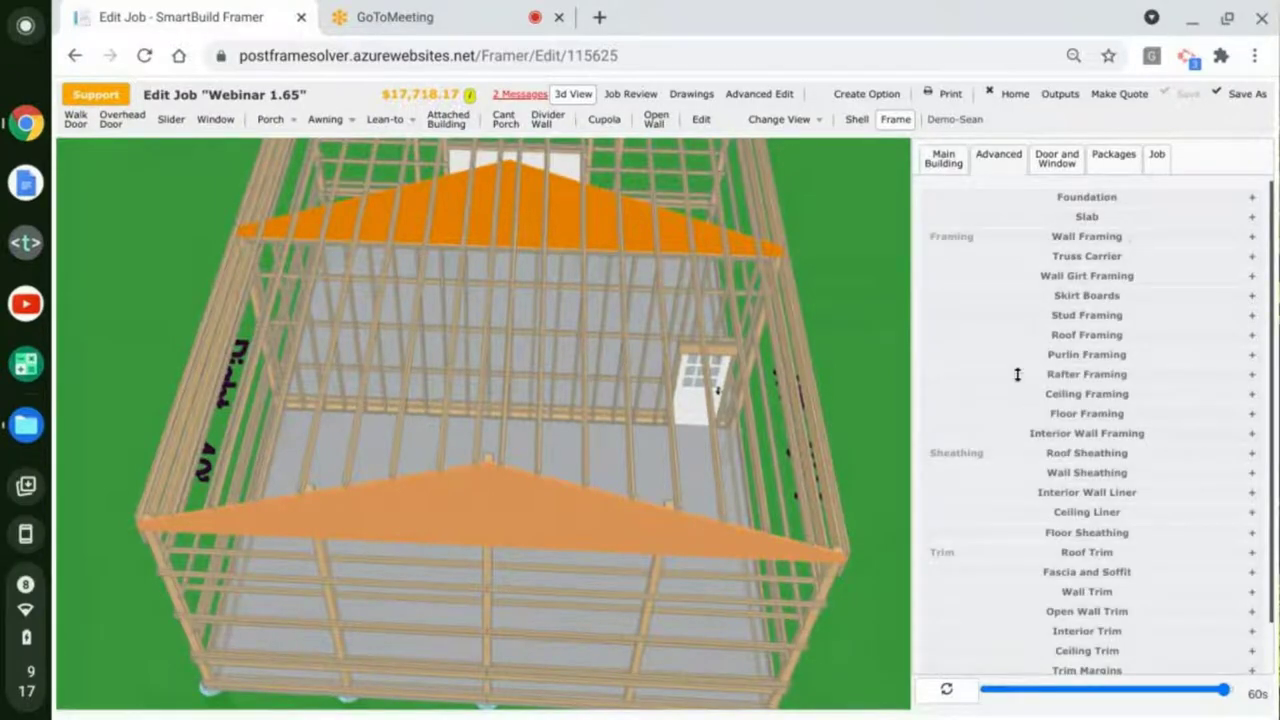
click(1092, 355)
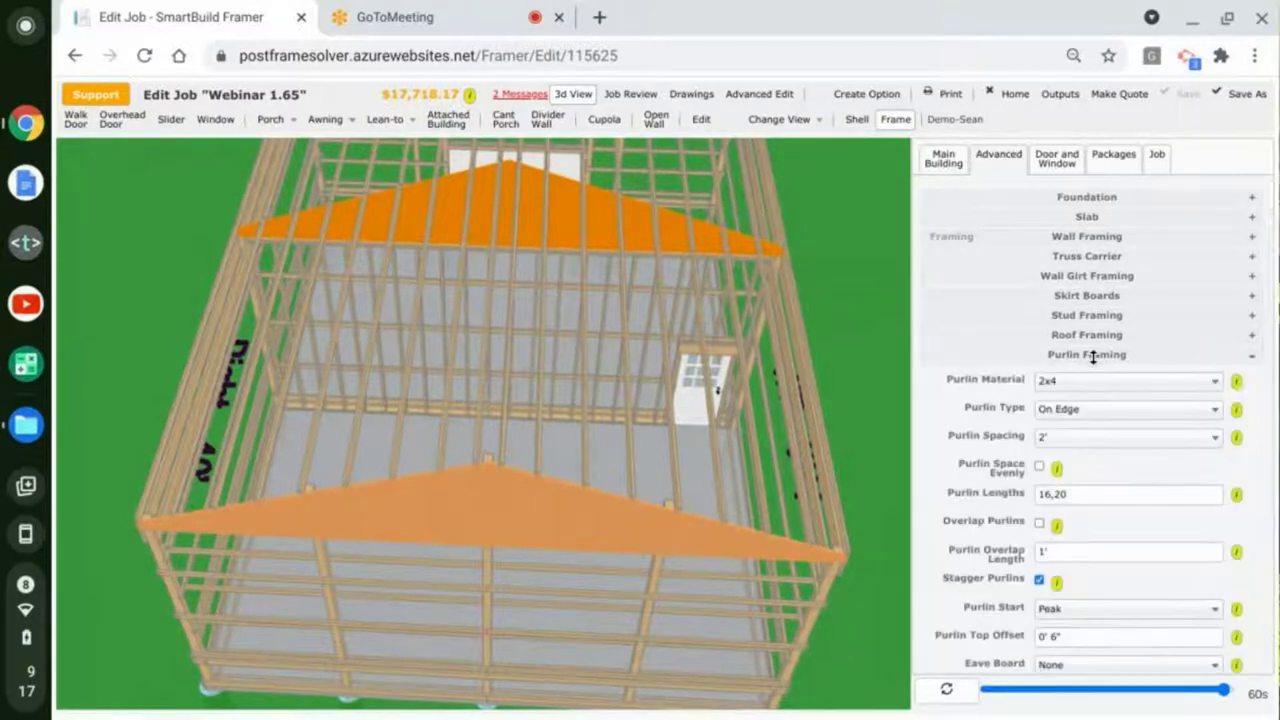
scroll(1005, 378, down, 3)
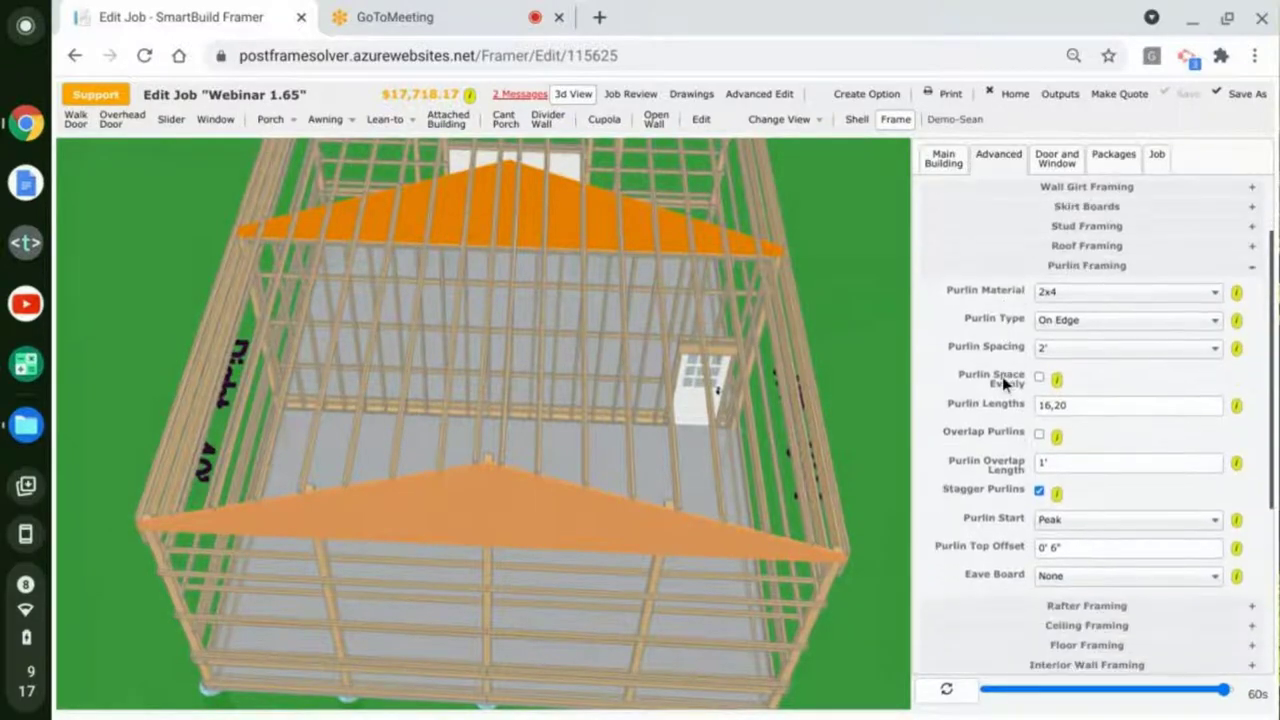
scroll(1000, 384, down, 1)
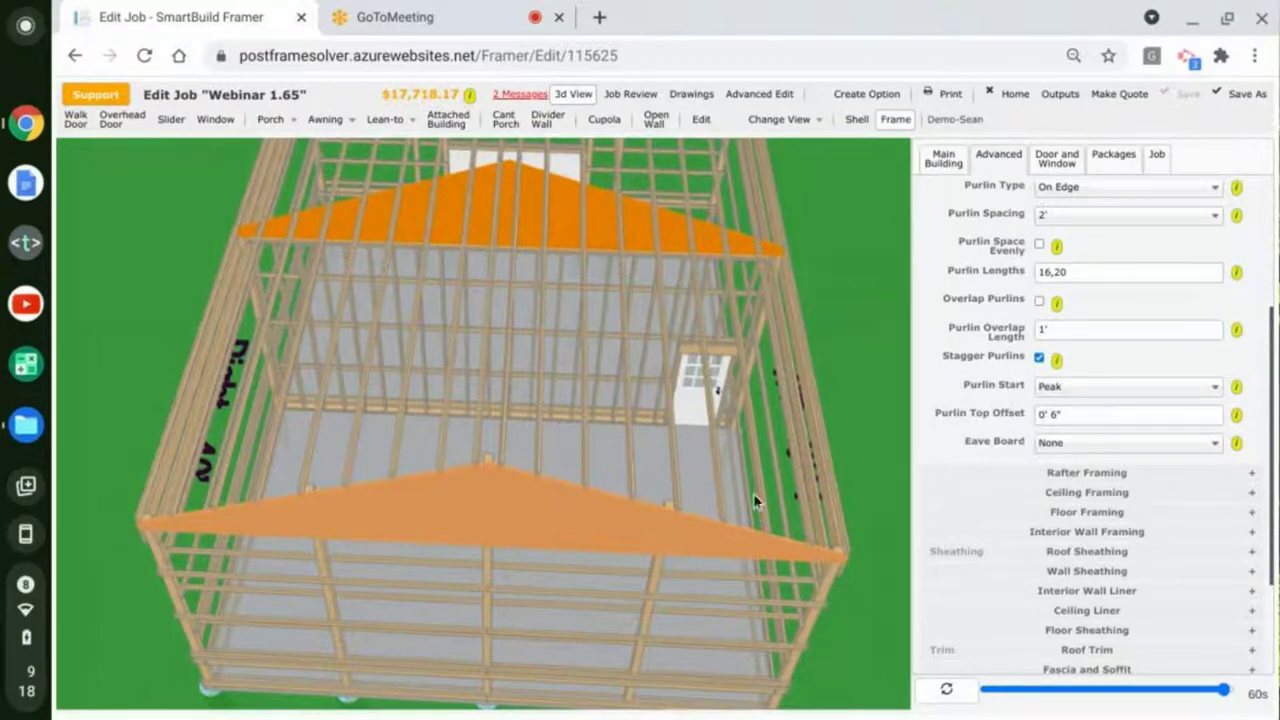
scroll(573, 510, up, 5)
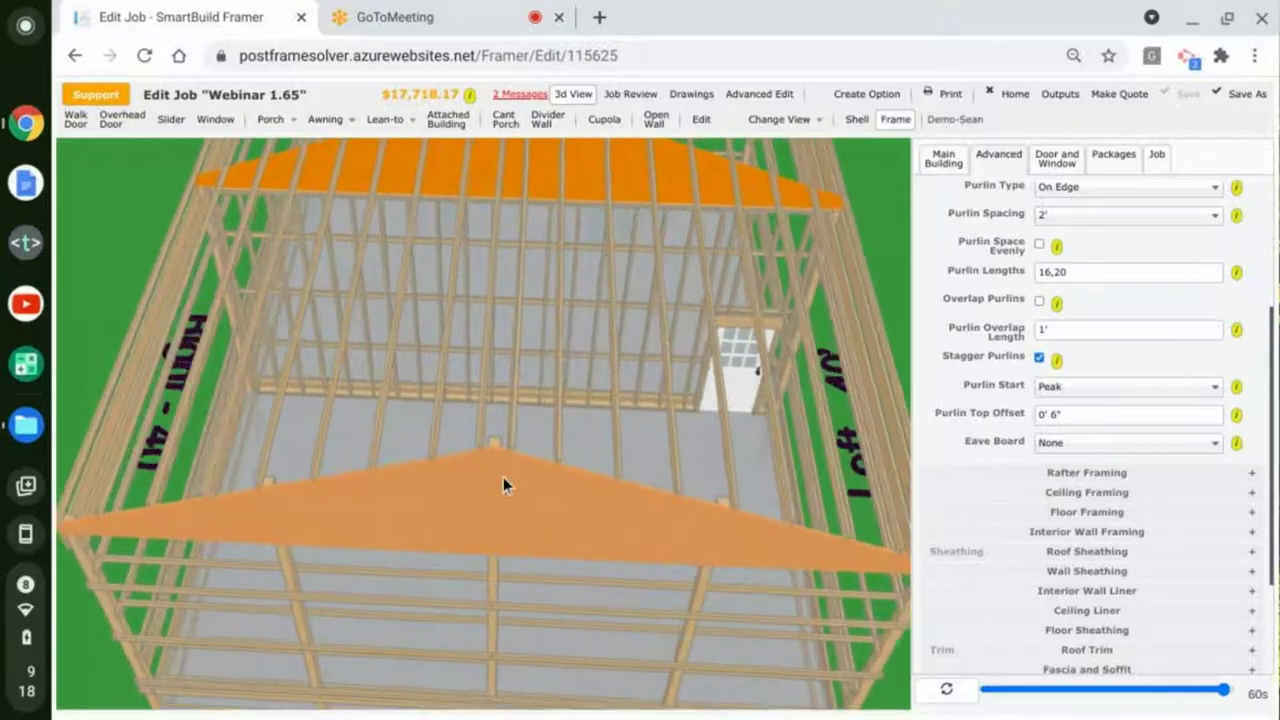
Step: Set Purlin Start to Eave and view the purlin layout on the roof frame
click(1164, 389)
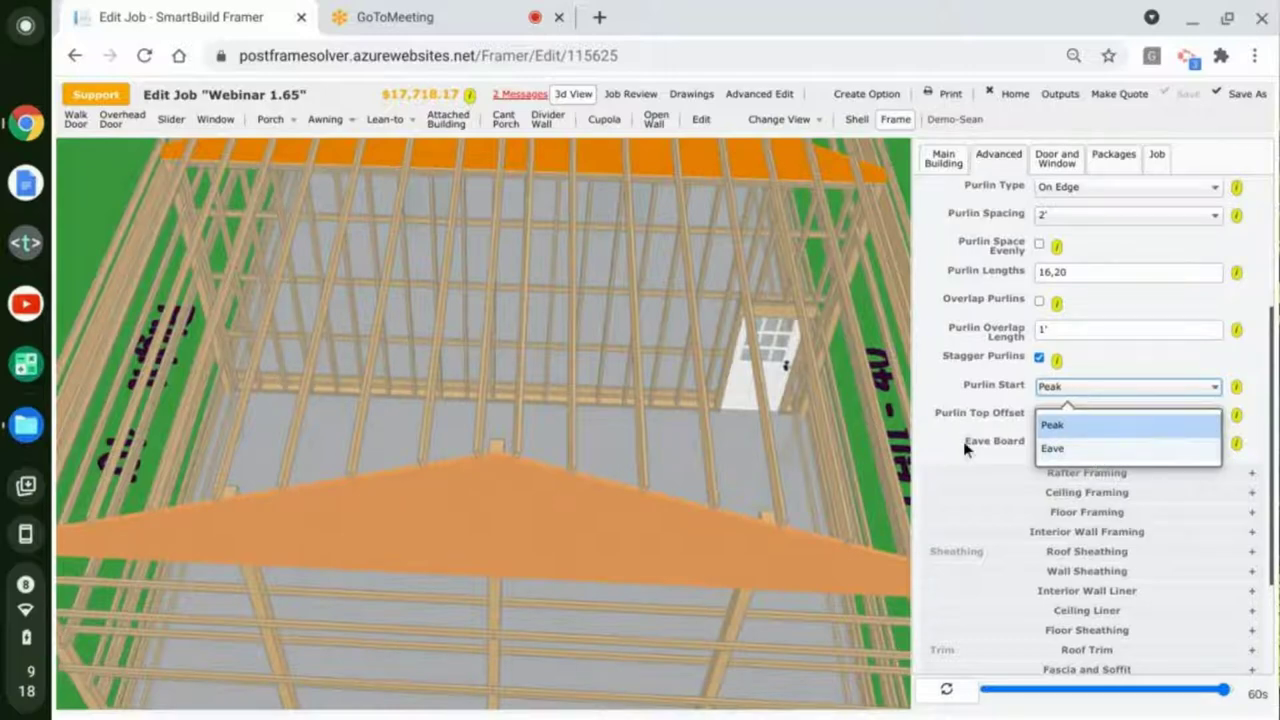
drag(634, 509, 576, 474)
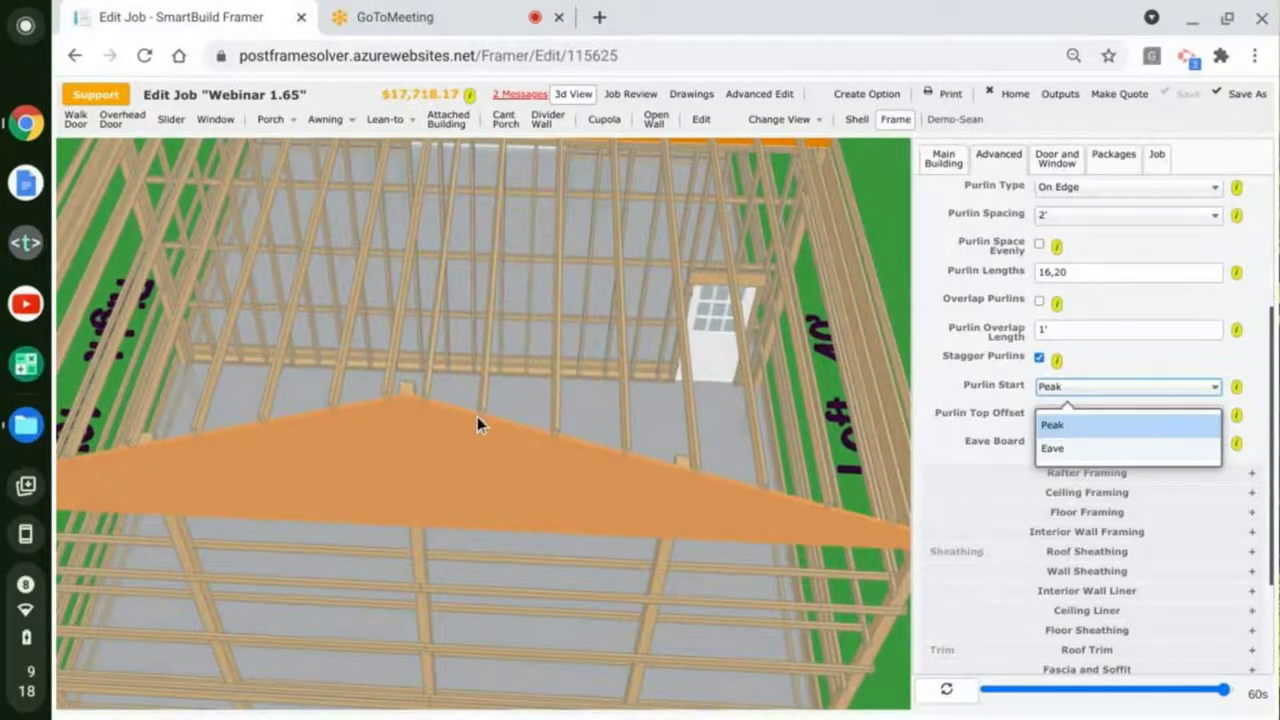
click(1077, 455)
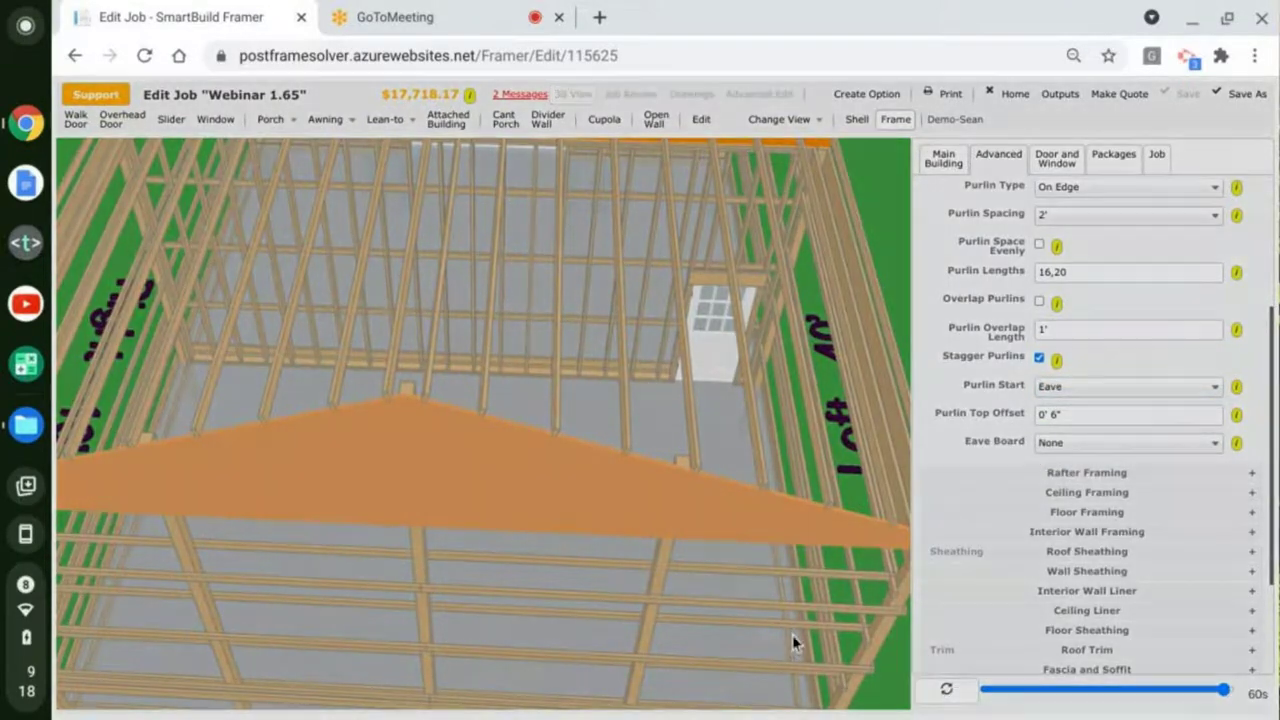
right_click(703, 567)
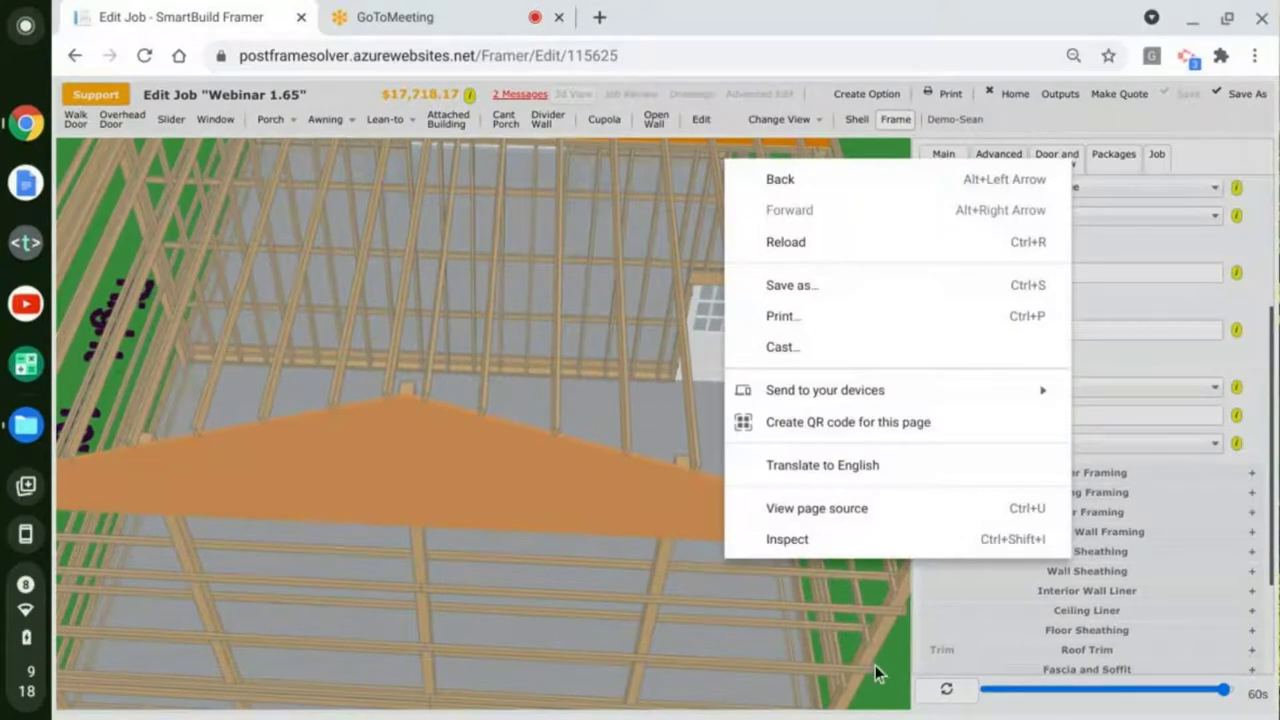
click(875, 665)
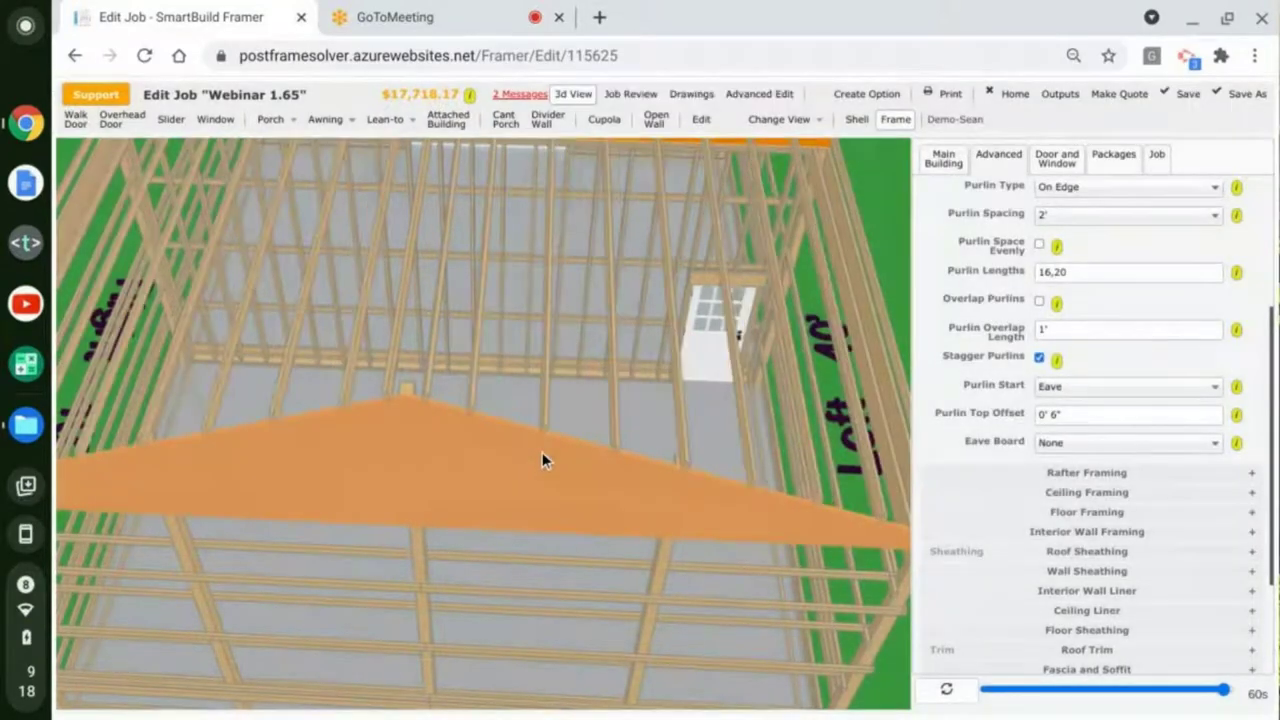
drag(542, 453, 844, 477)
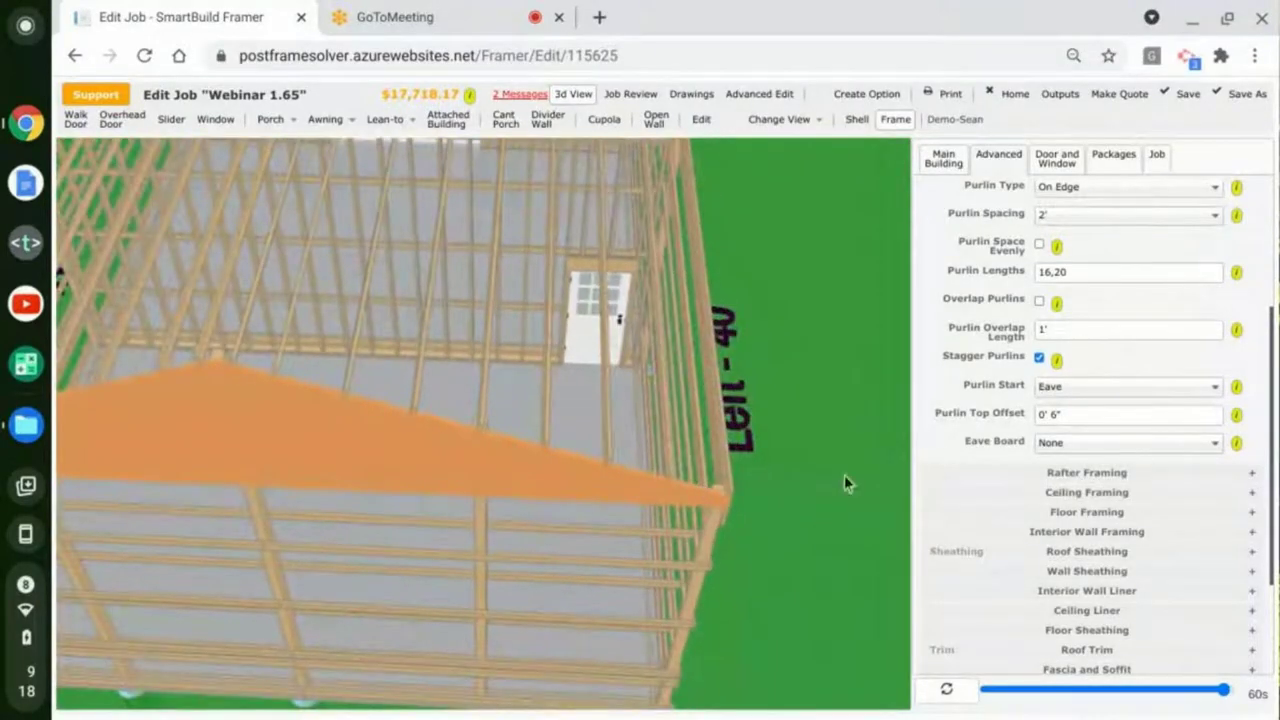
Step: Set the Purlin Top Offset to 0' 3" and rebuild the model
click(1080, 417)
drag(191, 466, 297, 475)
click(1069, 413)
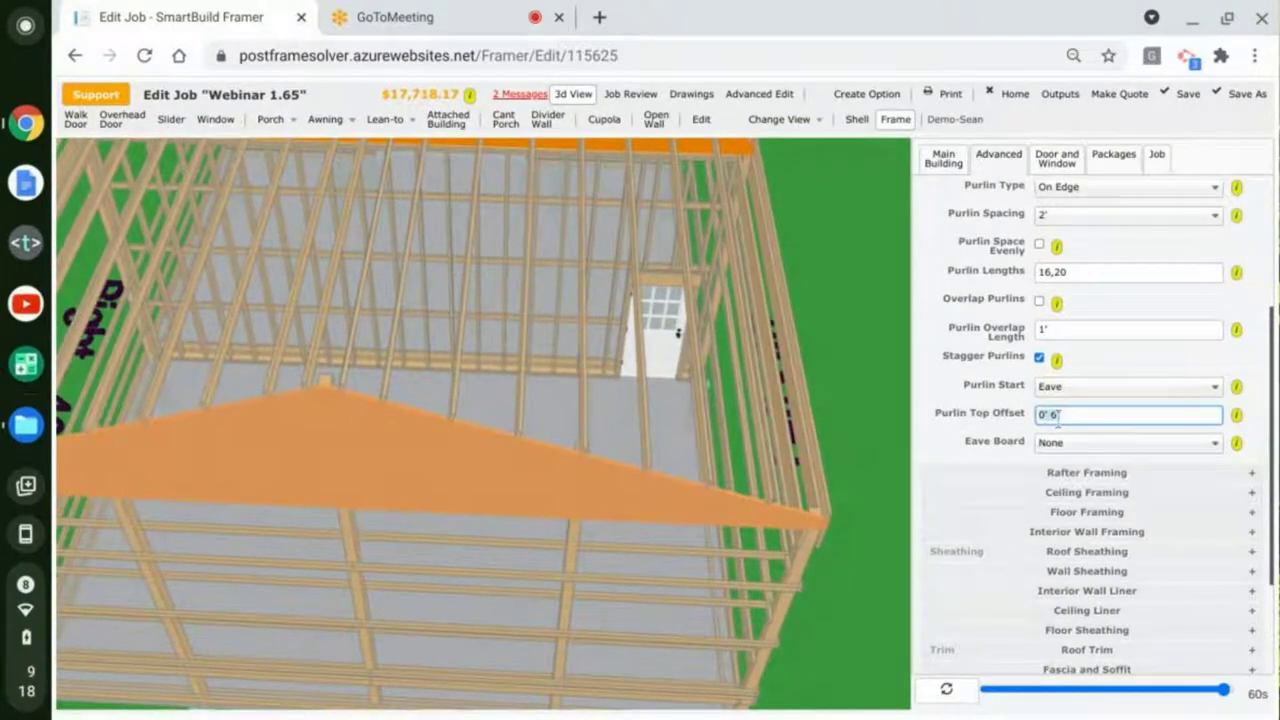
key(BackSpace)
key(BackSpace)
text(3")
click(946, 688)
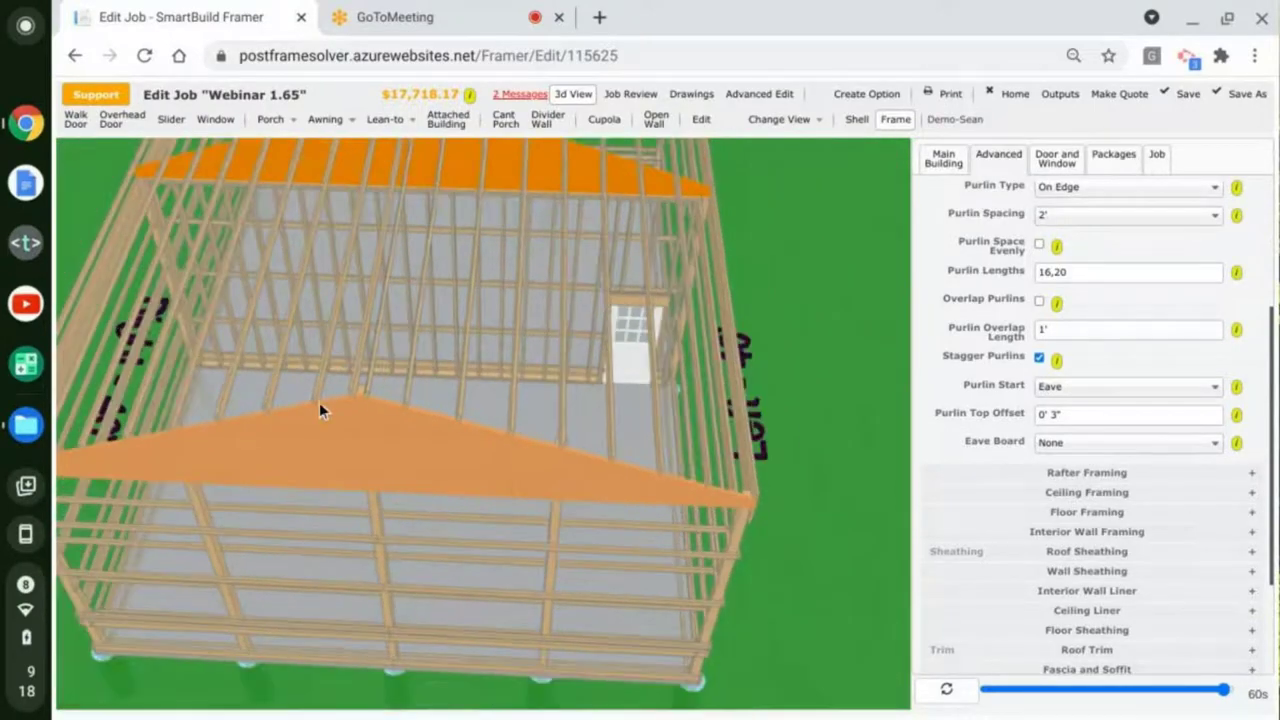
Step: View the Eave Board choices, keeping None, and find the 2x4 purlin line in the Job Review framing list
click(1163, 443)
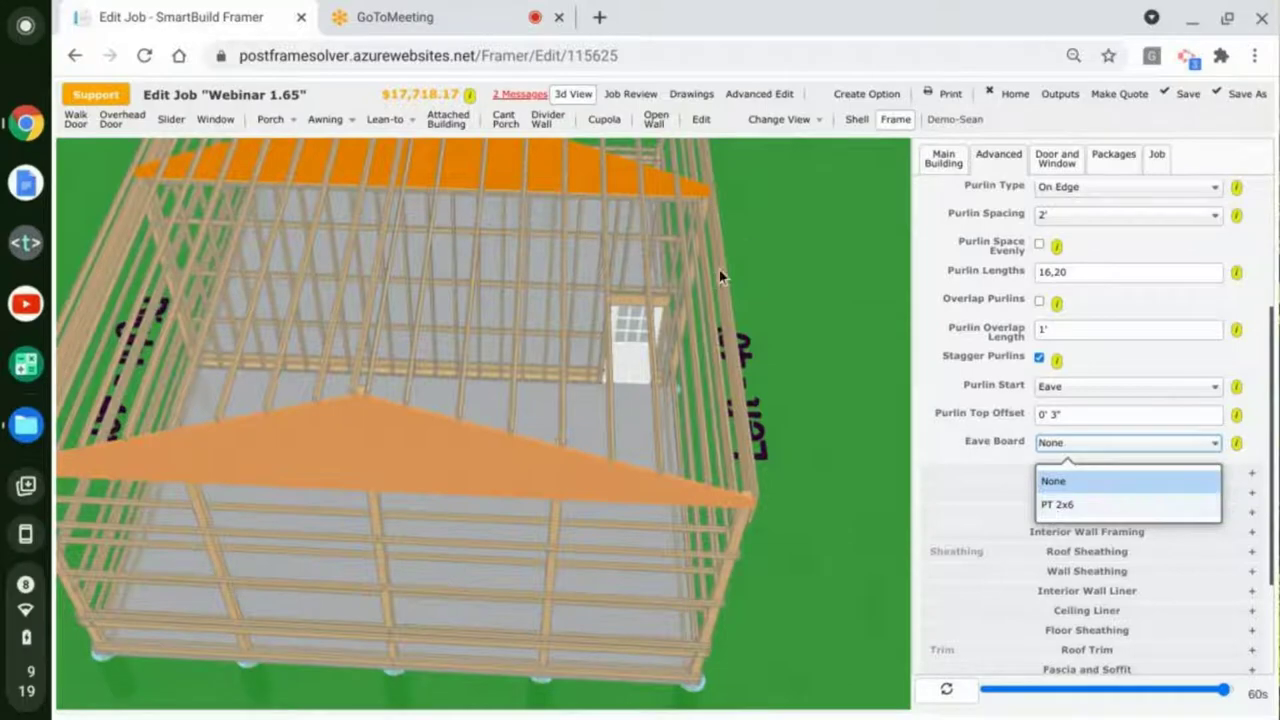
click(619, 96)
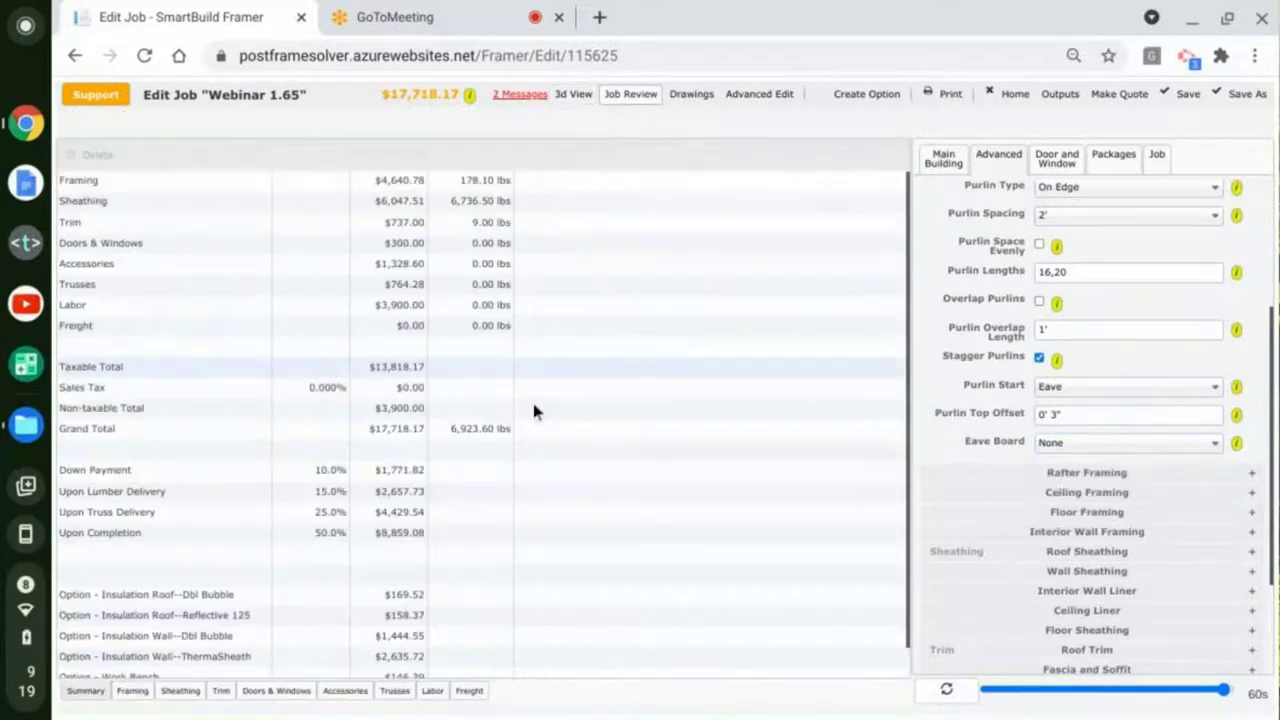
click(133, 691)
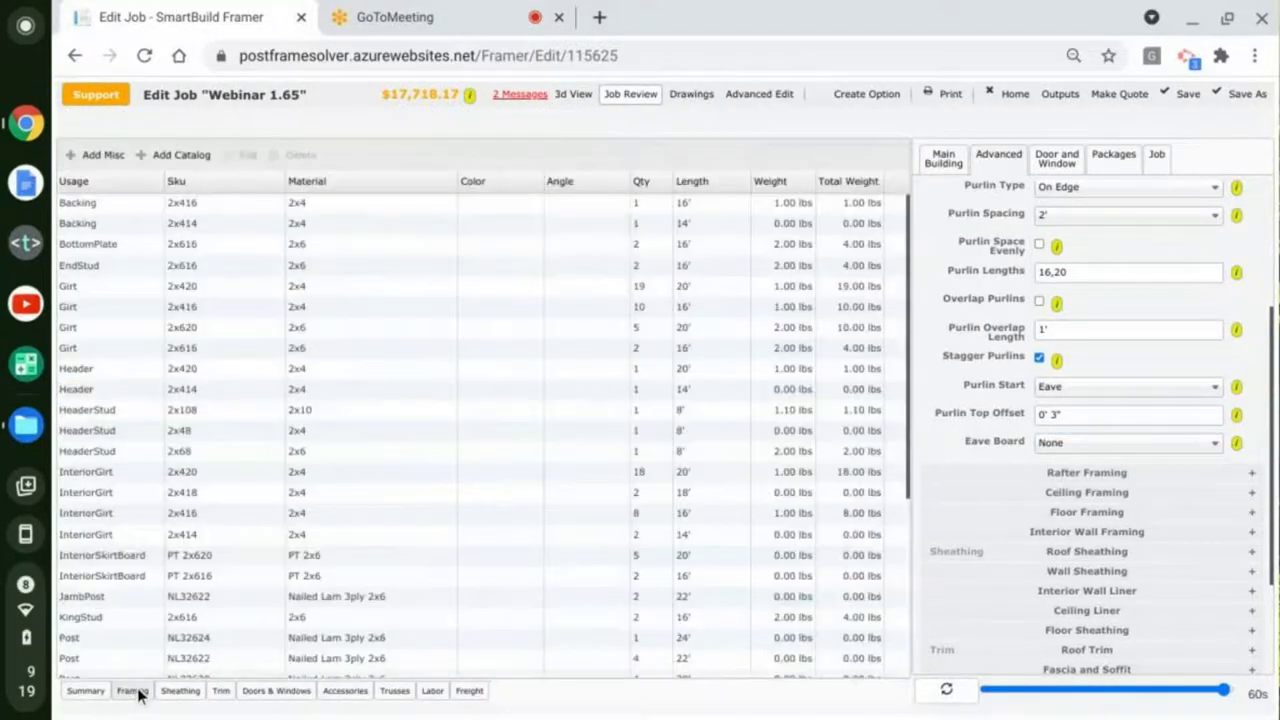
scroll(440, 440, down, 5)
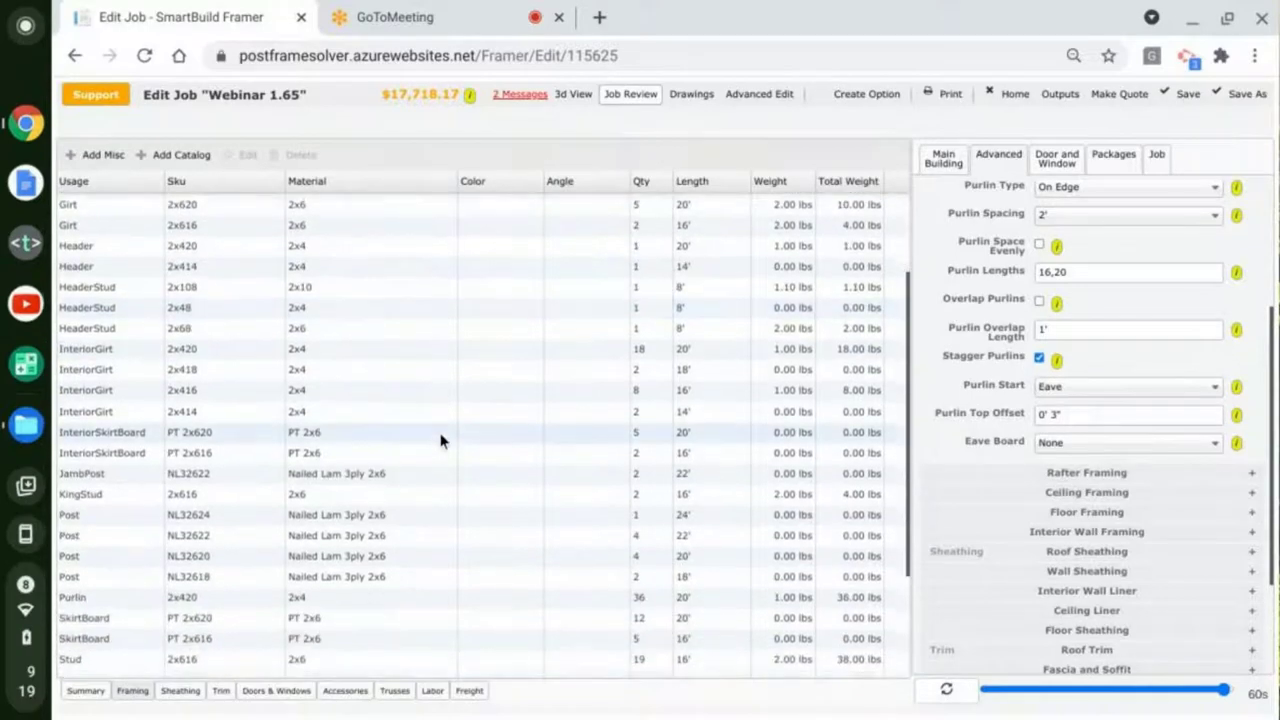
scroll(440, 440, down, 1)
click(429, 540)
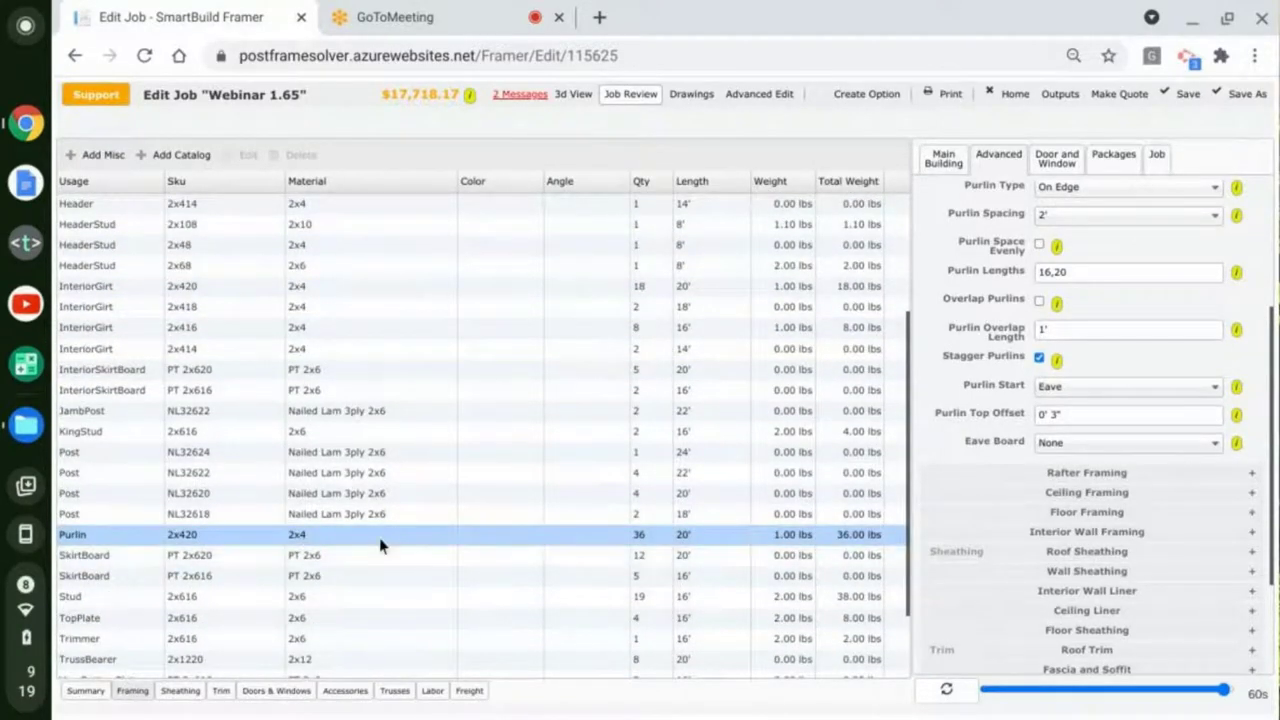
Step: Set the Eave Board to PT 2x6, recalculate the job, and find the PT 2x6 purlin line in the framing list
click(1132, 447)
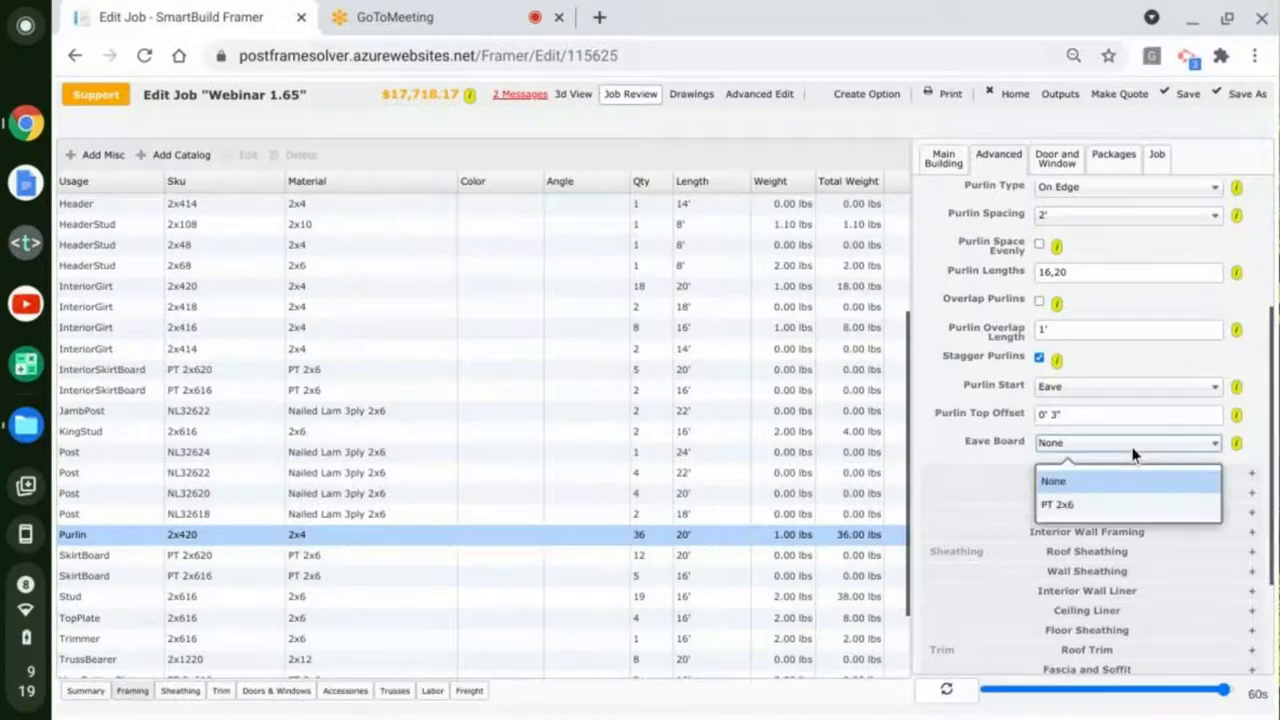
click(1100, 504)
click(949, 692)
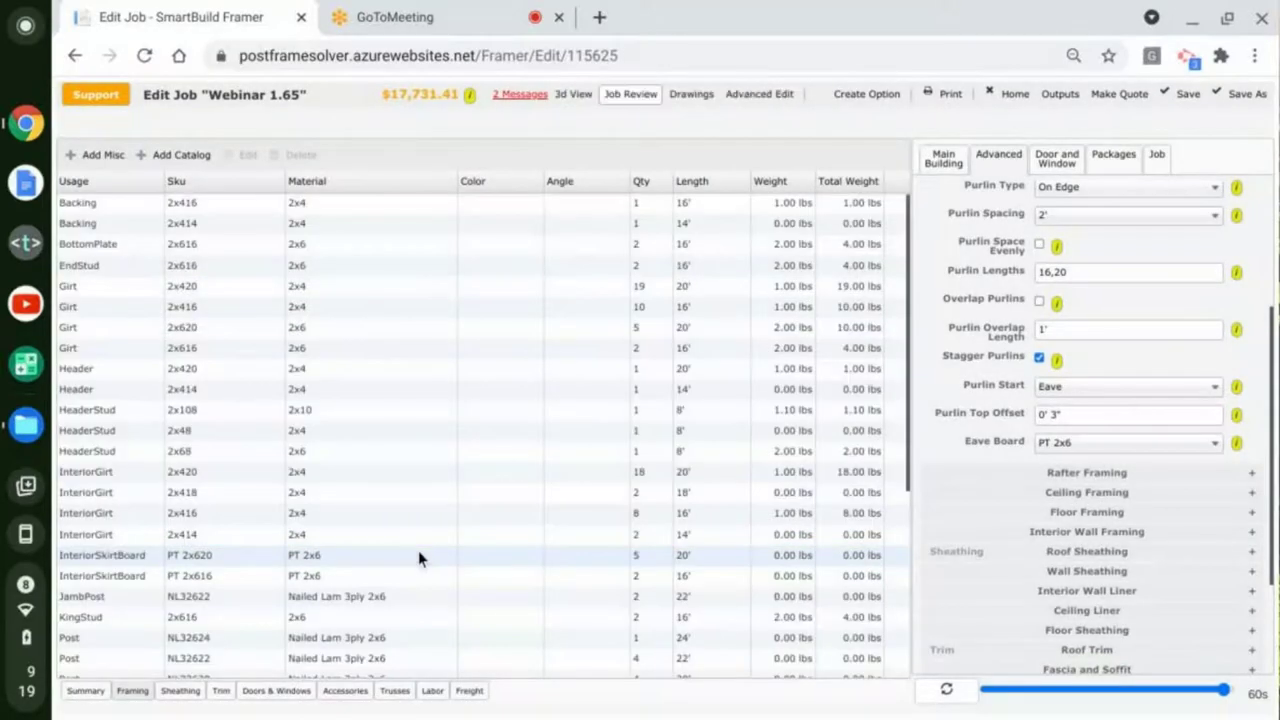
scroll(418, 558, down, 1)
scroll(418, 558, down, 3)
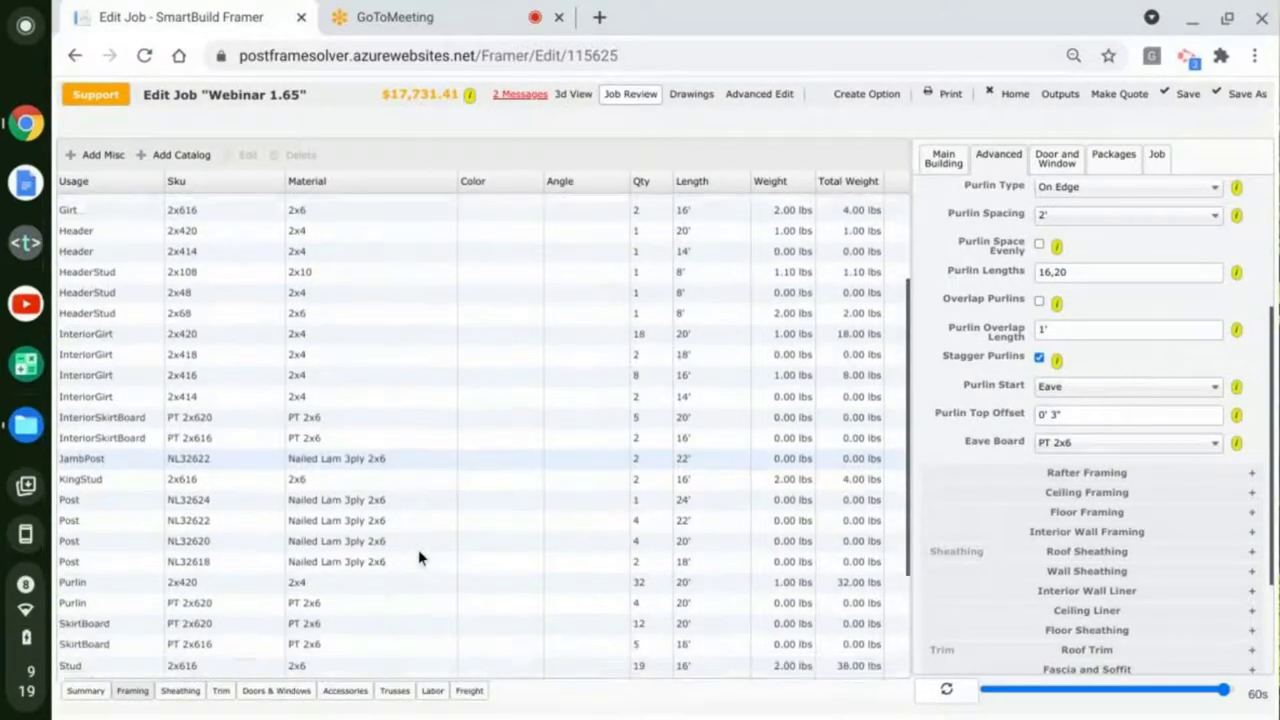
click(362, 550)
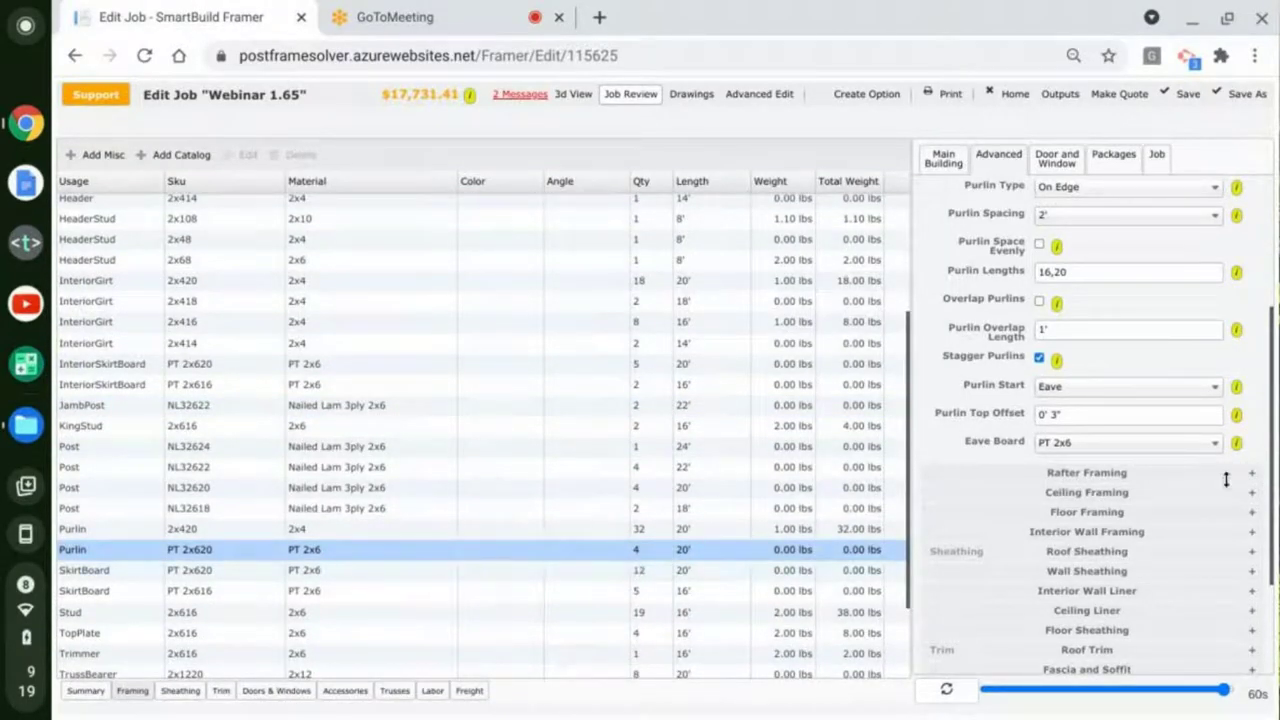
Step: Examine the eave board at the front corner of the roof in the 3D frame view
click(573, 94)
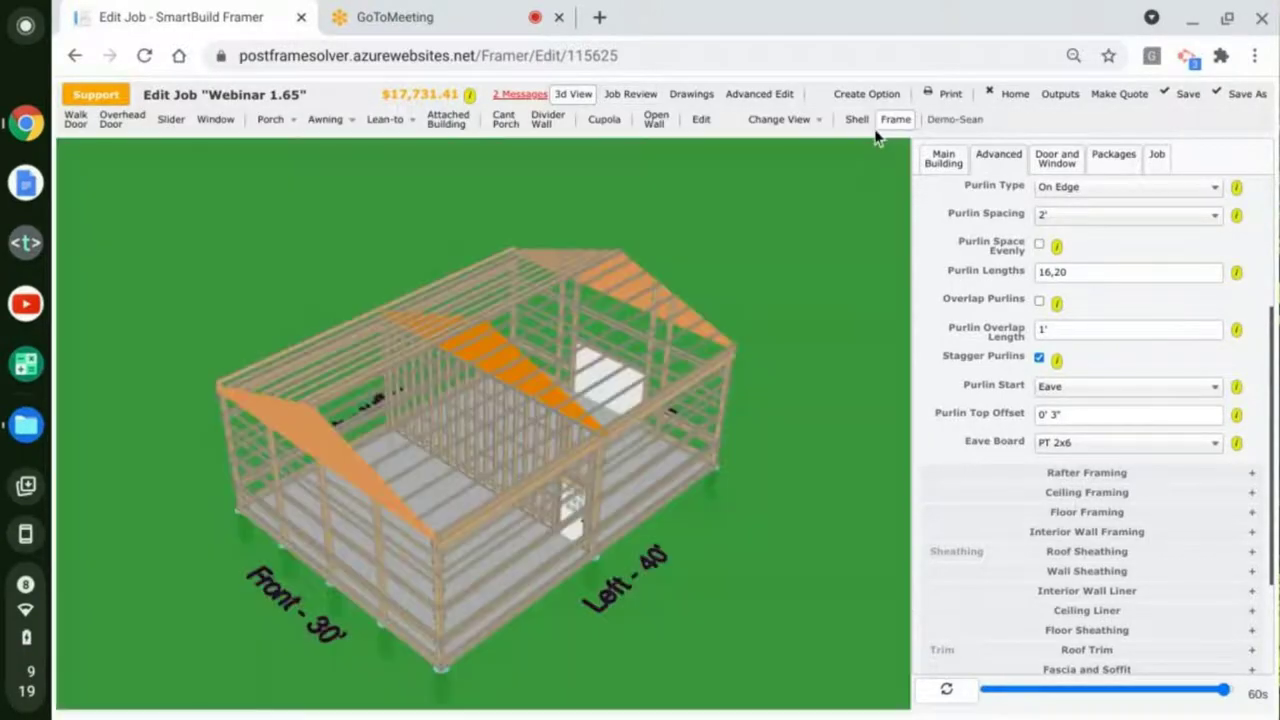
drag(443, 632, 420, 585)
scroll(432, 575, up, 10)
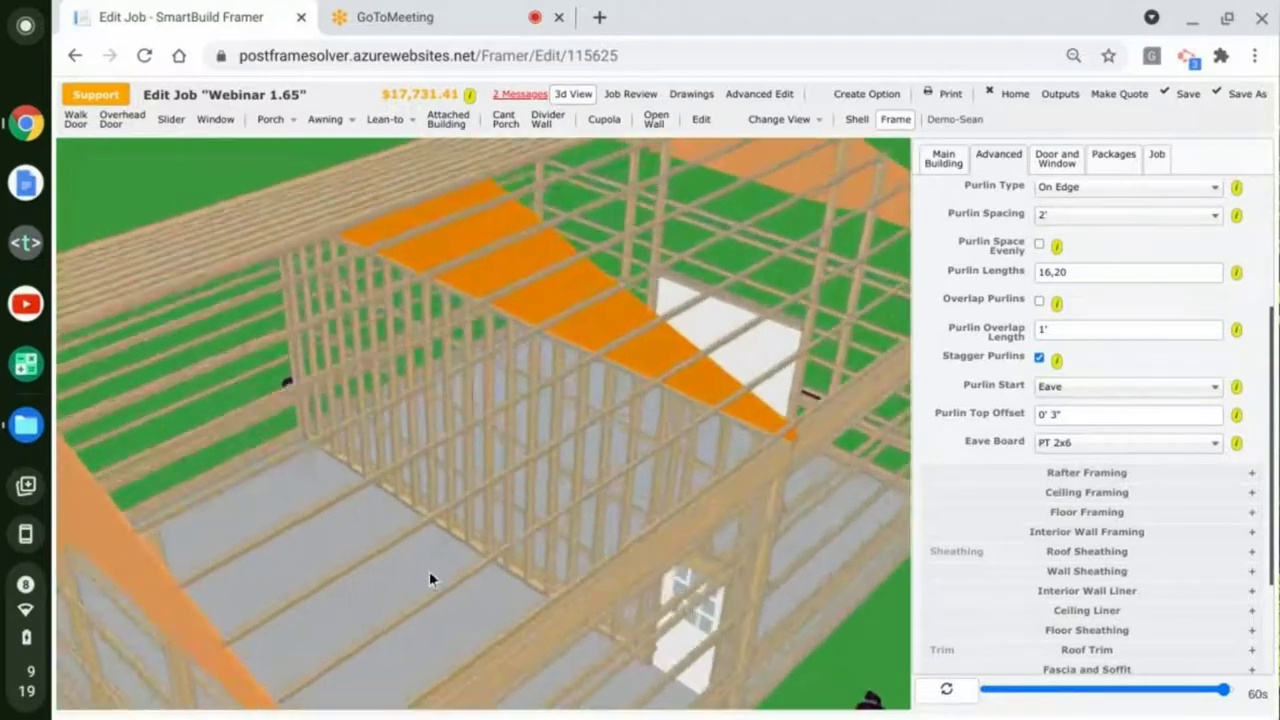
scroll(351, 369, up, 5)
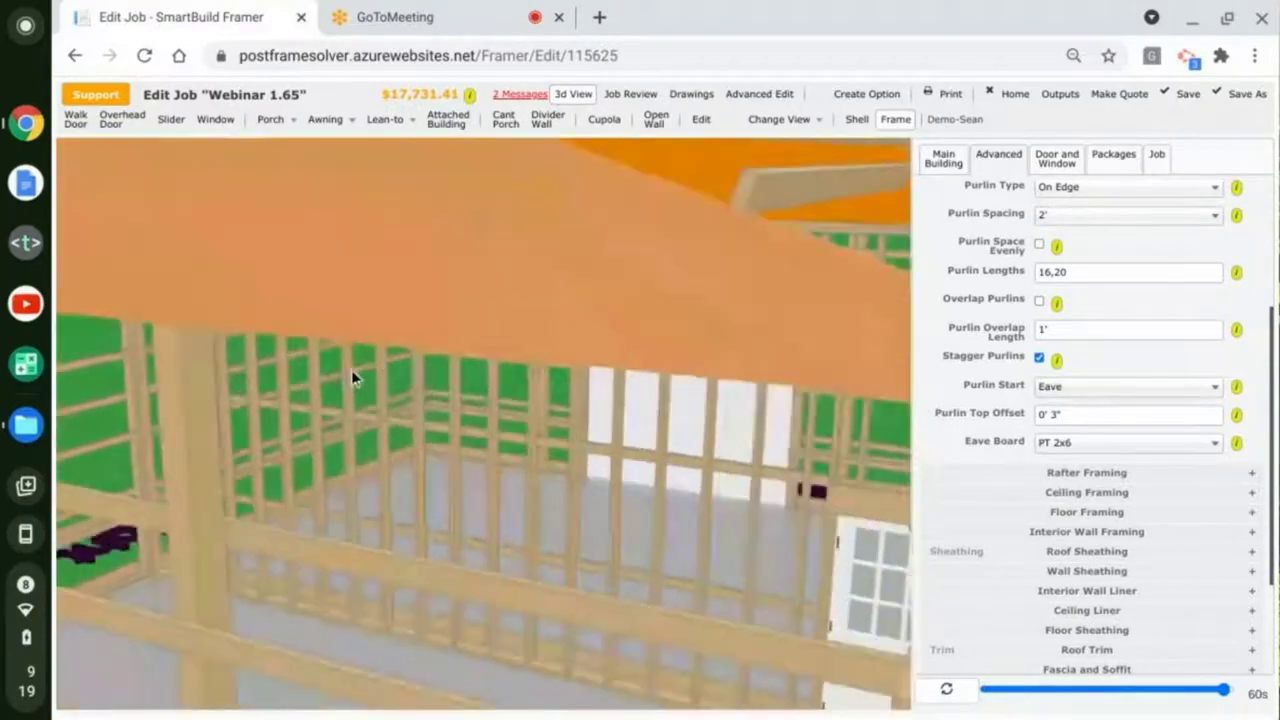
scroll(559, 358, down, 5)
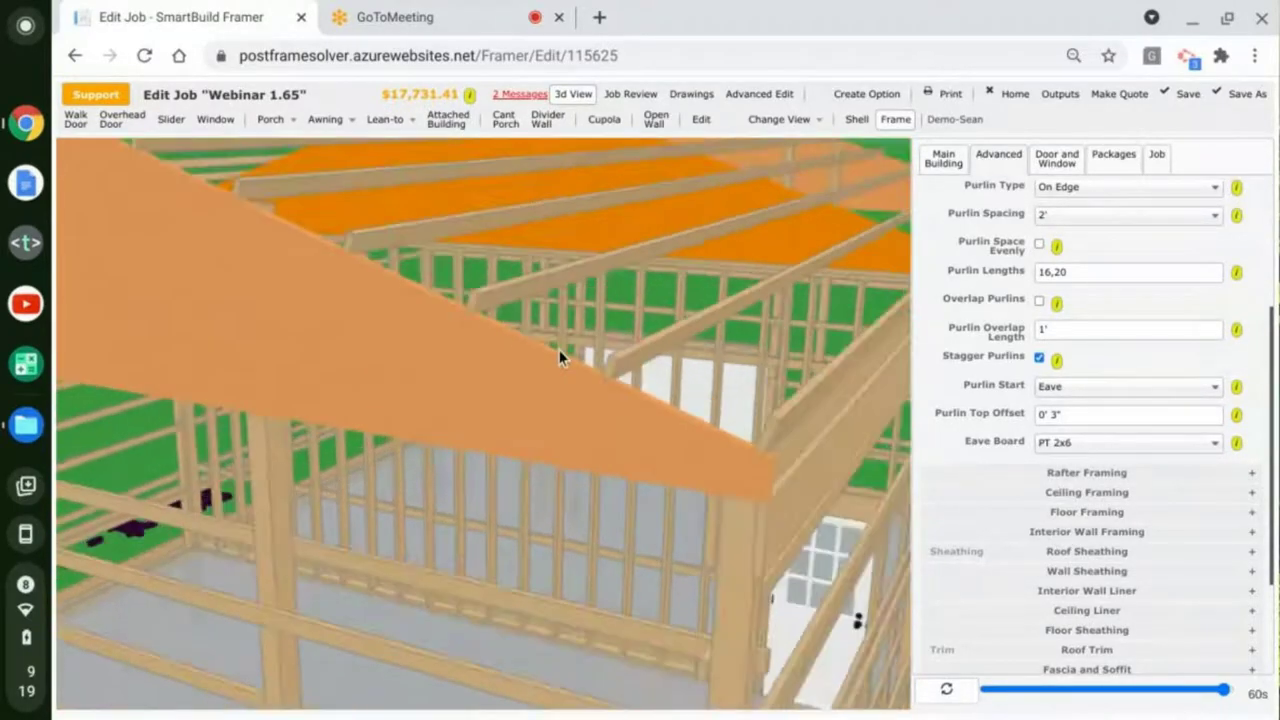
scroll(784, 450, up, 2)
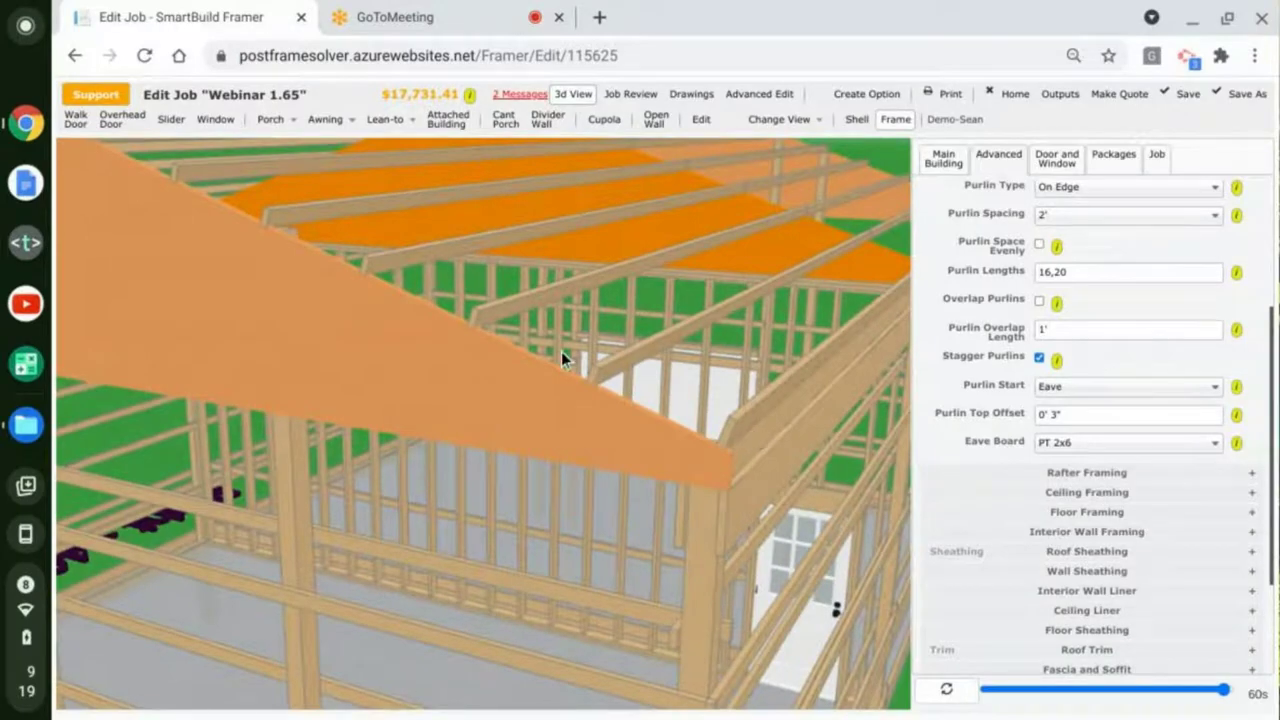
scroll(561, 351, down, 6)
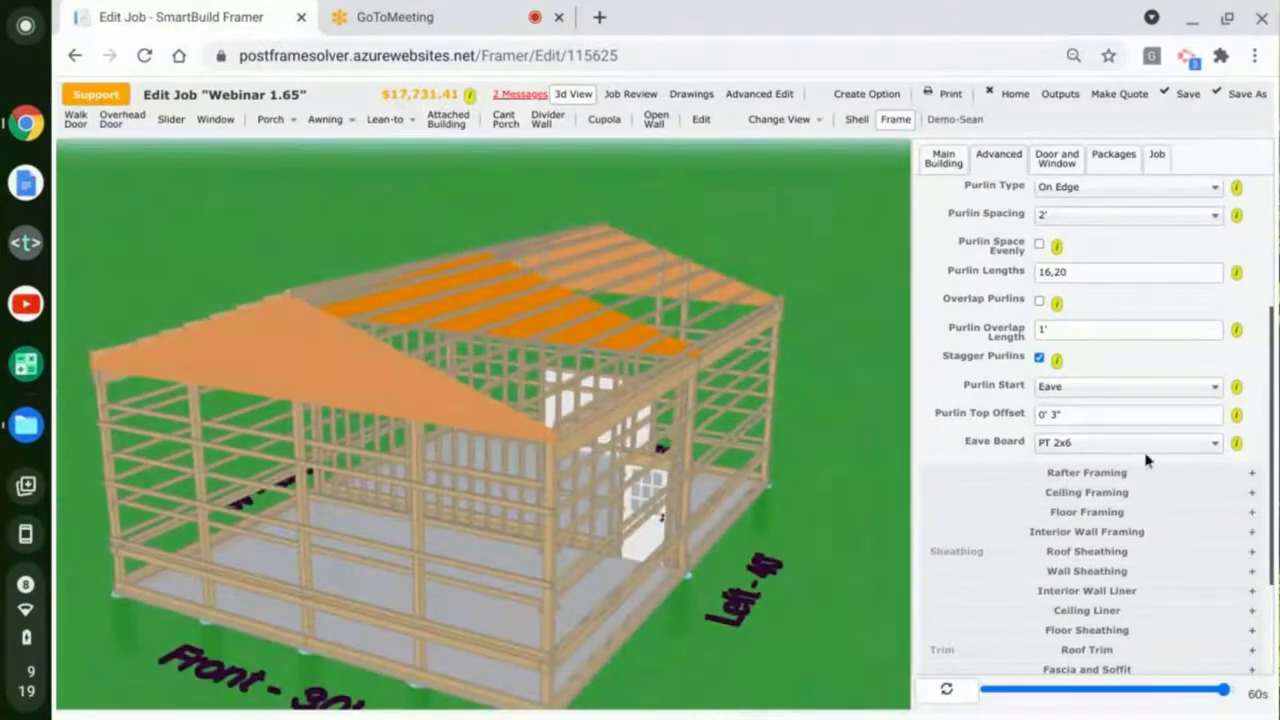
Step: Set the Eave Board to None and review the Purlin Framing settings
click(1136, 448)
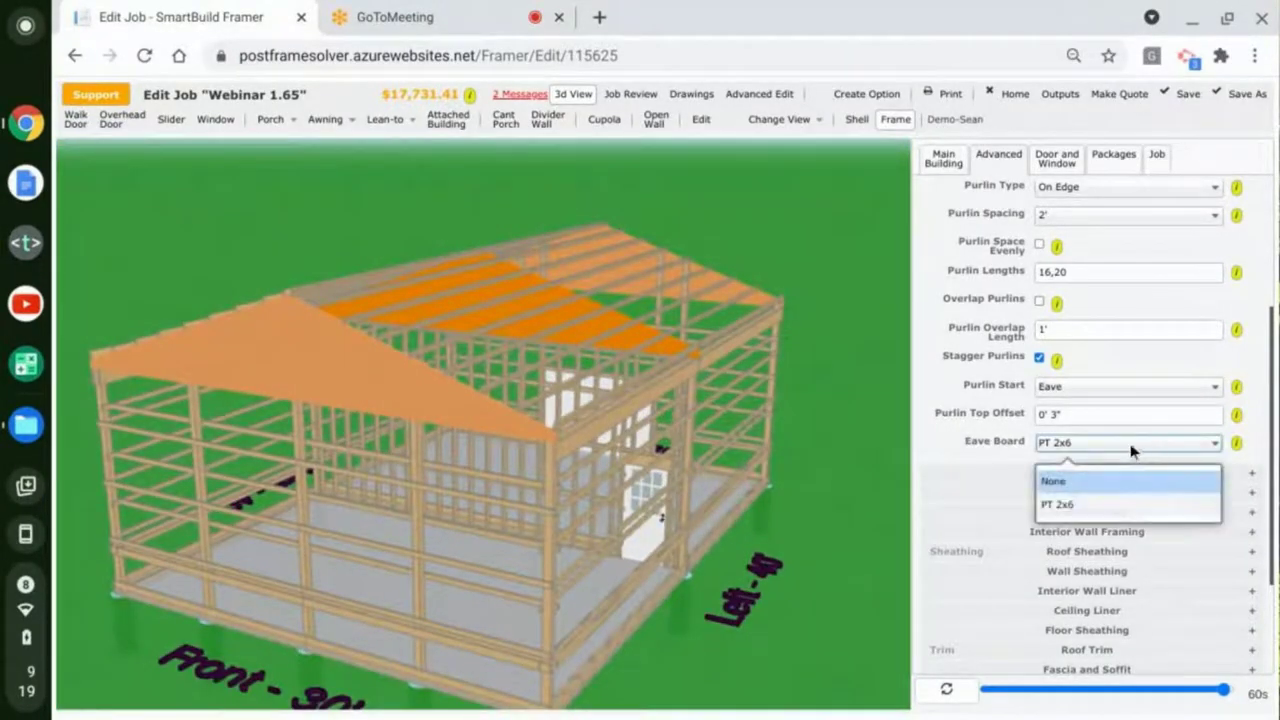
click(1050, 482)
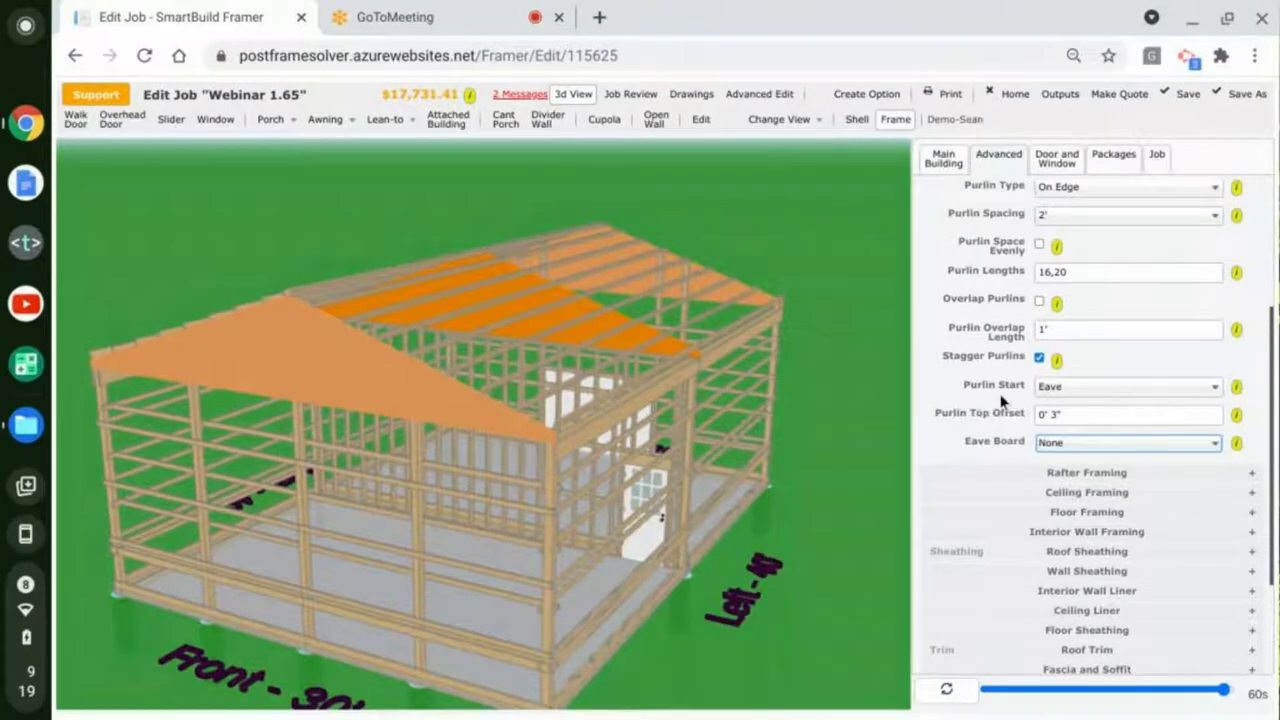
scroll(997, 410, up, 1)
scroll(996, 422, up, 3)
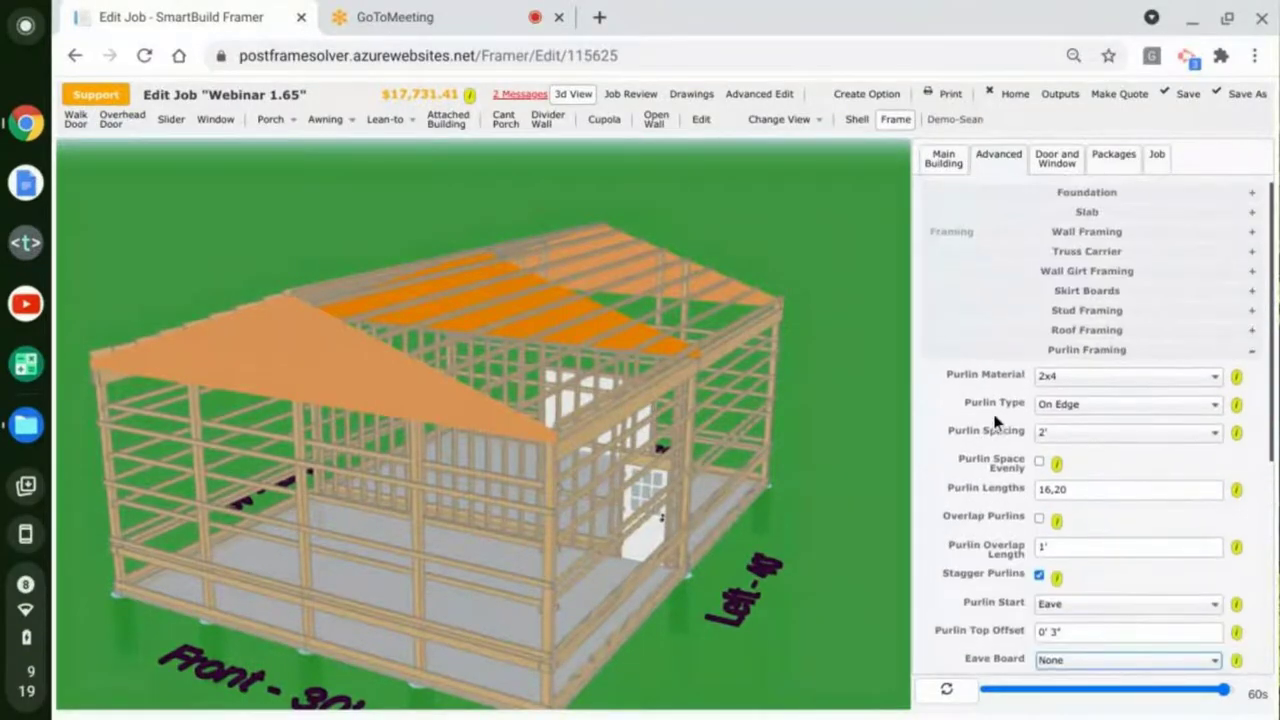
scroll(996, 422, down, 2)
scroll(995, 421, down, 1)
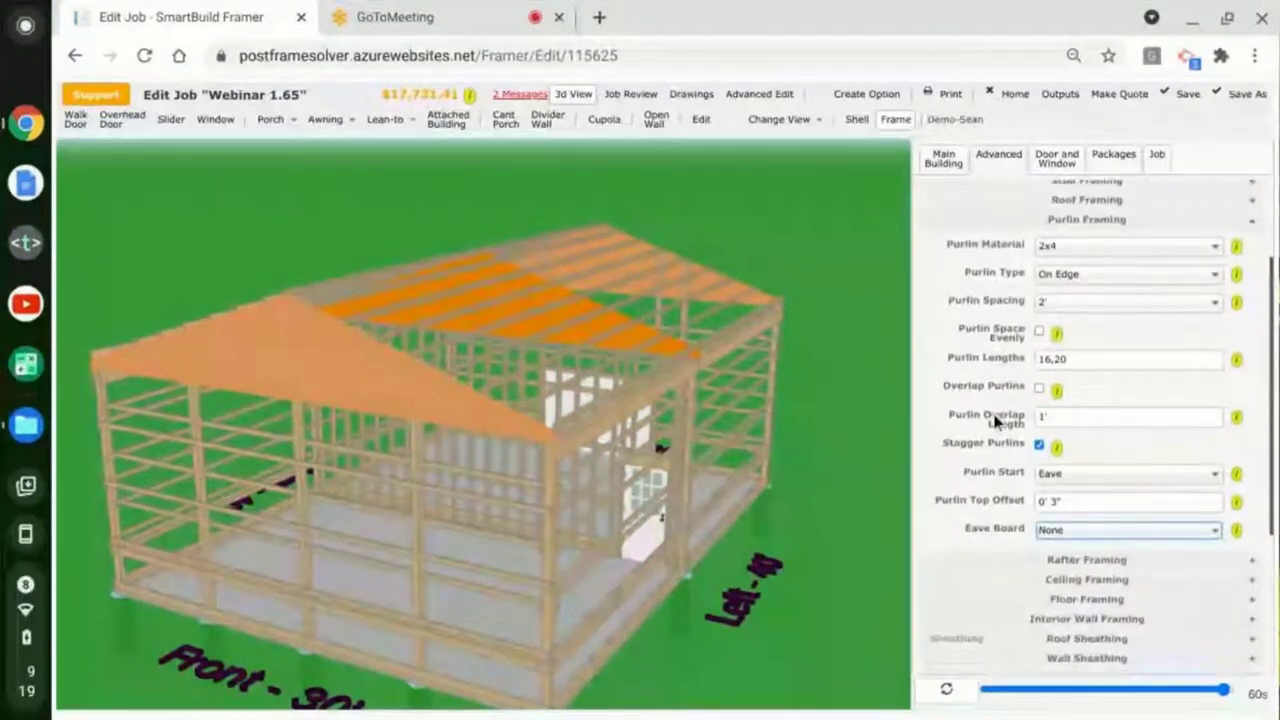
scroll(1000, 470, down, 1)
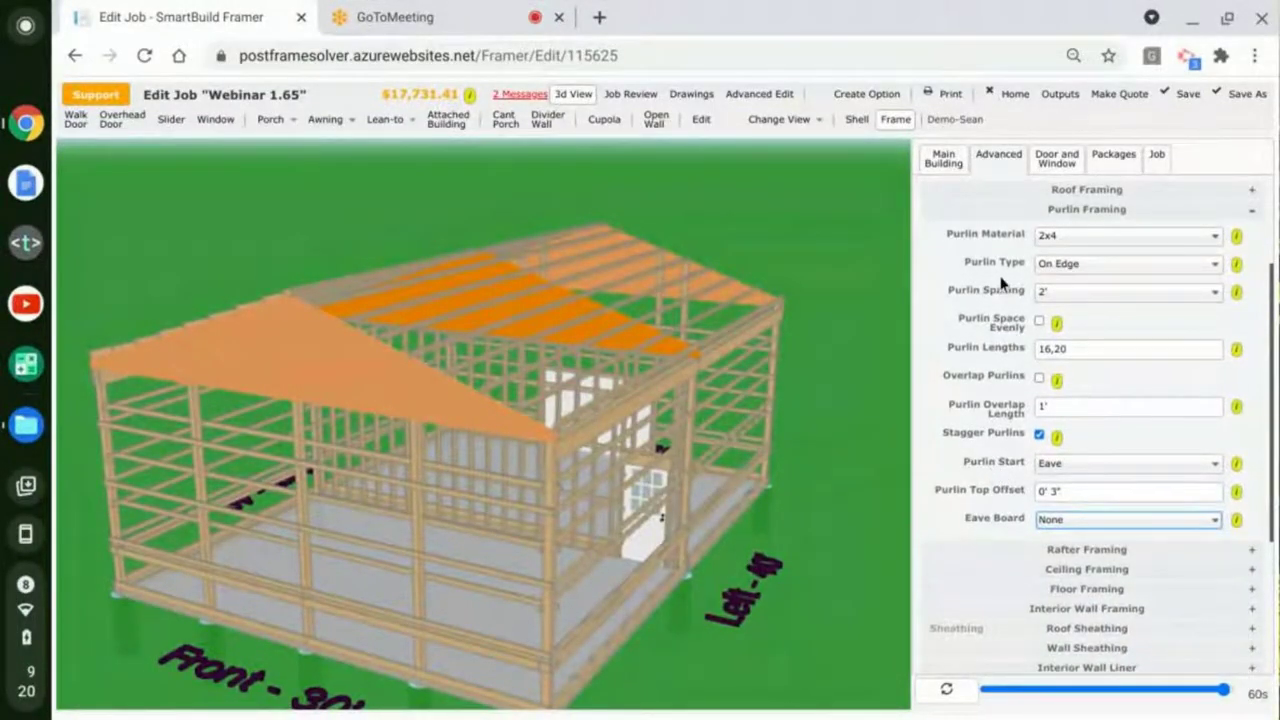
scroll(992, 460, down, 1)
scroll(1020, 458, up, 2)
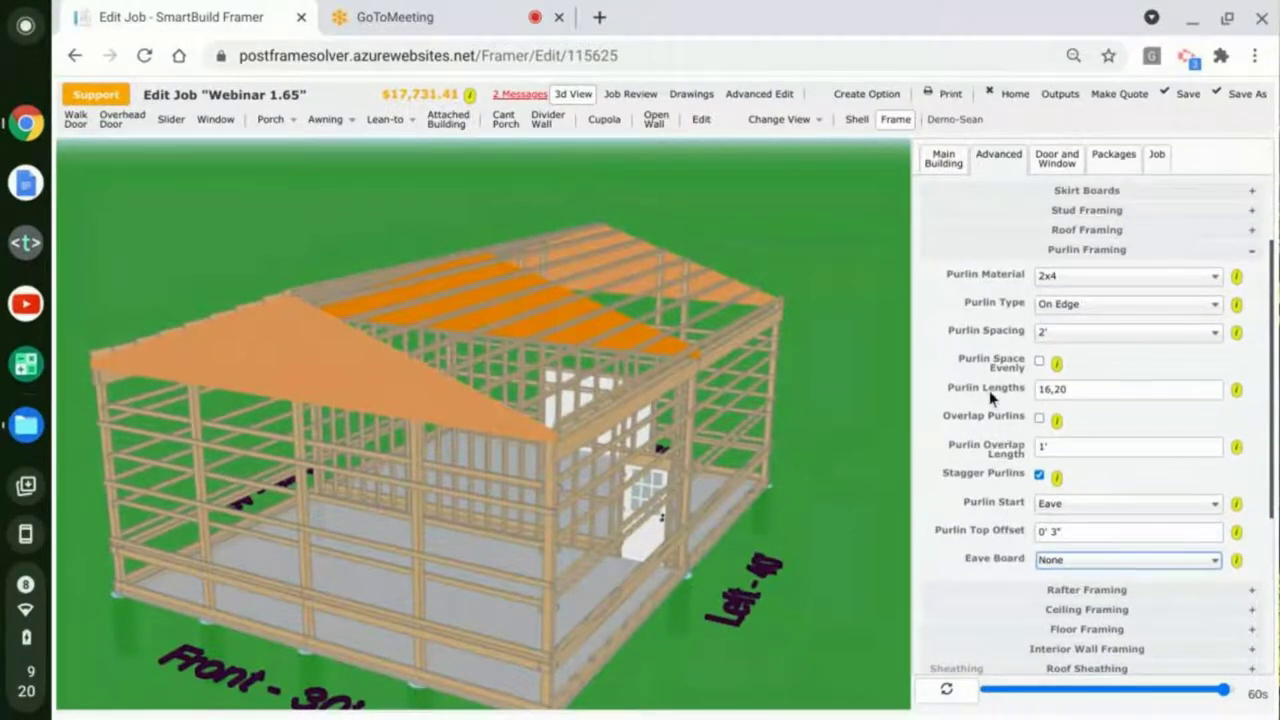
Step: Go through the Purlin Framing fields from Purlin Material to Eave Board, viewing the Purlin Spacing choices and keeping 2'
scroll(1031, 253, up, 1)
scroll(1036, 295, down, 2)
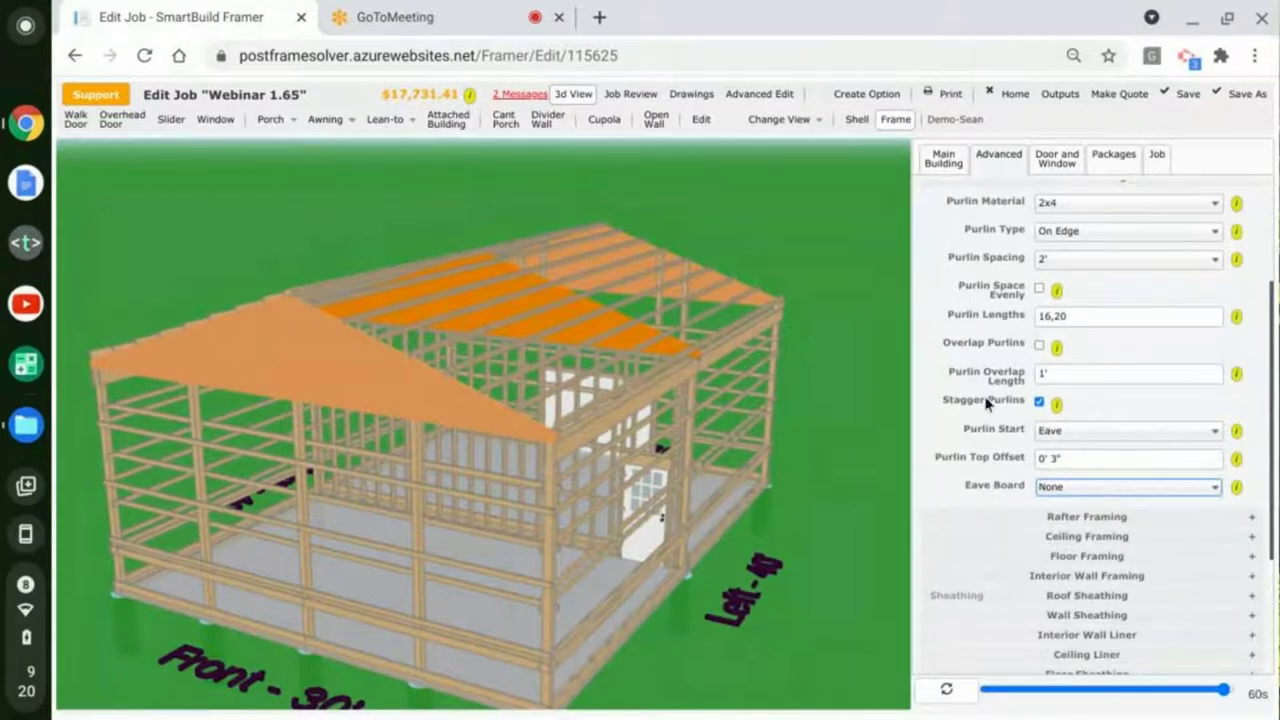
scroll(1010, 432, down, 2)
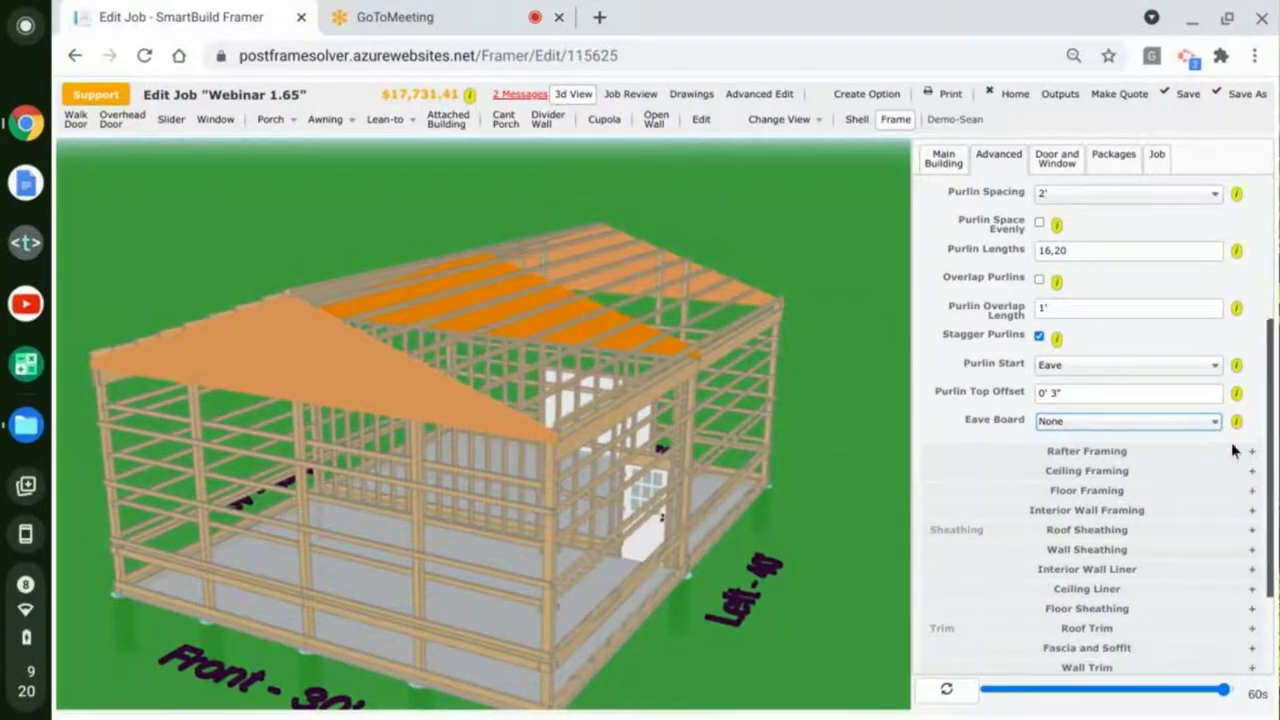
scroll(1004, 272, up, 3)
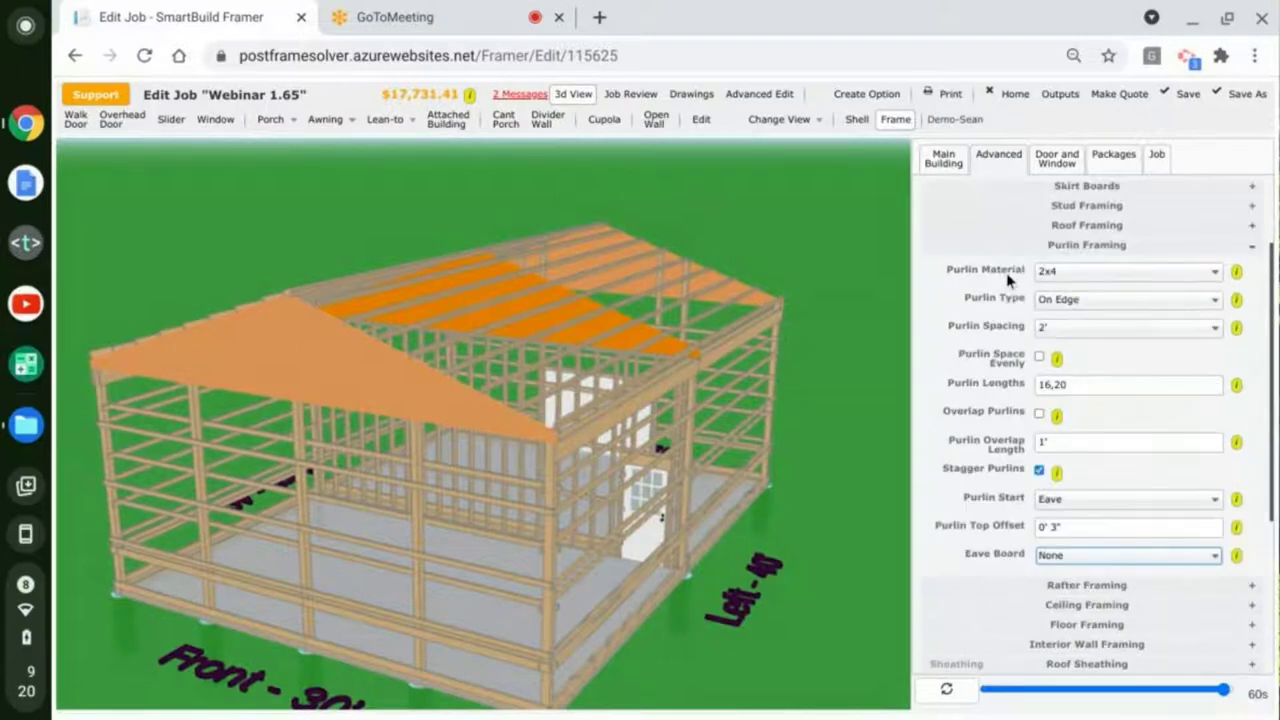
scroll(1007, 280, up, 2)
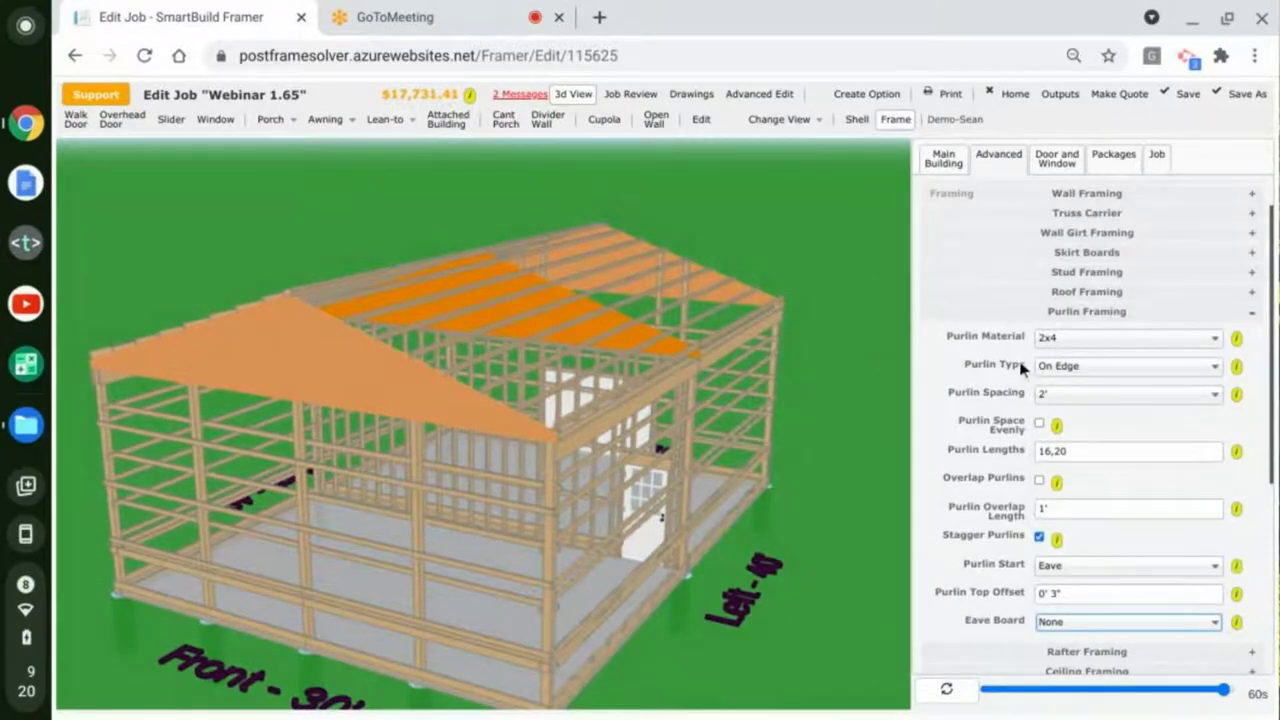
click(1097, 393)
click(985, 428)
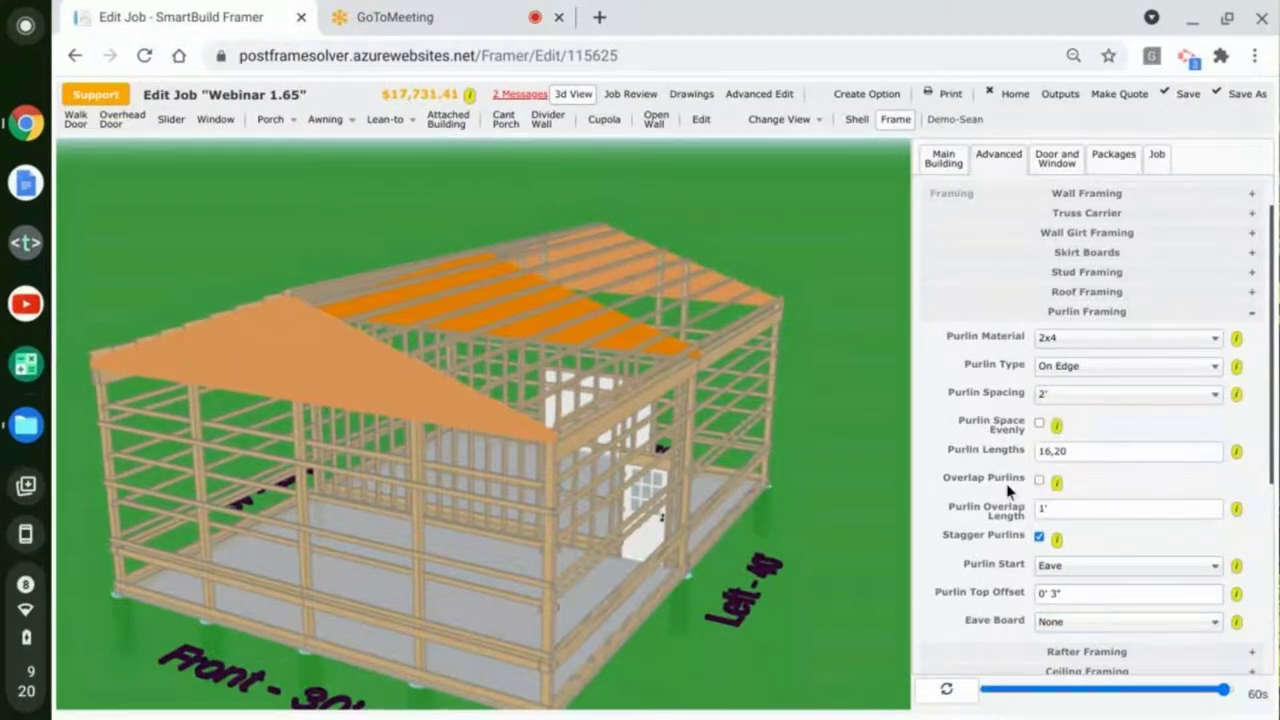
scroll(1007, 488, down, 2)
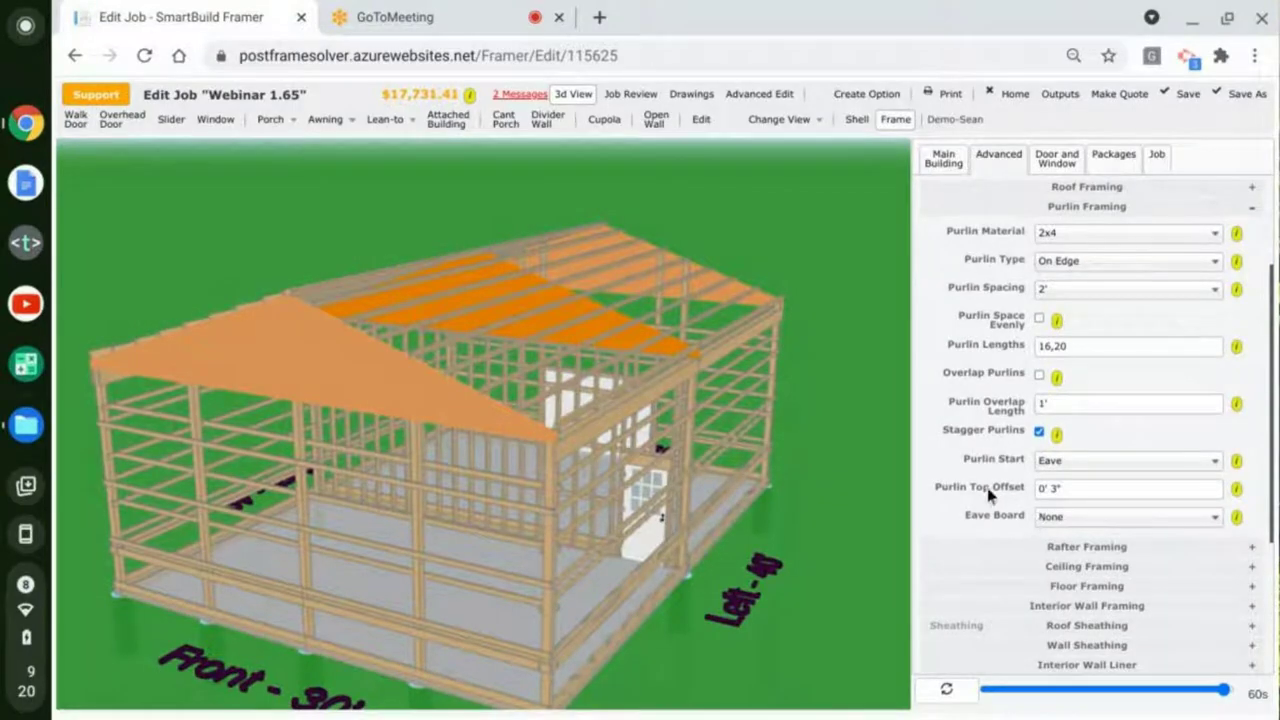
scroll(737, 386, down, 2)
Step: Examine the 3D frame from the left side and closely around the overhead door opening in the back wall
drag(736, 382, 567, 455)
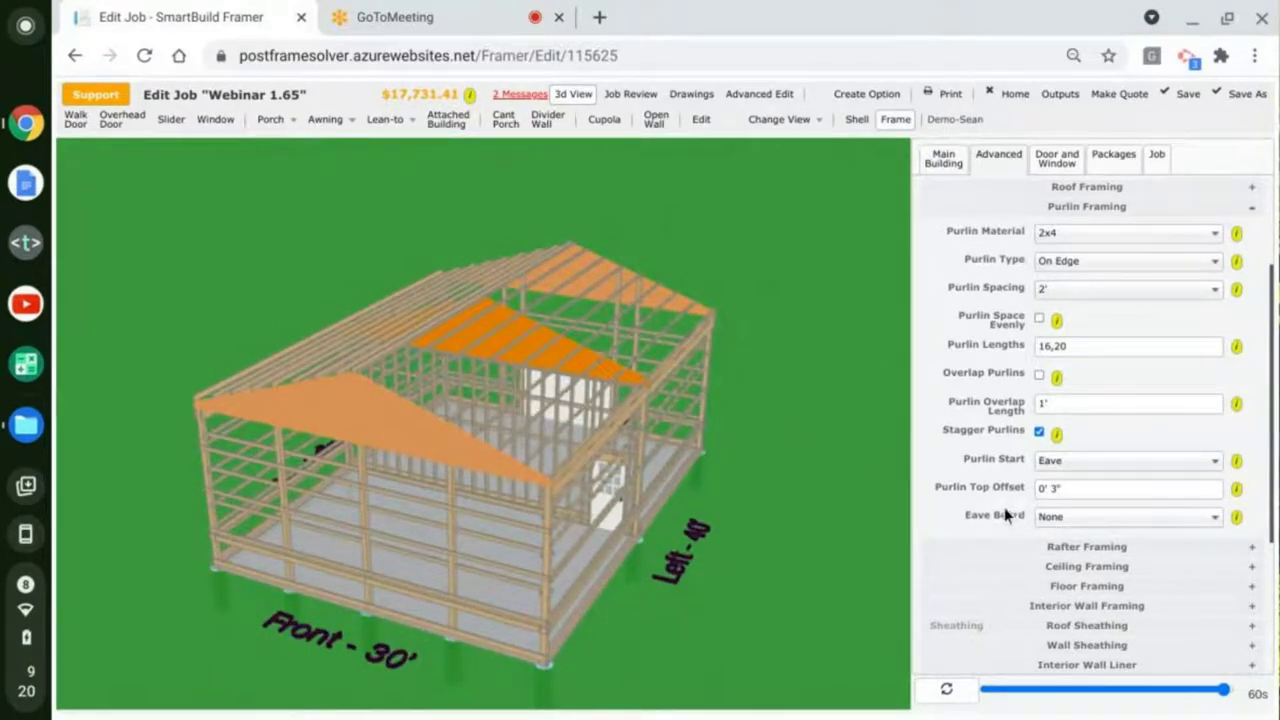
drag(680, 440, 650, 445)
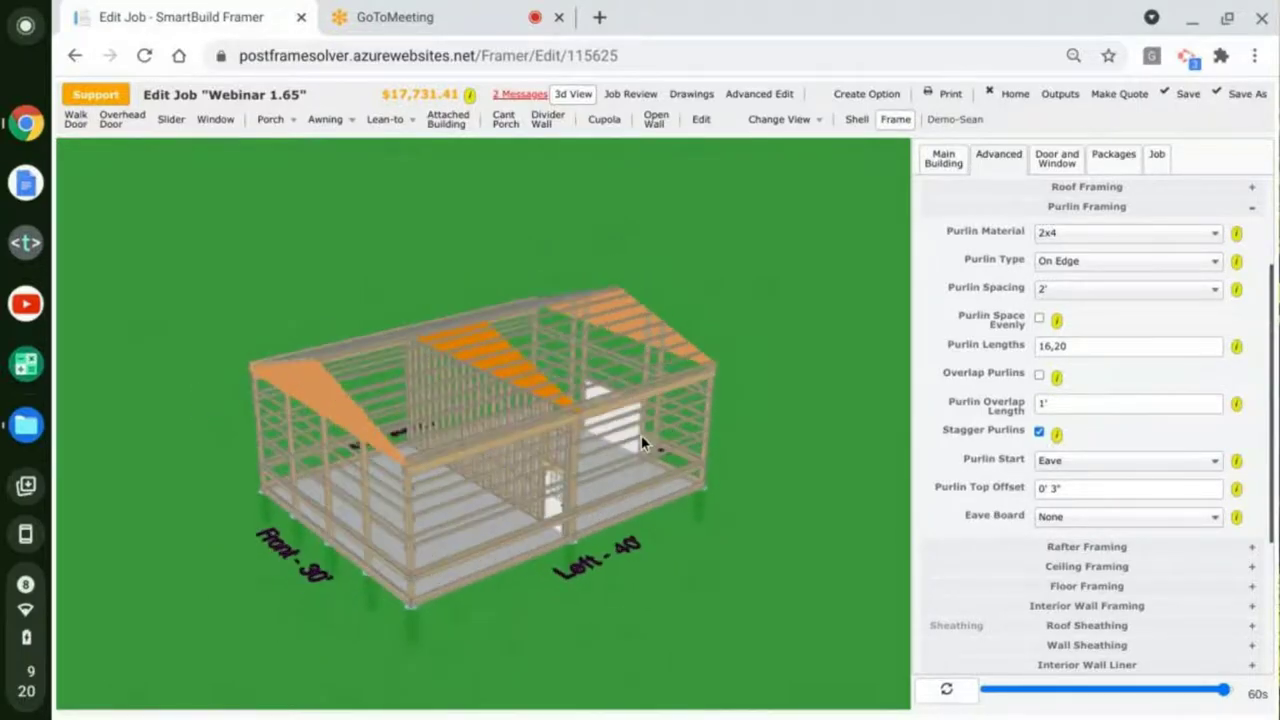
scroll(648, 442, up, 4)
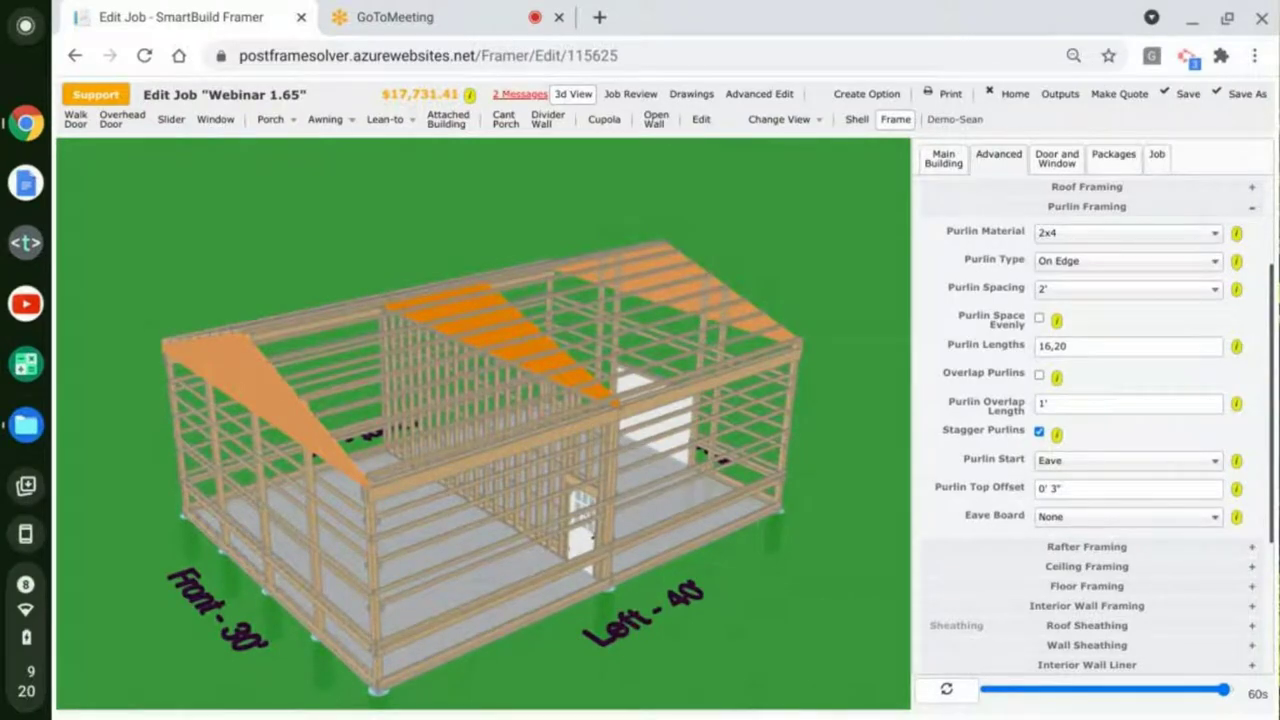
scroll(539, 432, down, 2)
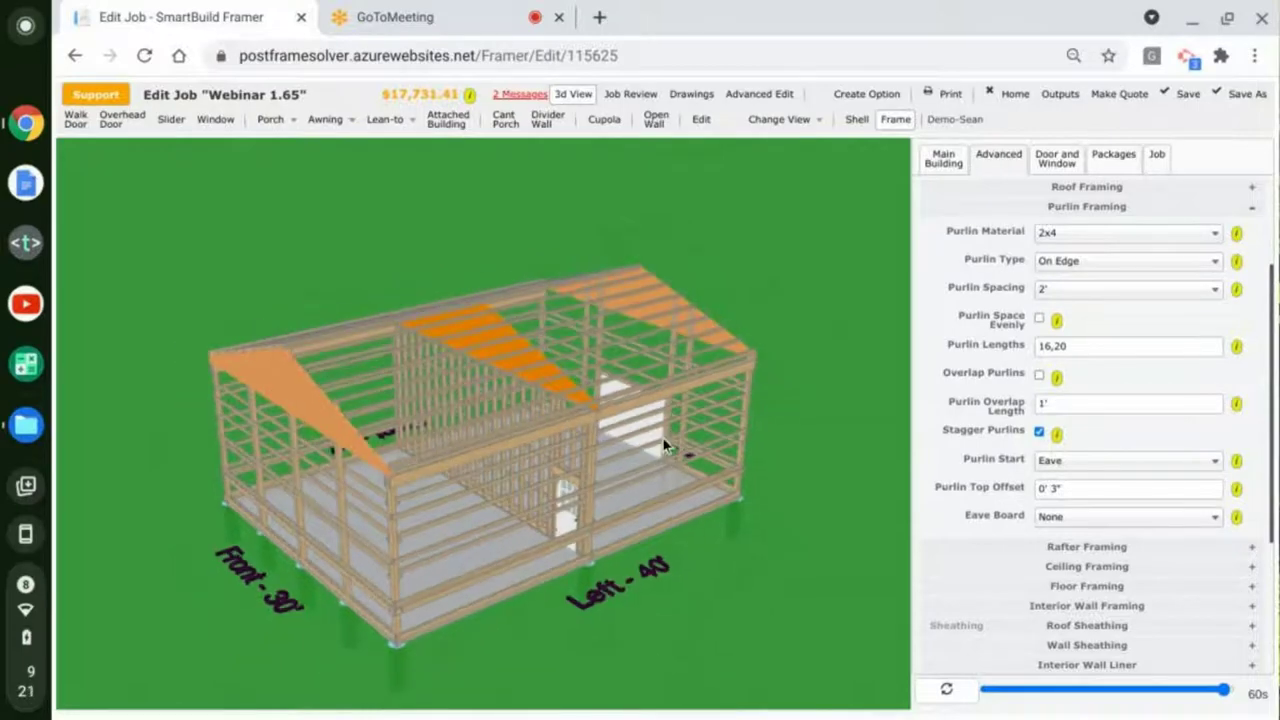
drag(668, 445, 224, 410)
scroll(233, 413, up, 3)
scroll(390, 430, up, 3)
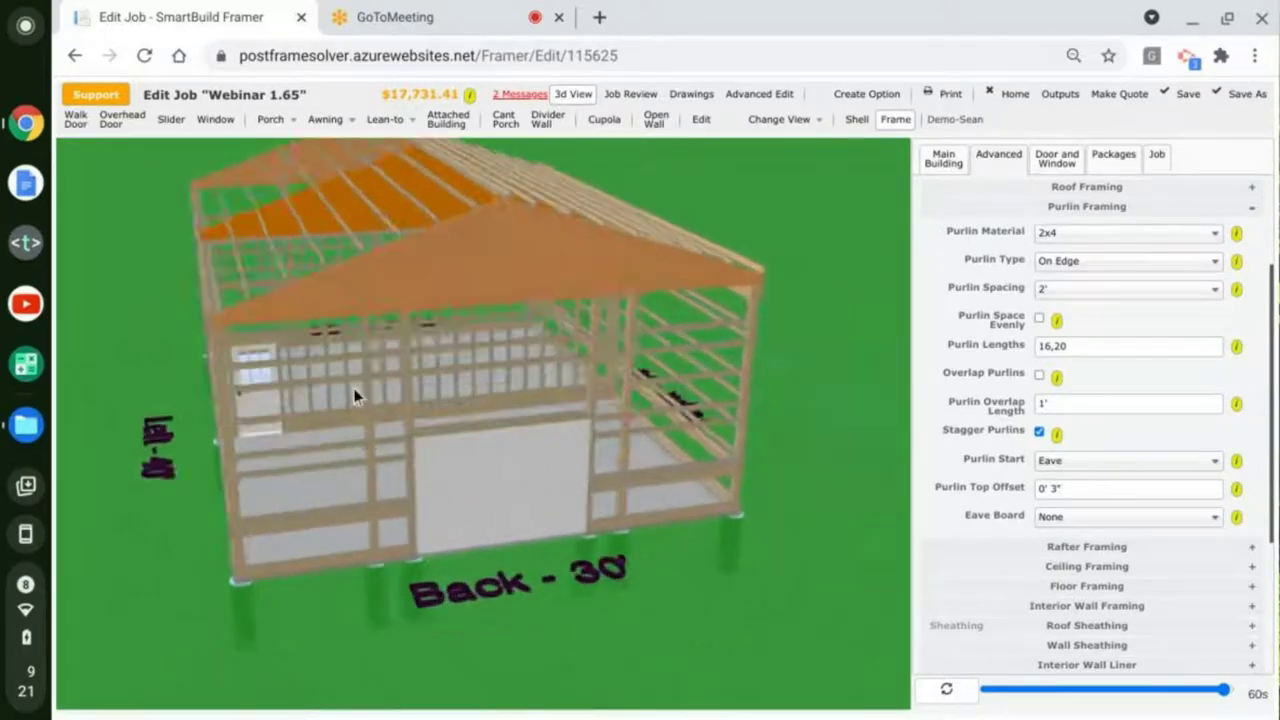
scroll(357, 420, up, 5)
drag(357, 420, 632, 378)
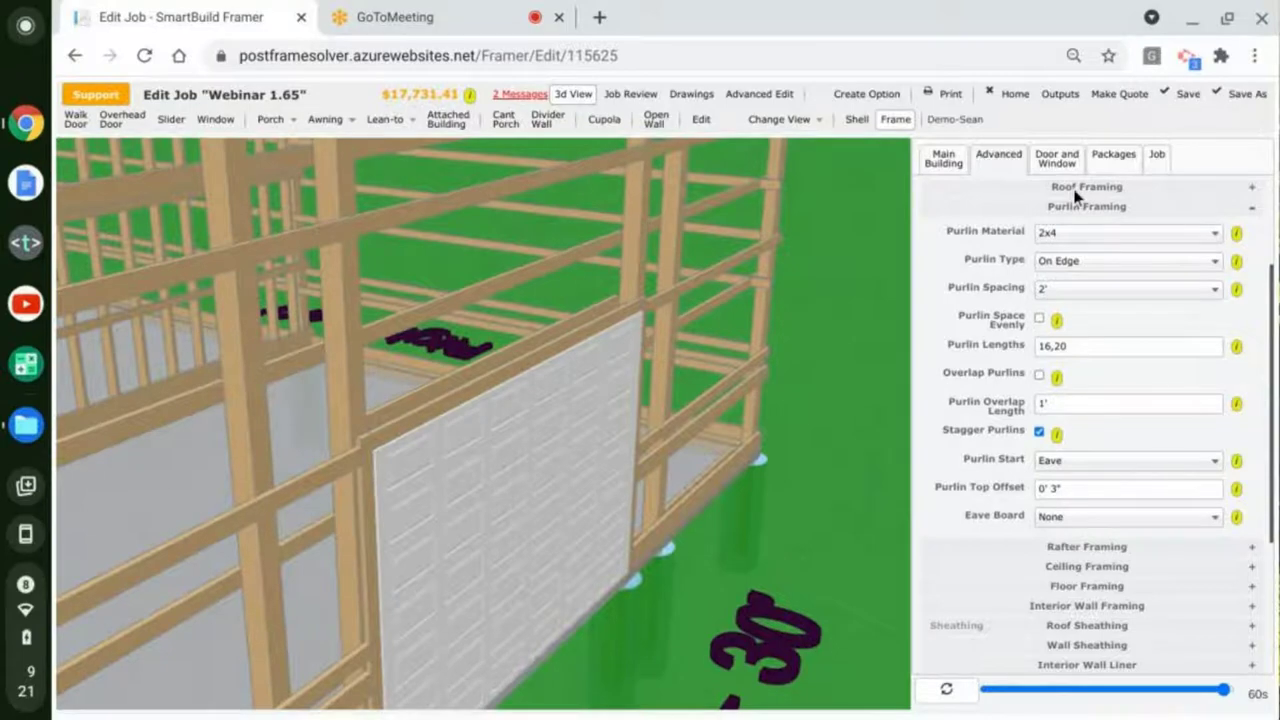
Step: Open the Overhead Door Post Framing settings and review the jamb and header fields
click(1056, 160)
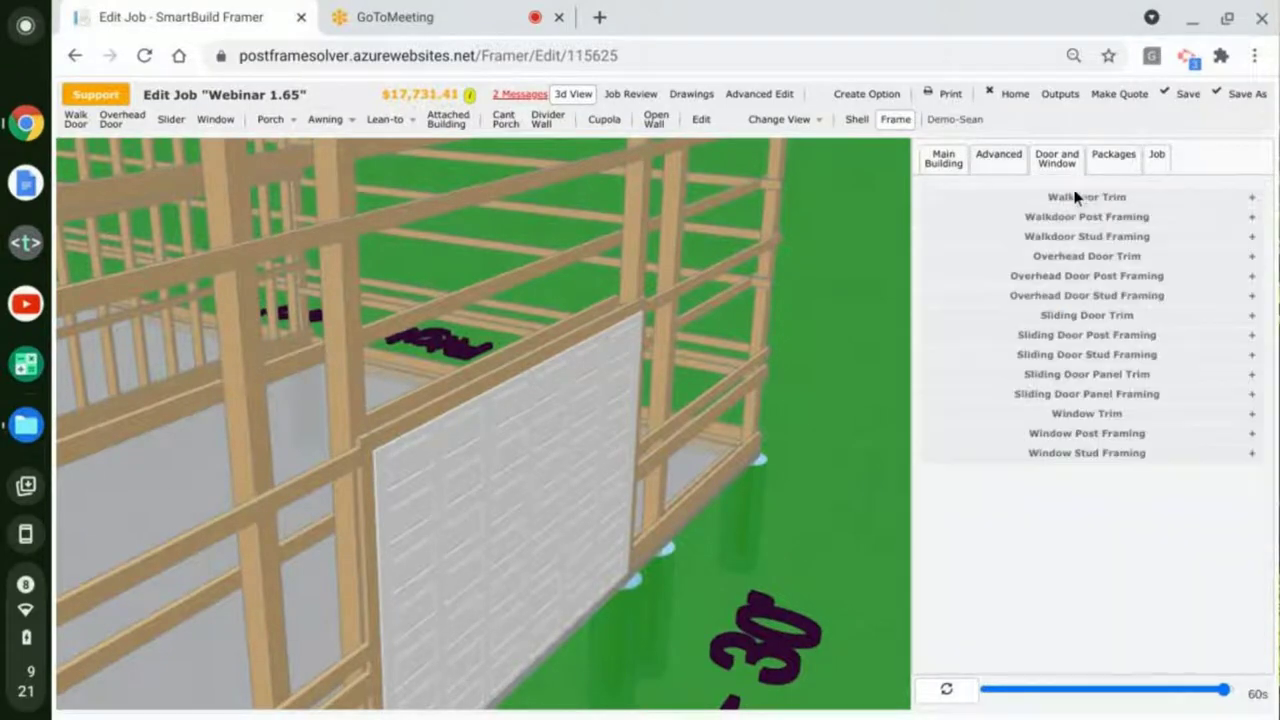
click(1151, 275)
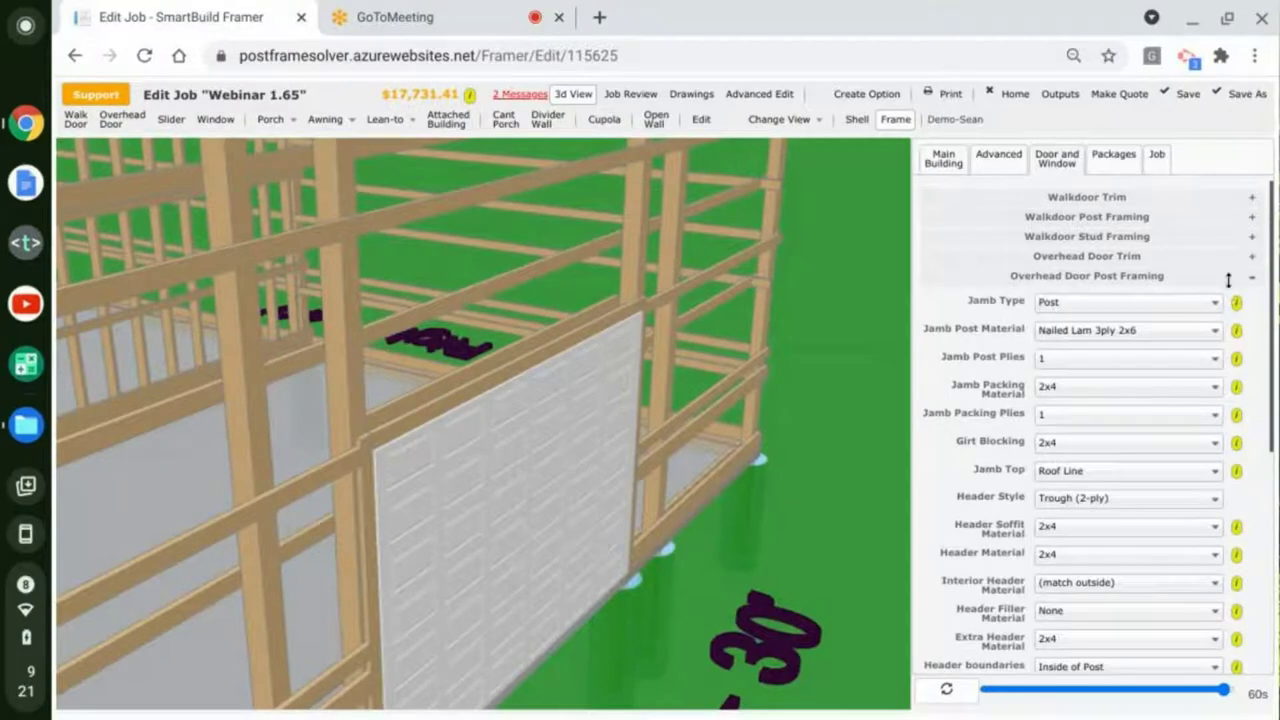
scroll(1106, 280, down, 3)
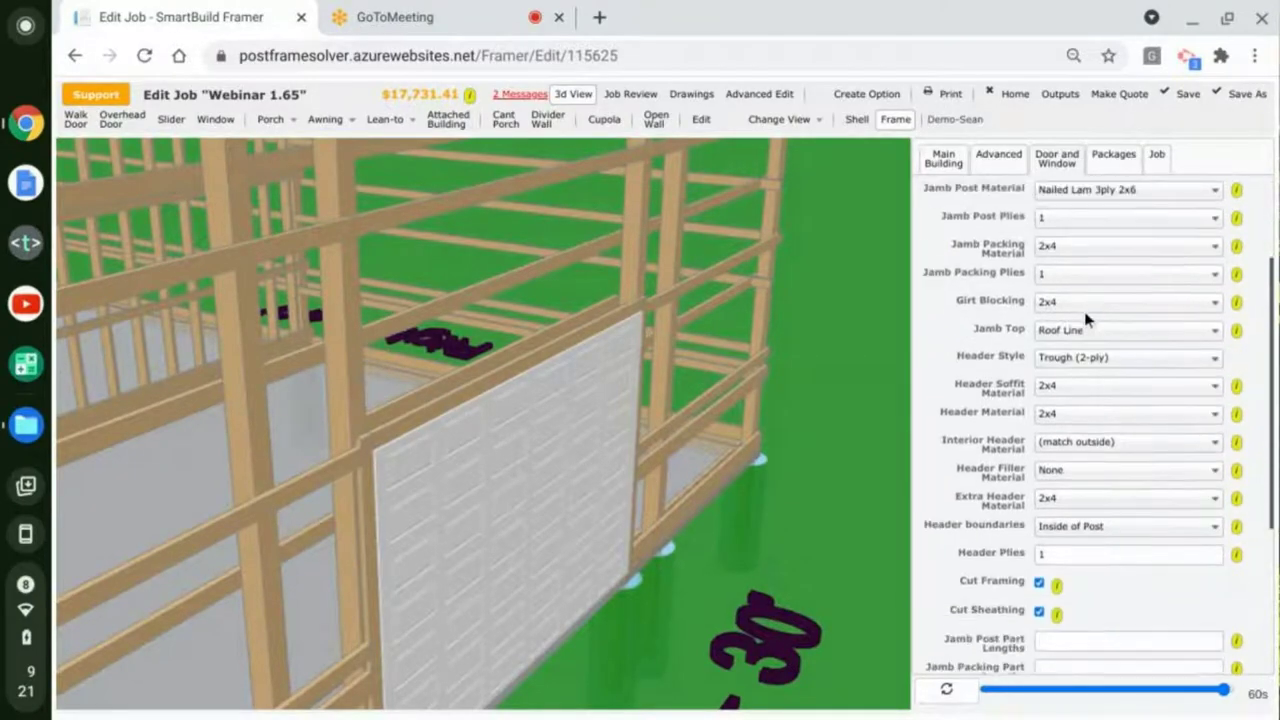
Step: Inspect the overhead door header from outside and inside, set its Header Style to In/Out Girt, and recalculate the job
drag(468, 414, 533, 424)
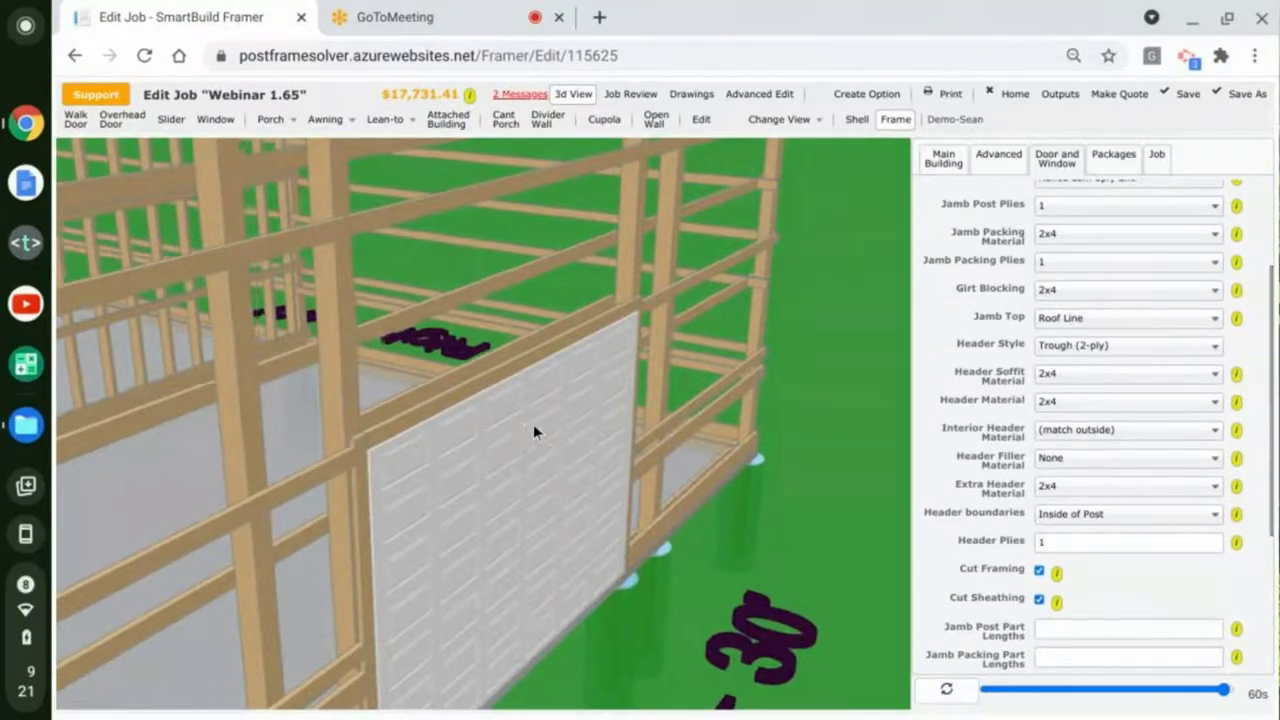
scroll(397, 443, up, 5)
drag(394, 417, 606, 380)
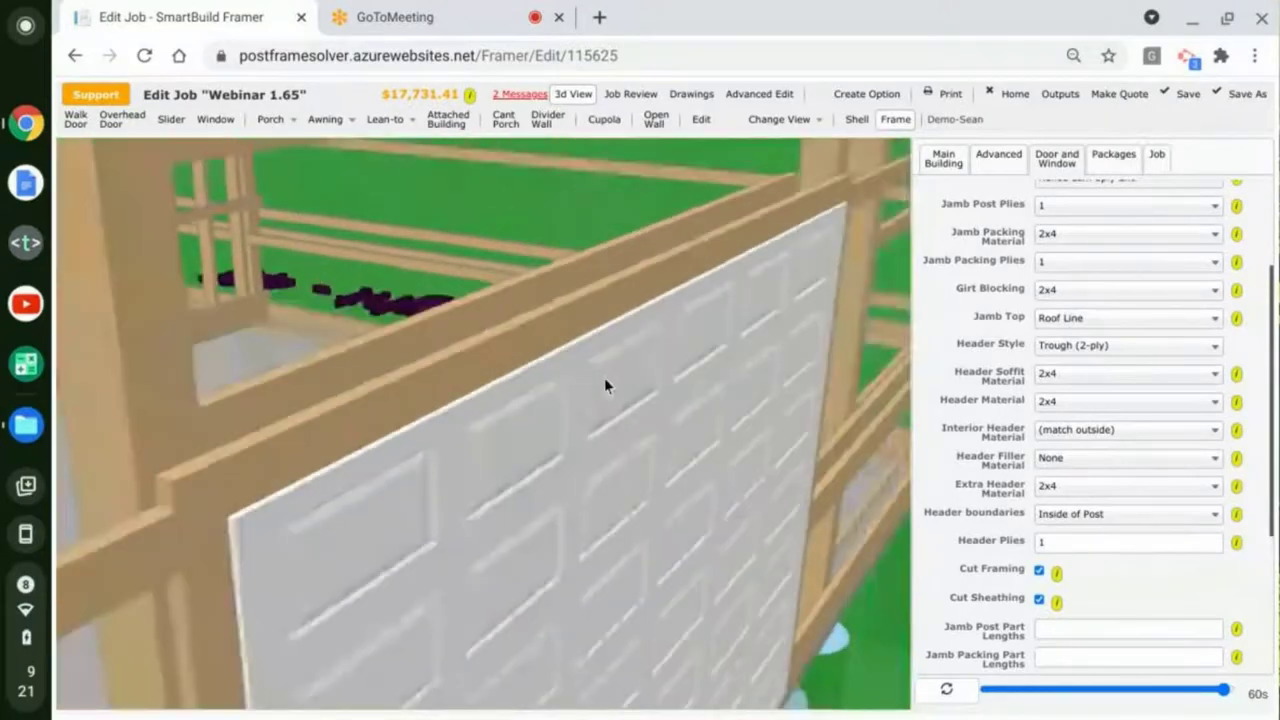
drag(351, 491, 524, 486)
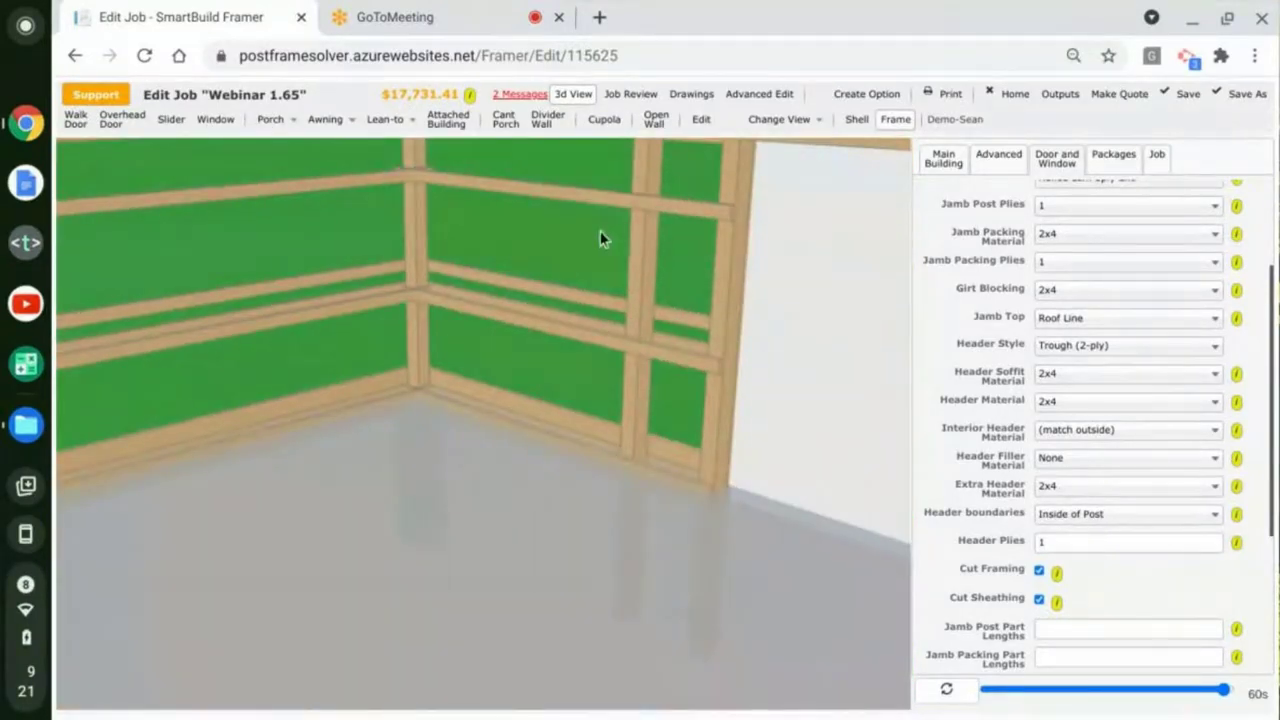
scroll(797, 355, up, 3)
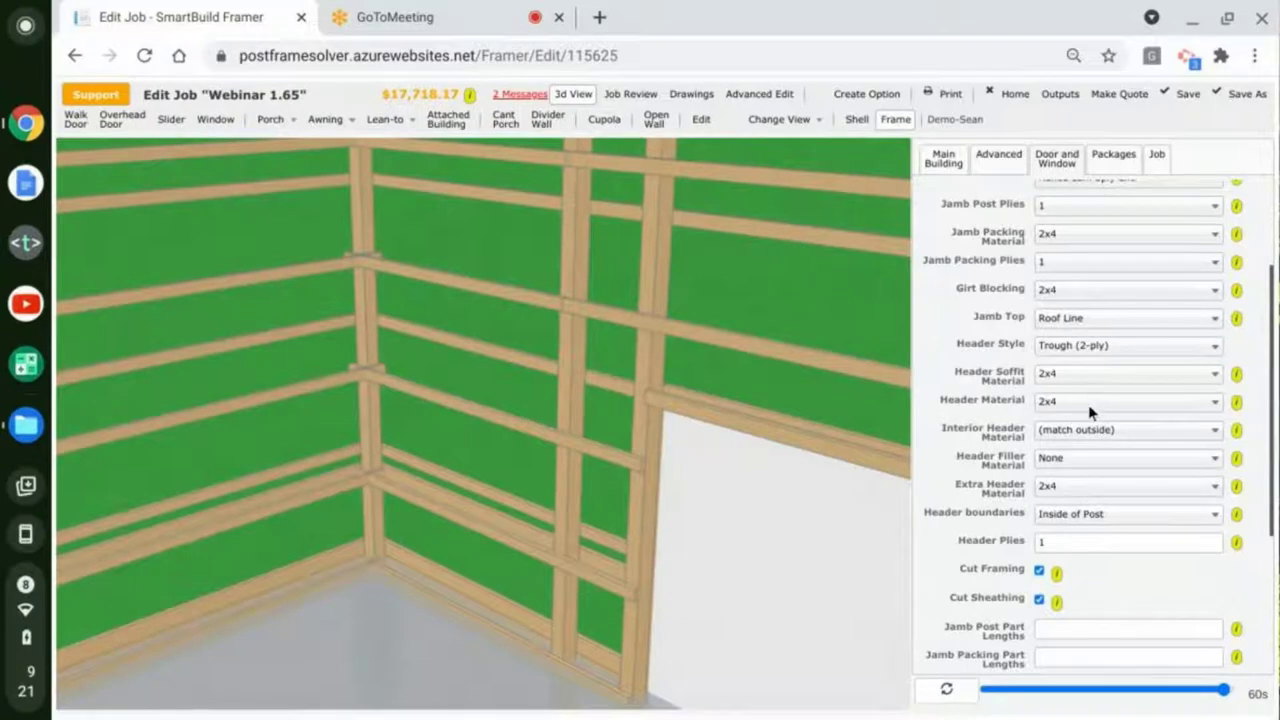
click(1094, 347)
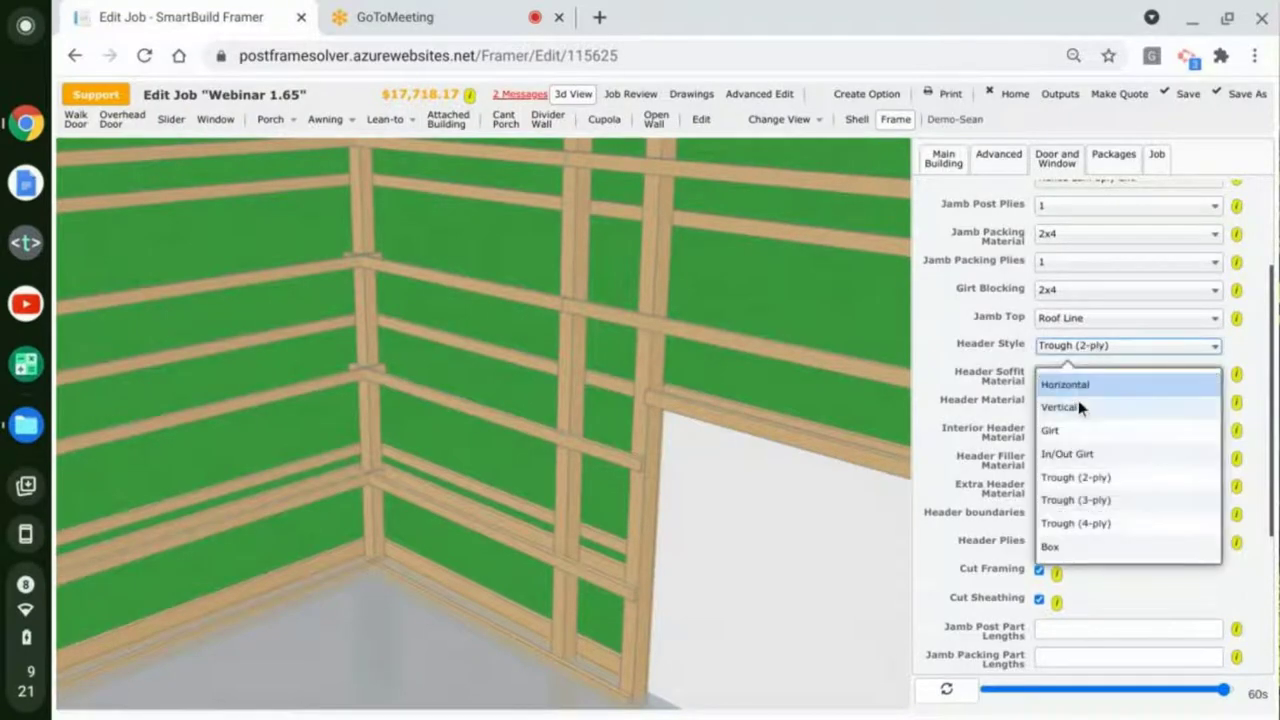
key(Escape)
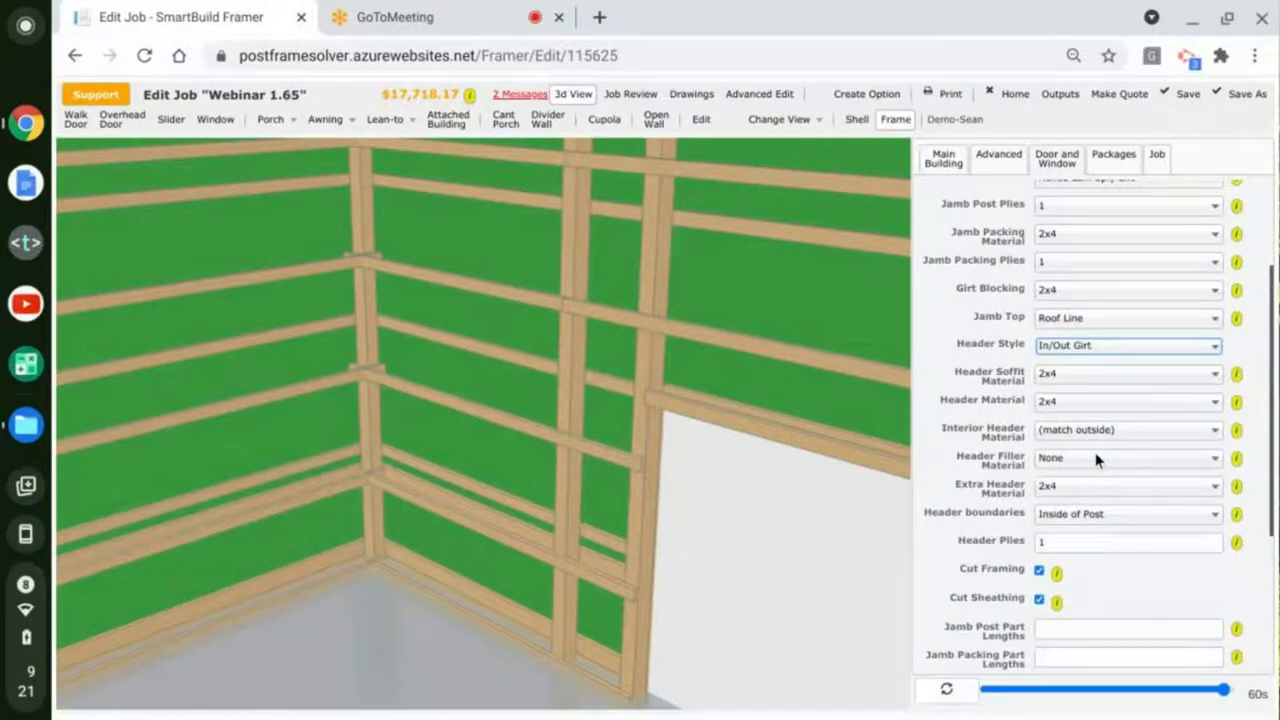
click(946, 689)
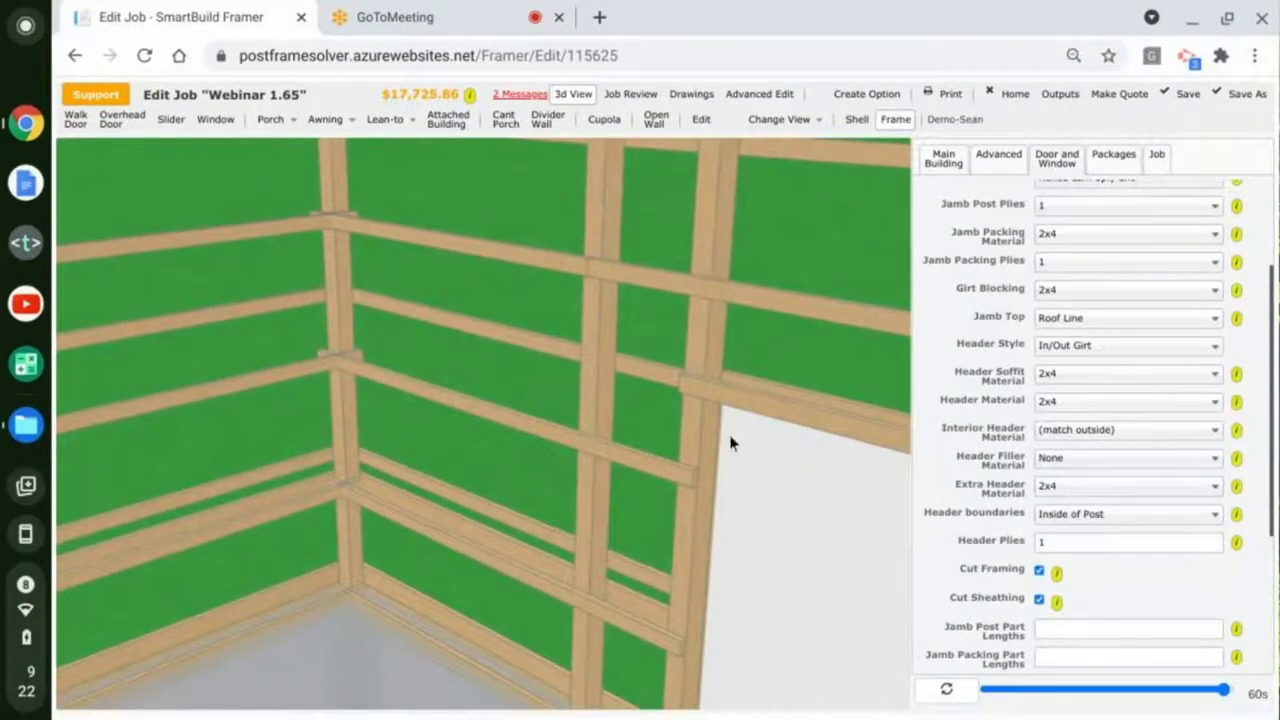
Step: Set the overhead door's Header Material to 2x6 and recalculate the job
click(1125, 403)
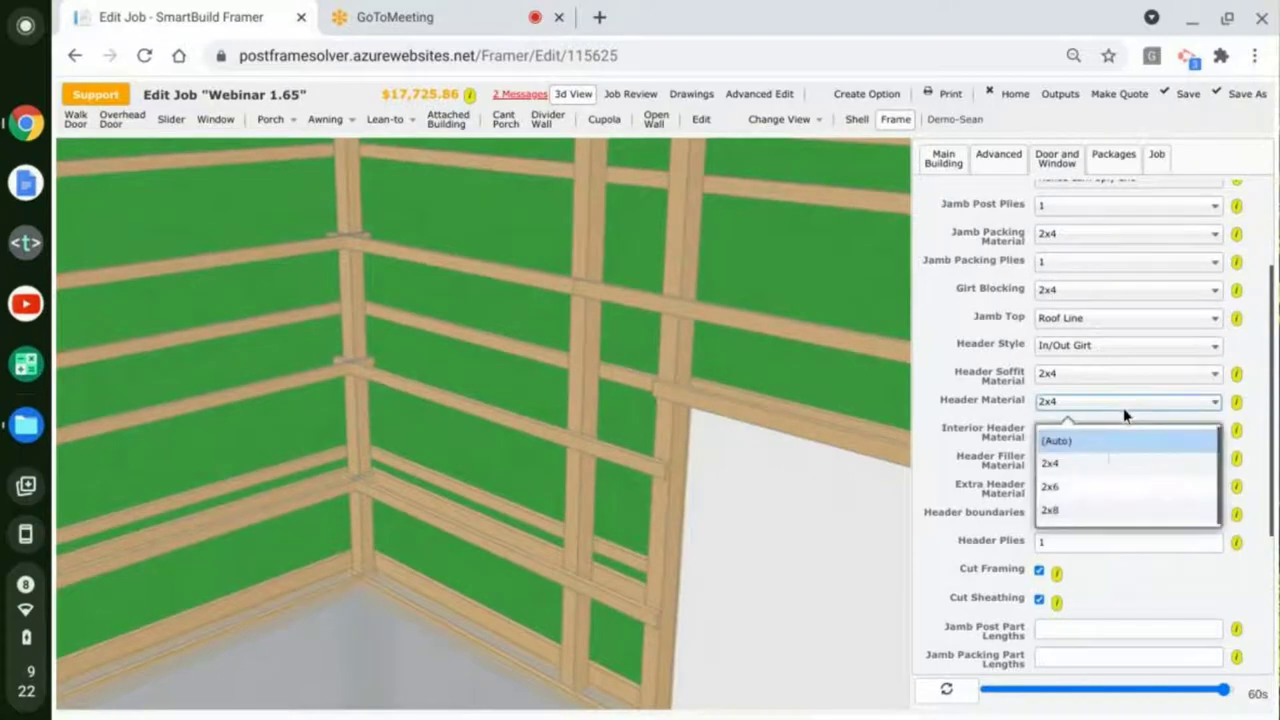
click(1097, 486)
click(946, 689)
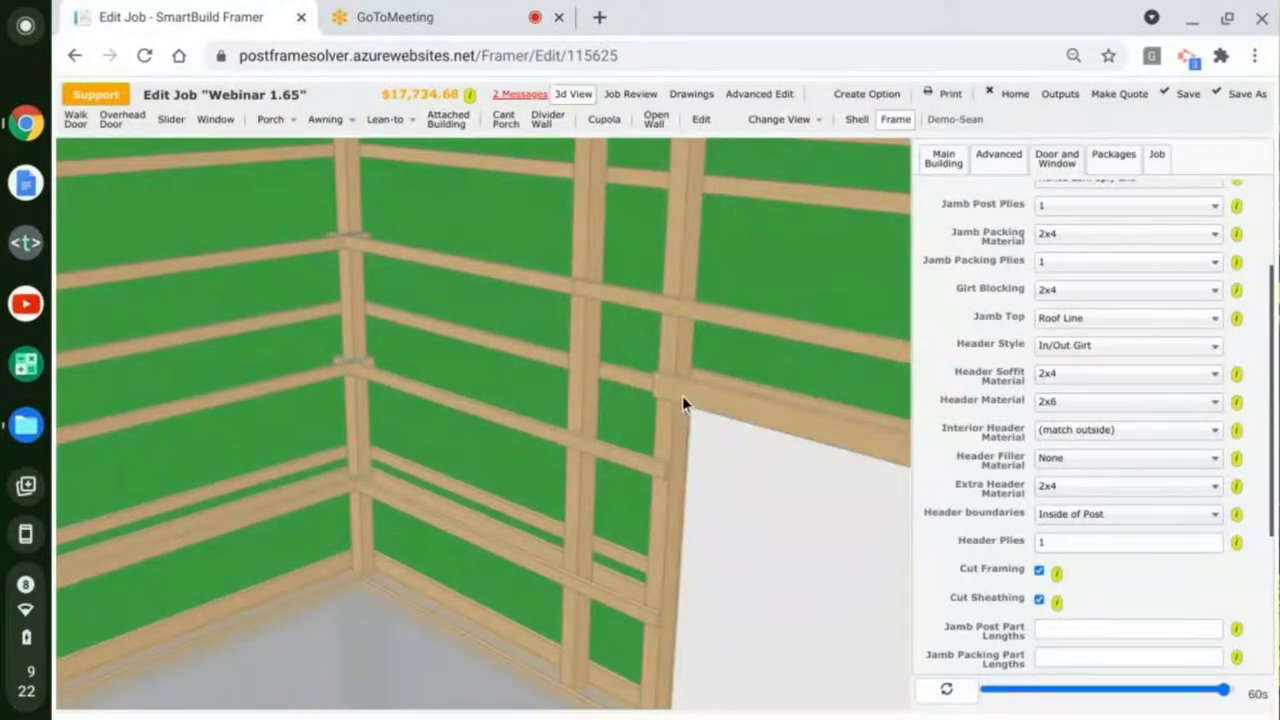
Step: Set the overhead door's Interior Header Material to 2x10, recalculate the job, and inspect the inner and outer headers from above
click(1123, 430)
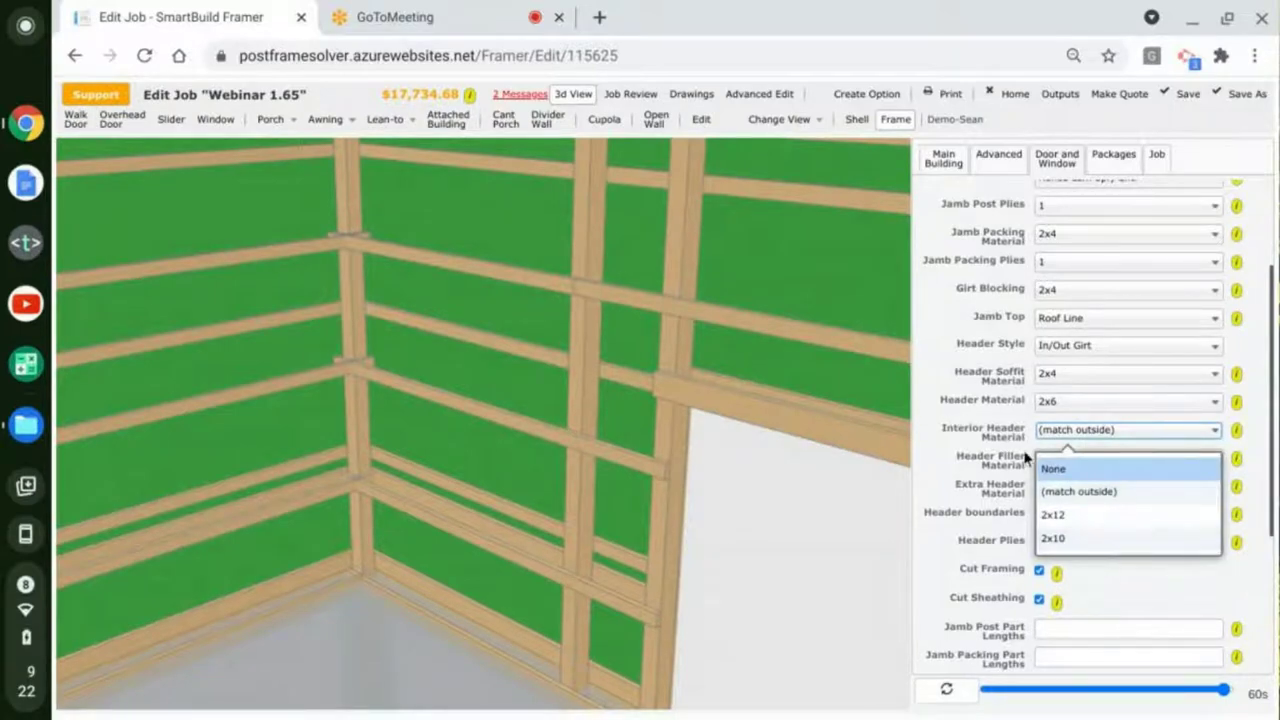
click(1104, 544)
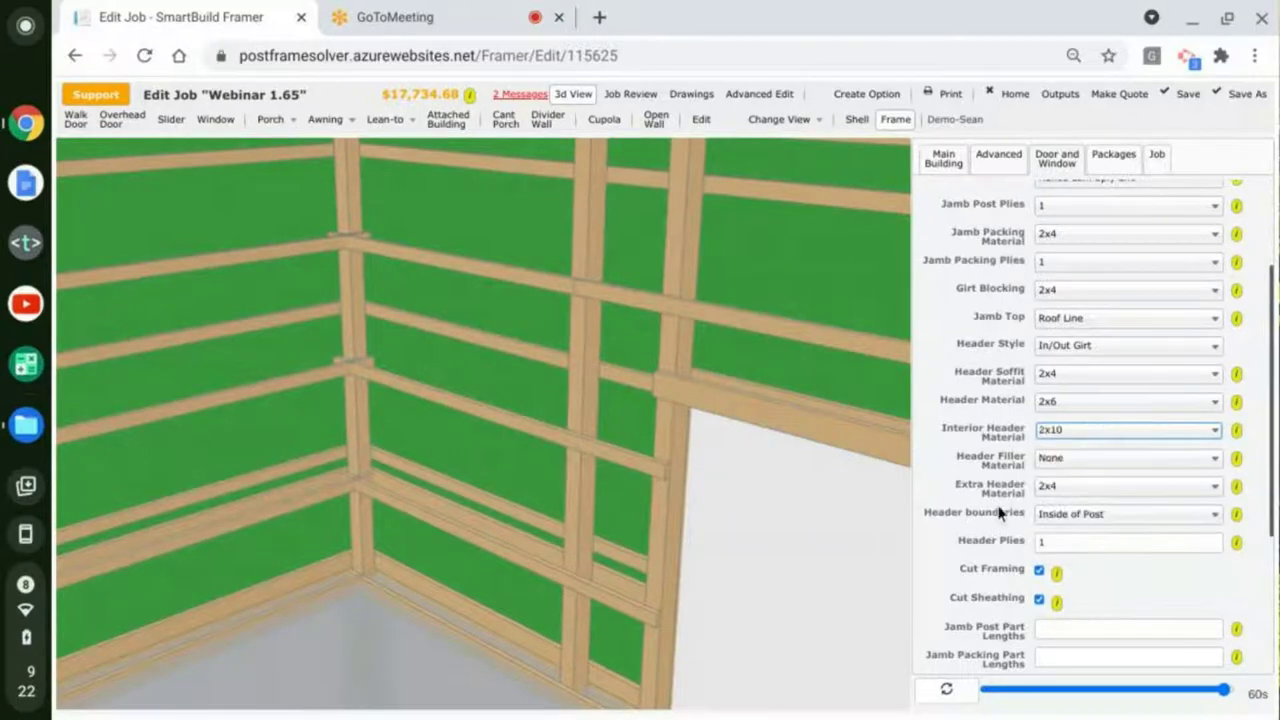
click(945, 692)
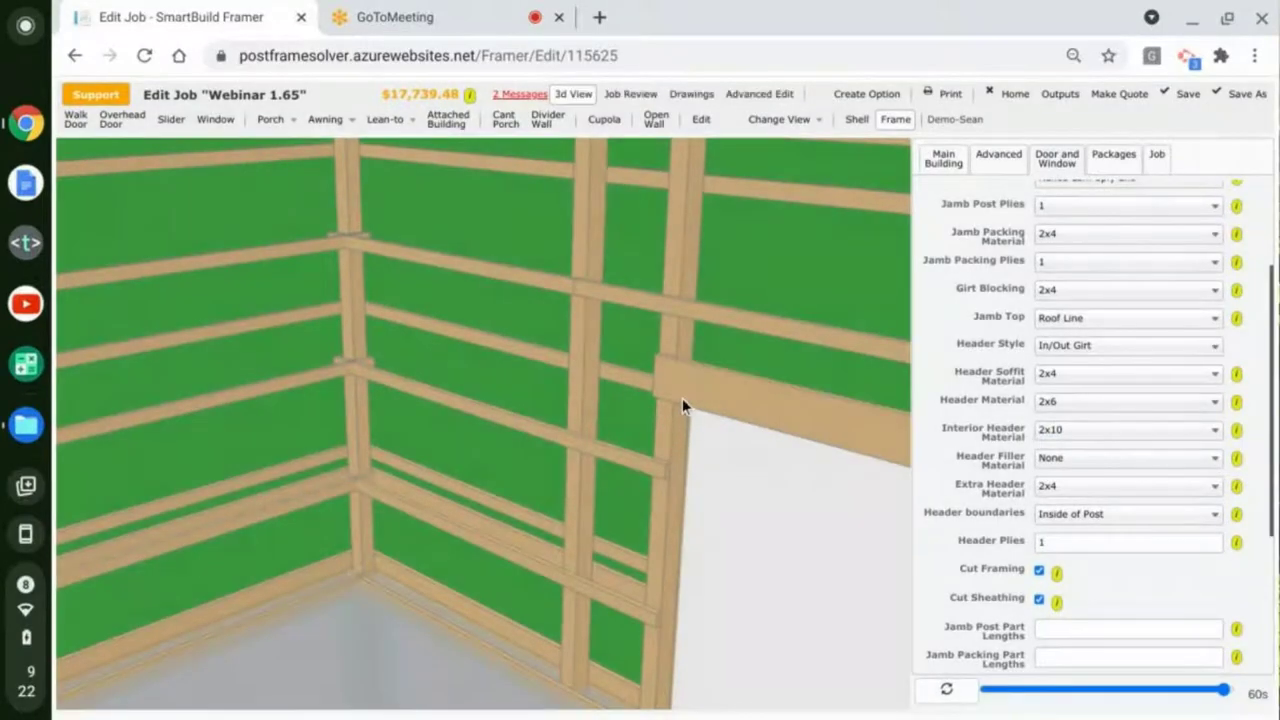
drag(682, 398, 594, 479)
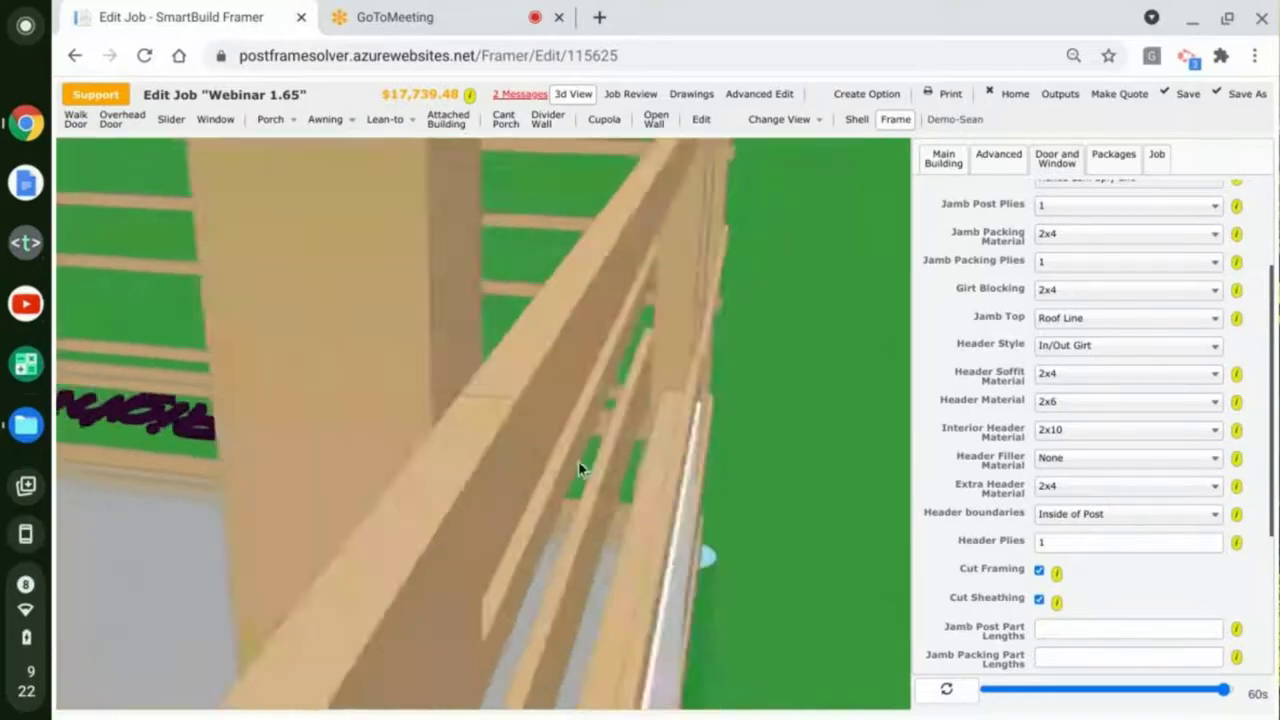
scroll(594, 479, down, 5)
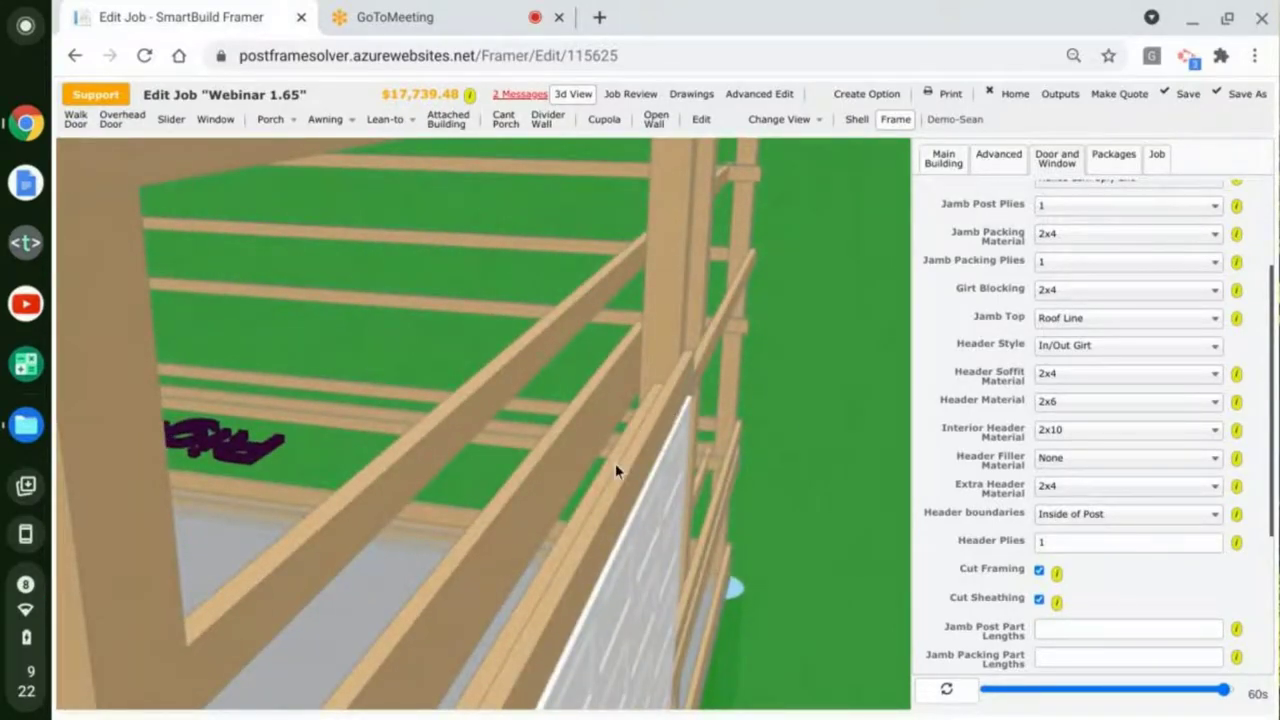
Step: Set the overhead door's Header Soffit Material to 2x6 and recalculate the job
click(1129, 380)
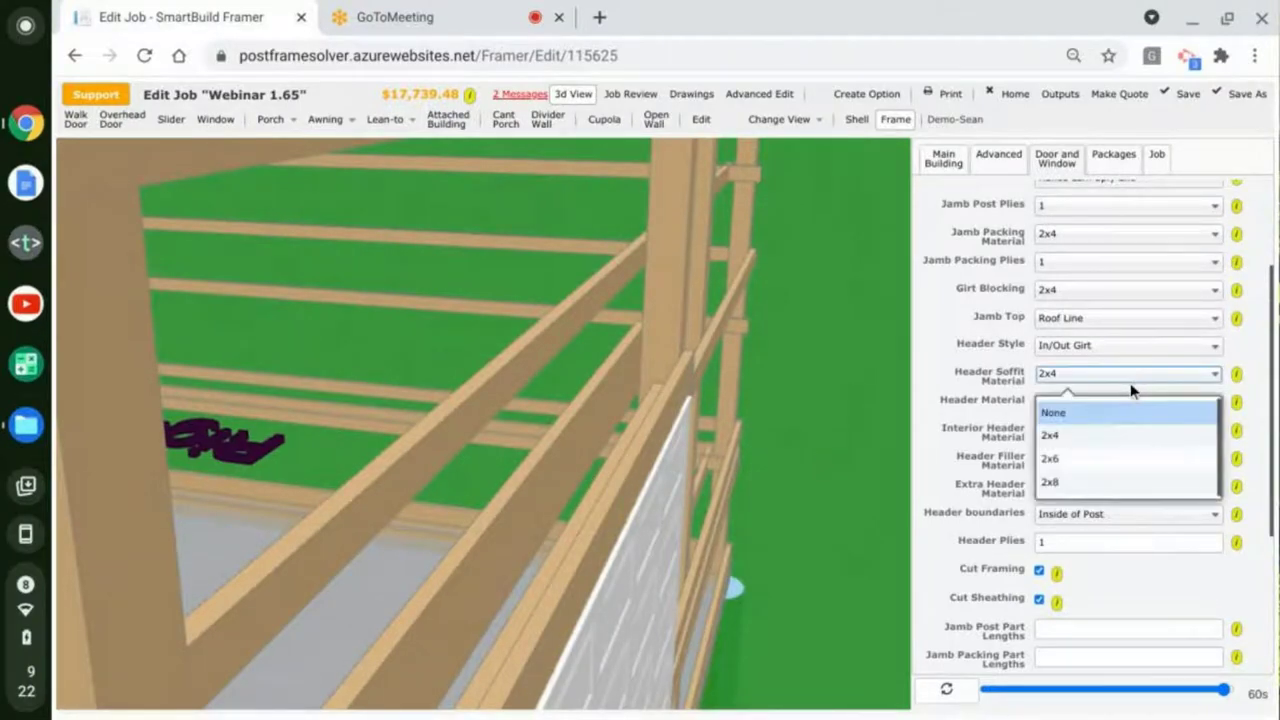
click(1099, 459)
click(946, 689)
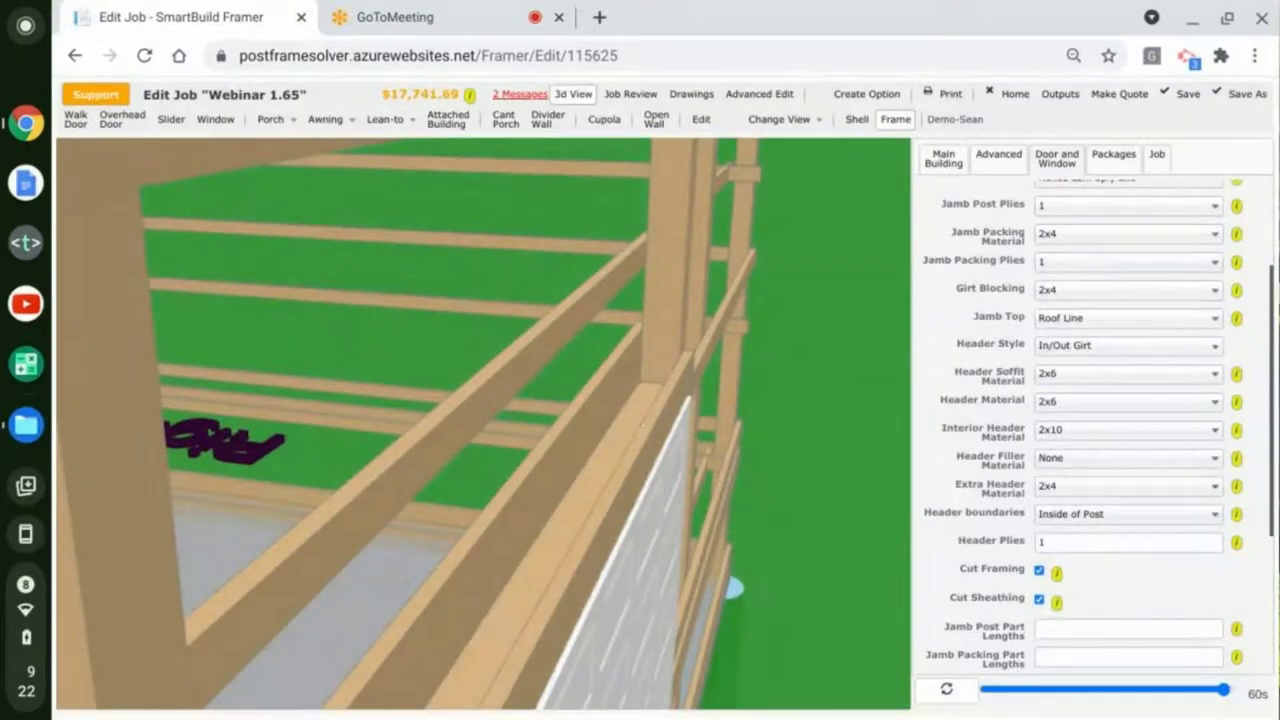
Step: Toggle the building's front wall to an open wall in the 3D frame view
drag(632, 413, 516, 408)
drag(517, 409, 606, 383)
drag(320, 532, 480, 477)
scroll(618, 427, down, 5)
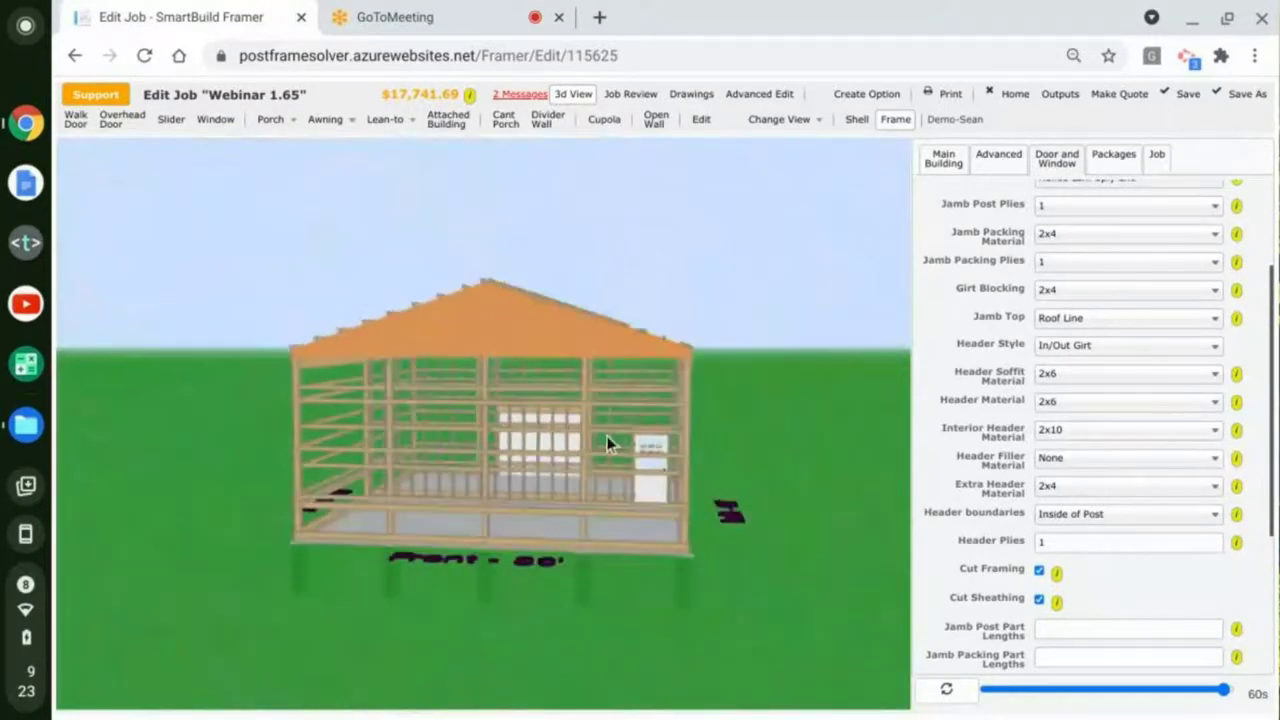
drag(617, 453, 580, 363)
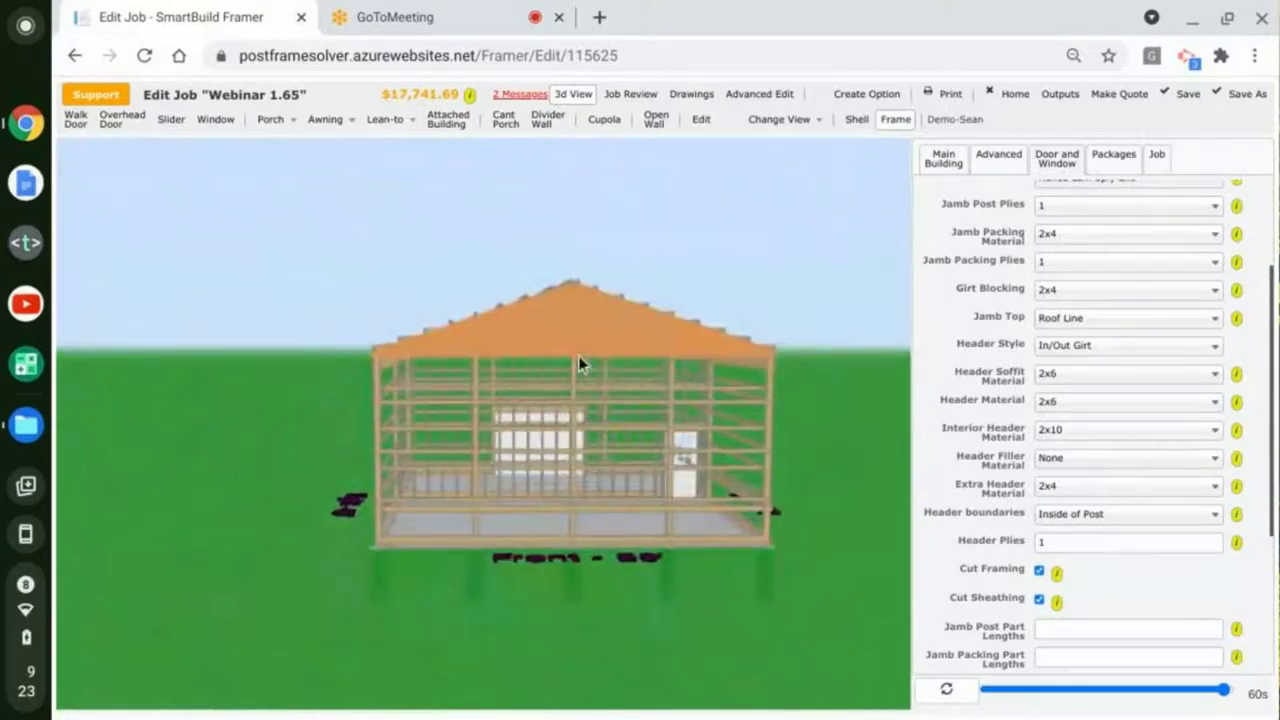
click(655, 120)
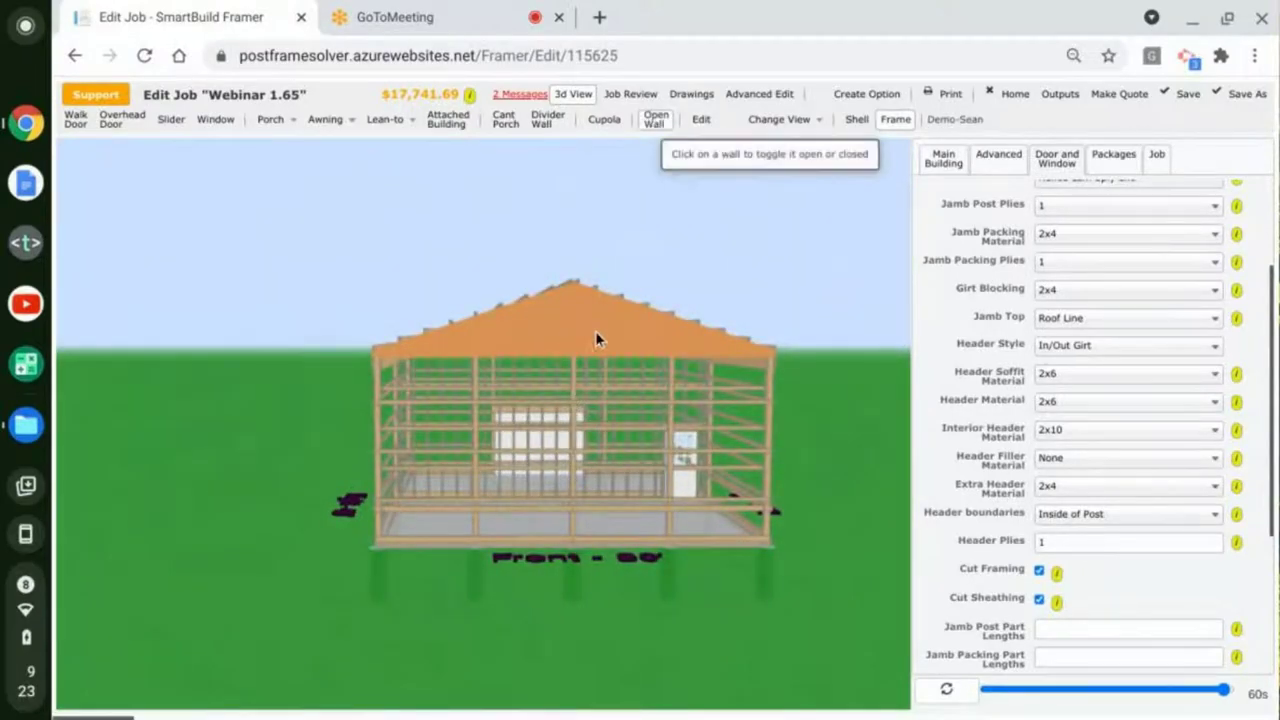
click(568, 381)
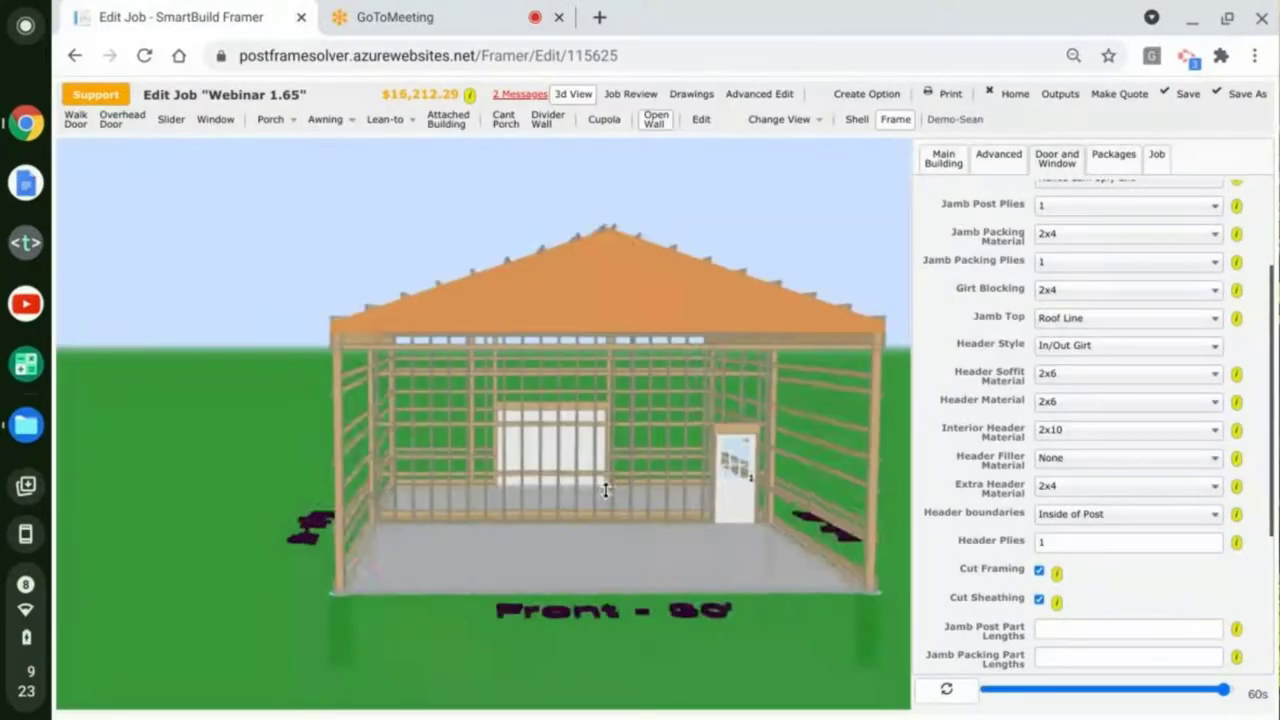
Step: Examine the stud framing of the interior divider wall and its walkdoor through the open front wall
drag(600, 486, 543, 491)
scroll(543, 491, up, 5)
drag(483, 532, 509, 534)
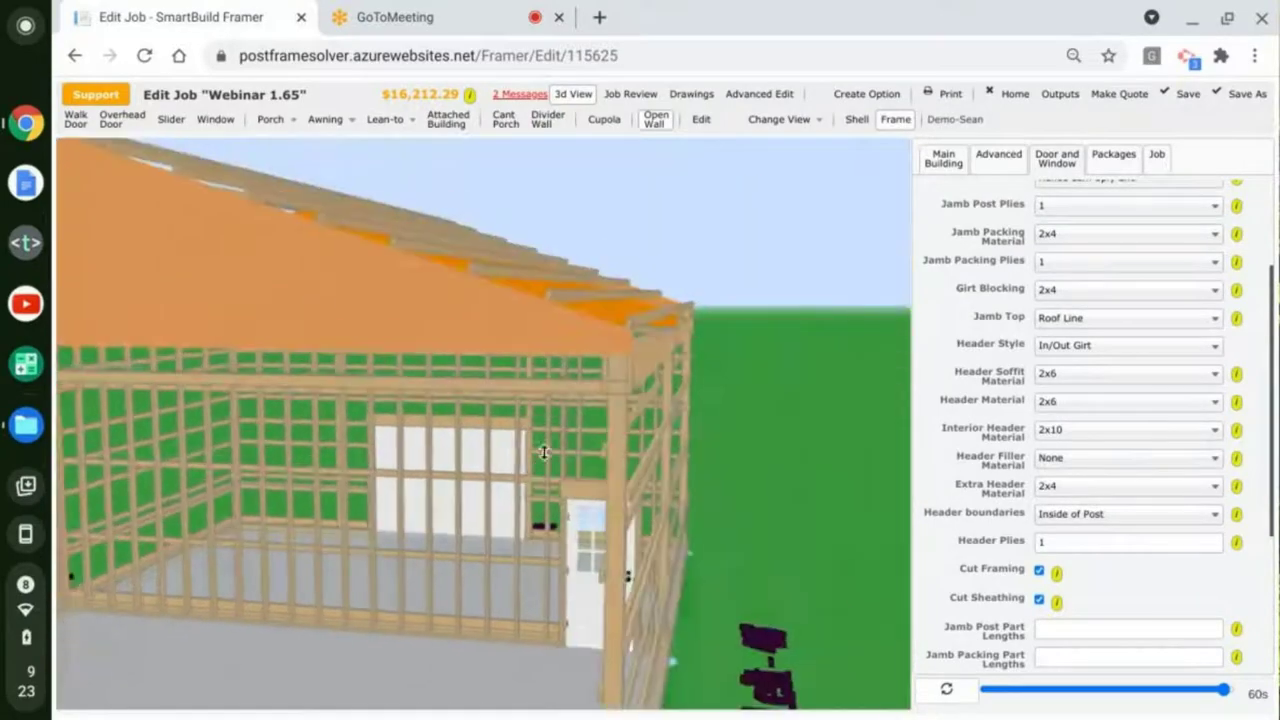
drag(677, 450, 560, 491)
scroll(478, 582, up, 5)
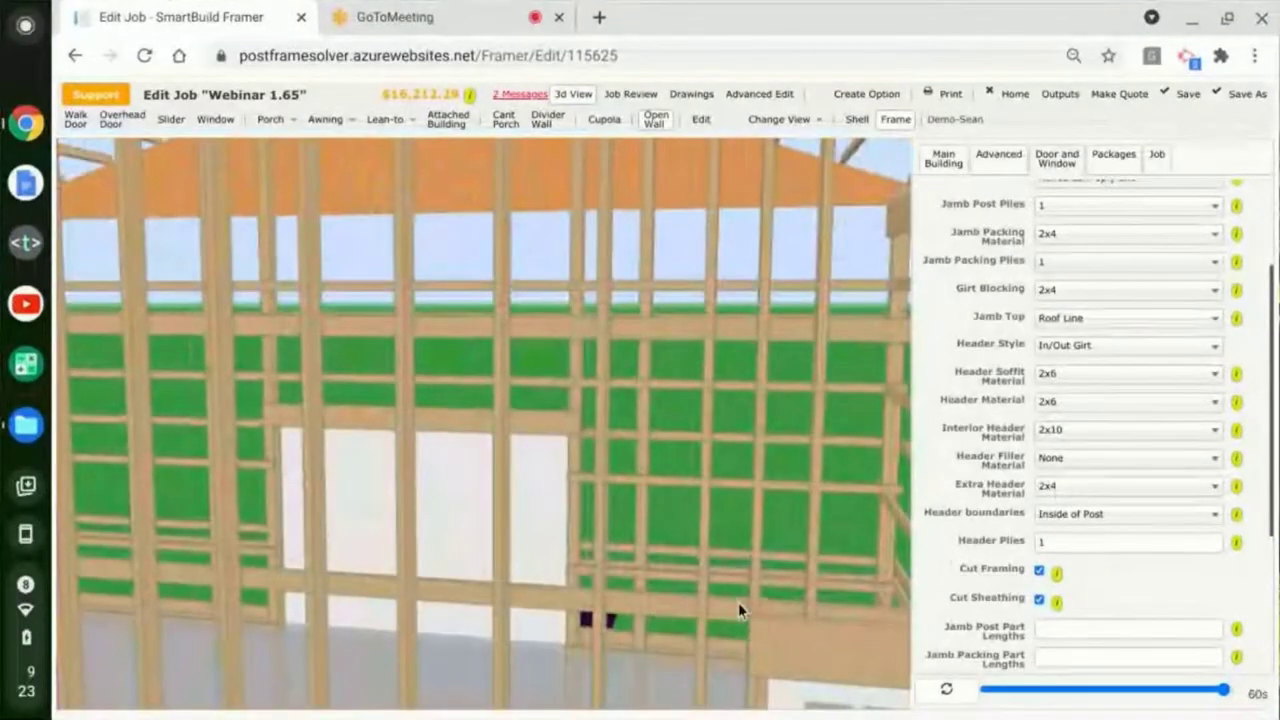
drag(724, 587, 505, 546)
drag(731, 486, 640, 600)
scroll(1137, 272, up, 3)
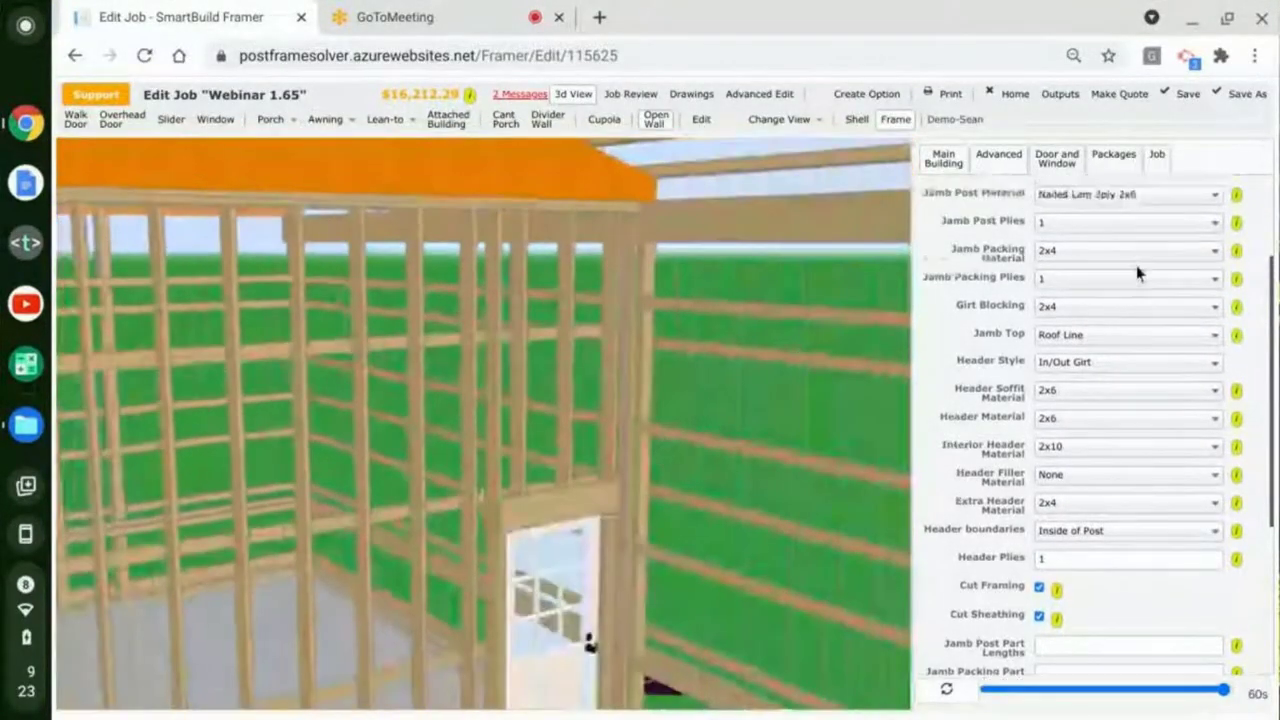
Step: Show the Walkdoor Stud Framing settings and inspect the walkdoor header in the divider wall from both sides
click(1137, 277)
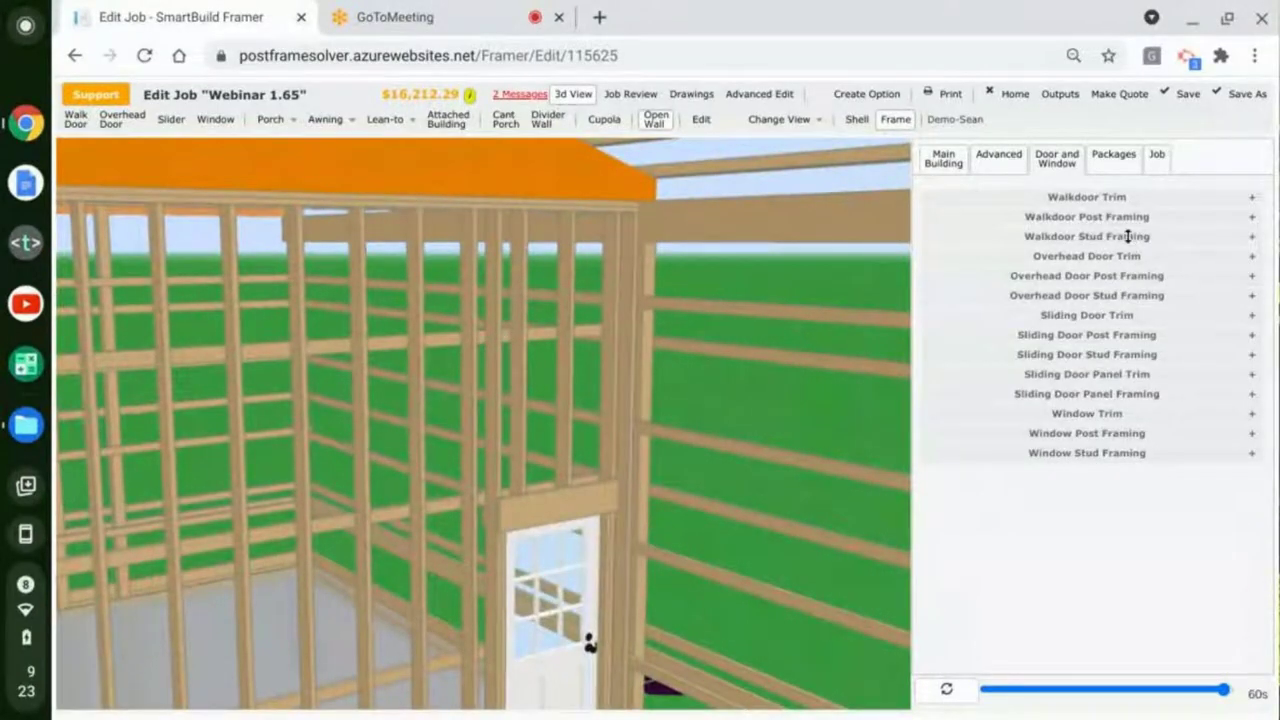
click(1128, 236)
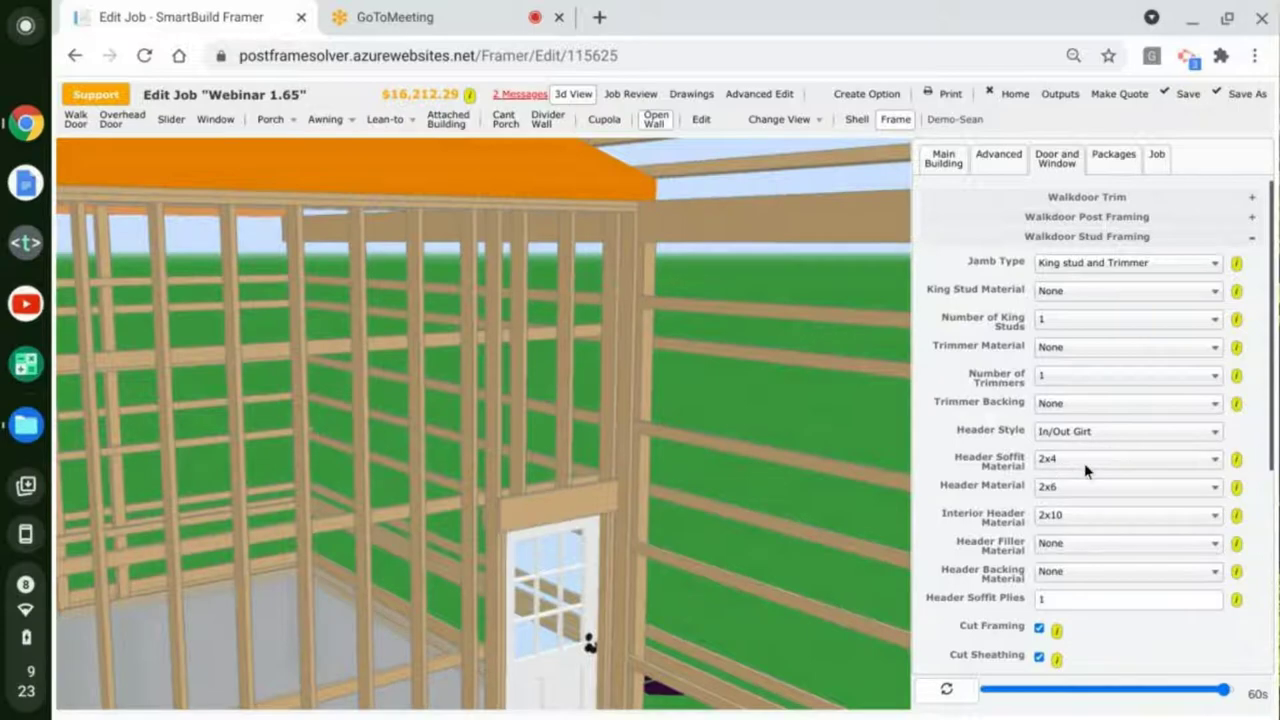
drag(560, 549, 622, 561)
scroll(634, 558, up, 10)
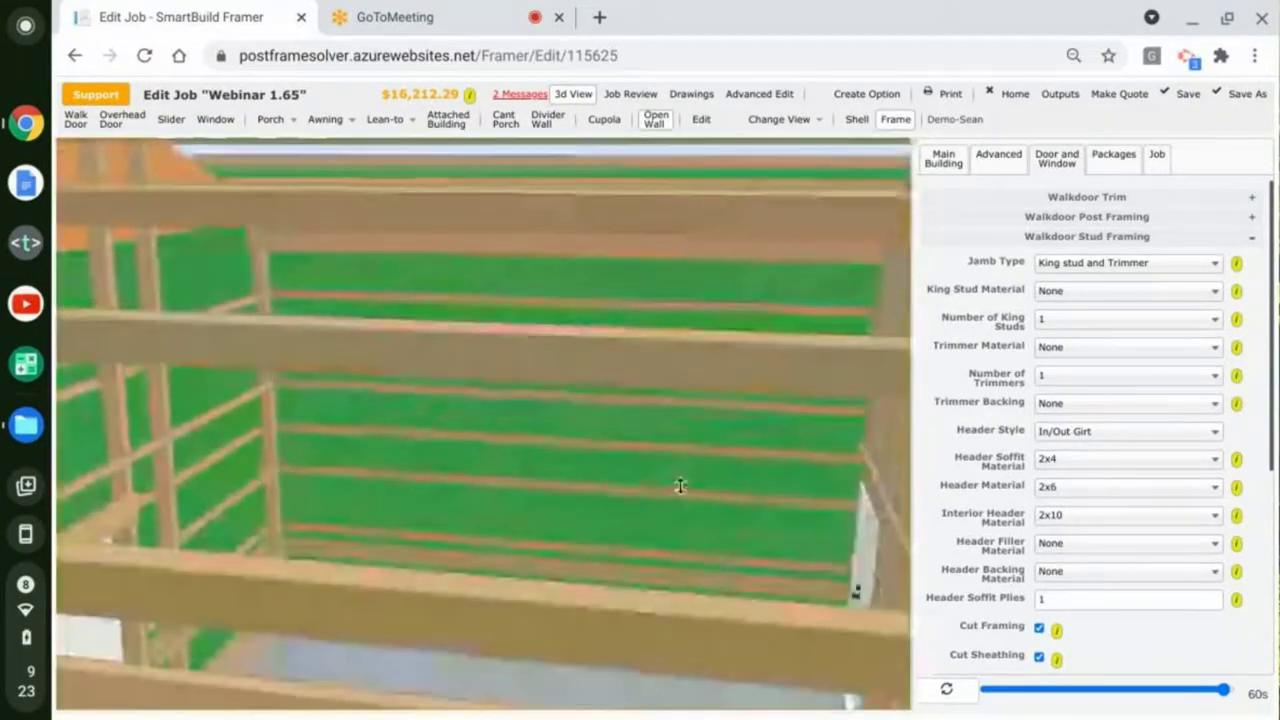
scroll(531, 546, down, 10)
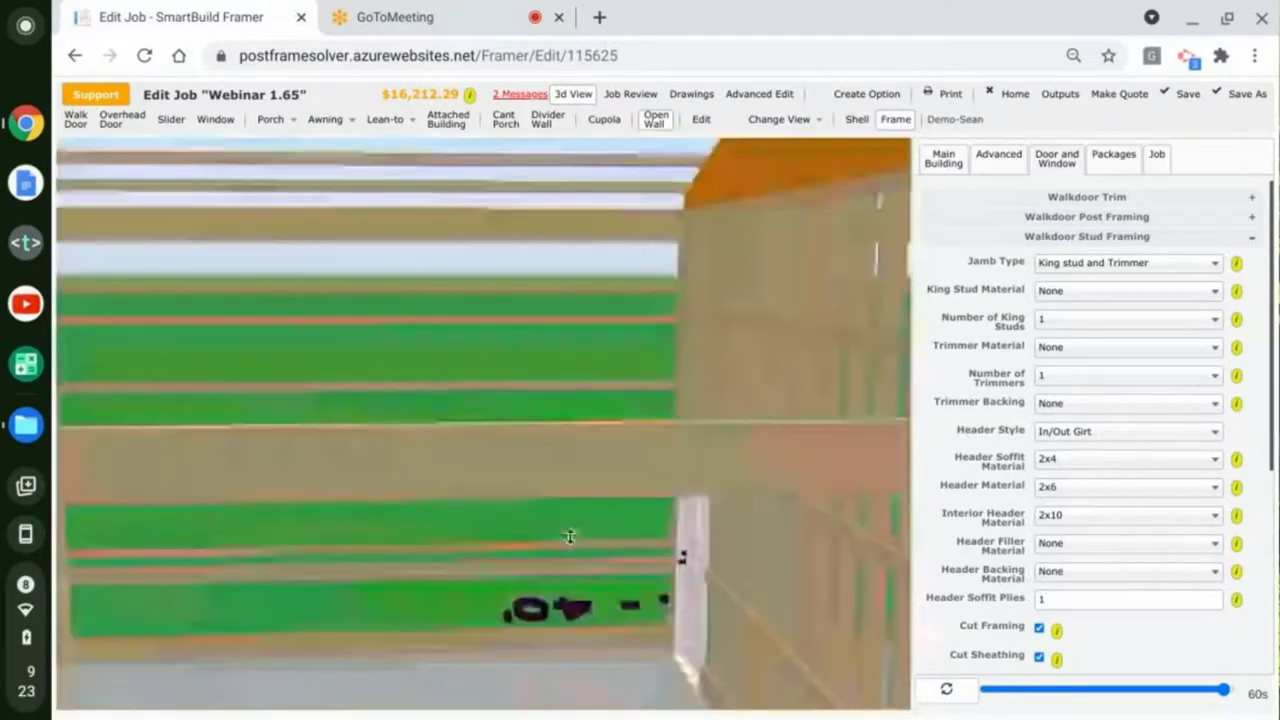
scroll(677, 466, up, 5)
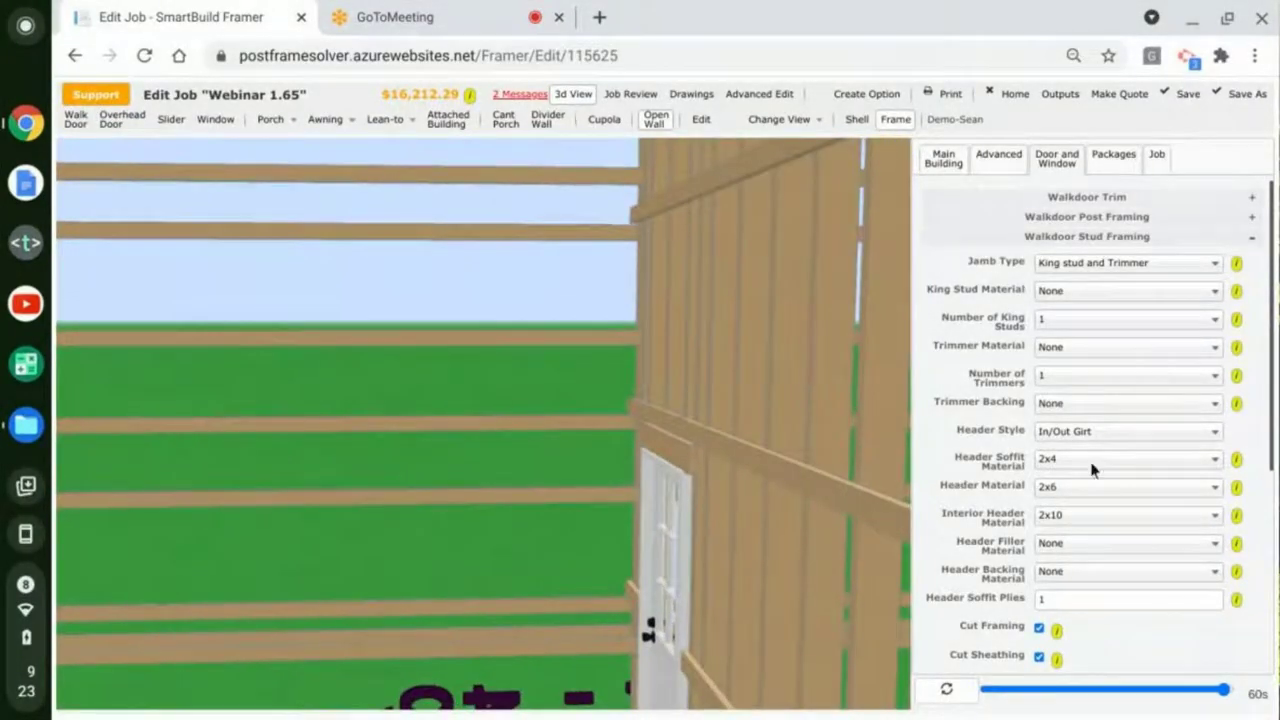
Step: Display the building as a shell and examine the sheathing and trim around the divider wall, walkdoor and open front
click(863, 122)
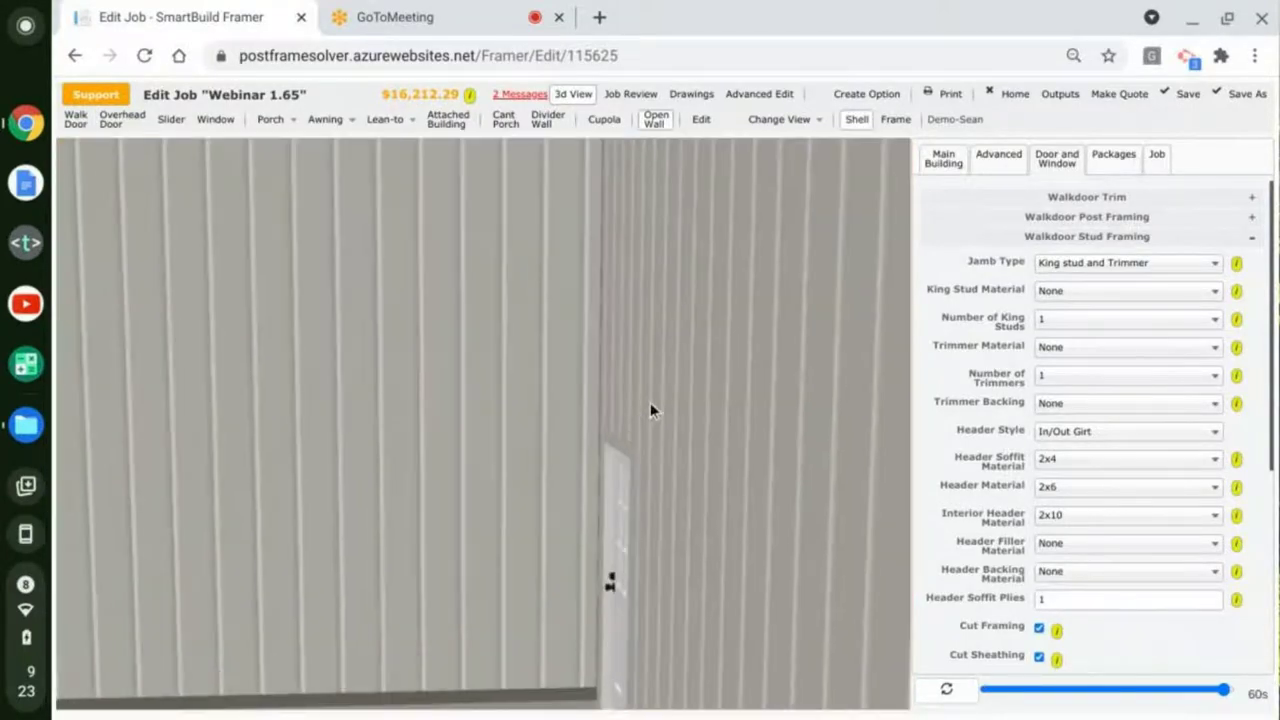
drag(650, 404, 656, 403)
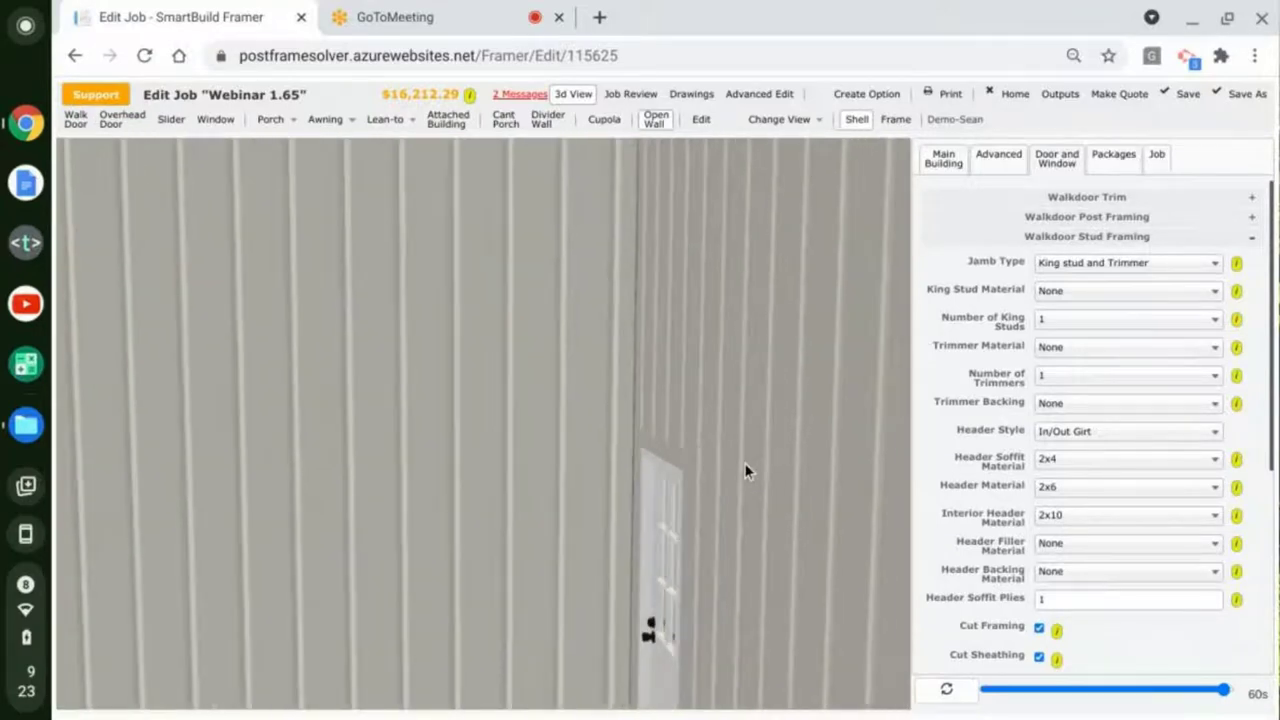
drag(747, 467, 660, 464)
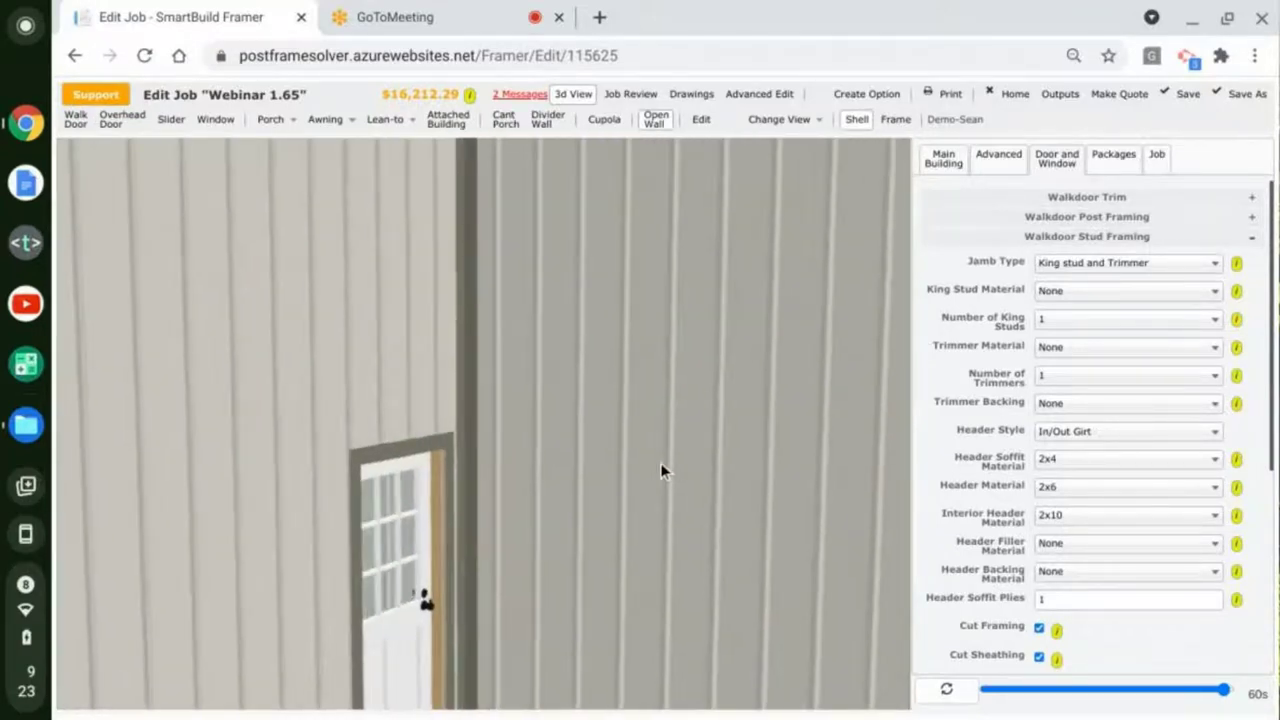
scroll(662, 463, down, 3)
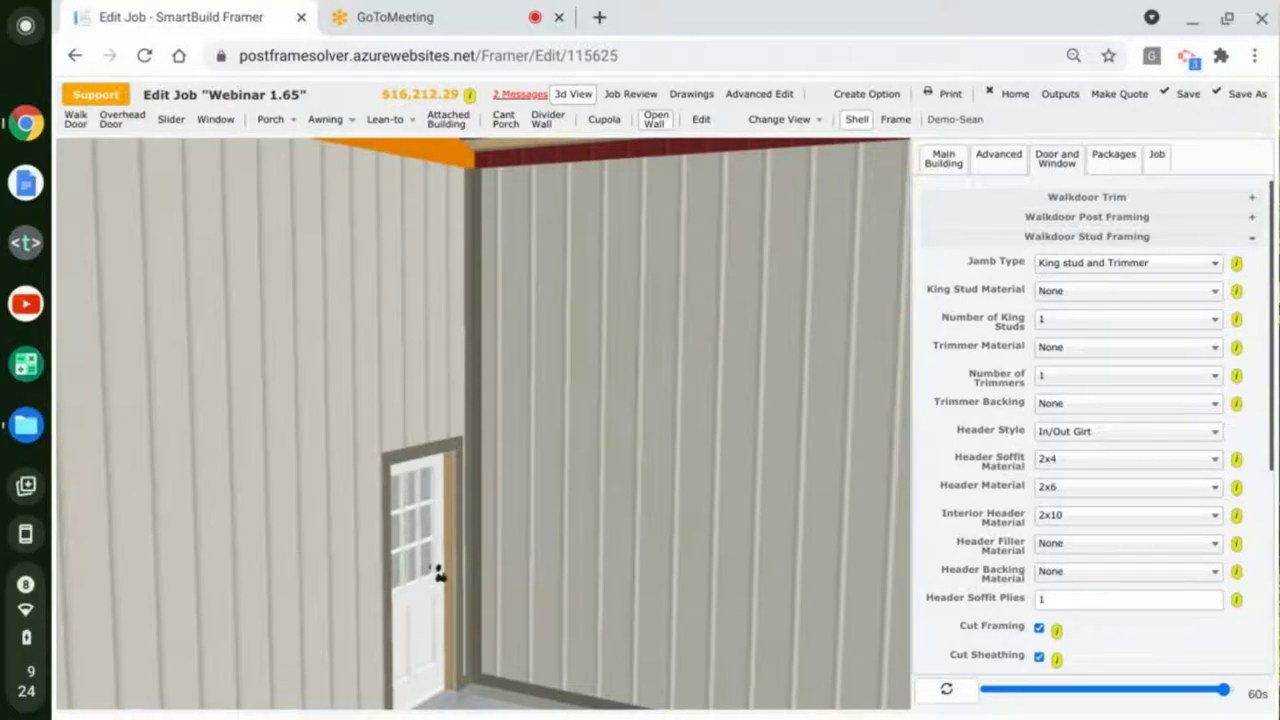
scroll(522, 417, down, 5)
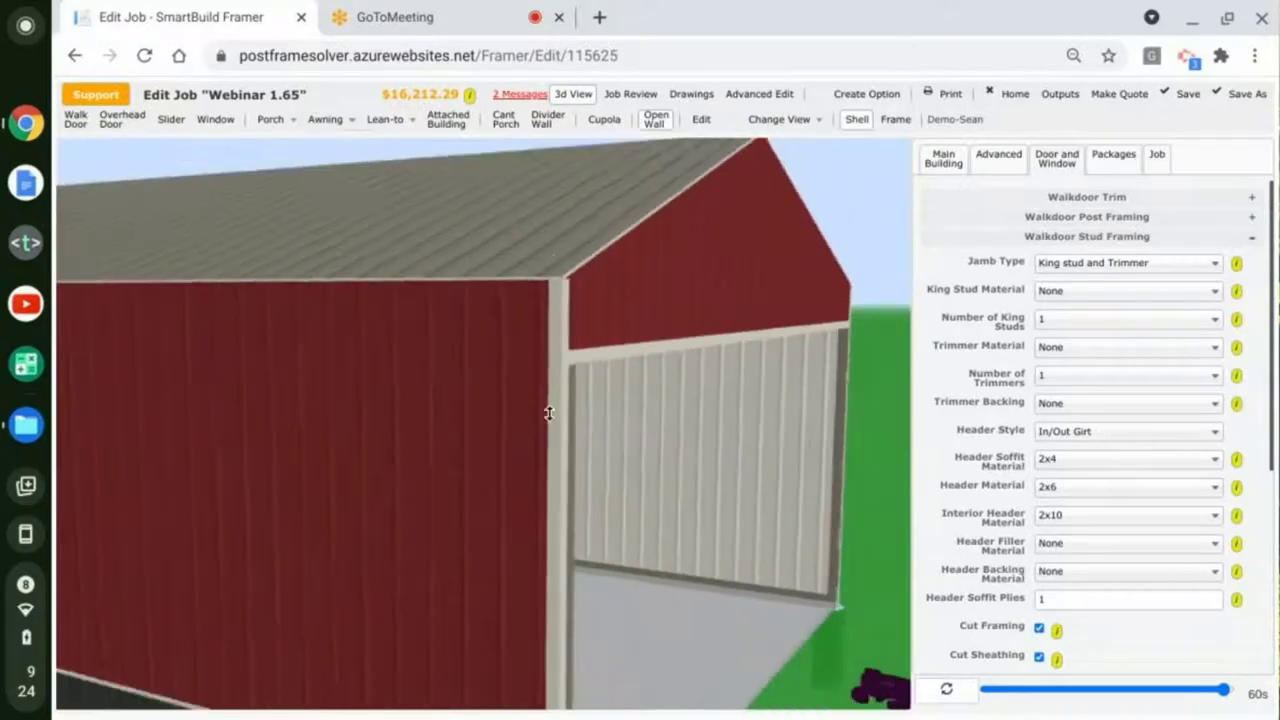
scroll(560, 416, down, 5)
drag(785, 465, 640, 466)
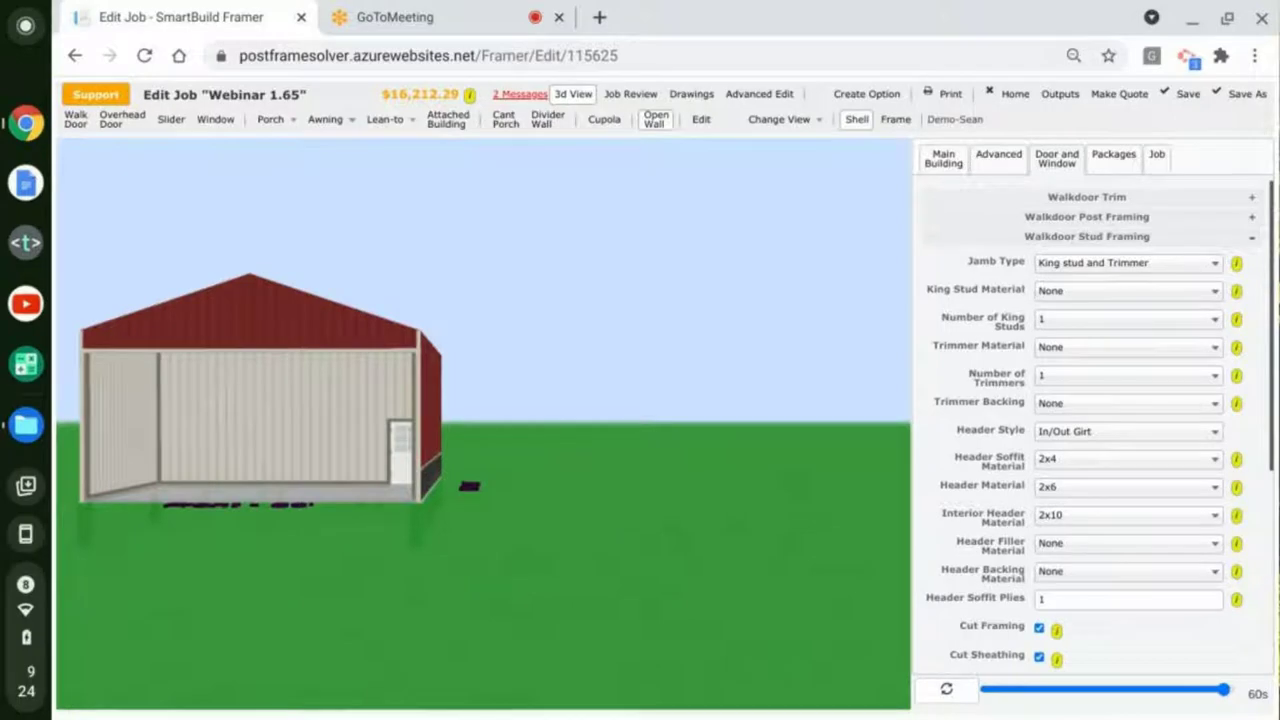
drag(469, 486, 659, 592)
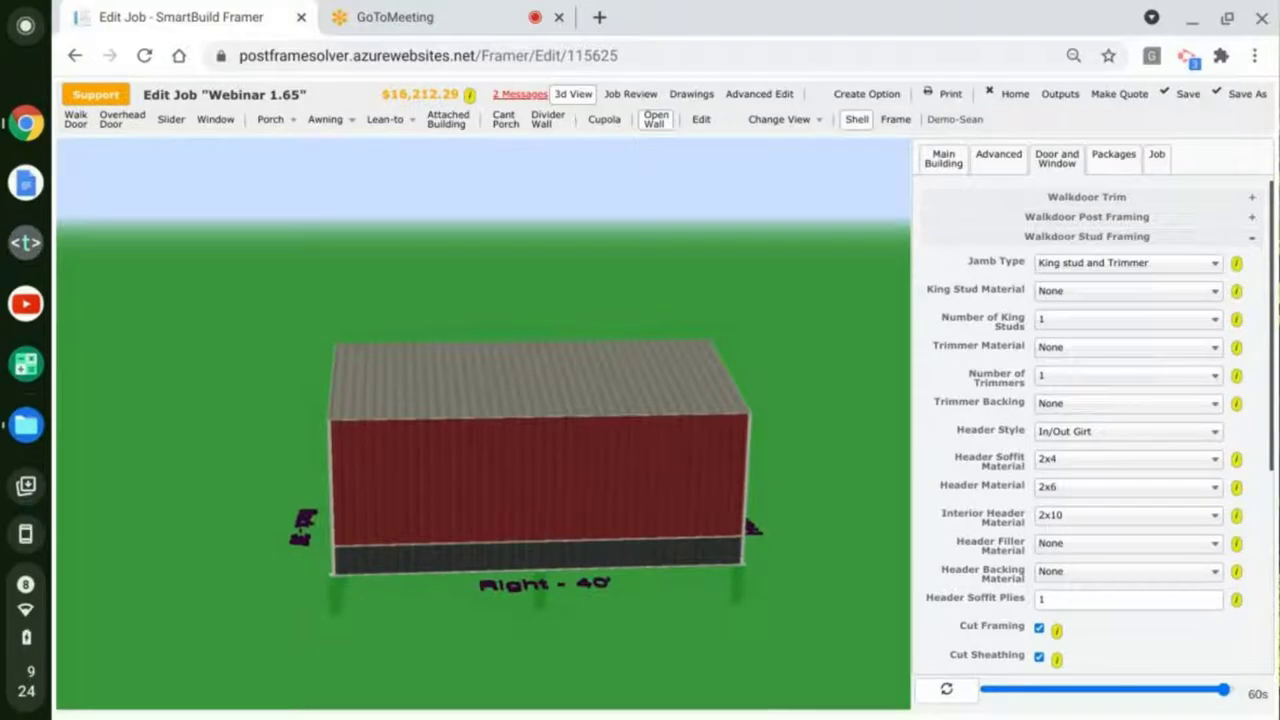
scroll(503, 474, down, 5)
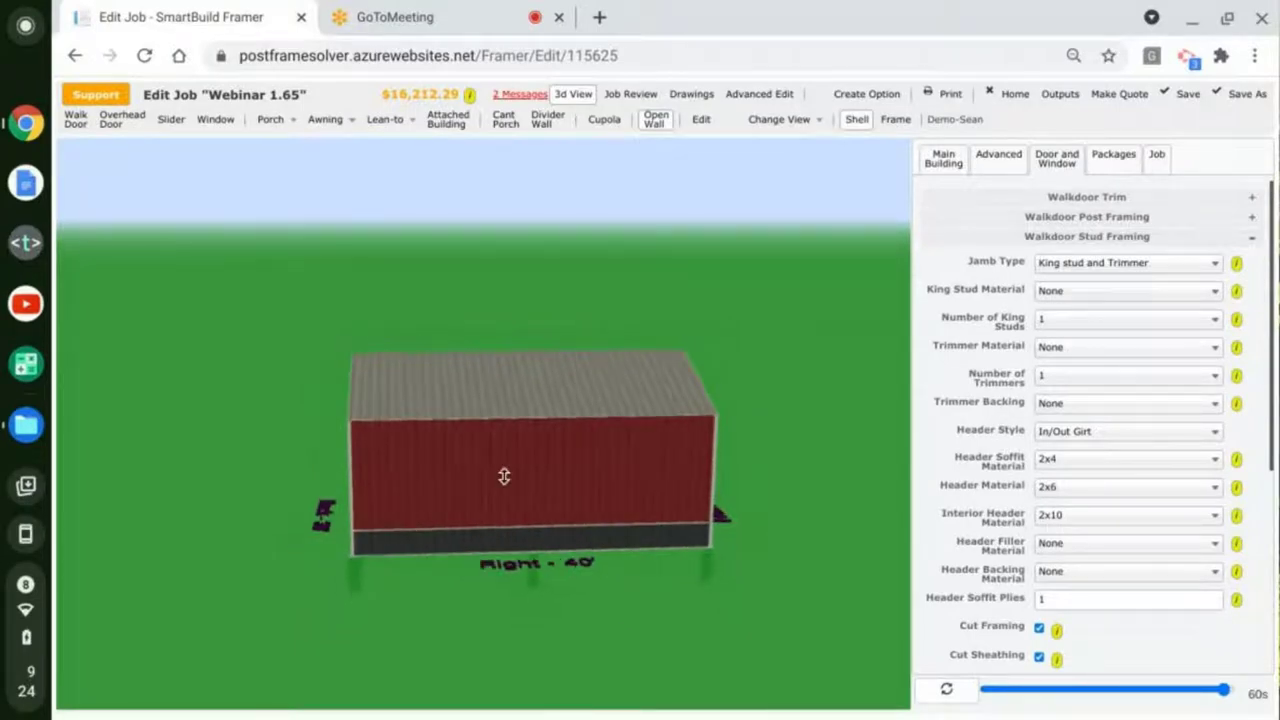
drag(418, 519, 543, 506)
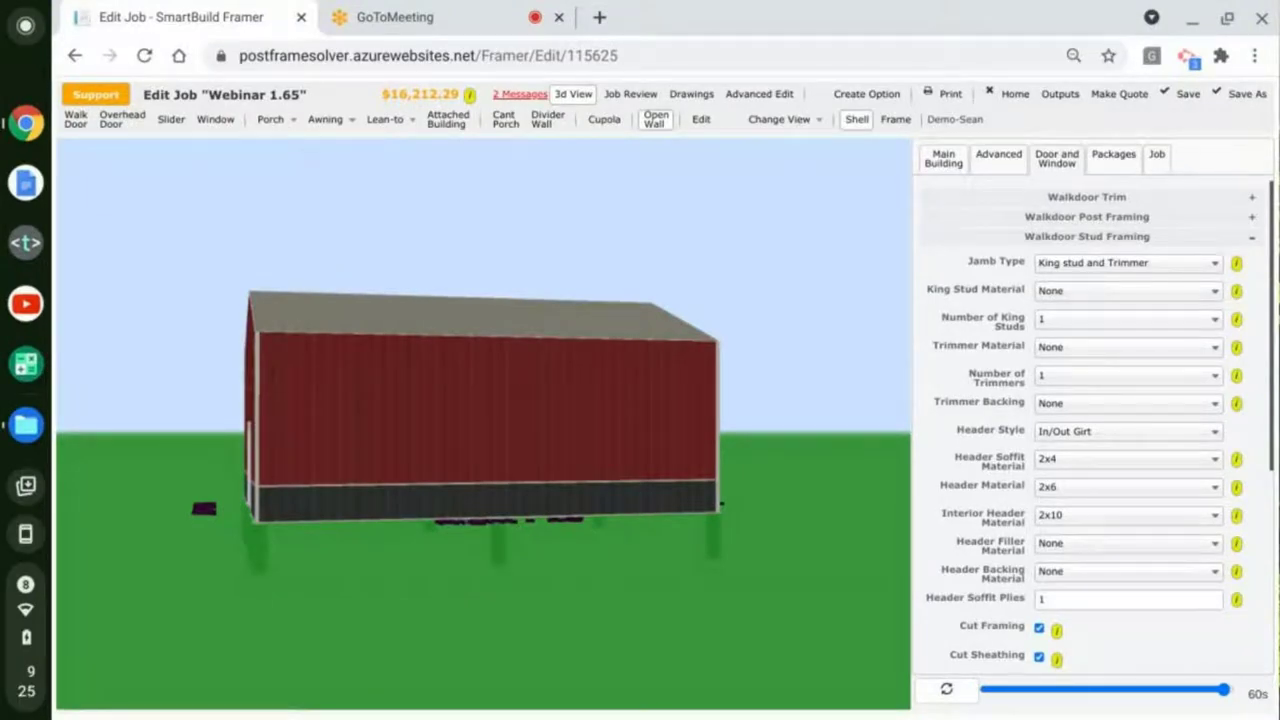
Step: Collapse the Walkdoor Stud Framing settings, return to the frame display and inspect the divider wall from above
click(1104, 236)
drag(790, 232, 794, 253)
scroll(788, 250, down, 2)
drag(686, 387, 643, 400)
scroll(657, 366, down, 2)
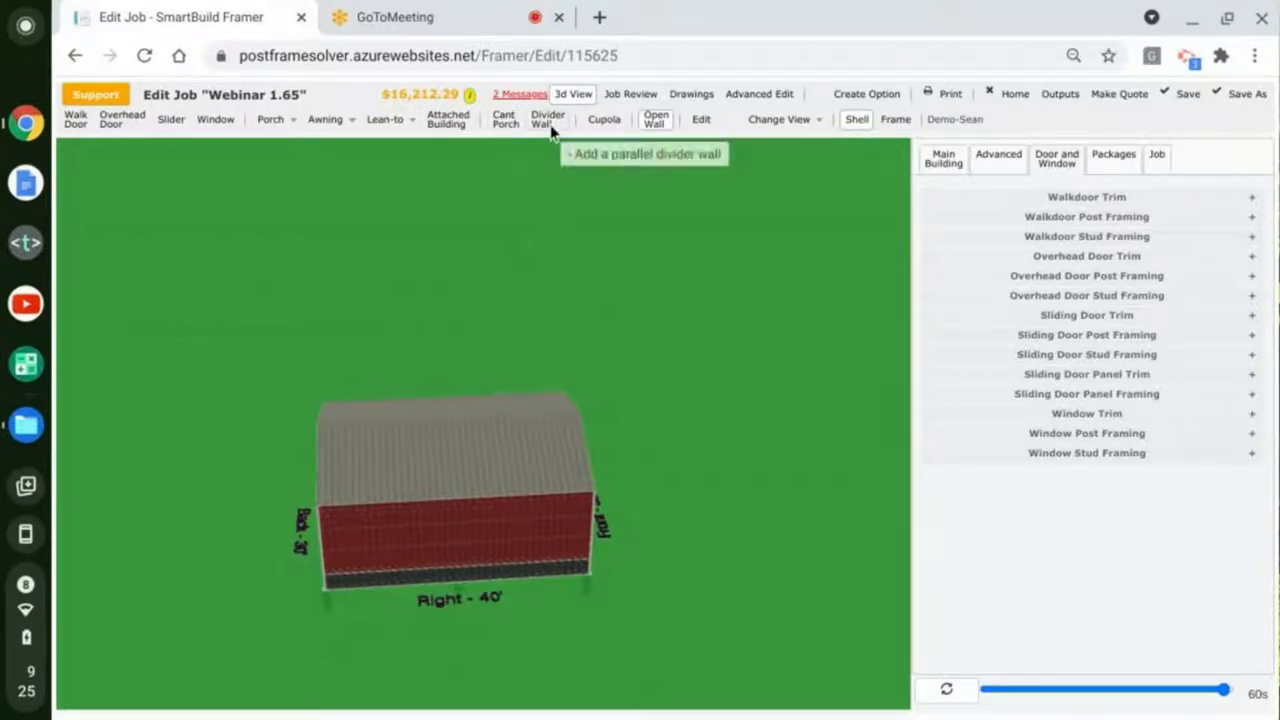
drag(688, 271, 723, 381)
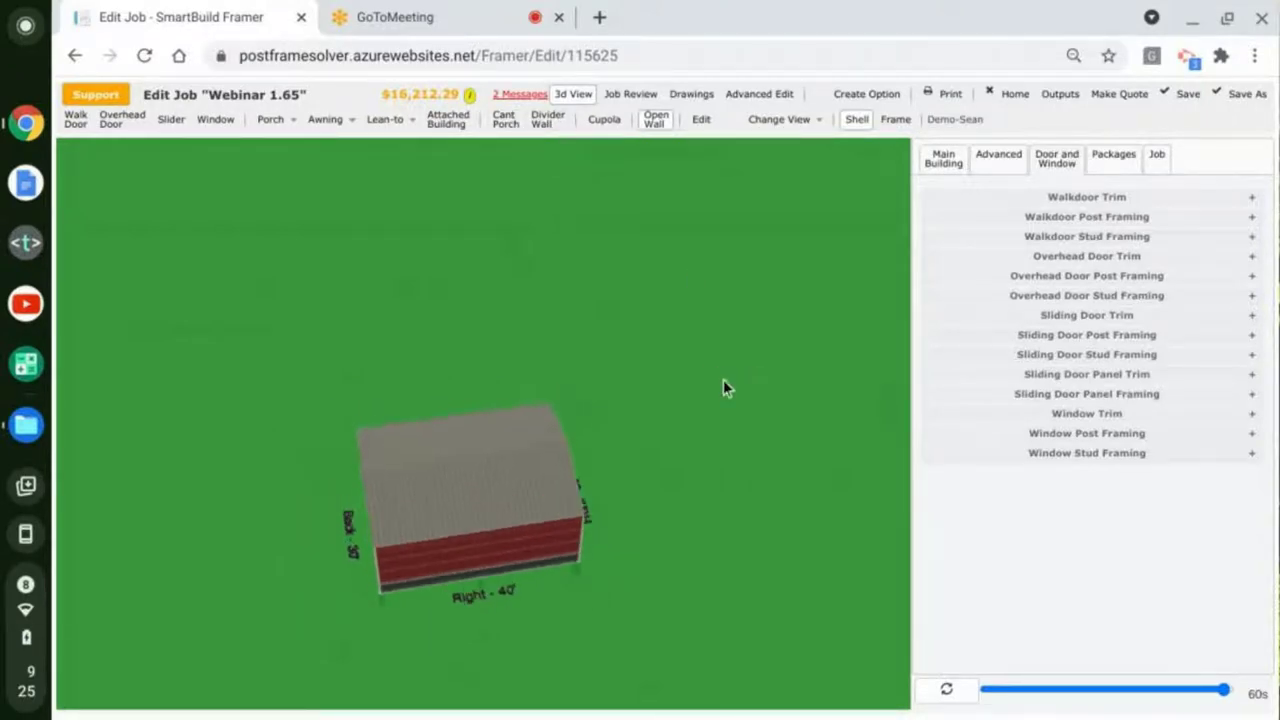
click(906, 120)
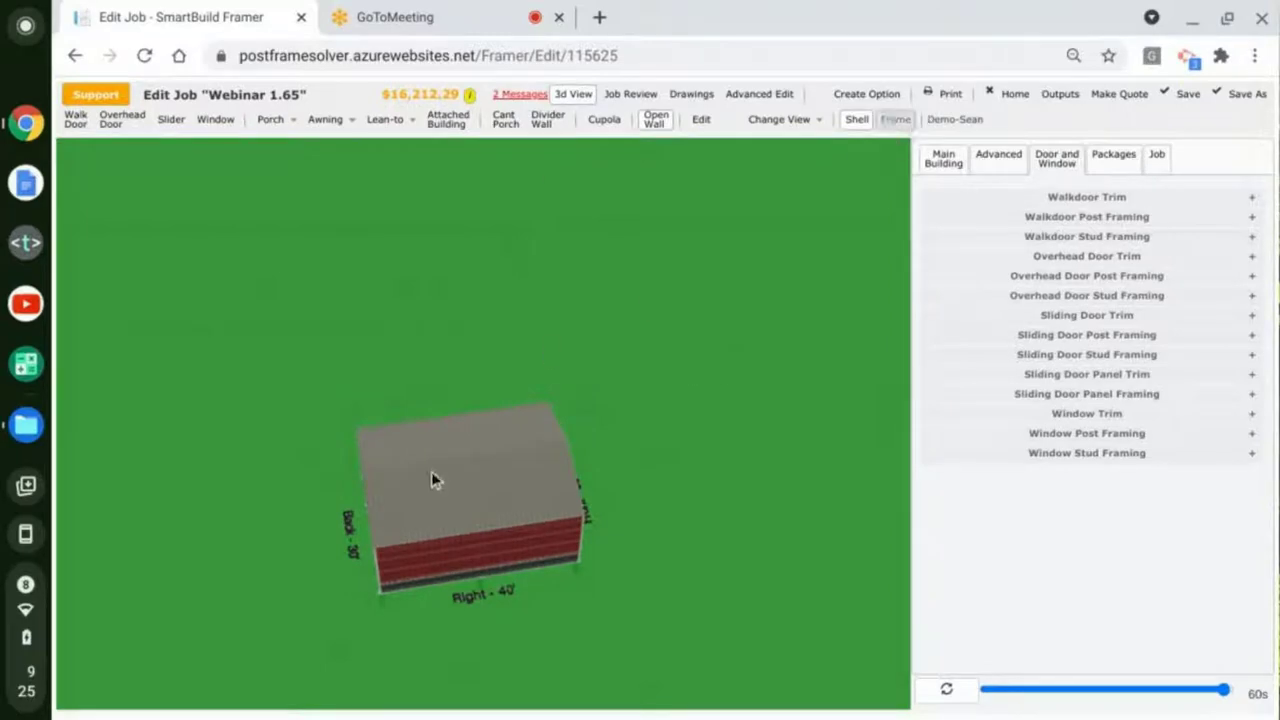
scroll(469, 576, up, 5)
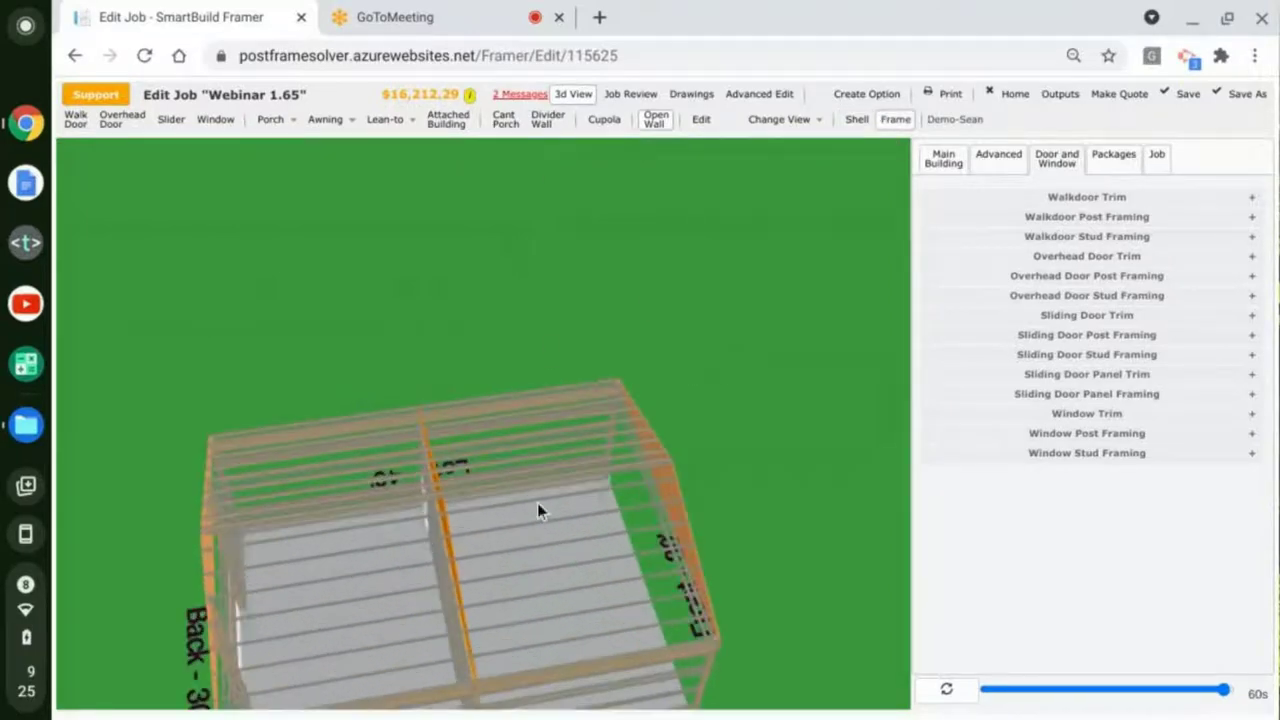
scroll(583, 415, up, 10)
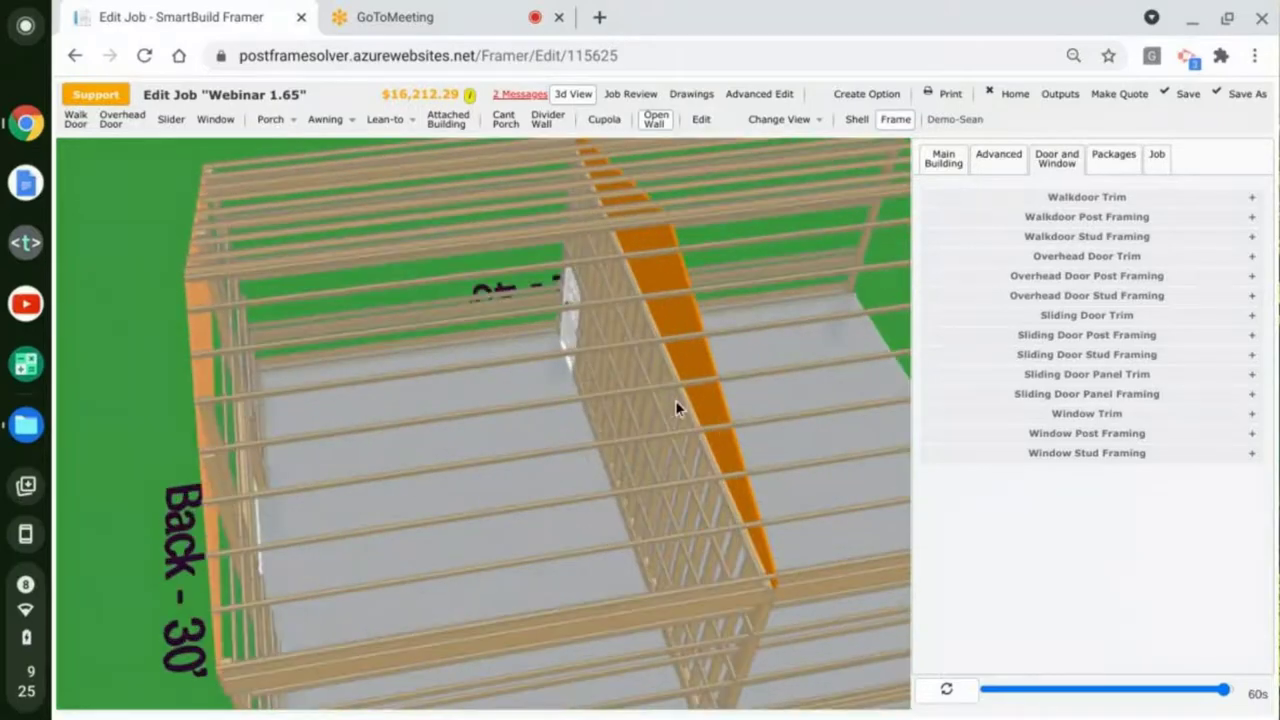
scroll(598, 378, down, 5)
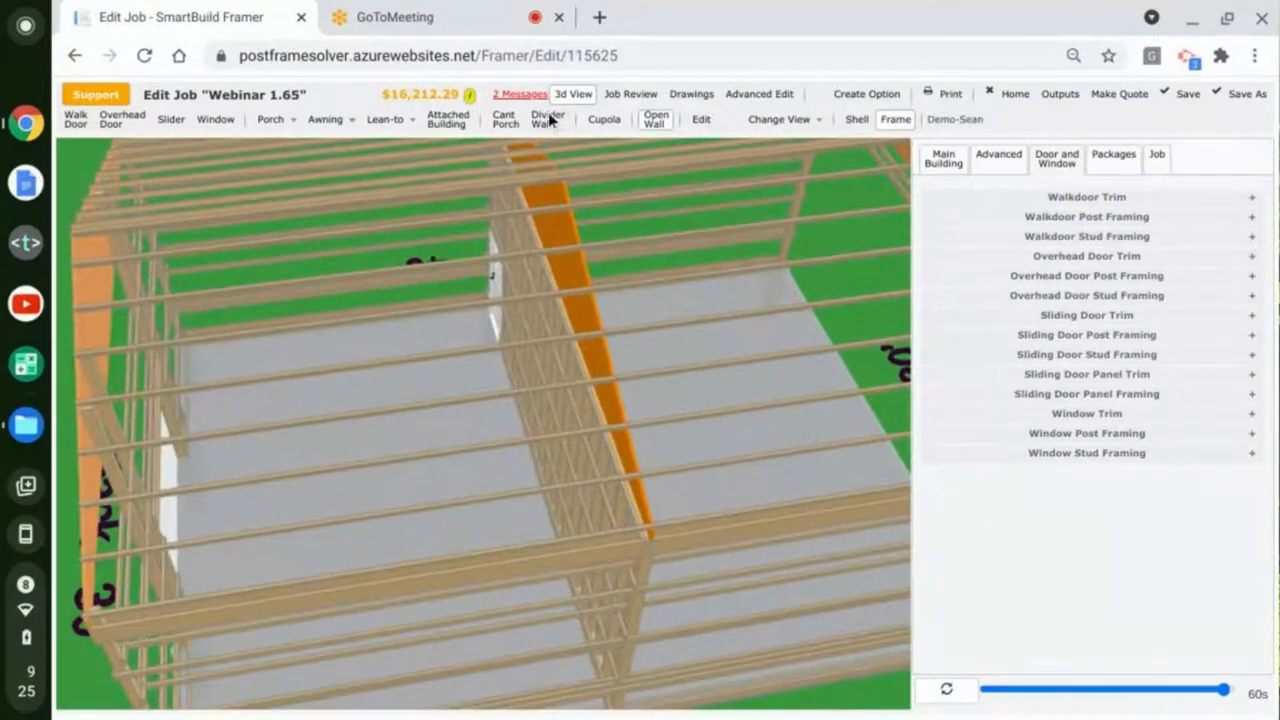
scroll(549, 253, down, 3)
scroll(549, 253, down, 2)
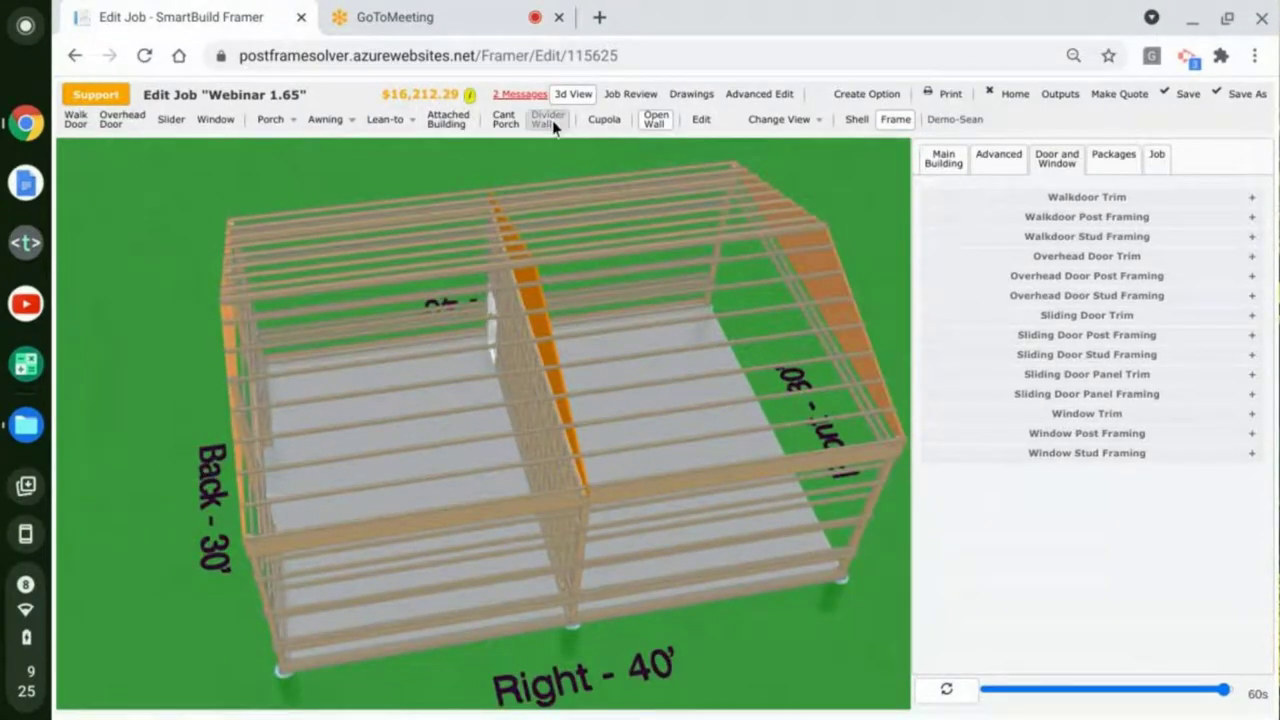
Step: Add a divider wall parallel to the back wall with start 0', length 0' and an 8' offset
click(547, 121)
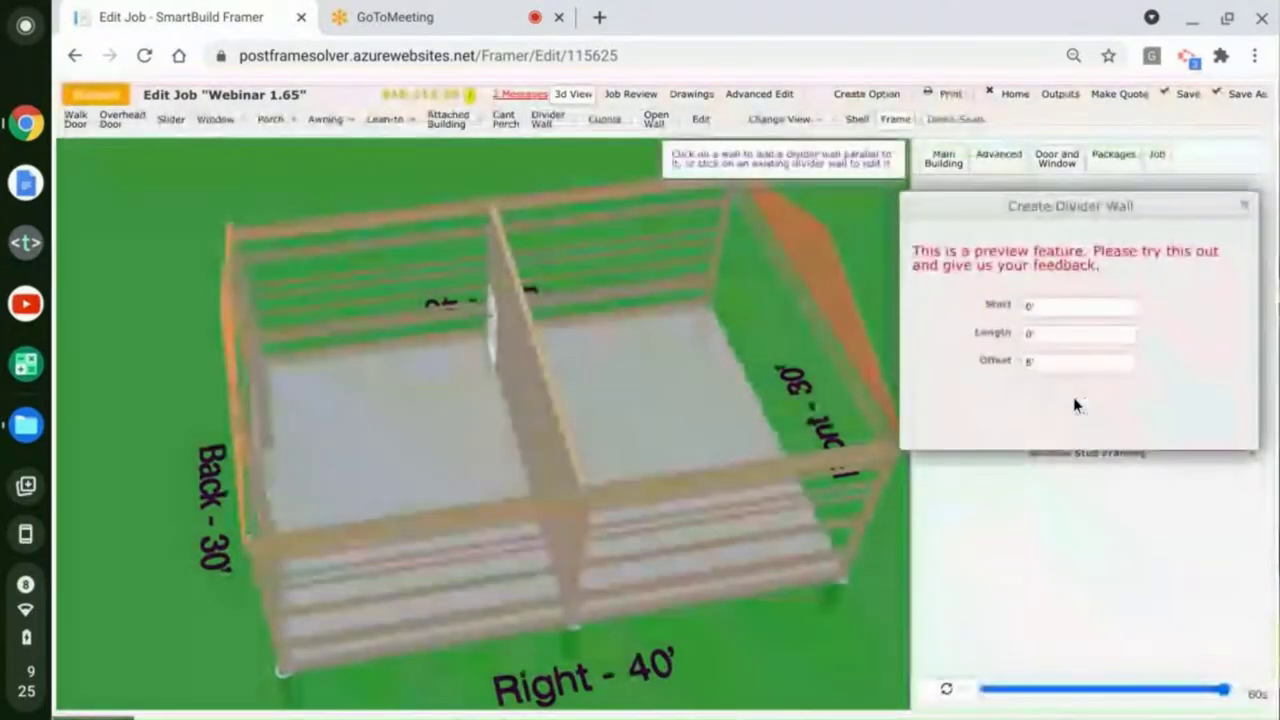
click(1040, 307)
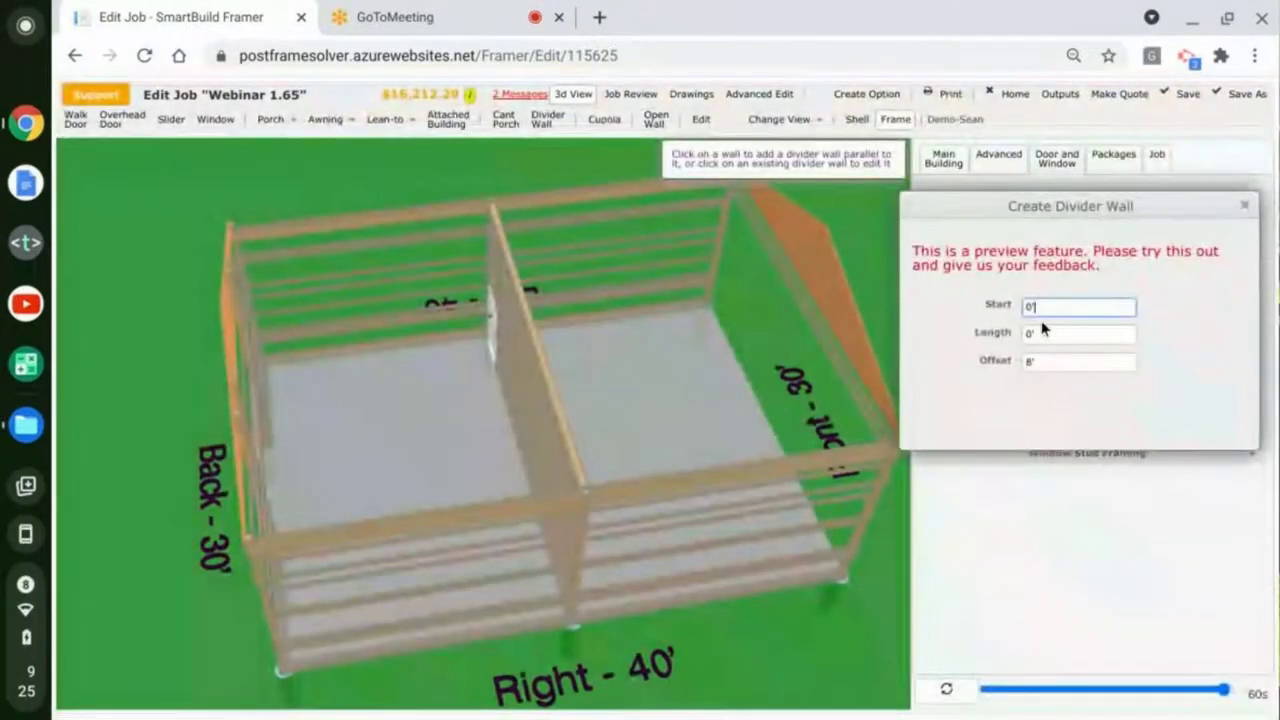
scroll(630, 445, down, 4)
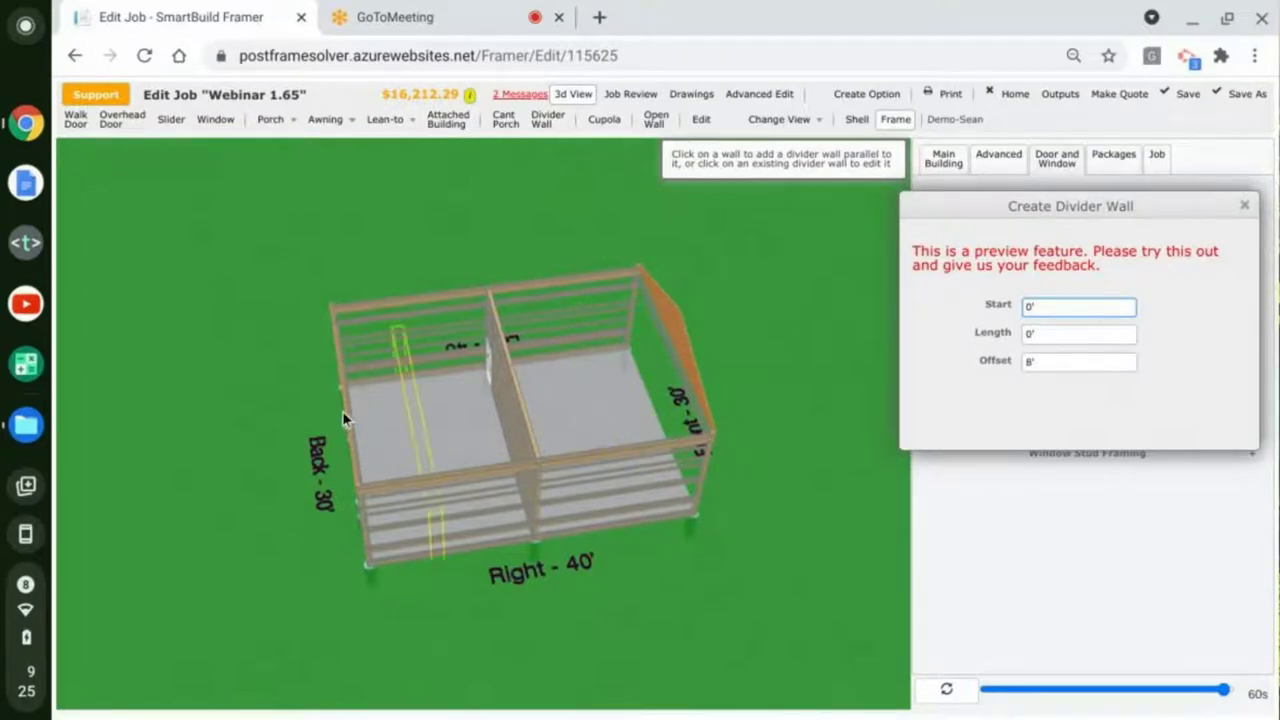
drag(342, 411, 416, 401)
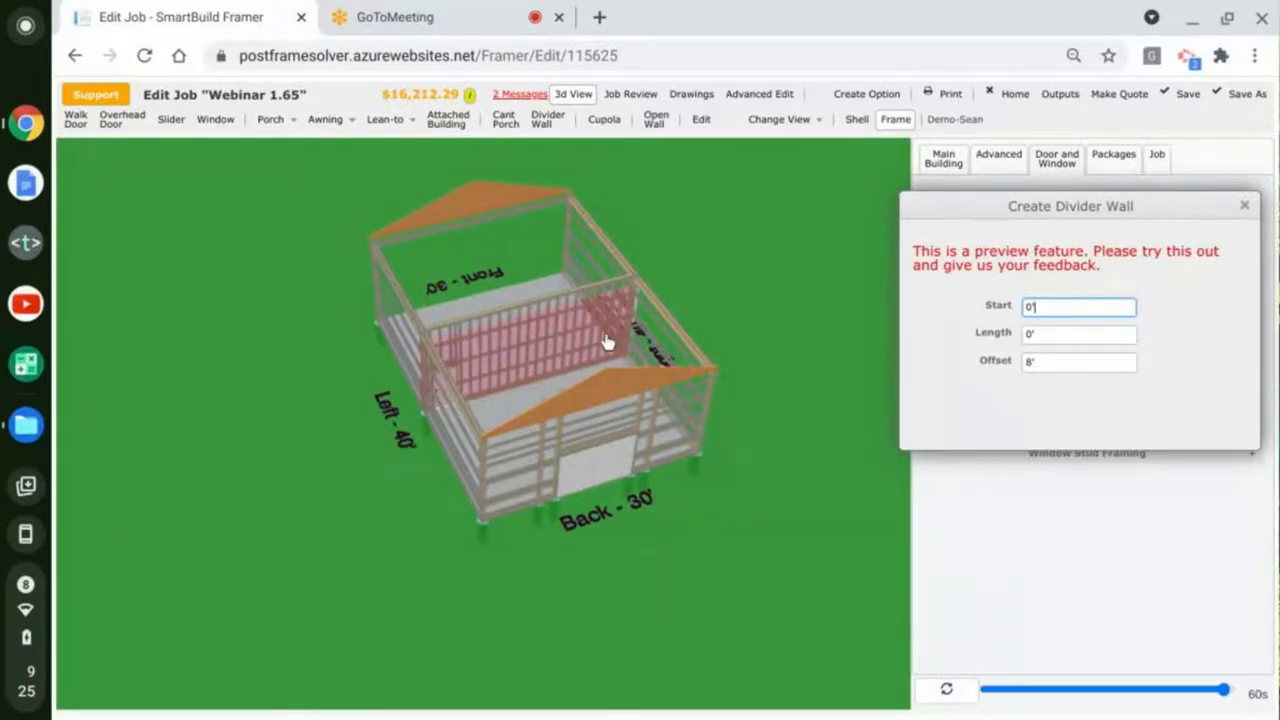
drag(613, 405, 728, 616)
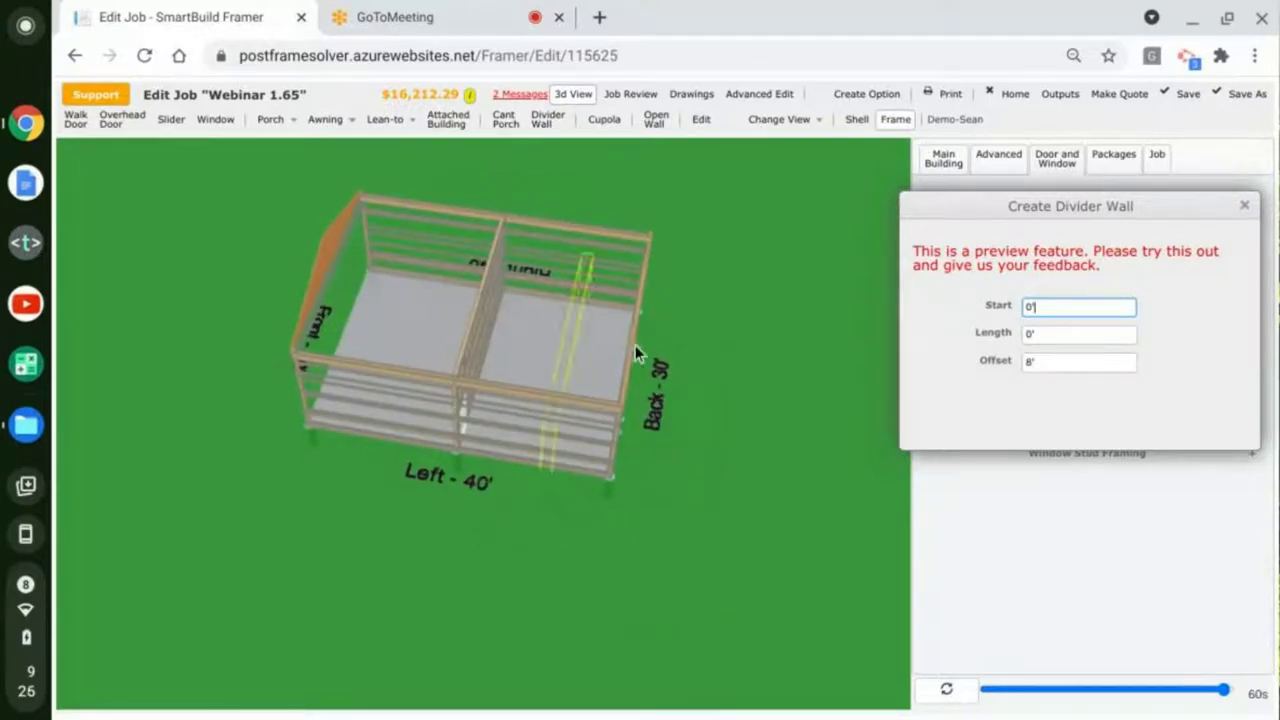
scroll(637, 346, up, 2)
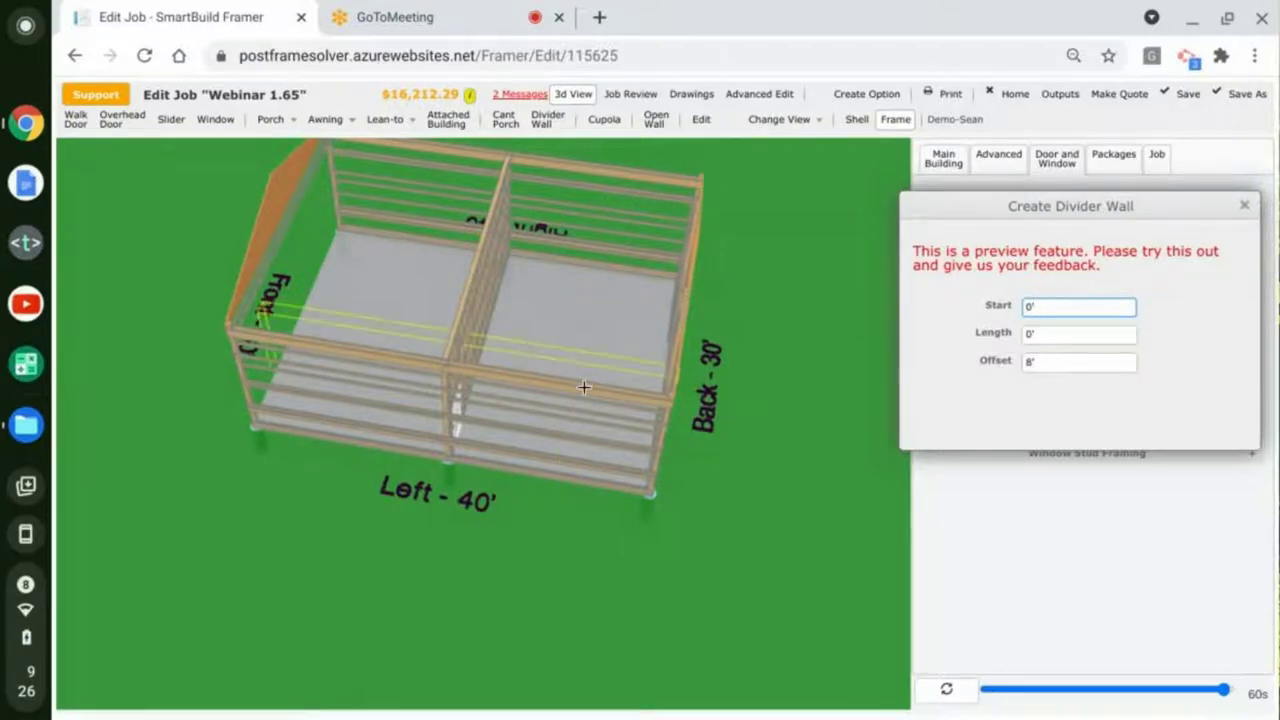
click(1035, 364)
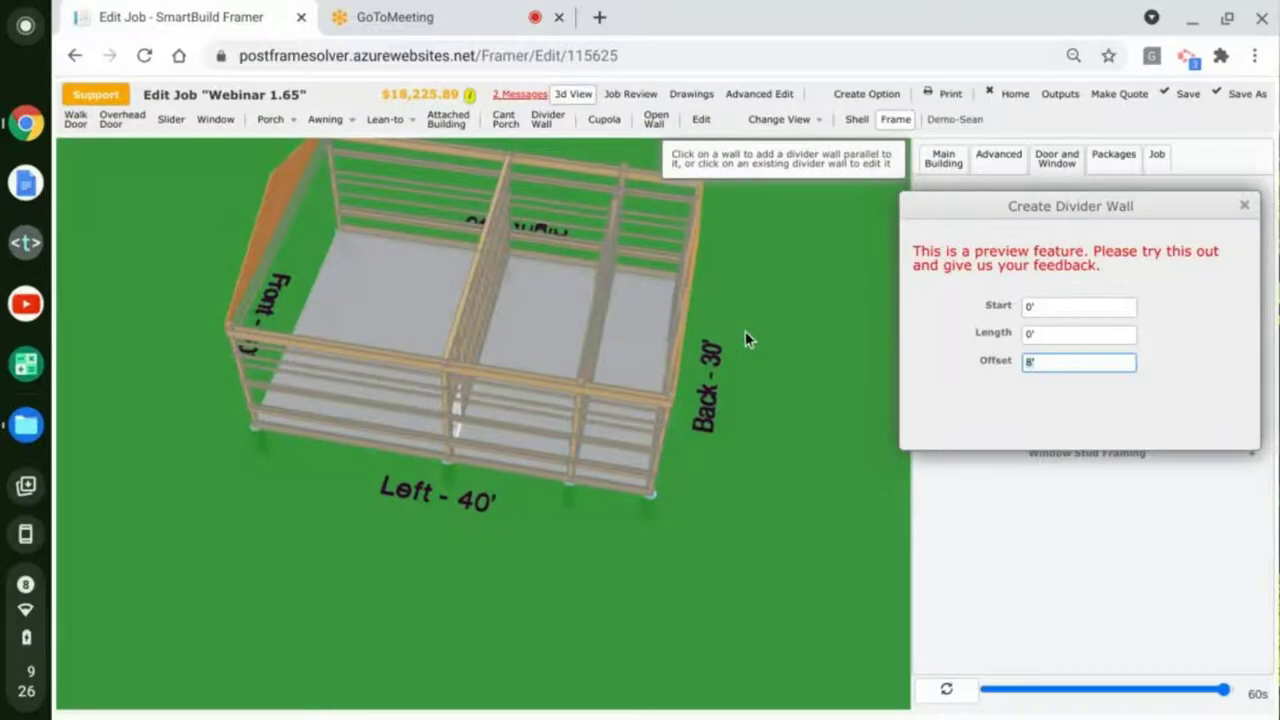
Step: Compare the added divider wall near the back with the existing one in the shell and frame displays
drag(745, 331, 700, 250)
click(866, 121)
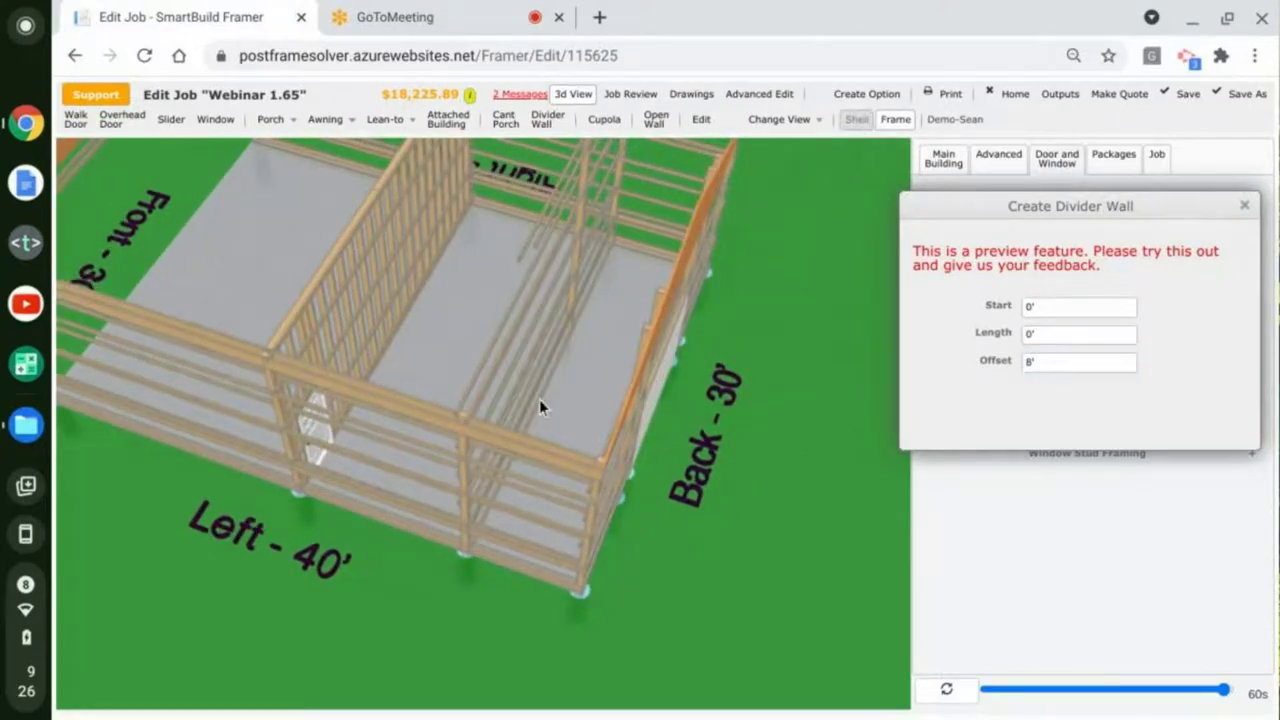
drag(551, 403, 600, 380)
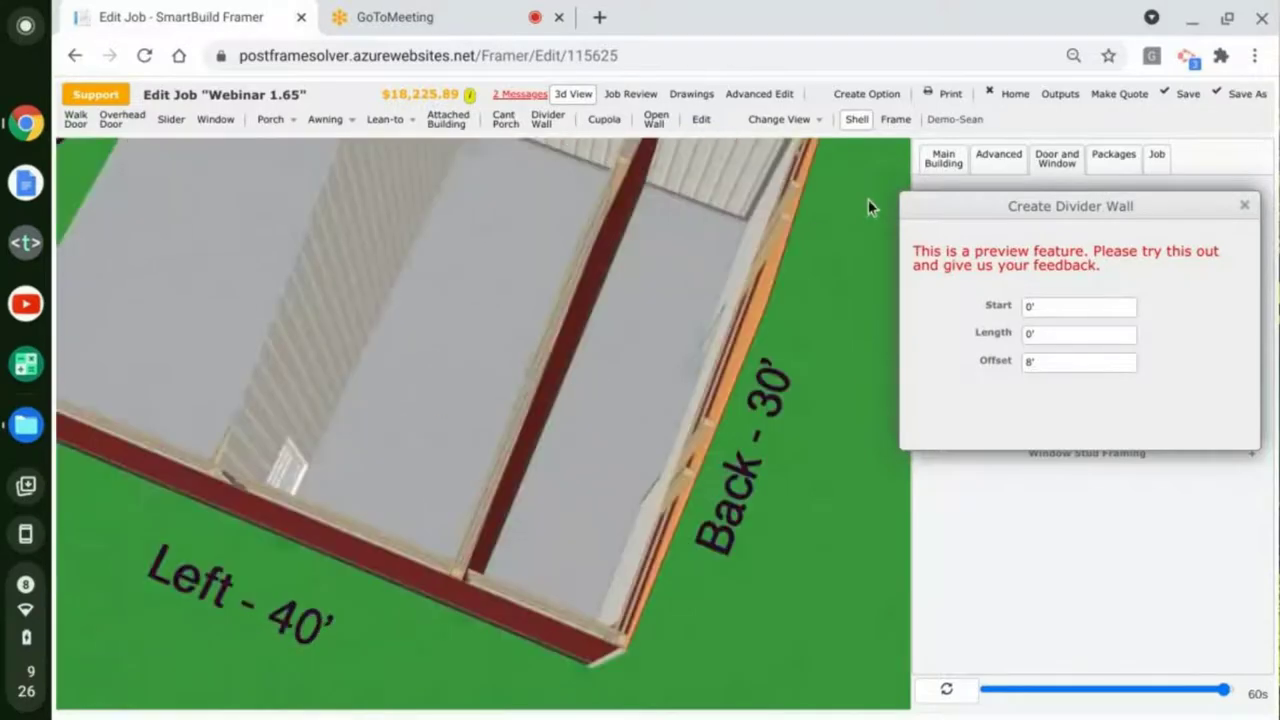
click(896, 119)
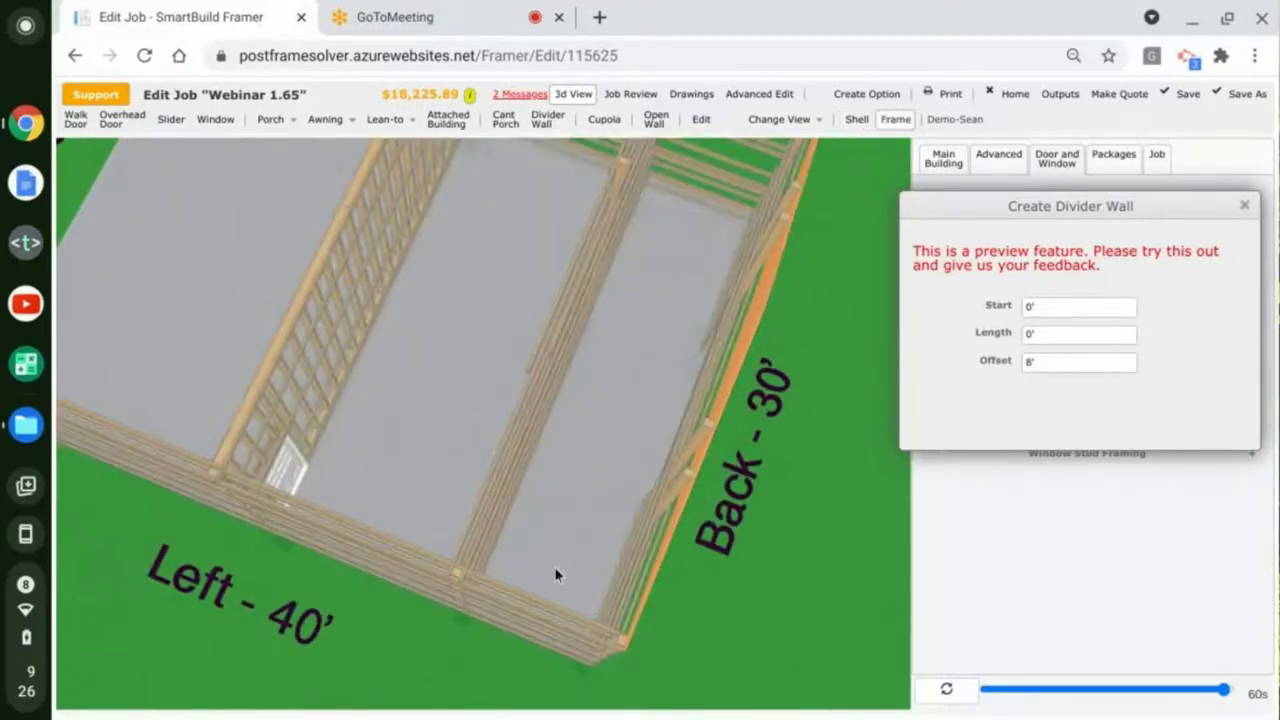
drag(431, 449, 609, 369)
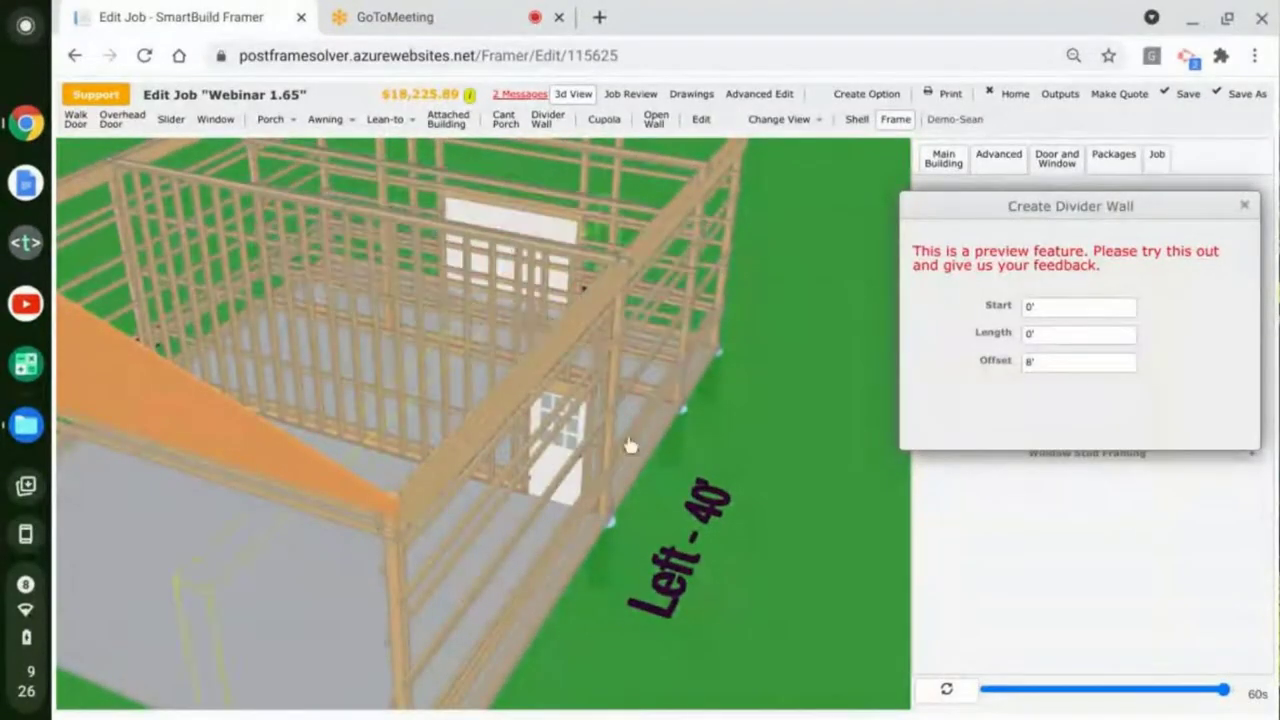
Step: Open the walkdoor divider wall INT-1 in Advanced Edit and review its advanced framing, sheathing and trim settings
drag(760, 543, 640, 612)
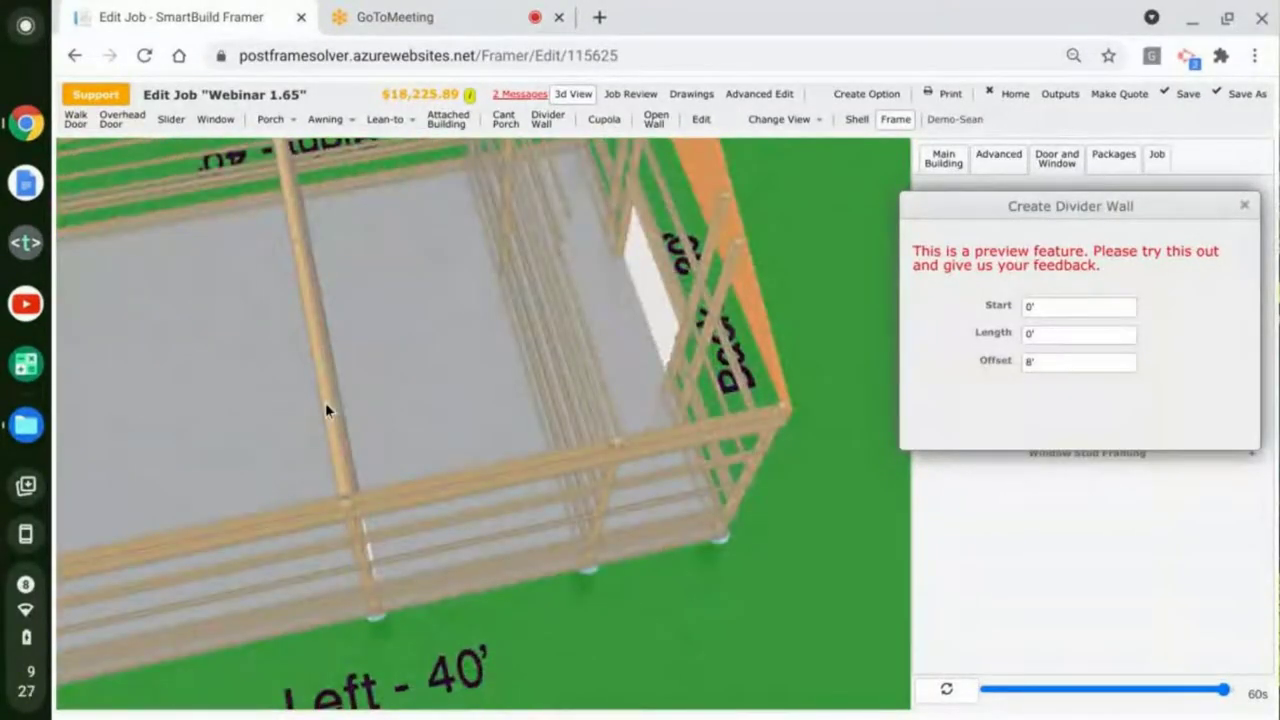
scroll(329, 402, down, 3)
drag(771, 609, 683, 437)
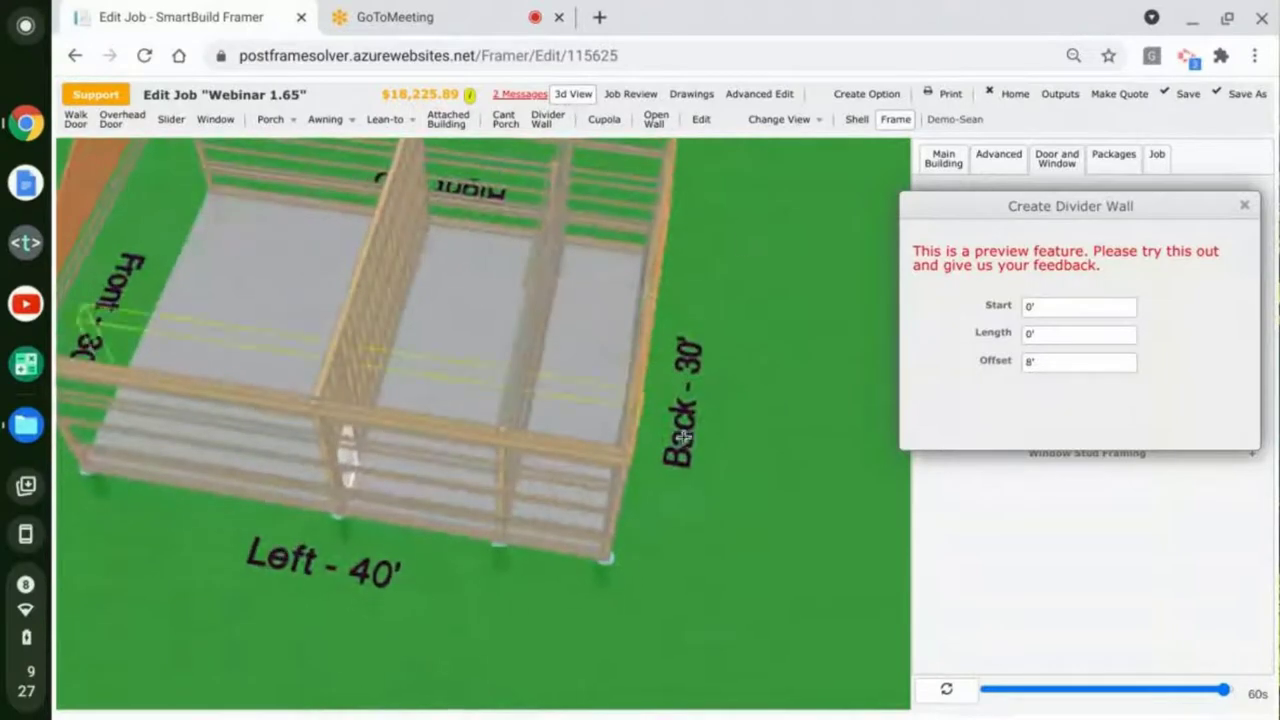
click(760, 94)
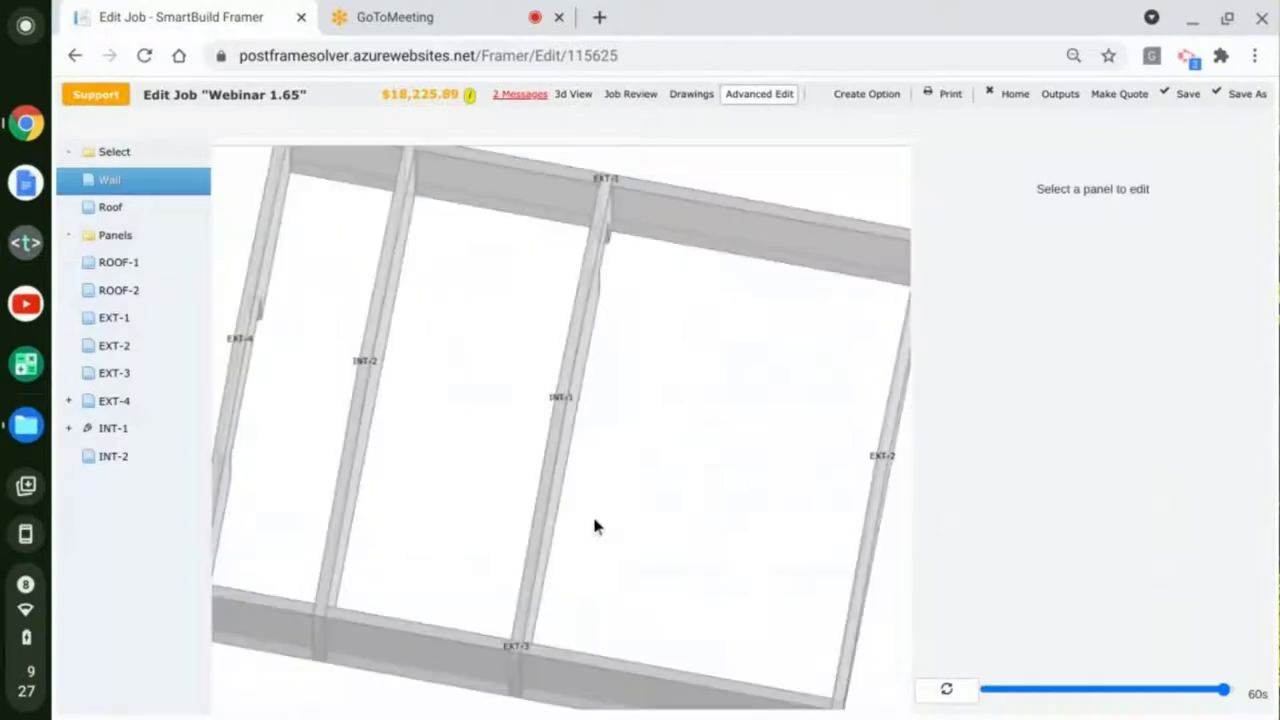
drag(592, 527, 574, 494)
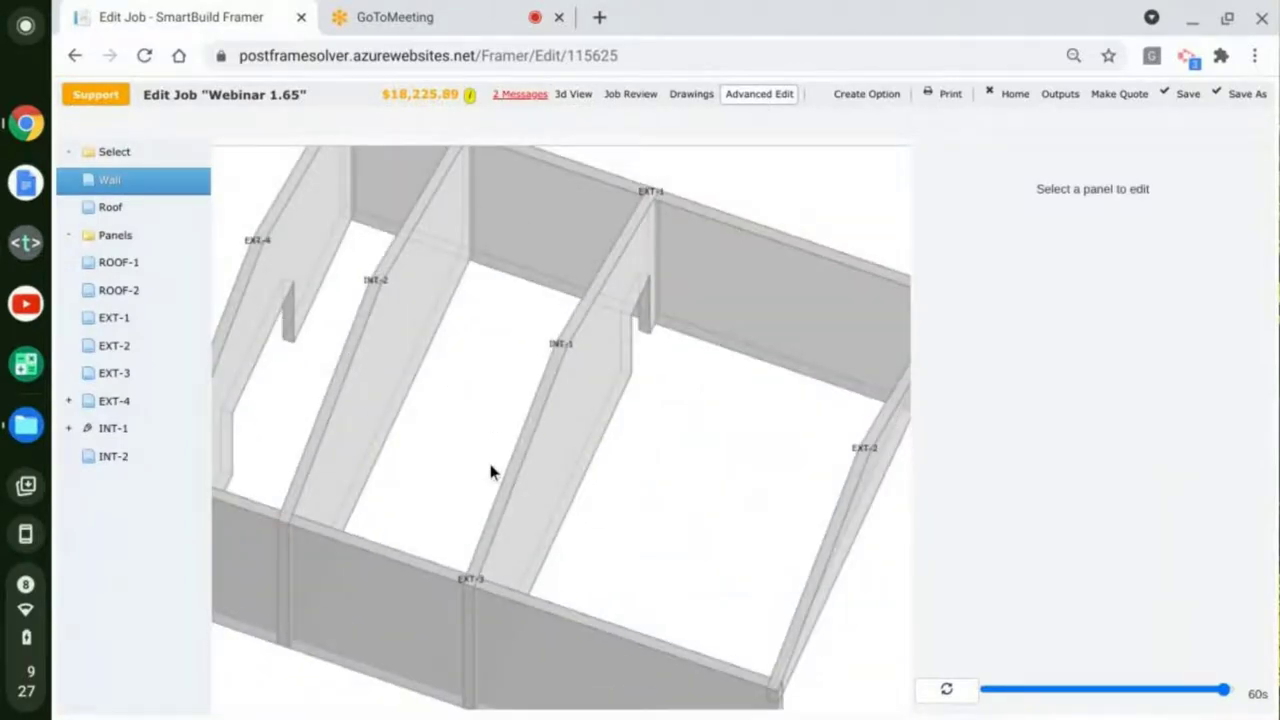
drag(491, 471, 566, 391)
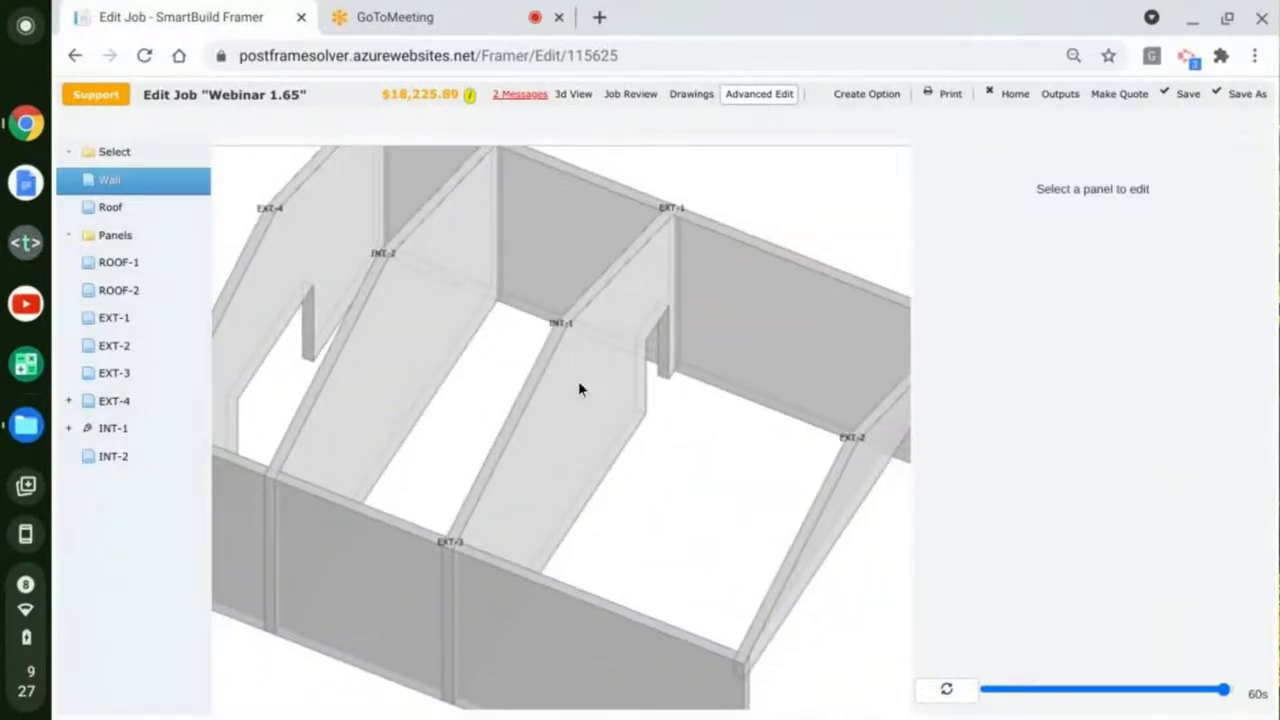
click(127, 431)
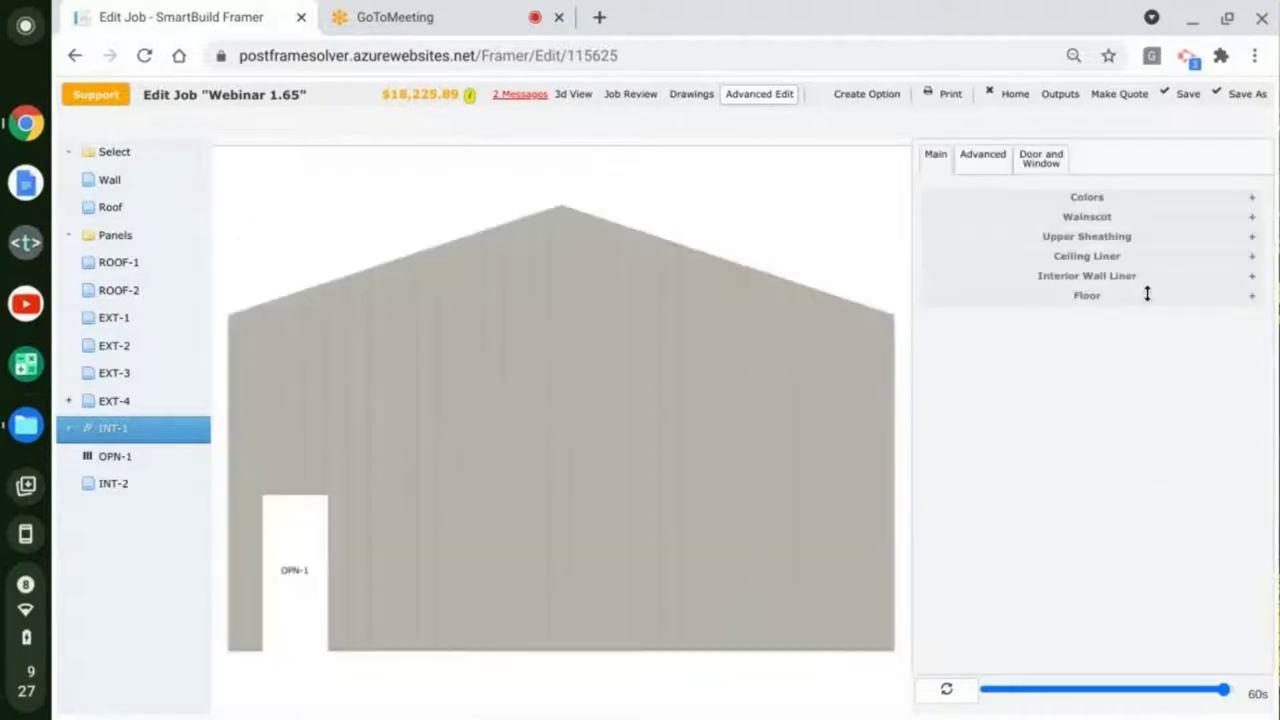
click(984, 160)
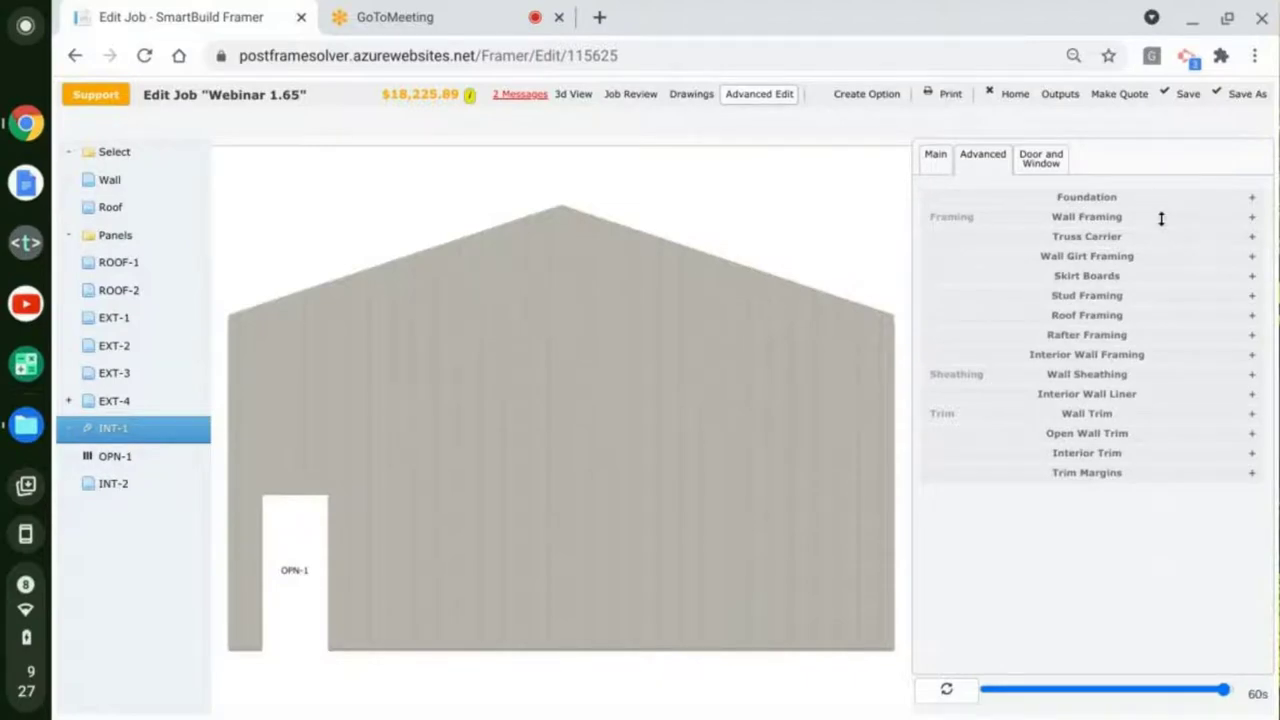
click(1161, 218)
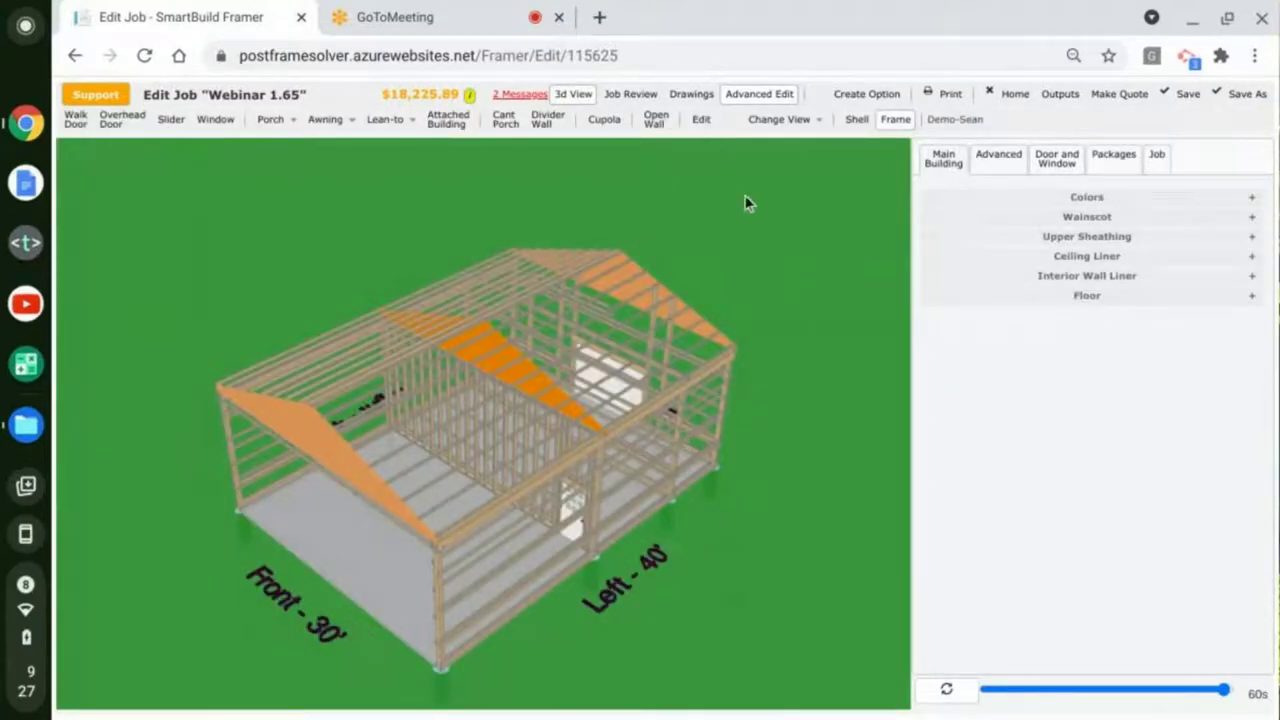
Step: Return to the full frame model and delete the divider wall offset 8' from the back wall
click(660, 600)
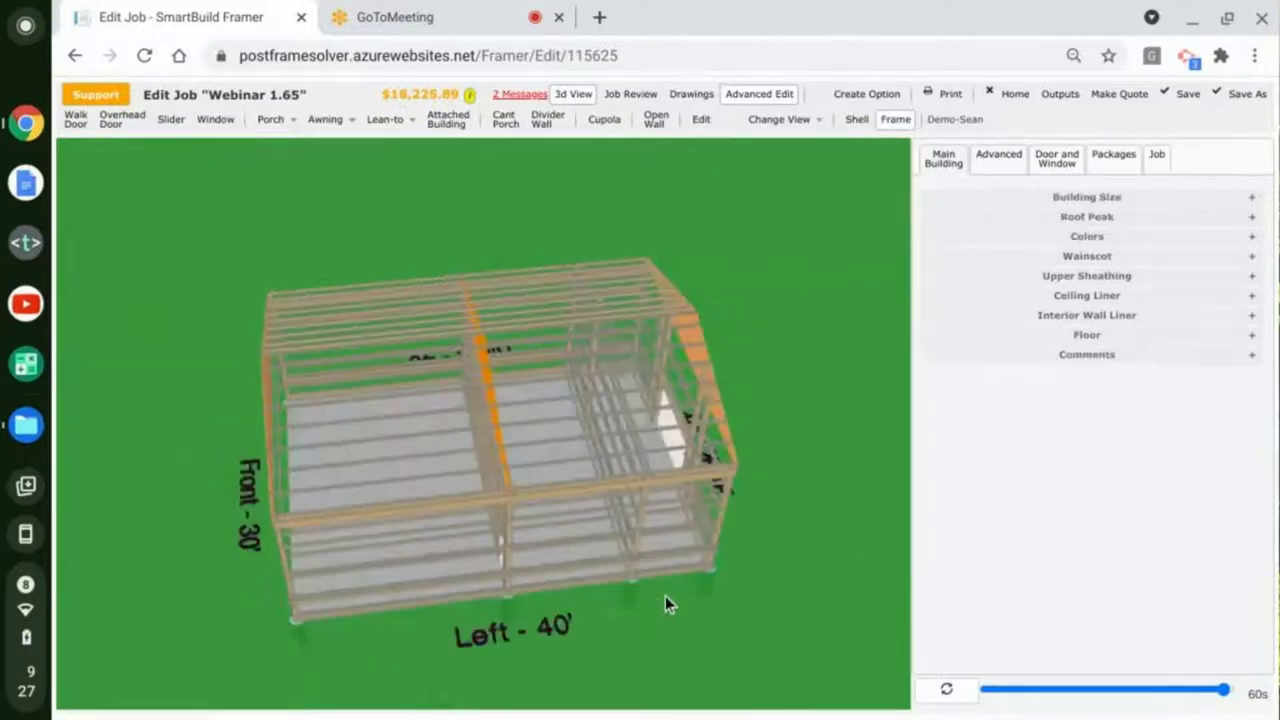
click(703, 120)
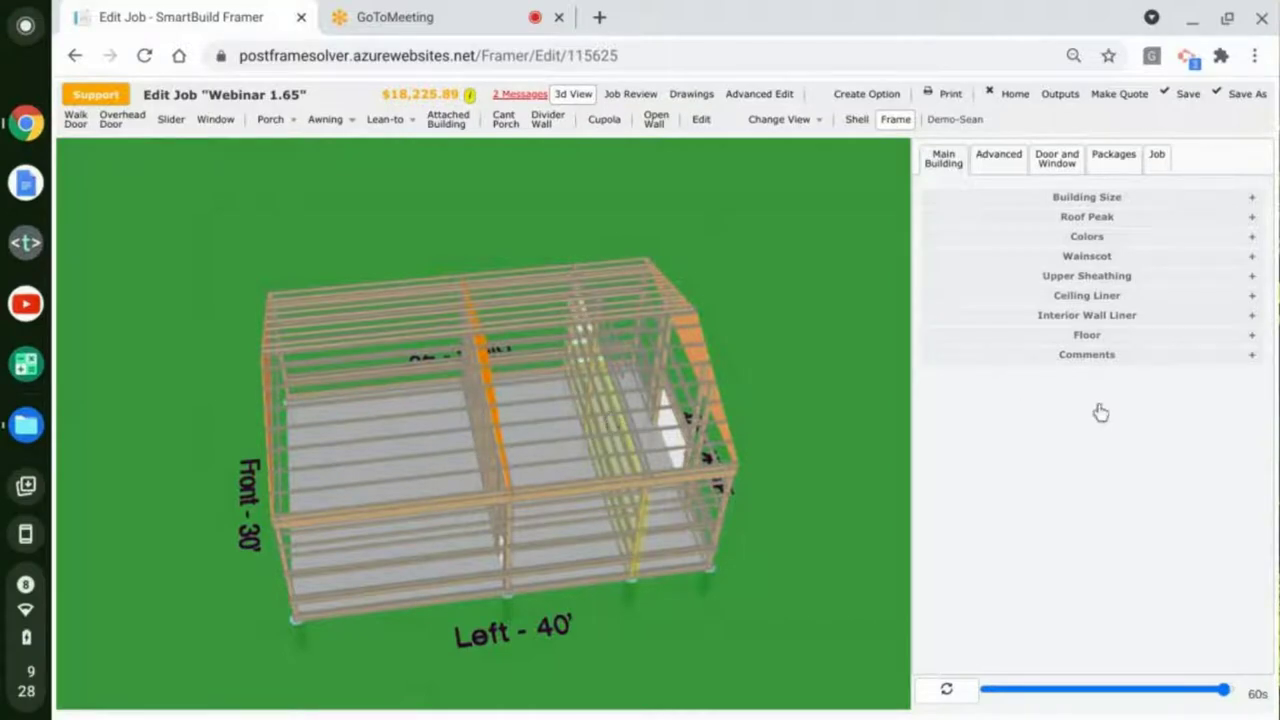
click(628, 427)
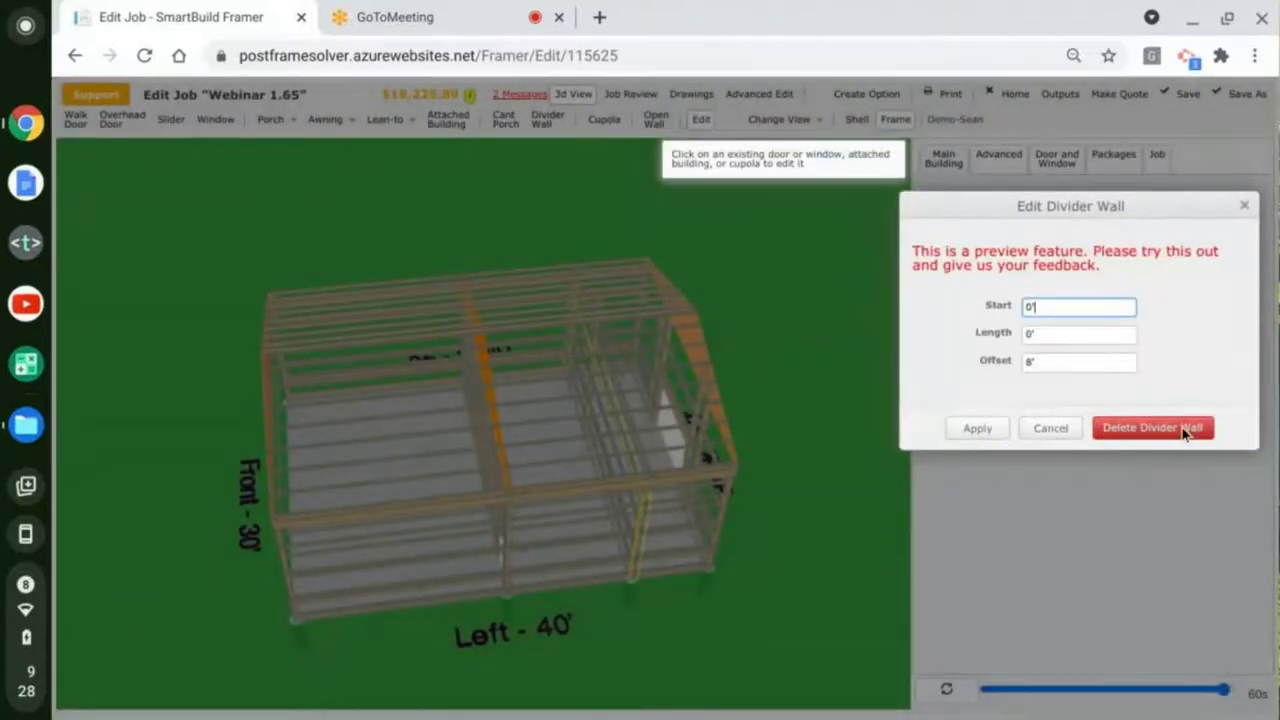
click(1160, 428)
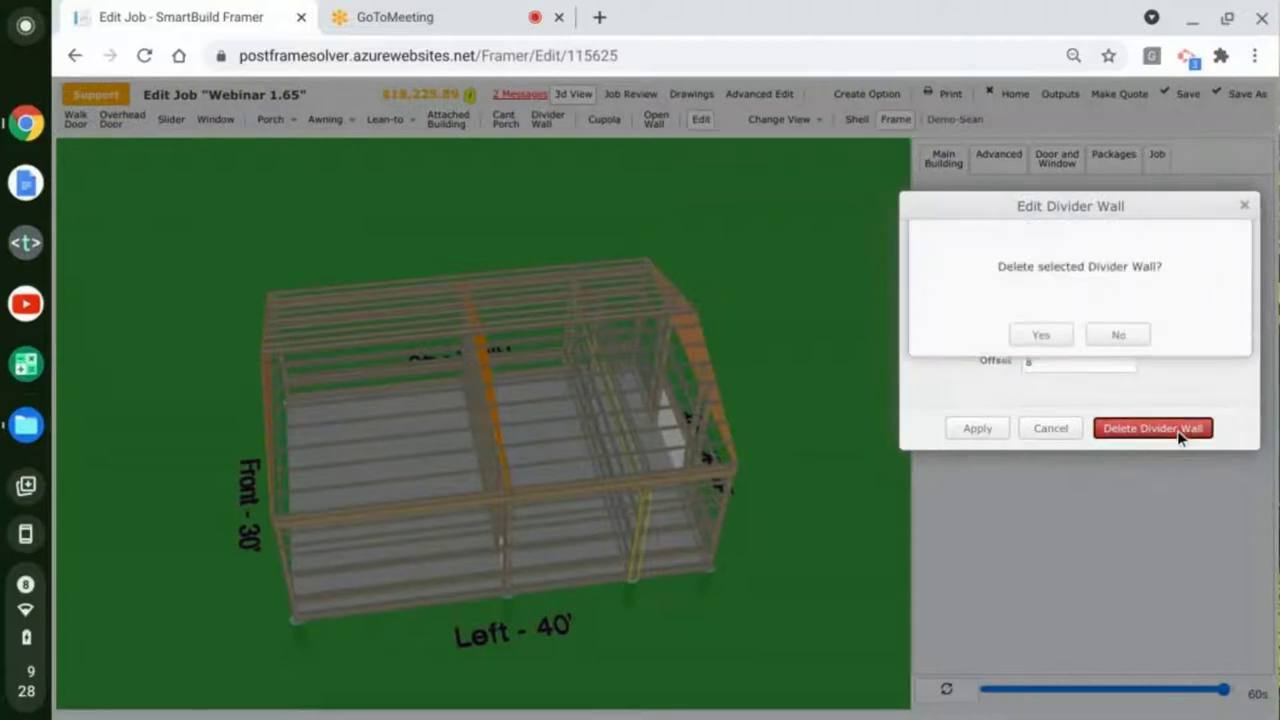
click(1041, 343)
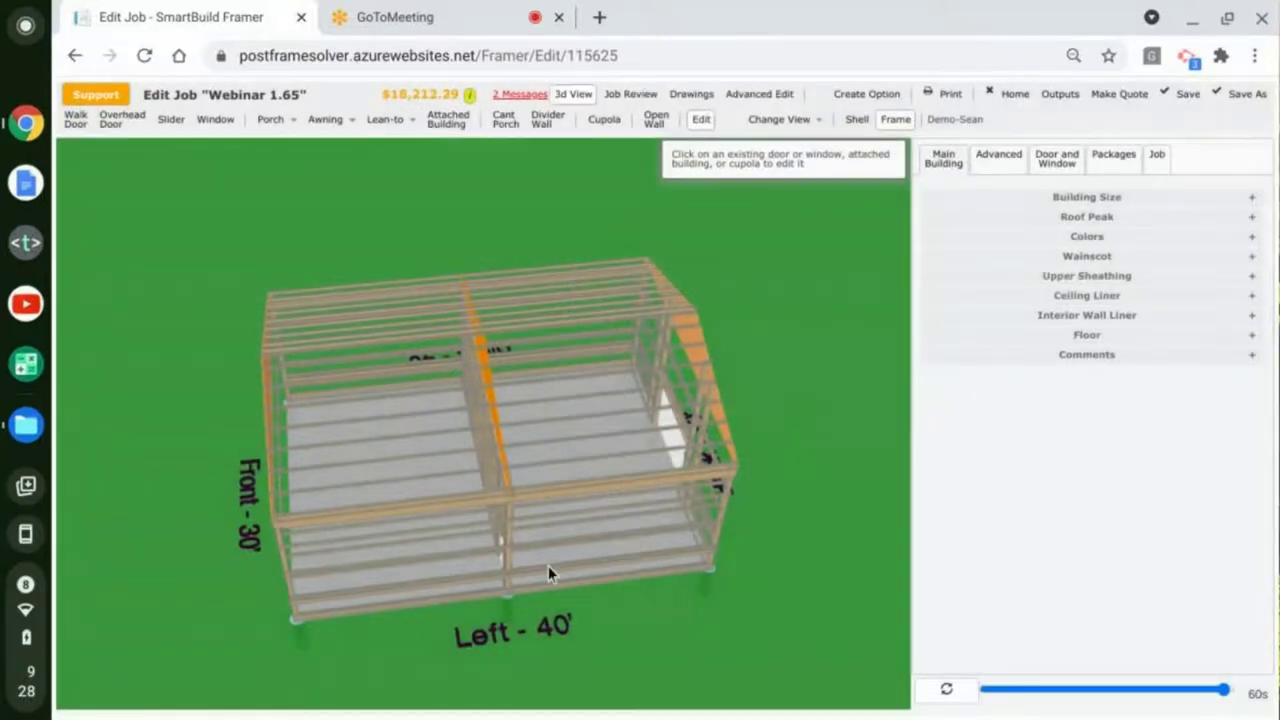
Step: Set up a cantilevered porch for the right wall with start 0', length 40' and an 8' offset
scroll(548, 565, down, 3)
mouse_move(511, 598)
mouse_down()
mouse_move(430, 604)
mouse_move(711, 627)
mouse_move(822, 590)
mouse_move(866, 612)
mouse_move(591, 601)
mouse_move(547, 567)
mouse_move(525, 580)
mouse_move(533, 594)
mouse_up()
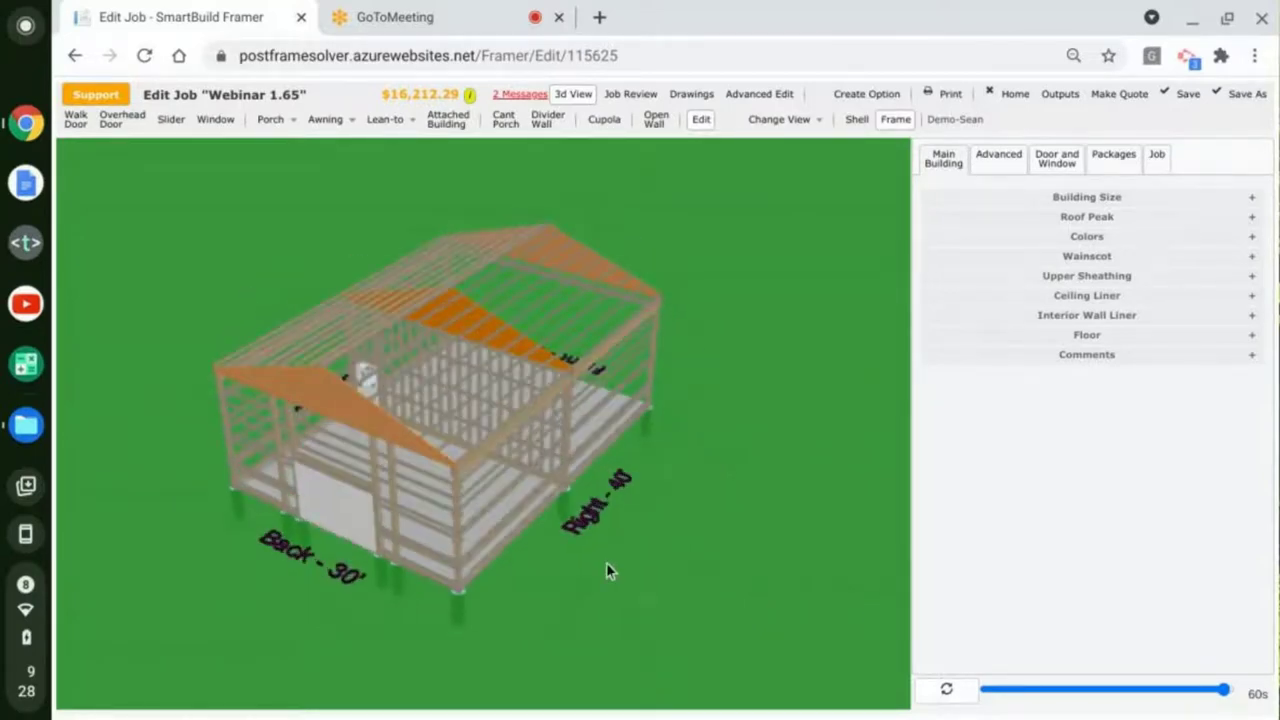
click(507, 127)
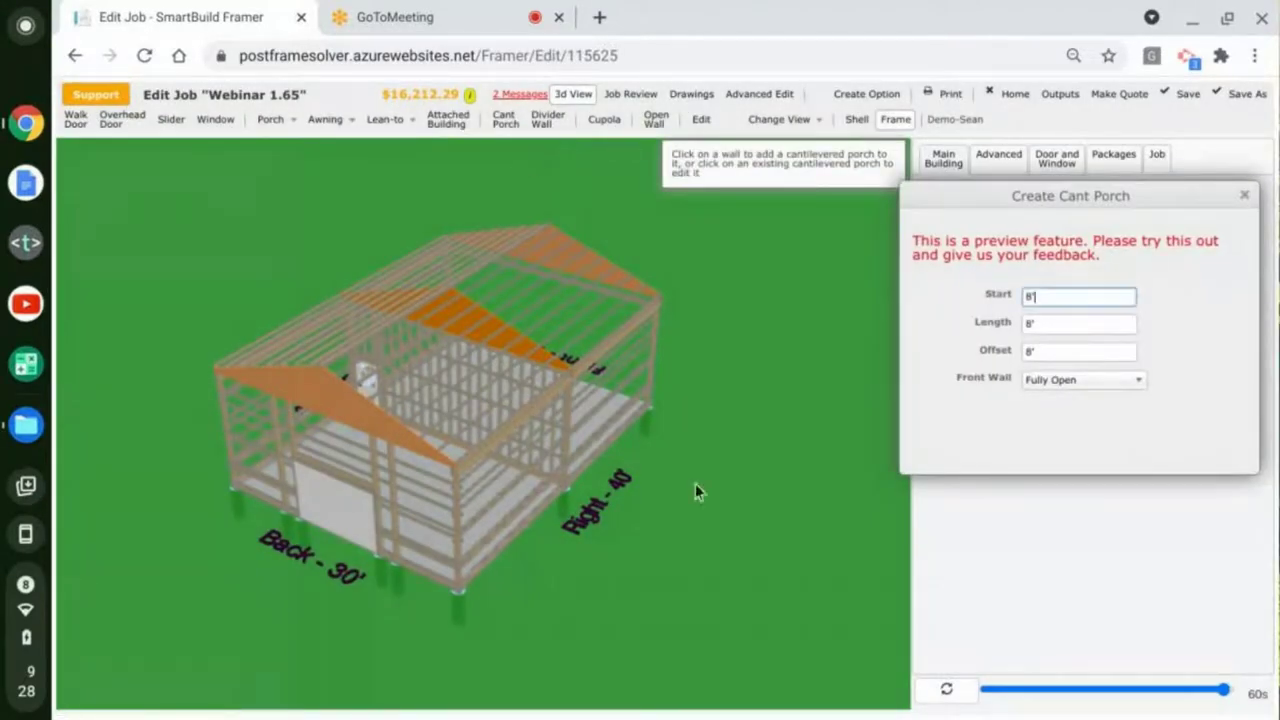
scroll(651, 558, down, 2)
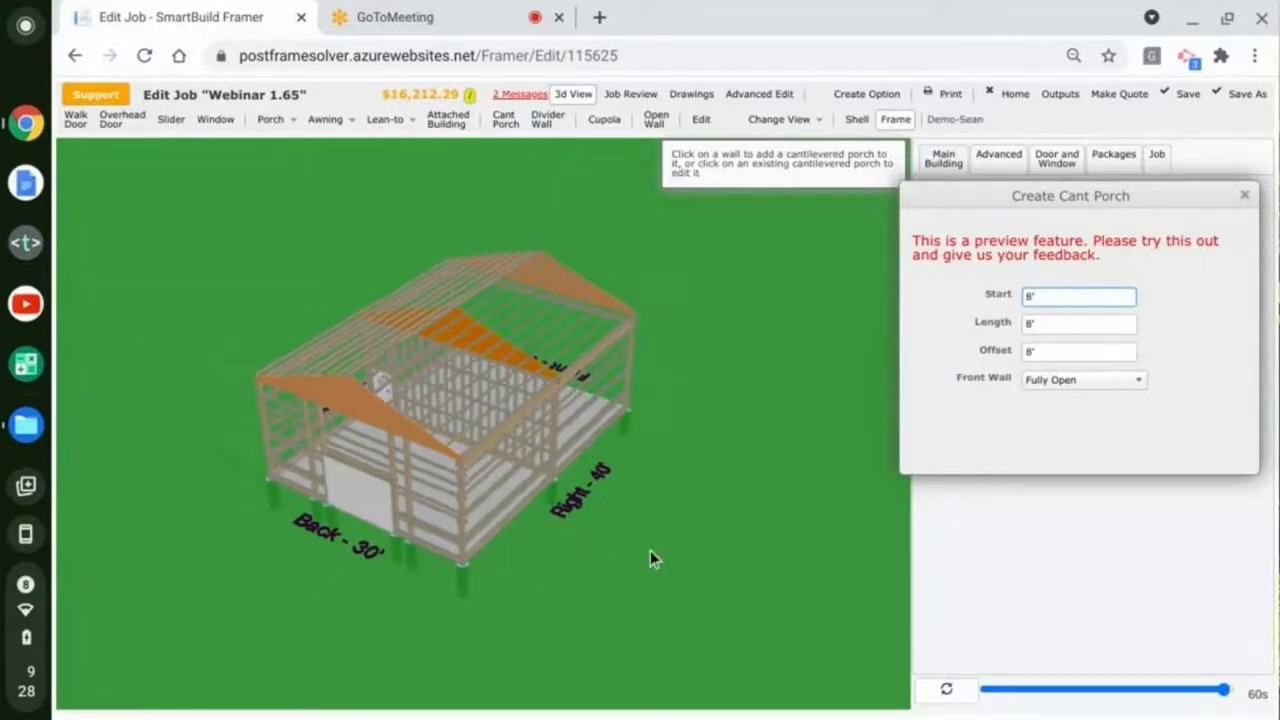
drag(639, 570, 984, 352)
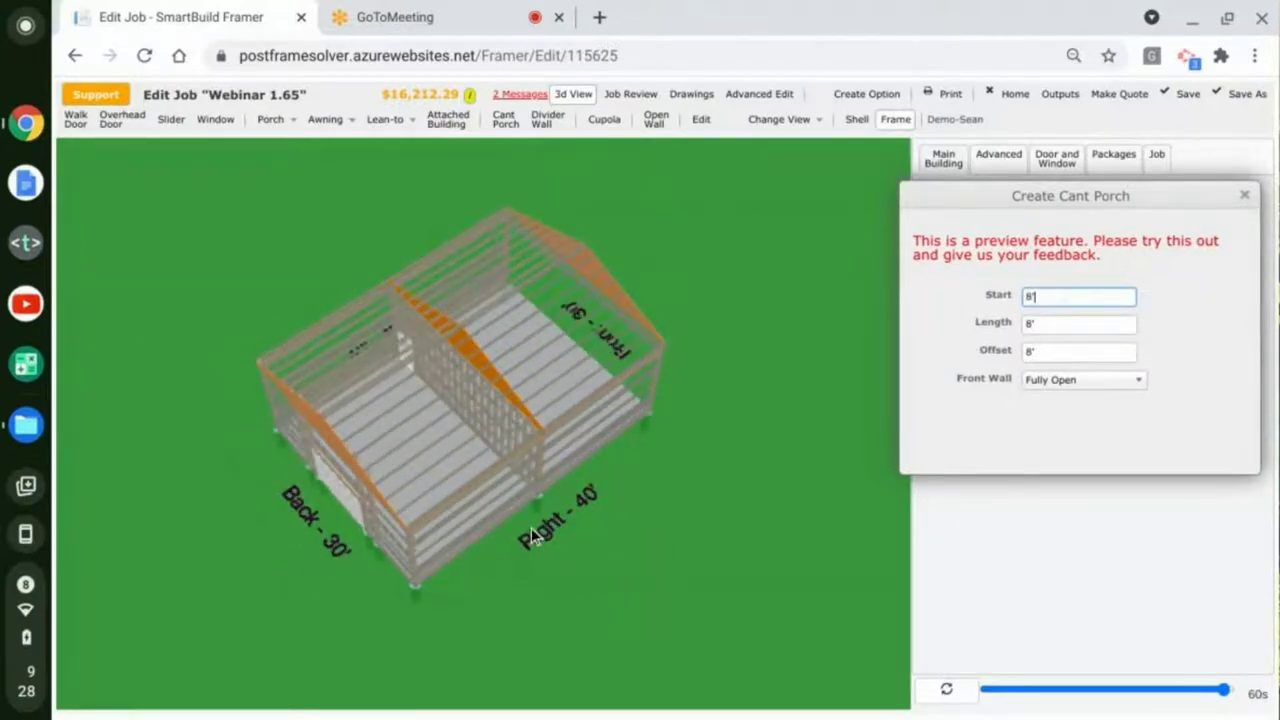
scroll(533, 537, up, 2)
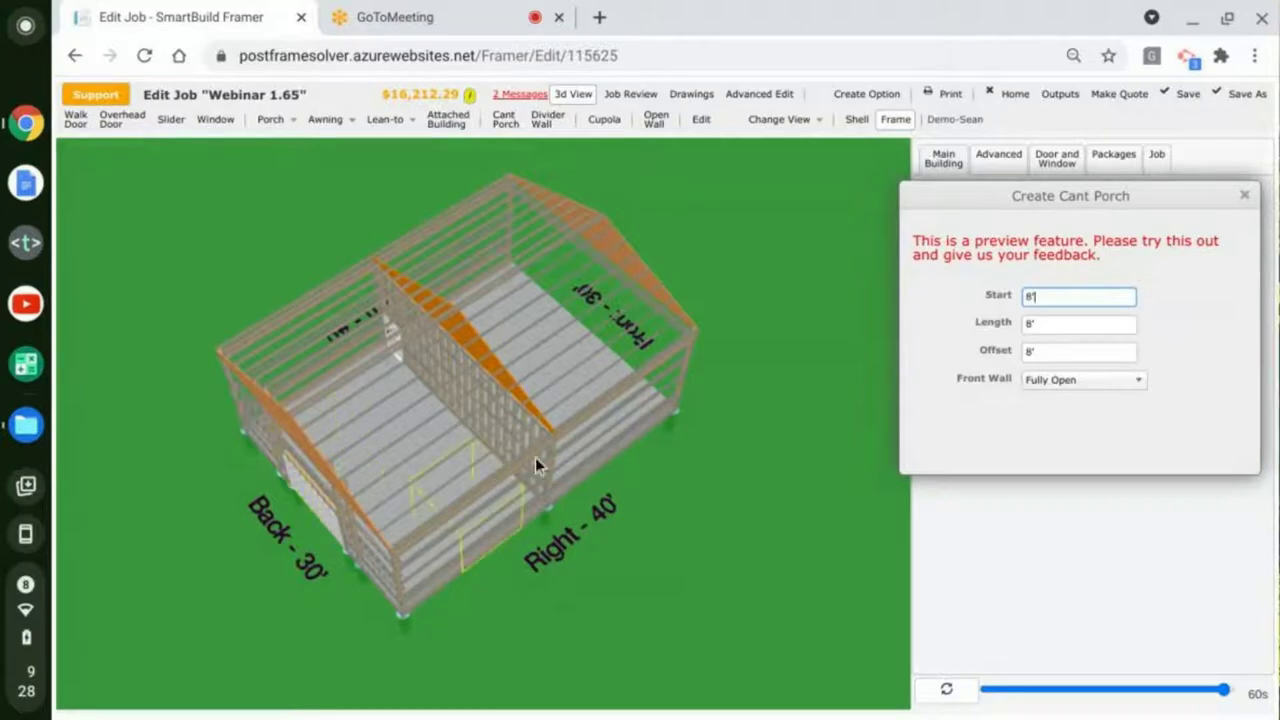
drag(576, 573, 423, 457)
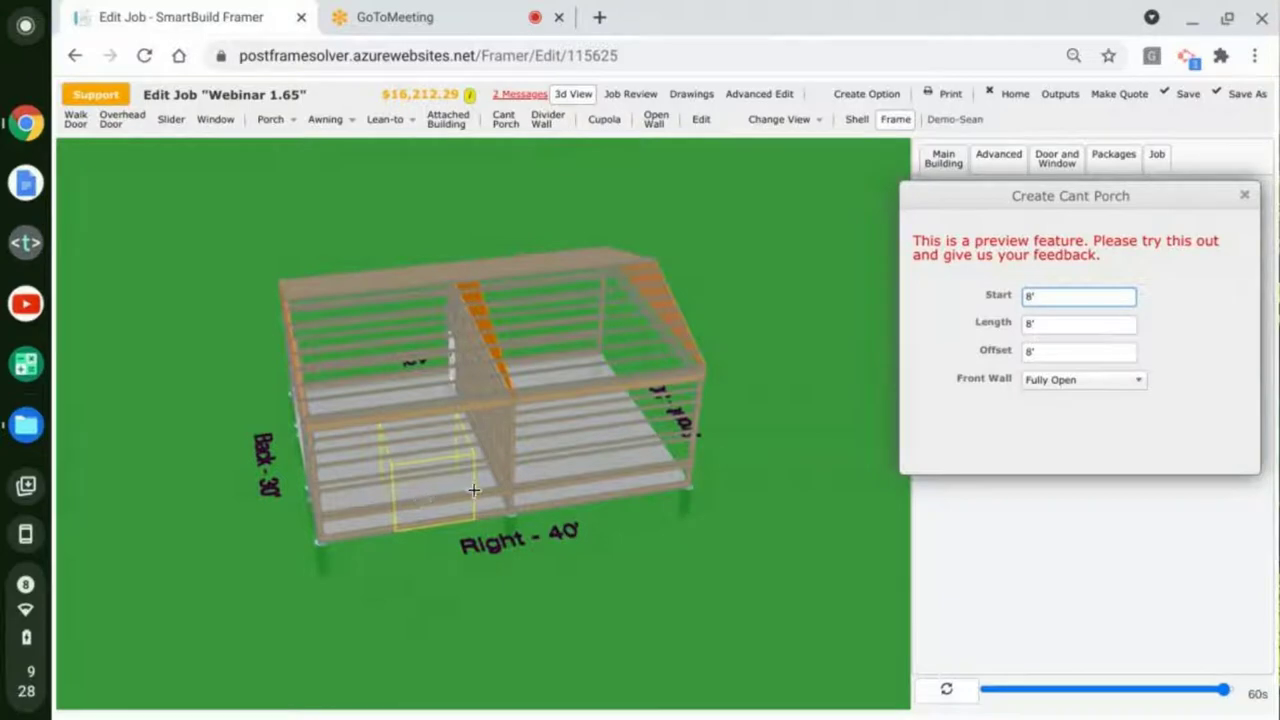
drag(437, 446, 409, 507)
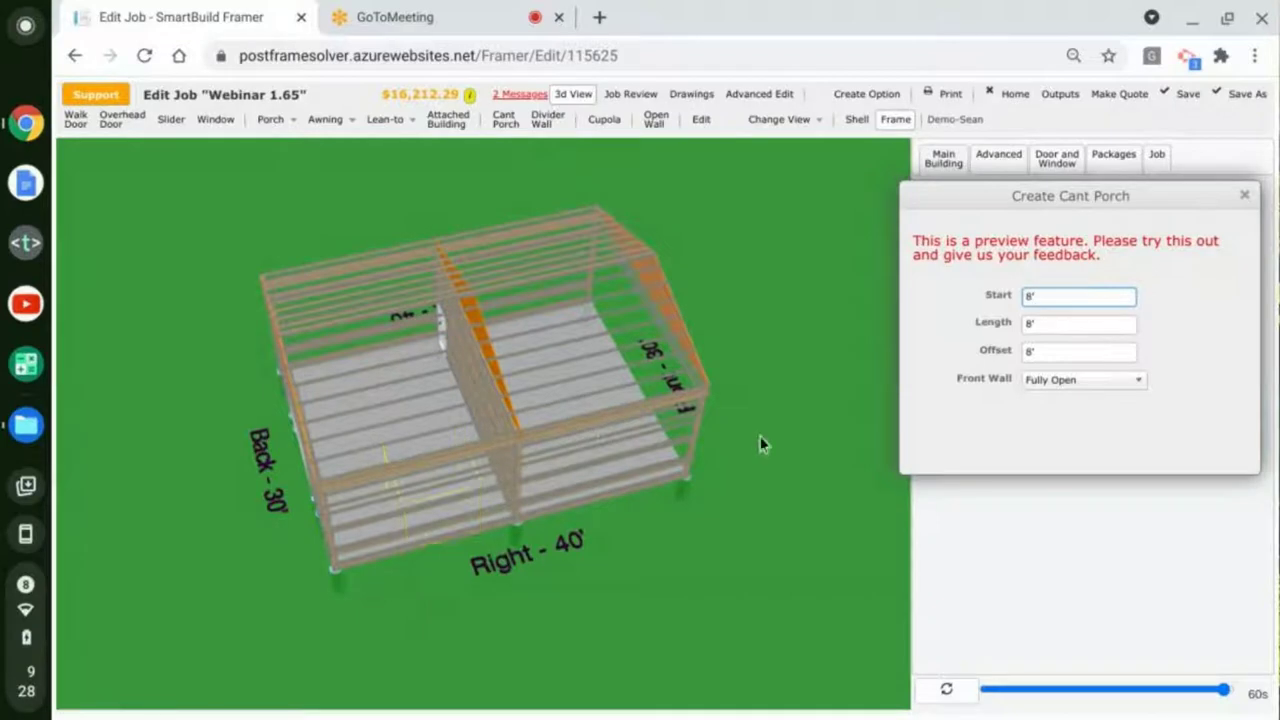
text(6)
key(Tab)
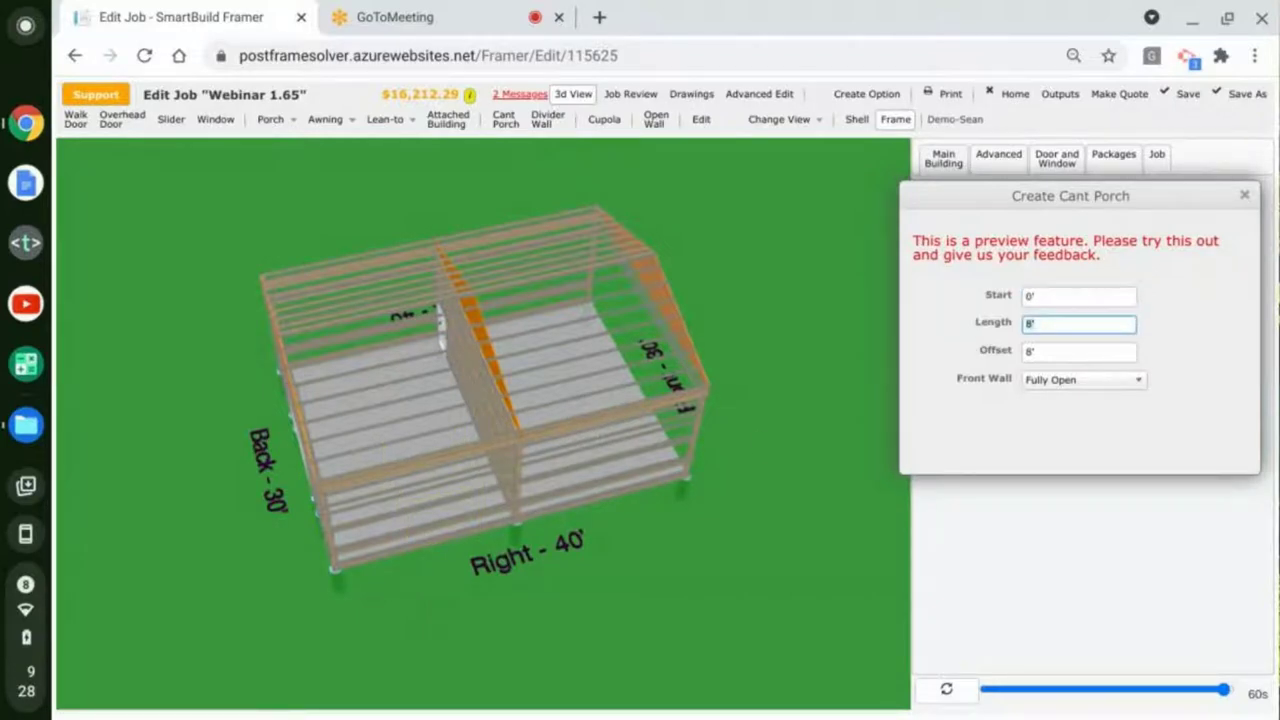
text(40)
key(Tab)
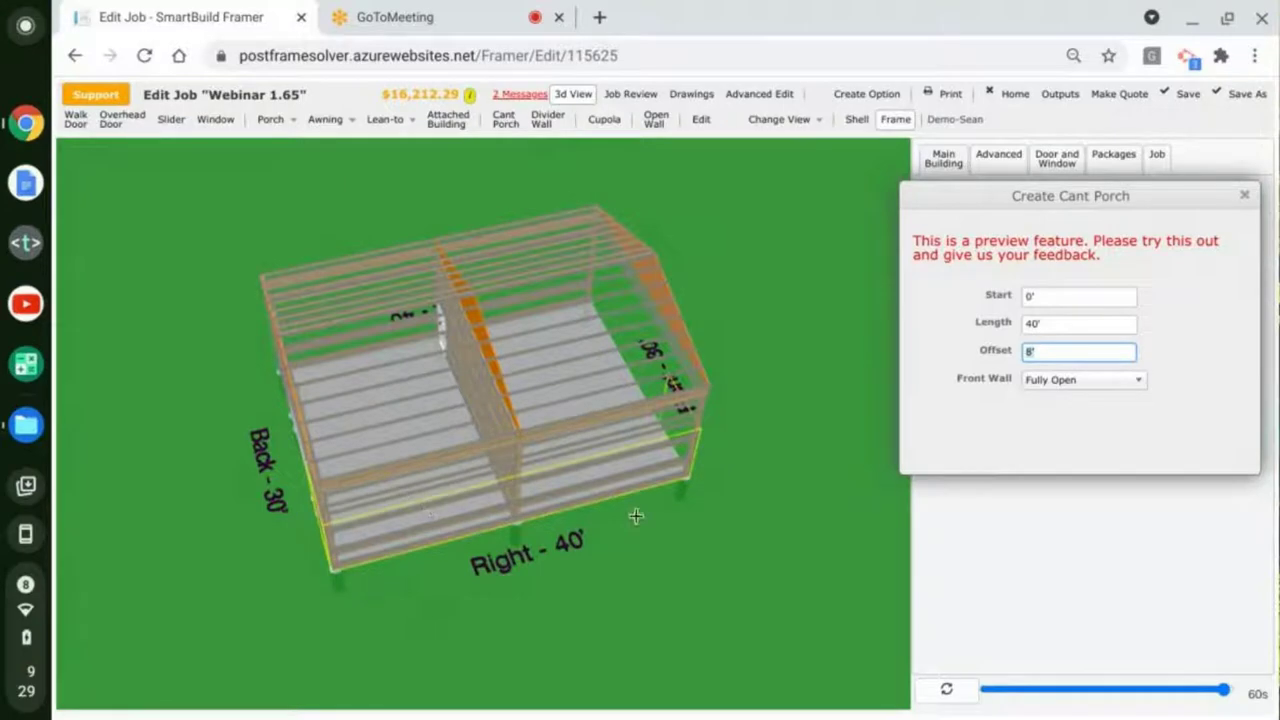
Step: Set the porch's front wall to Open Sheathing and place the porch along the building's right wall
click(1128, 381)
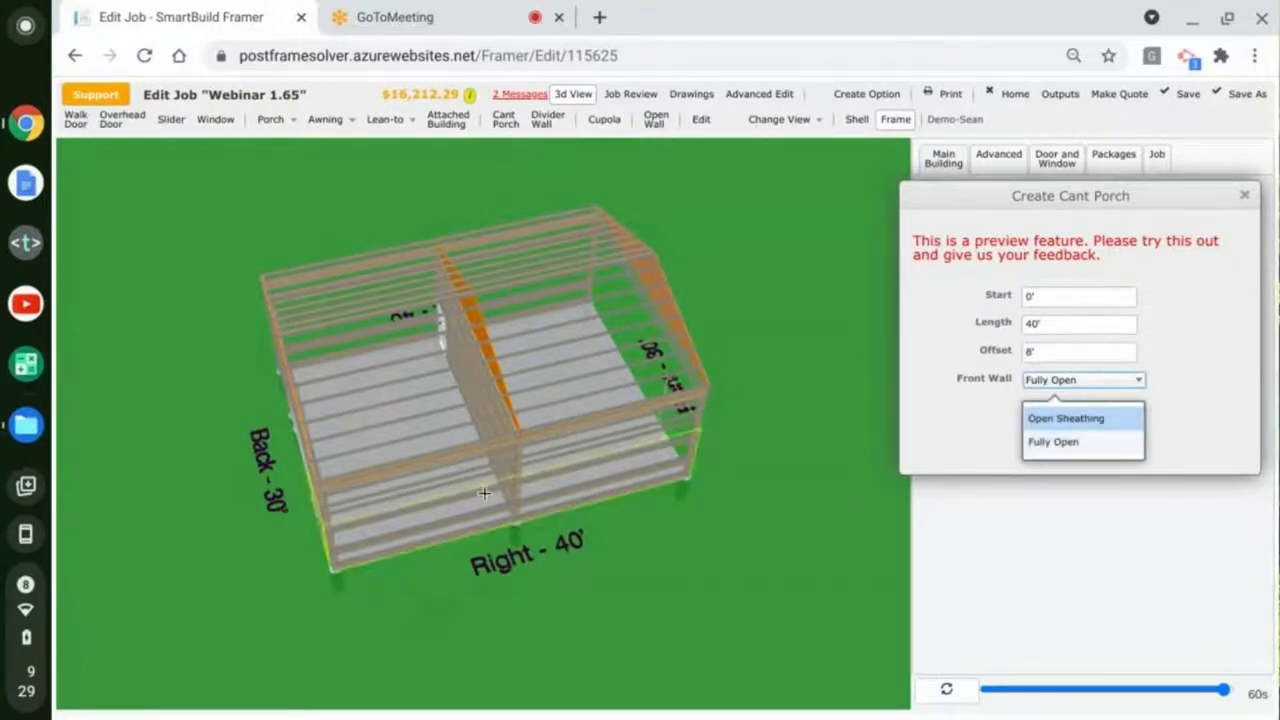
drag(506, 575, 394, 496)
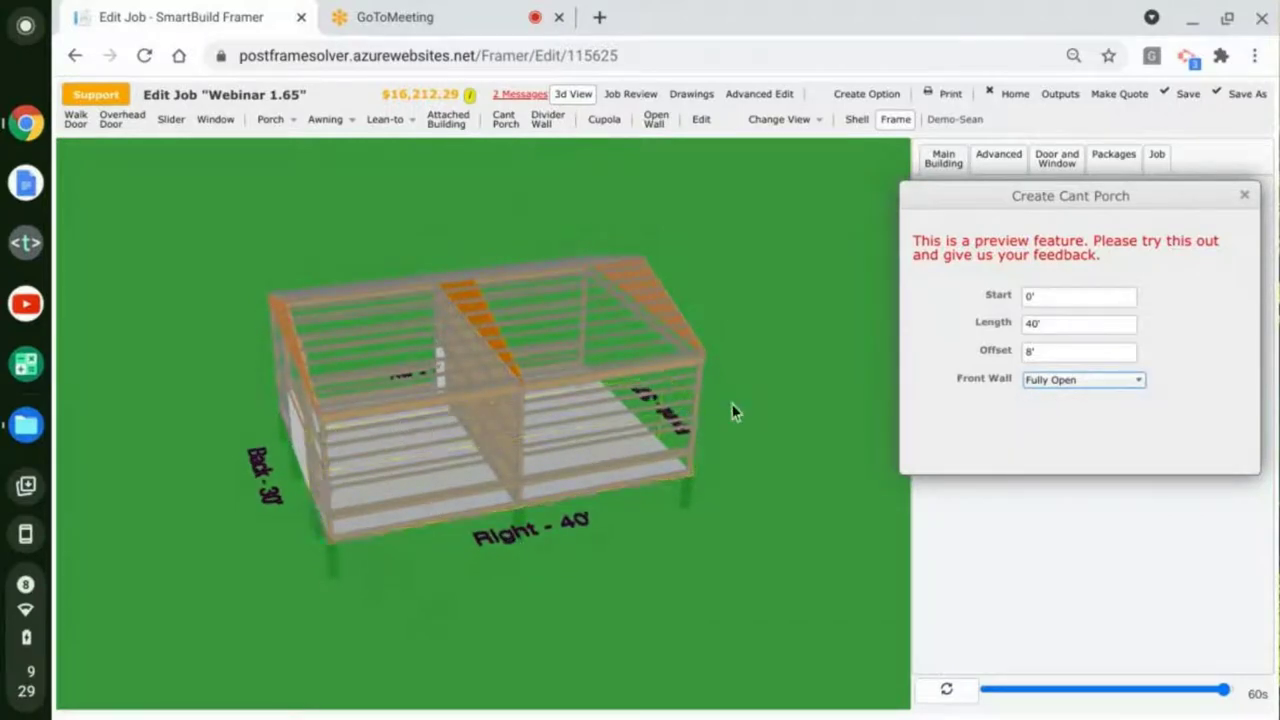
drag(523, 597, 577, 586)
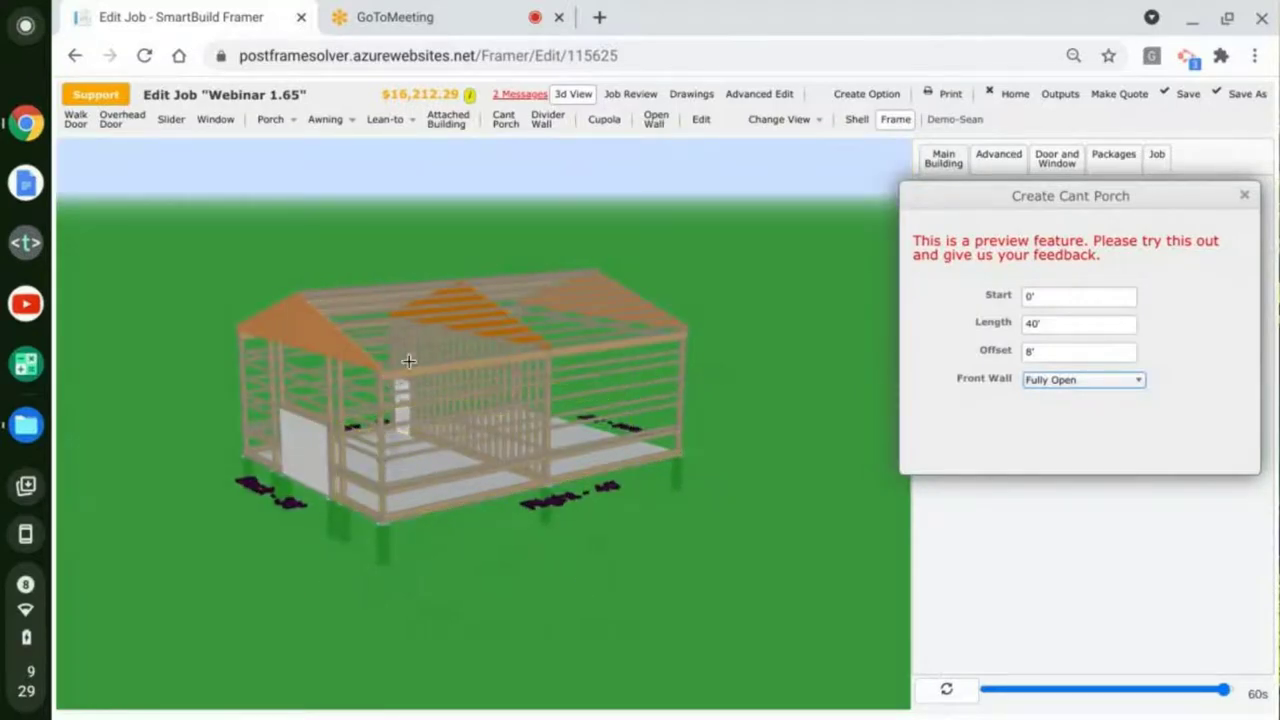
drag(434, 523, 523, 609)
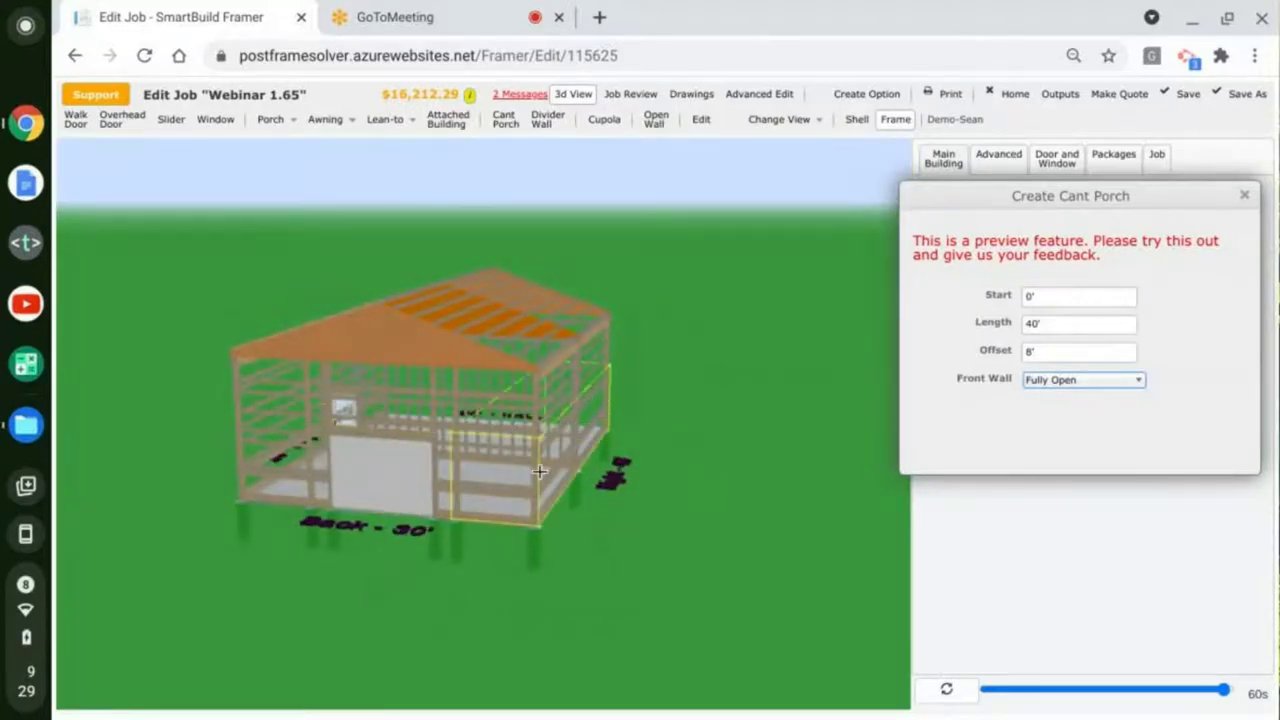
drag(617, 630, 548, 626)
click(1090, 382)
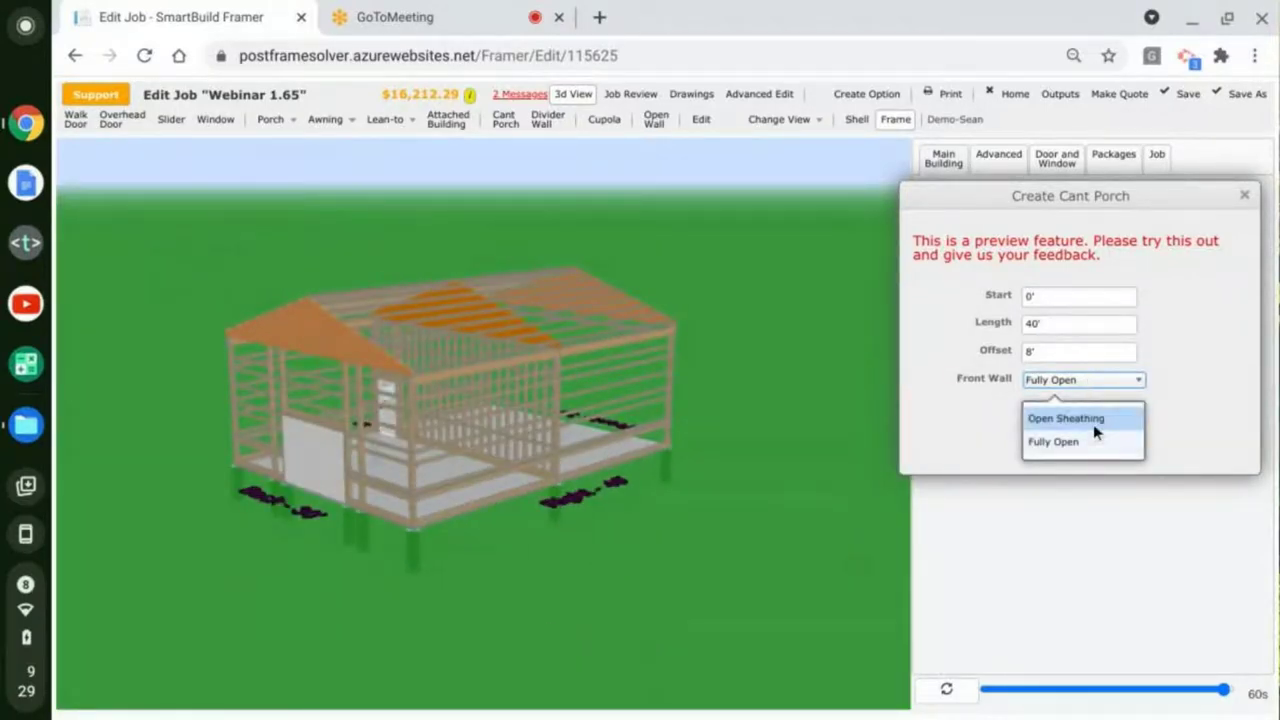
click(1096, 418)
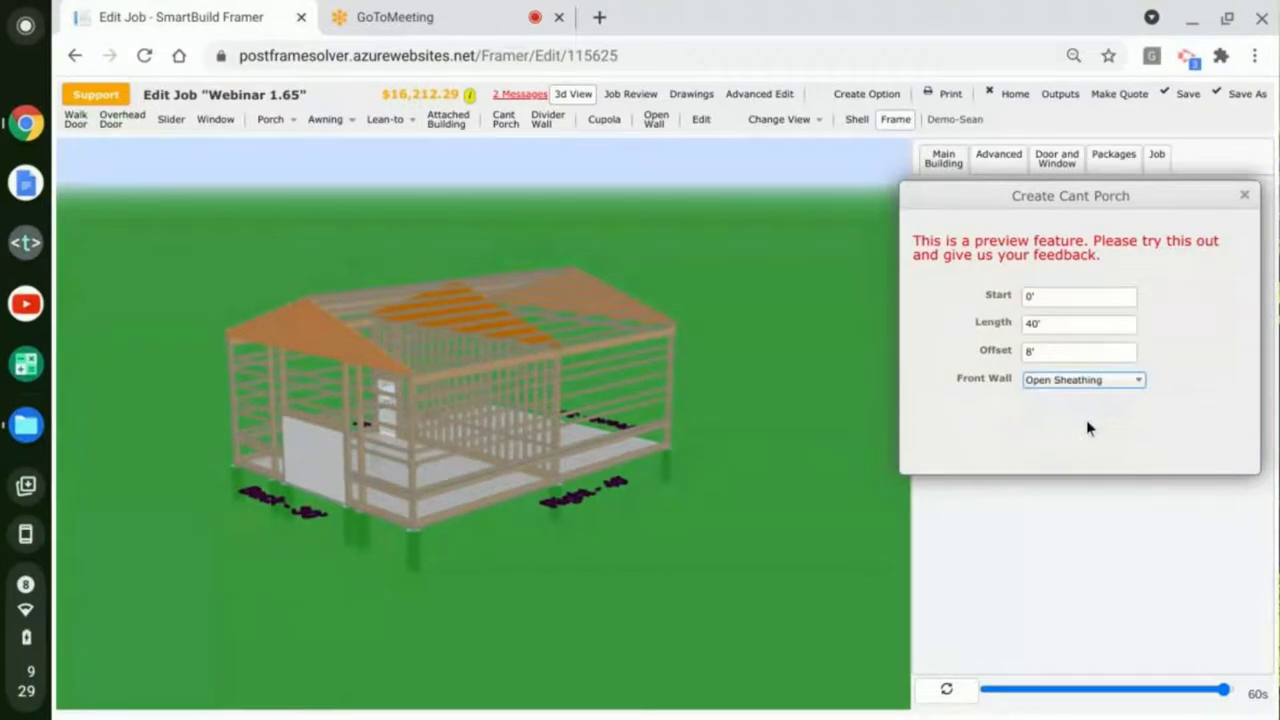
drag(487, 565, 525, 585)
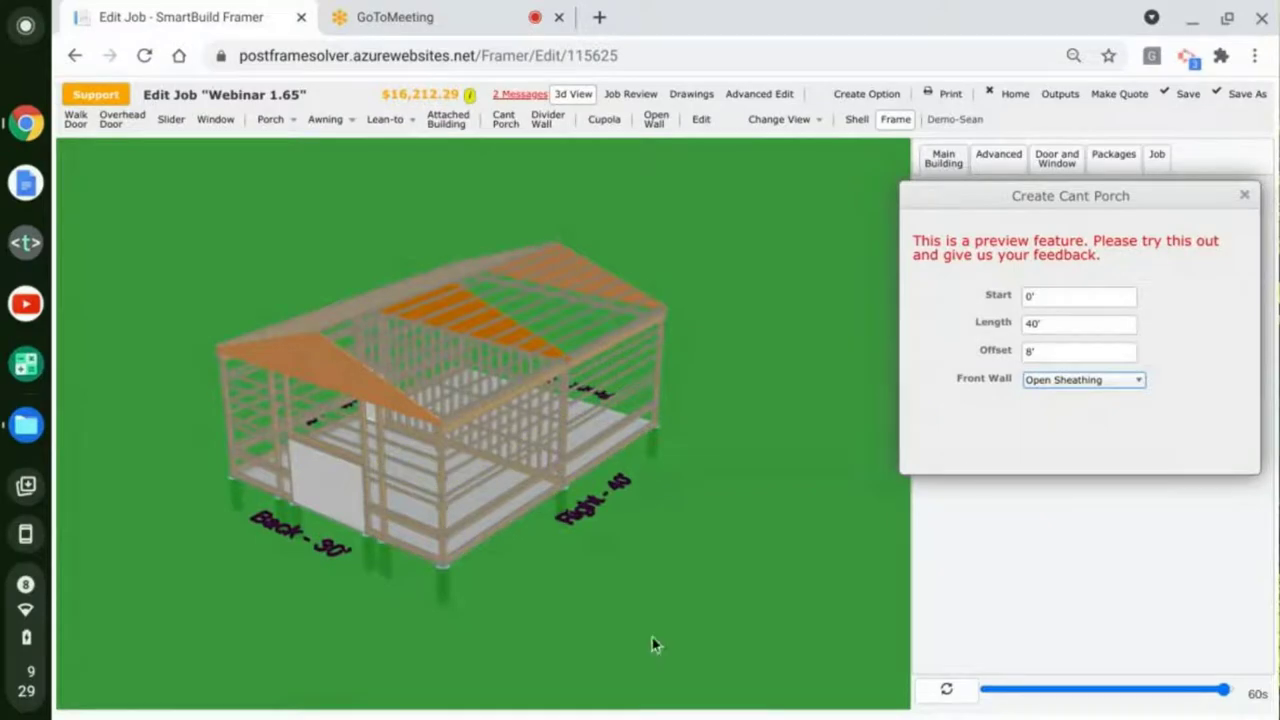
drag(643, 597, 517, 534)
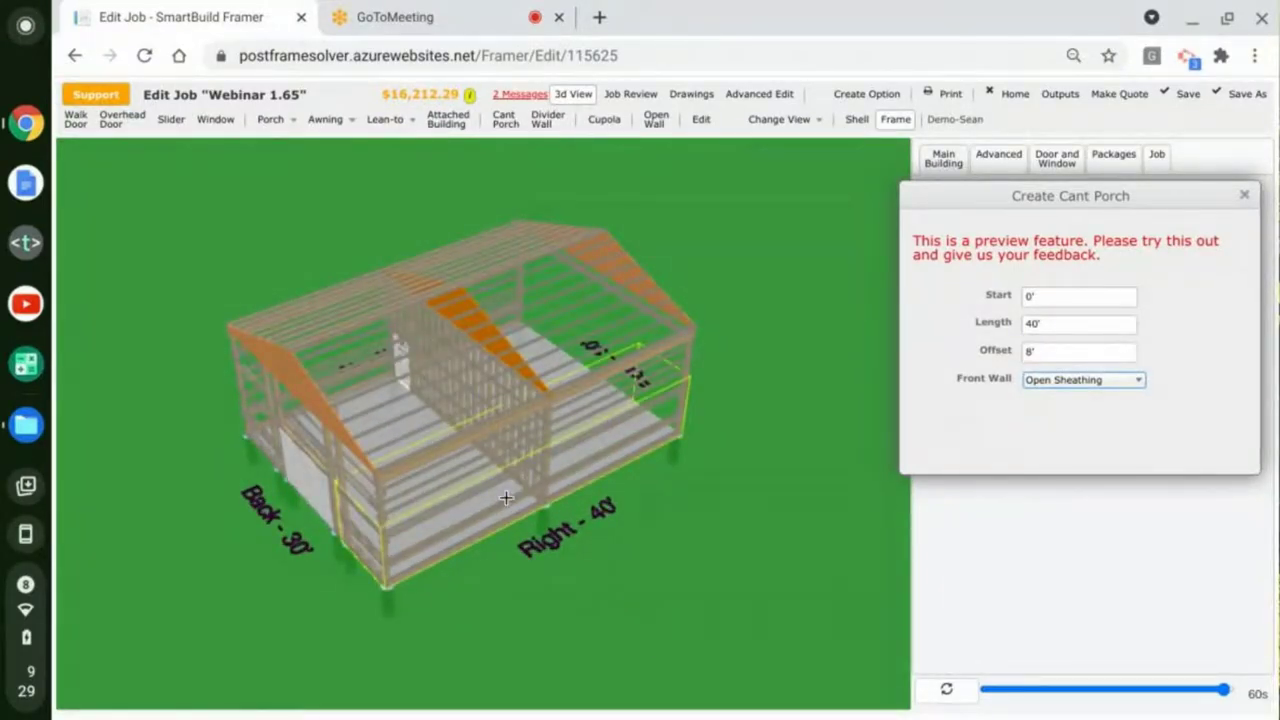
click(506, 497)
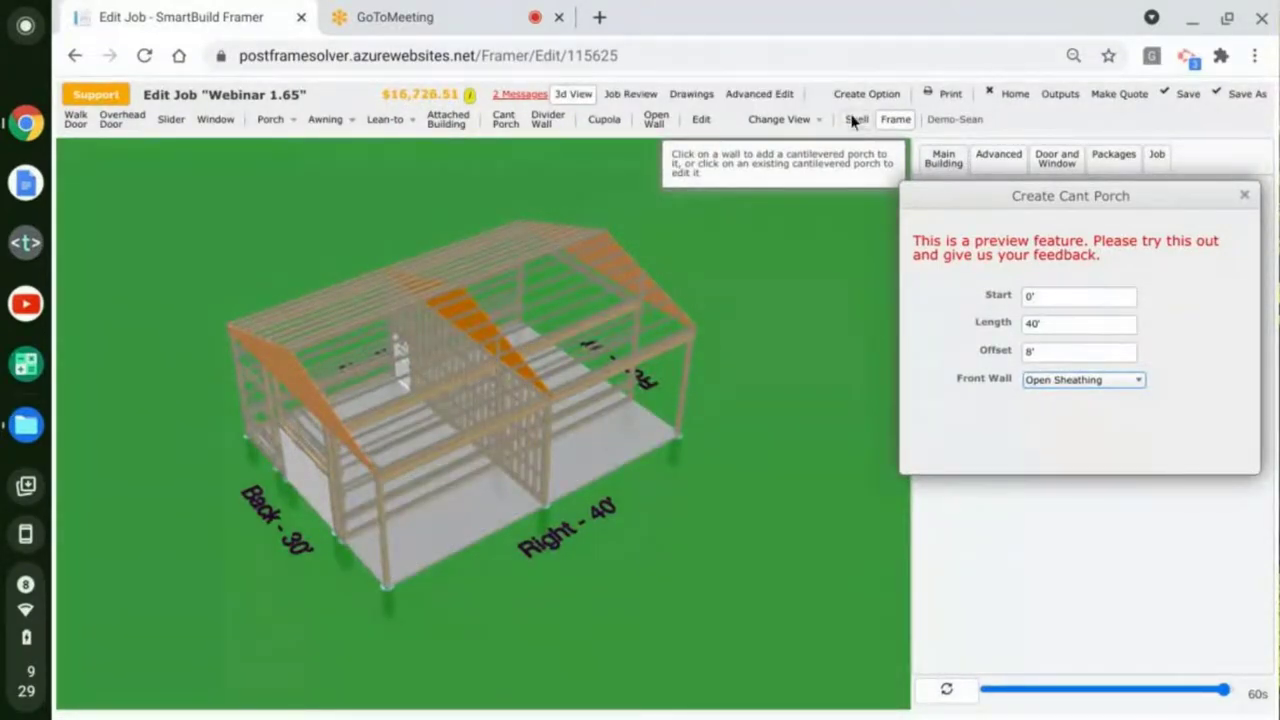
Step: Display the building as a shell, examine the porch along the right wall and open the Front Wall options
click(855, 119)
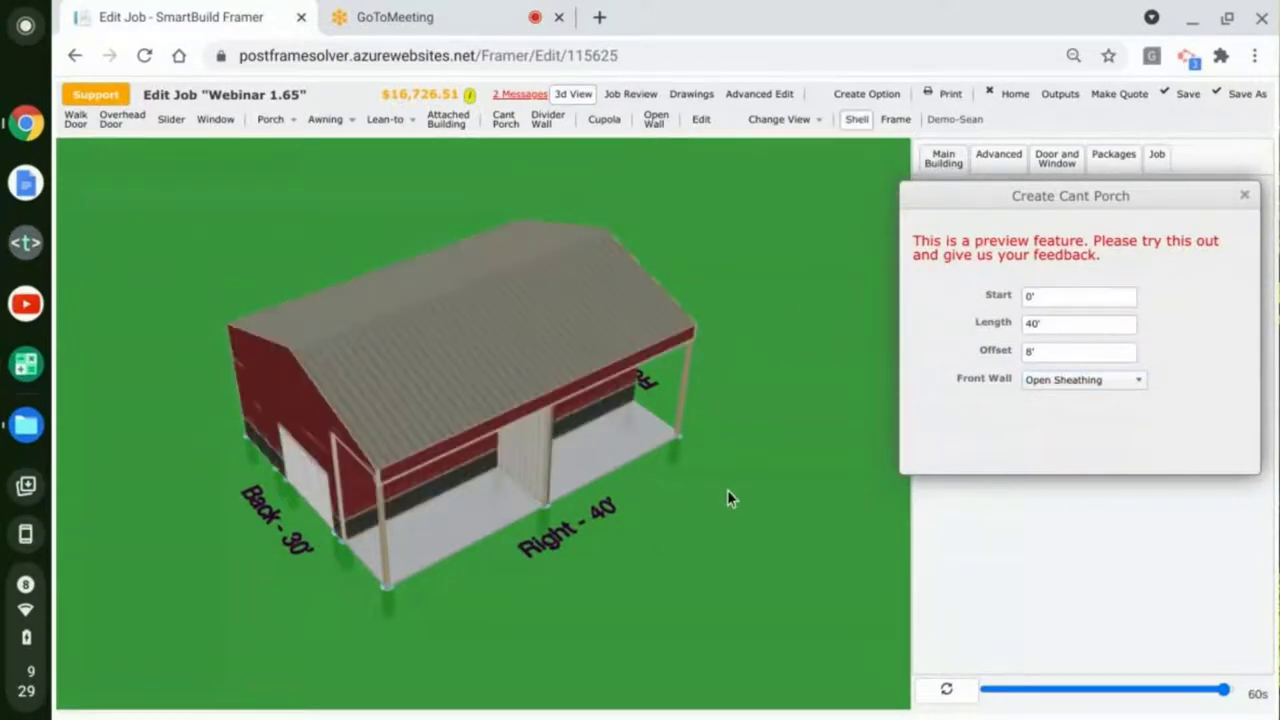
drag(632, 550, 425, 523)
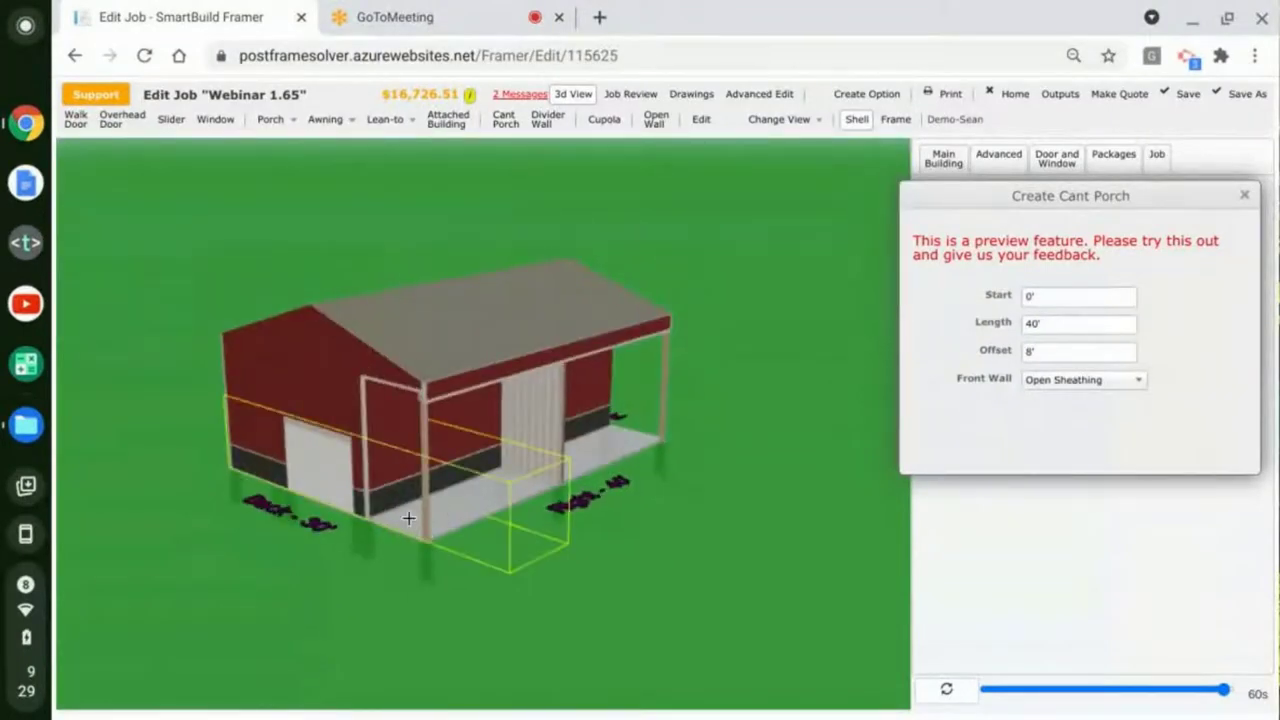
click(1087, 386)
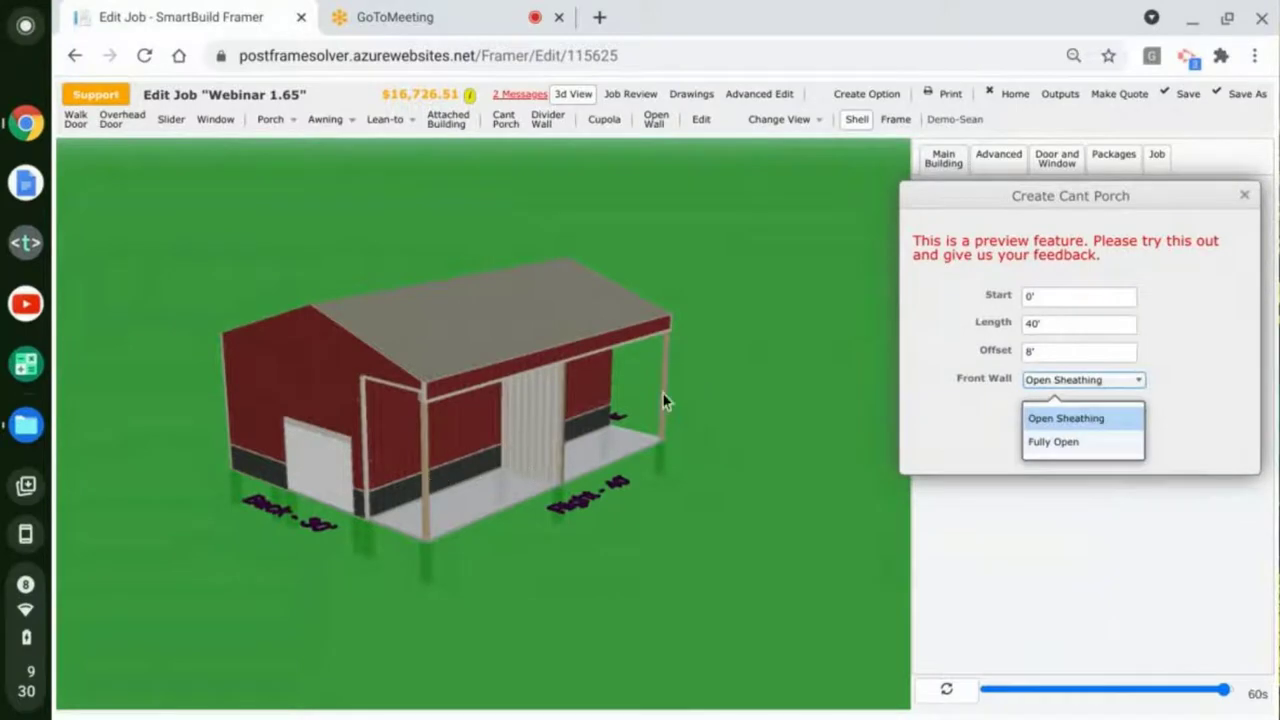
scroll(659, 510, up, 2)
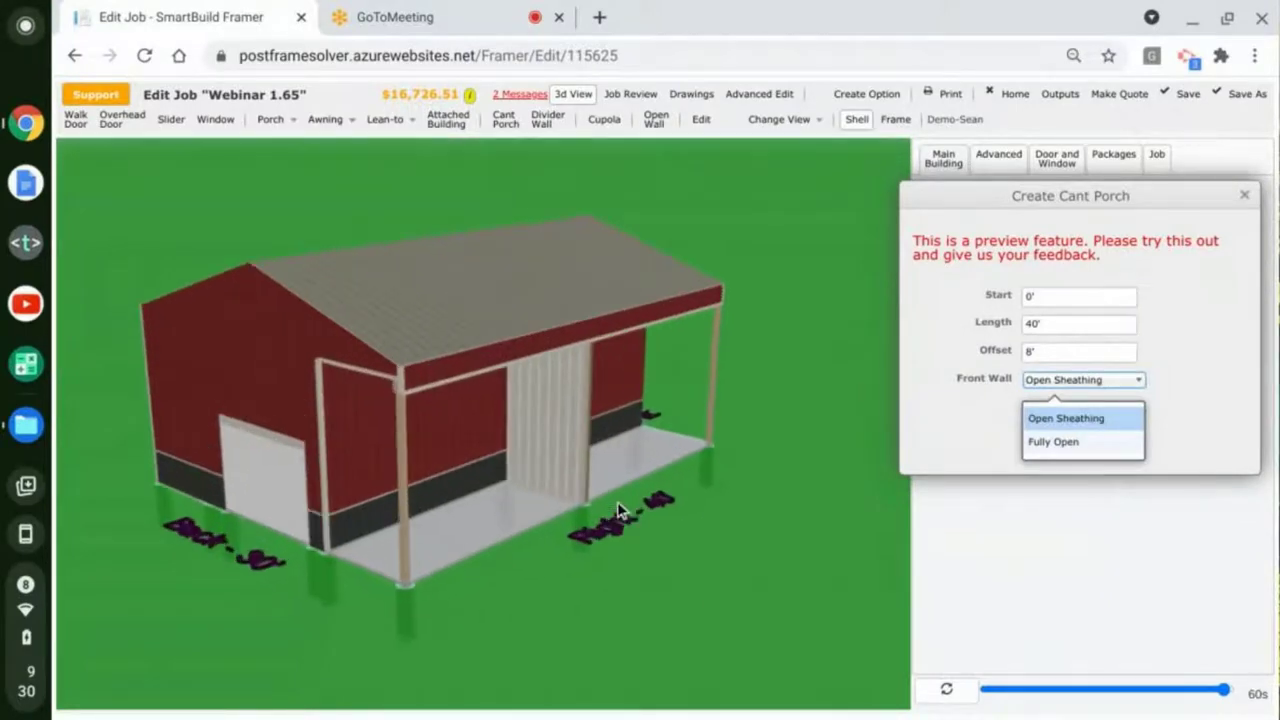
Step: Close the cantilevered porch setup and set the length of the divider wall projecting through the porch to 22'
click(1243, 195)
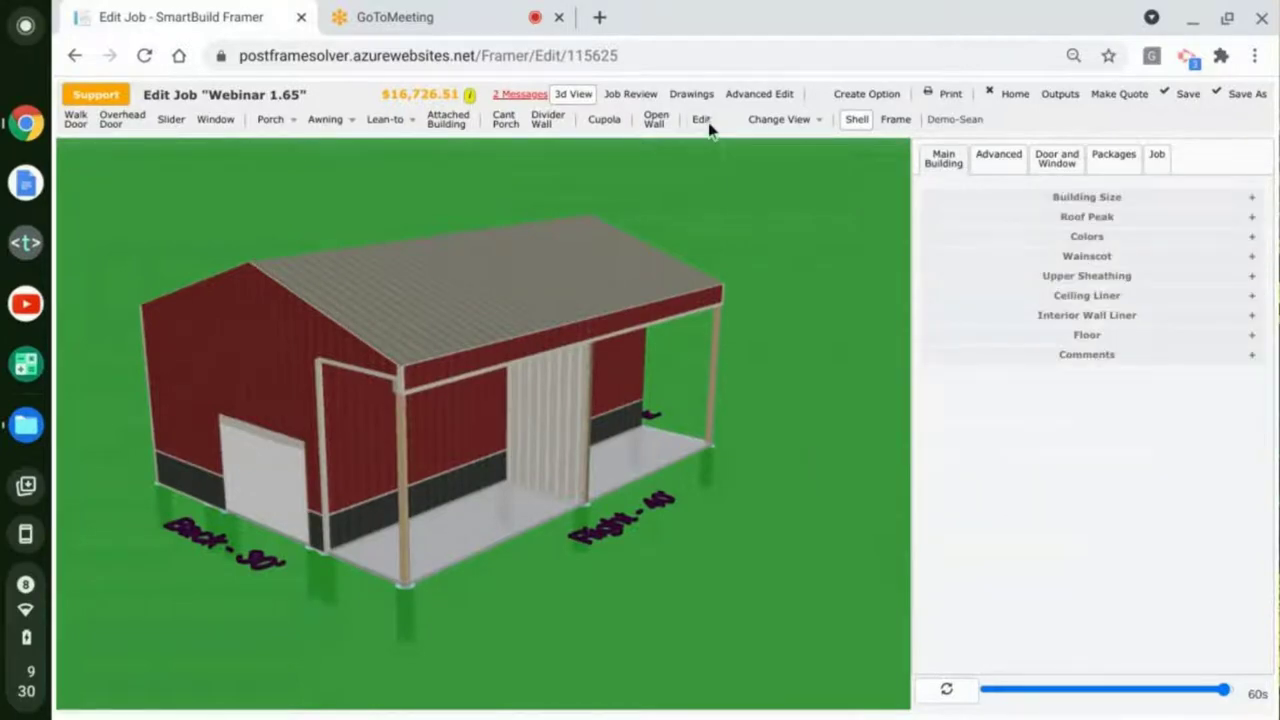
click(552, 423)
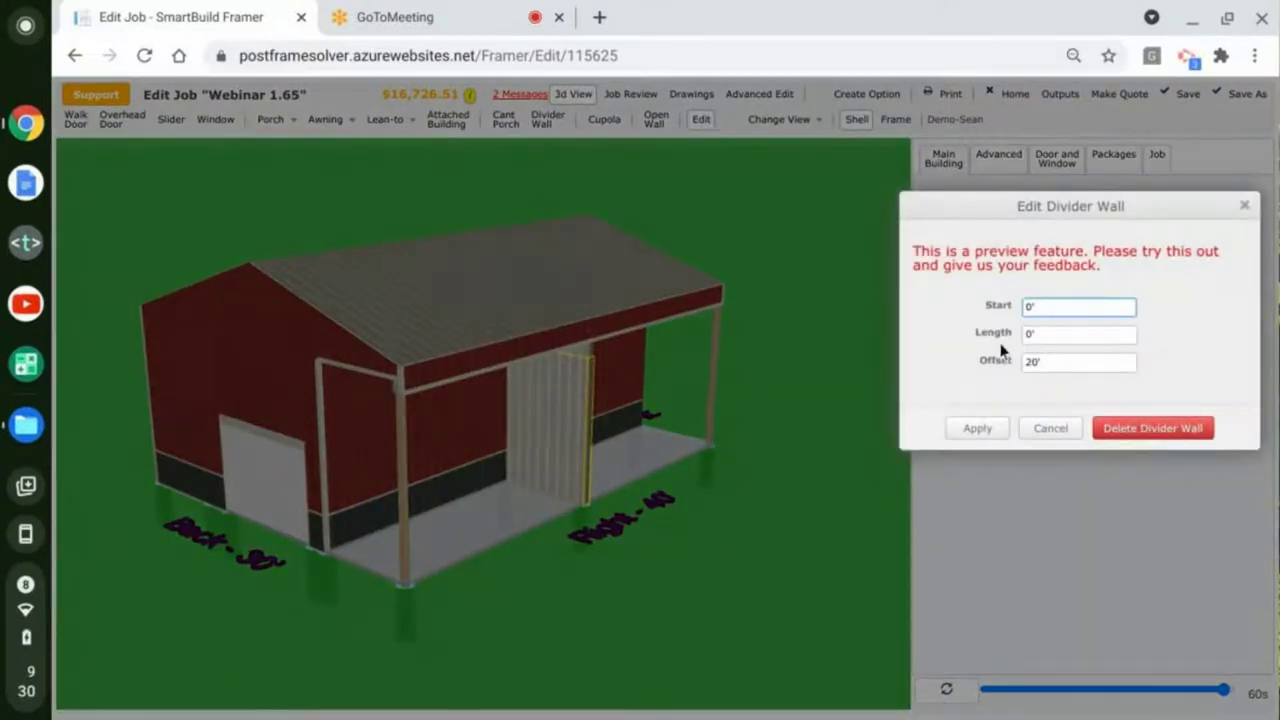
click(1052, 332)
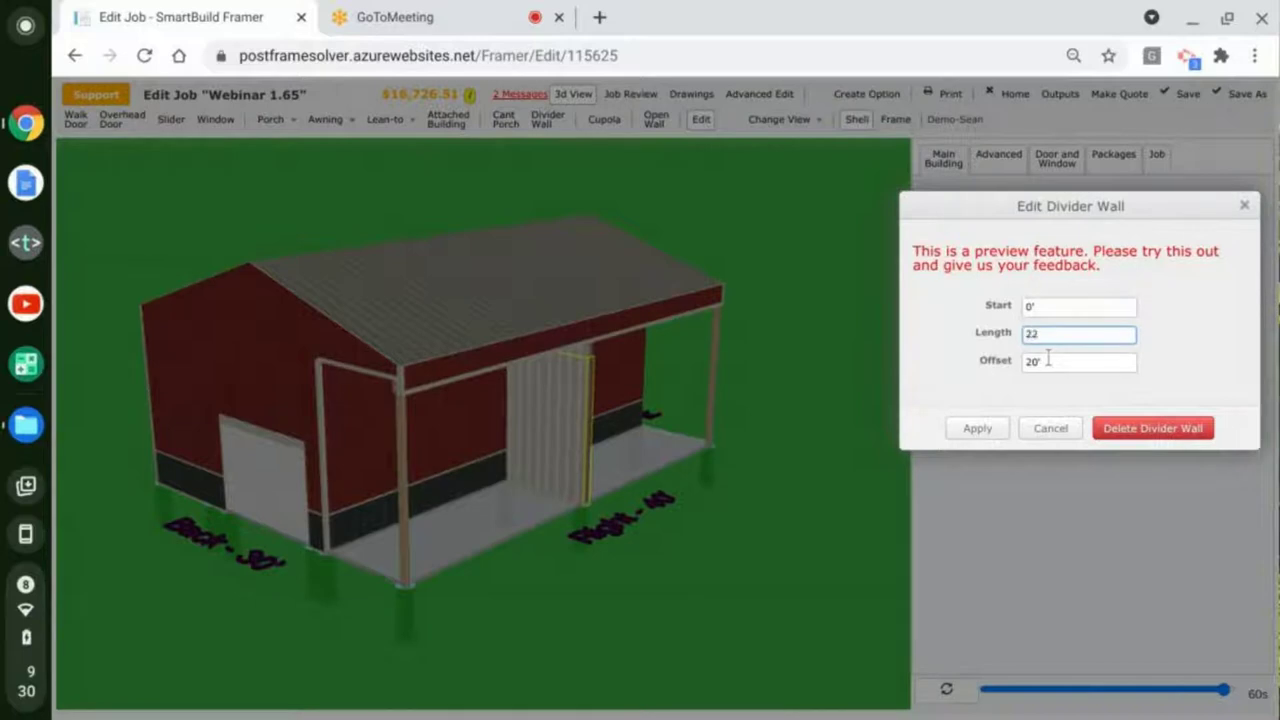
key(Tab)
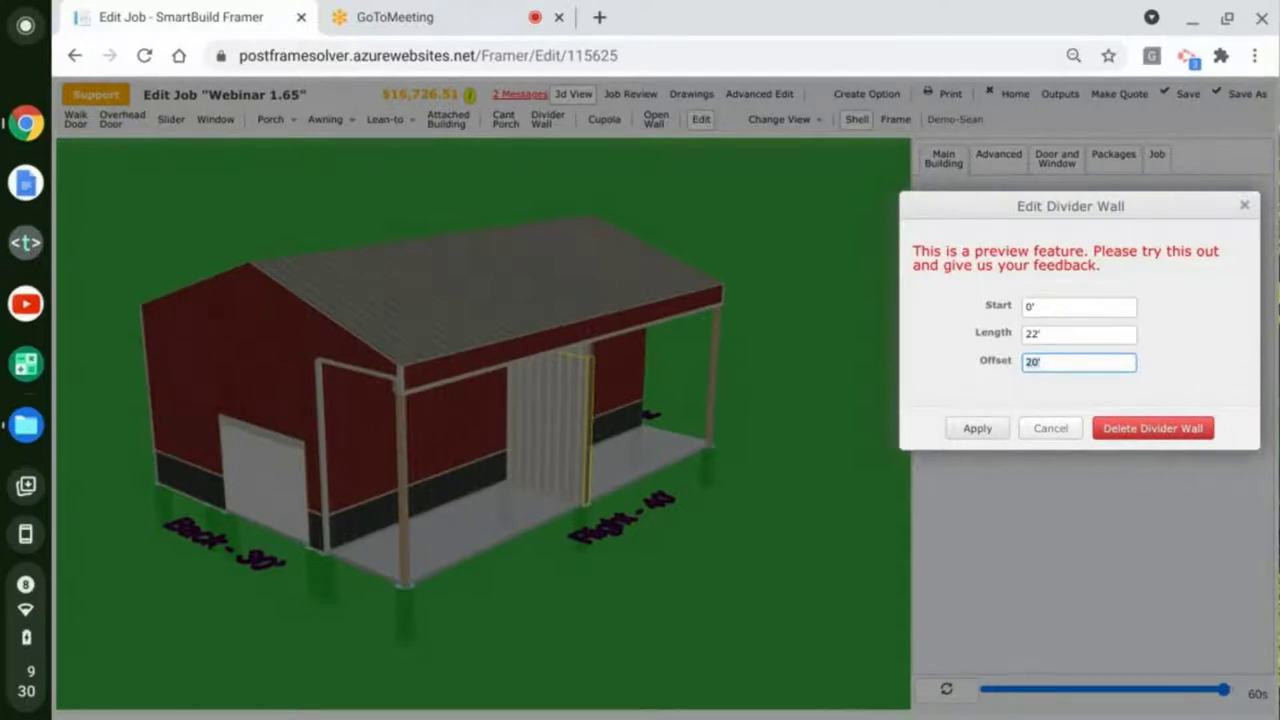
click(984, 434)
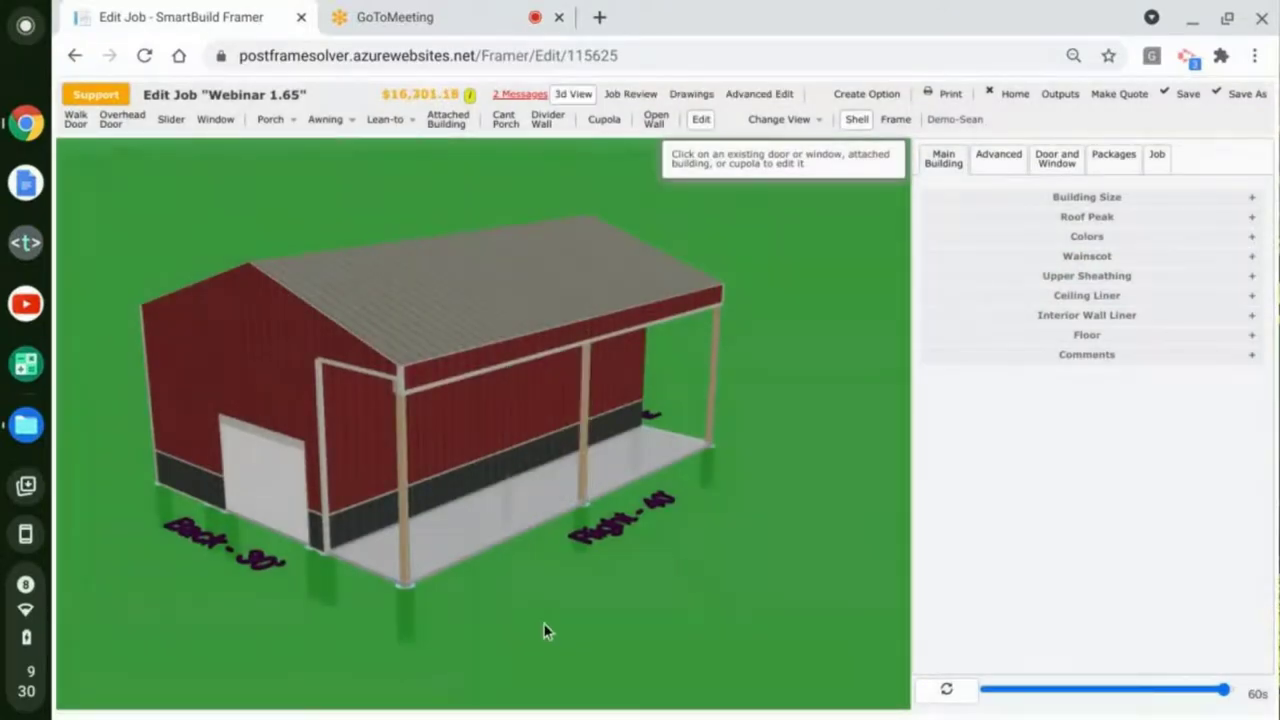
Step: Examine the cantilevered porch's posts, floor, roof edge and underside around the right and back walls
drag(544, 631, 378, 497)
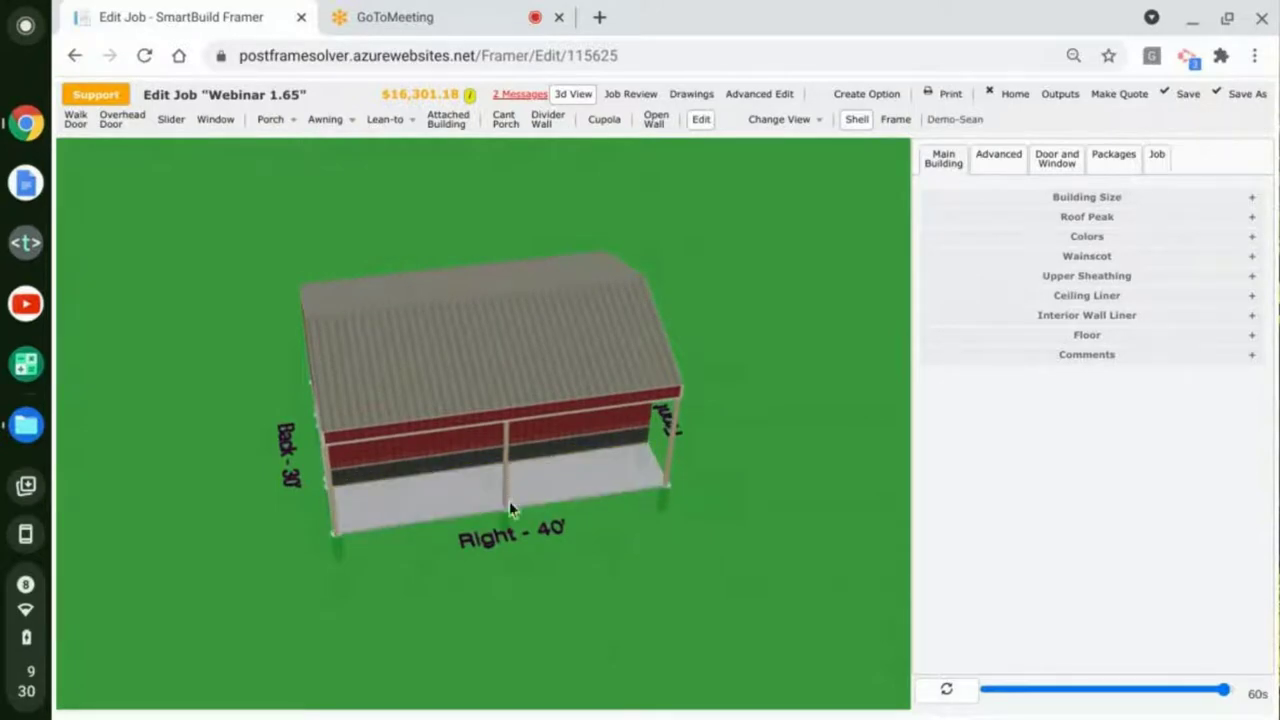
drag(755, 516, 517, 444)
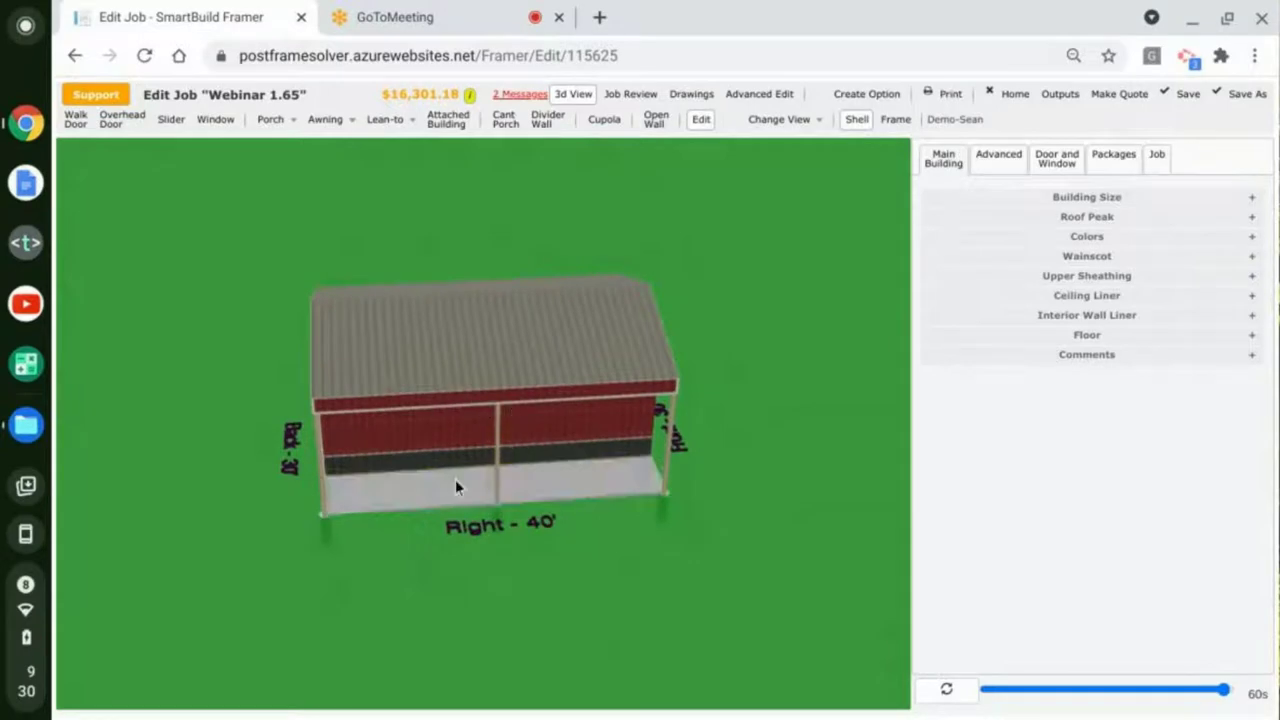
drag(463, 583, 624, 522)
scroll(420, 326, up, 5)
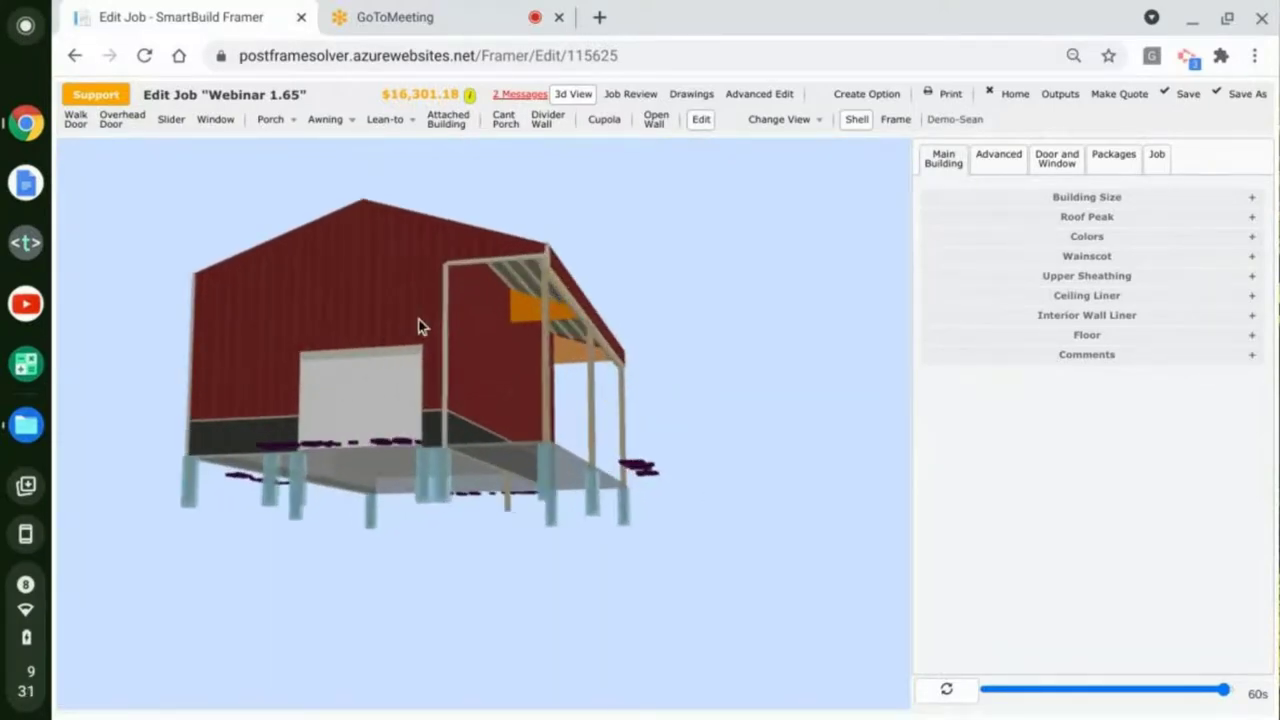
drag(826, 370, 821, 404)
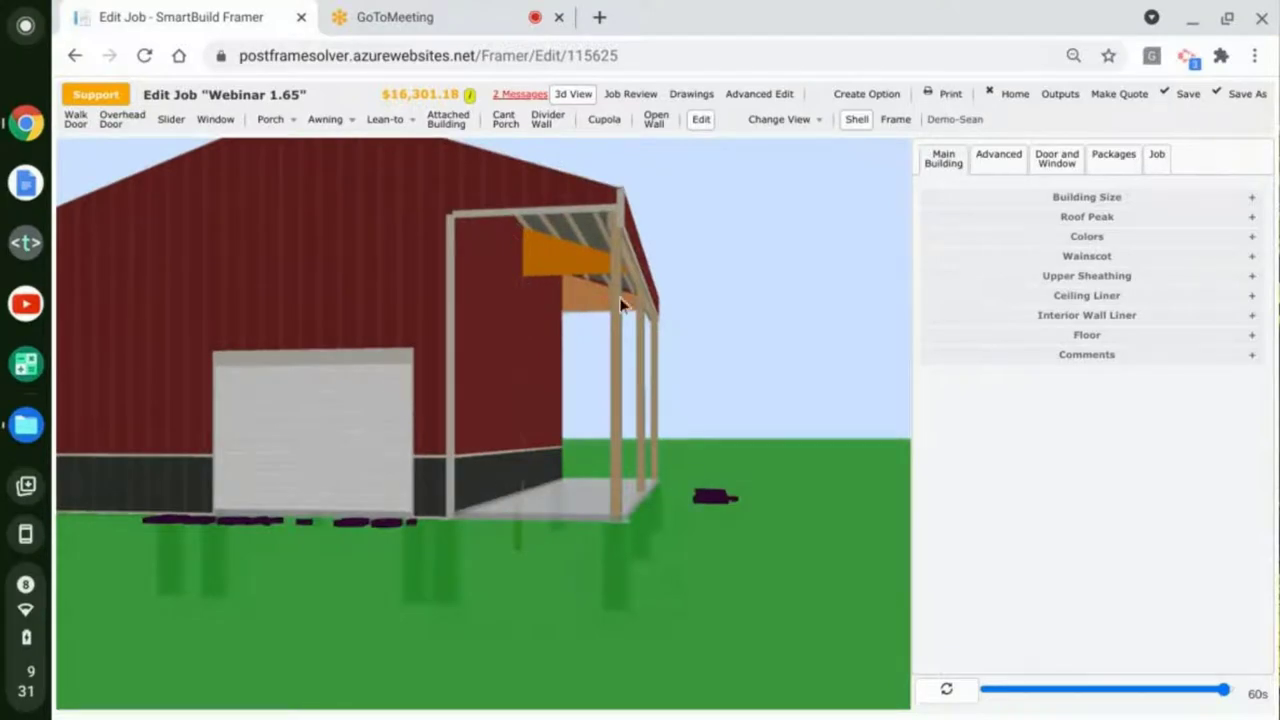
drag(632, 620, 566, 526)
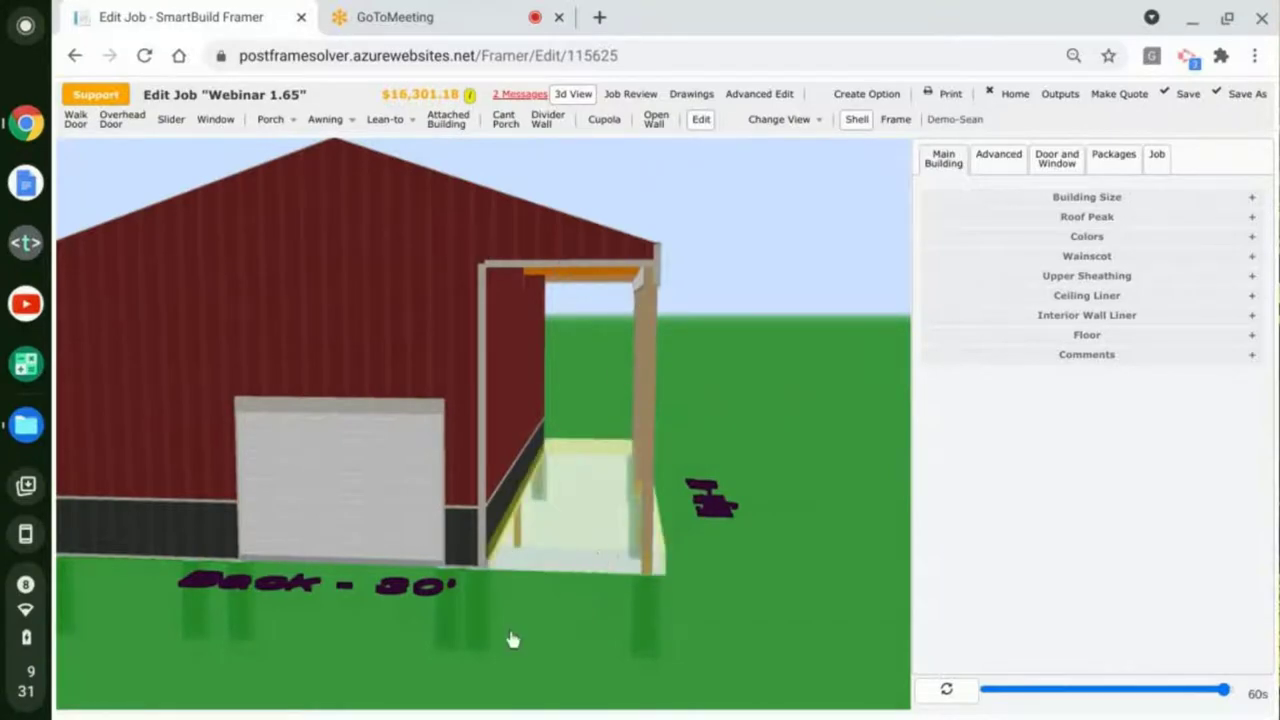
drag(528, 600, 562, 503)
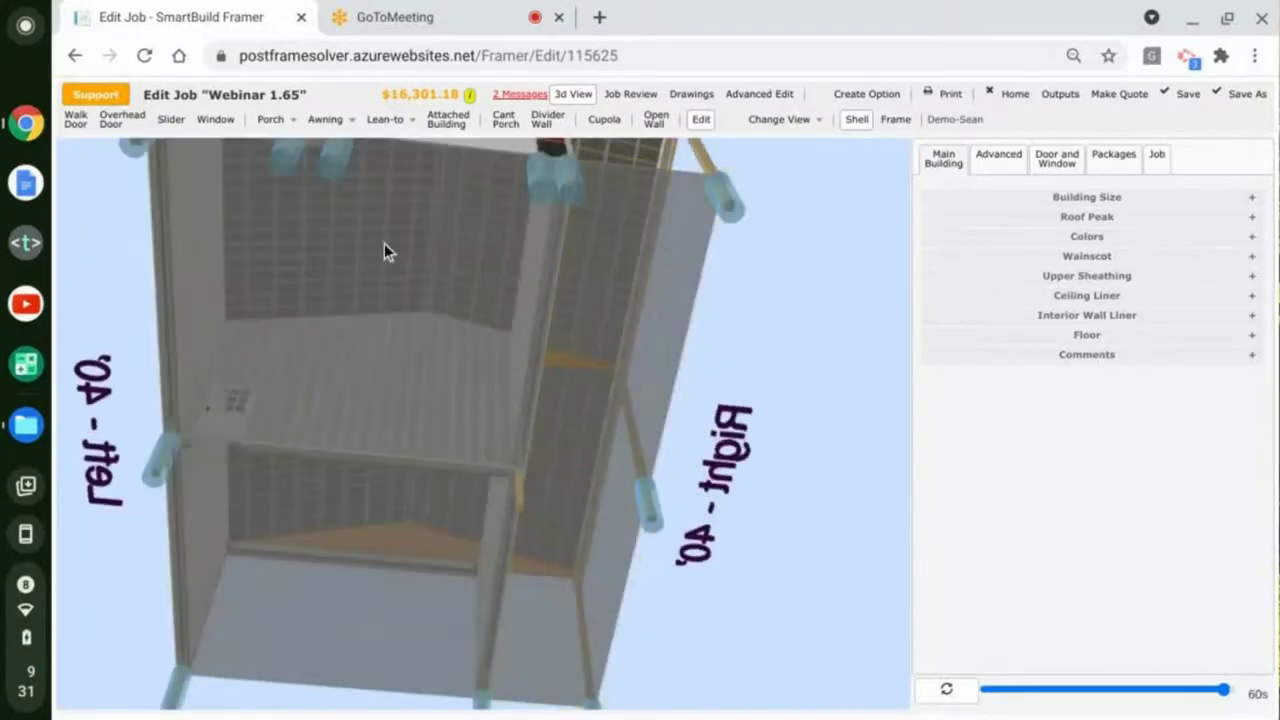
drag(412, 343, 420, 497)
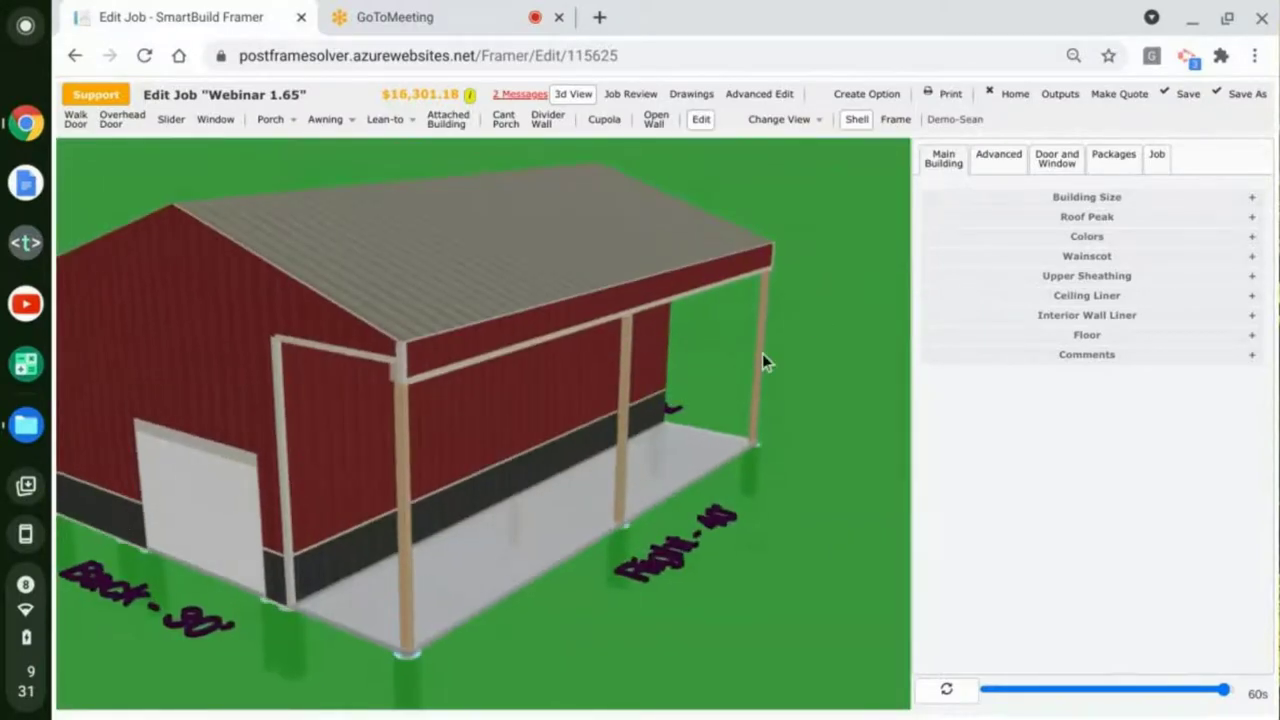
drag(437, 591, 608, 588)
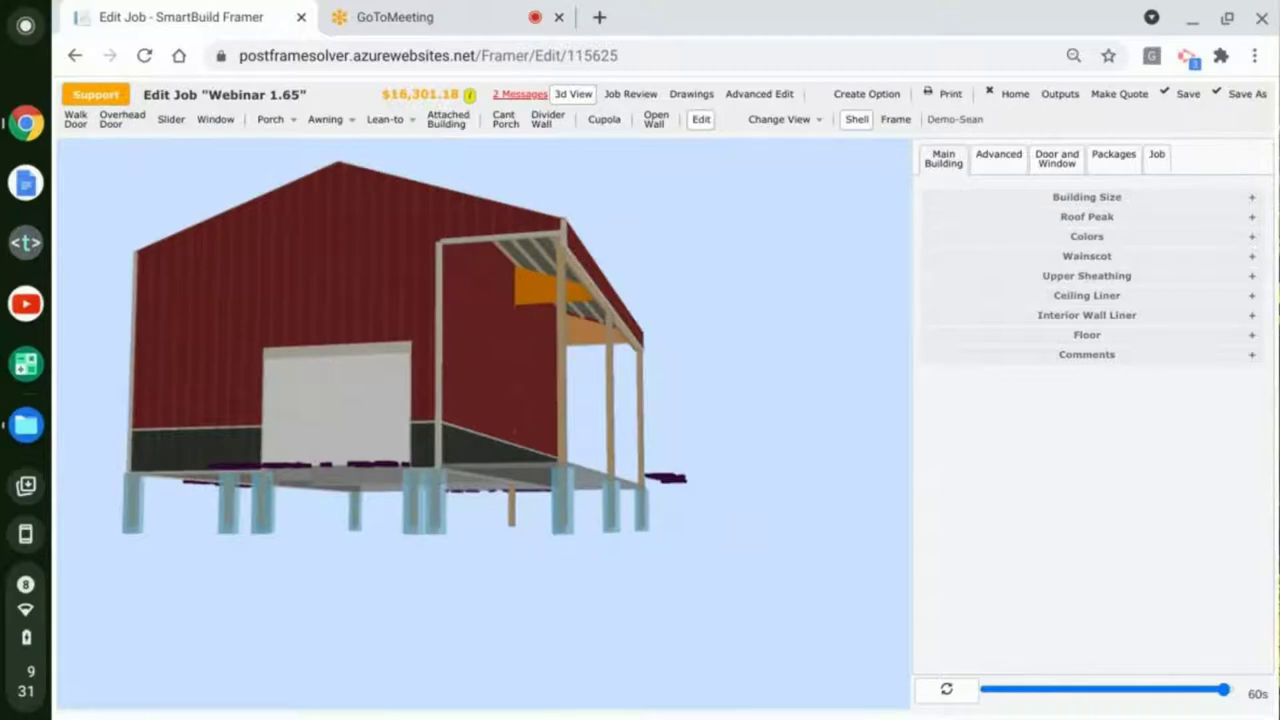
Step: Examine the open front wall, the divider wall with its walk door, and the porch from the front of the building
drag(210, 551, 722, 574)
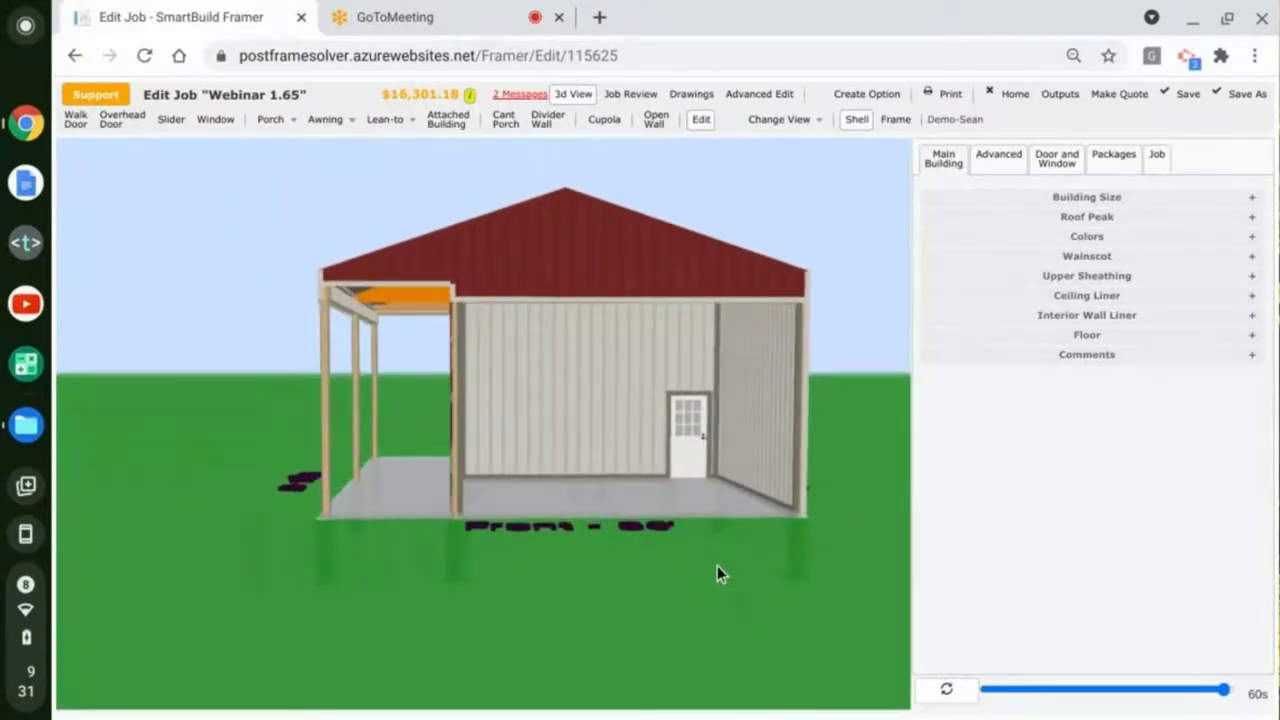
scroll(509, 464, up, 4)
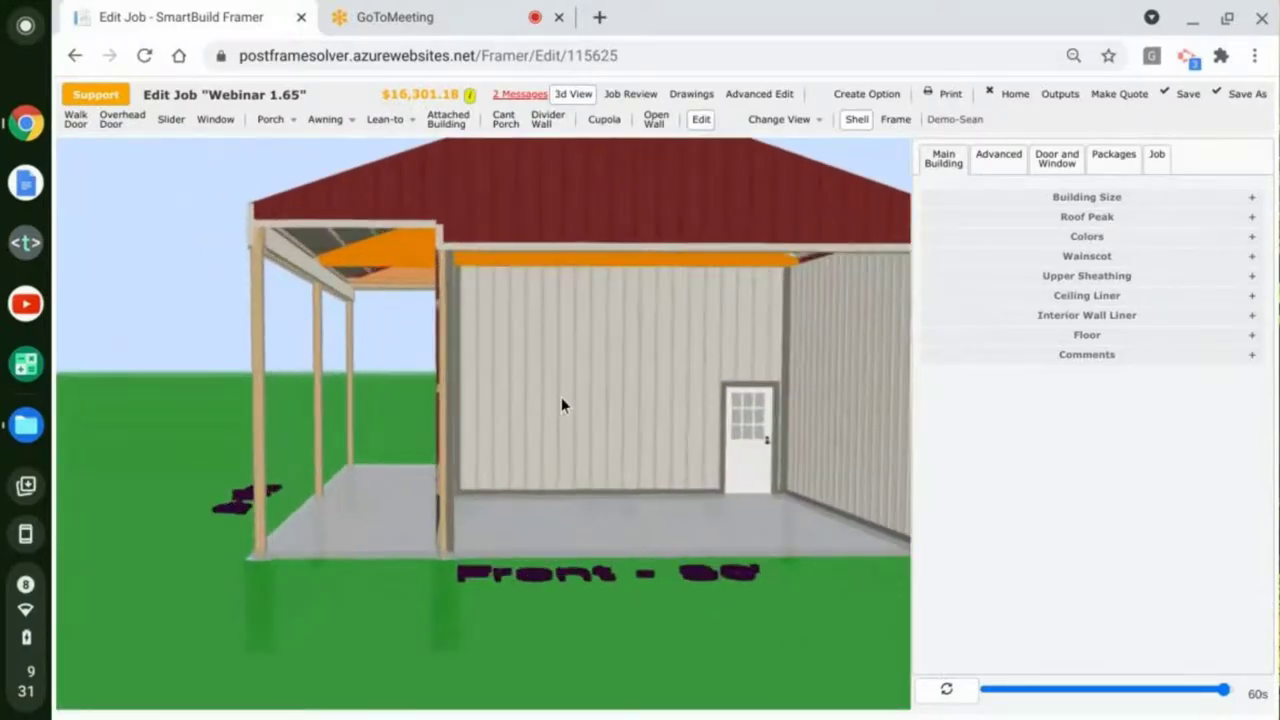
scroll(563, 397, up, 2)
drag(563, 397, 481, 318)
drag(829, 457, 714, 549)
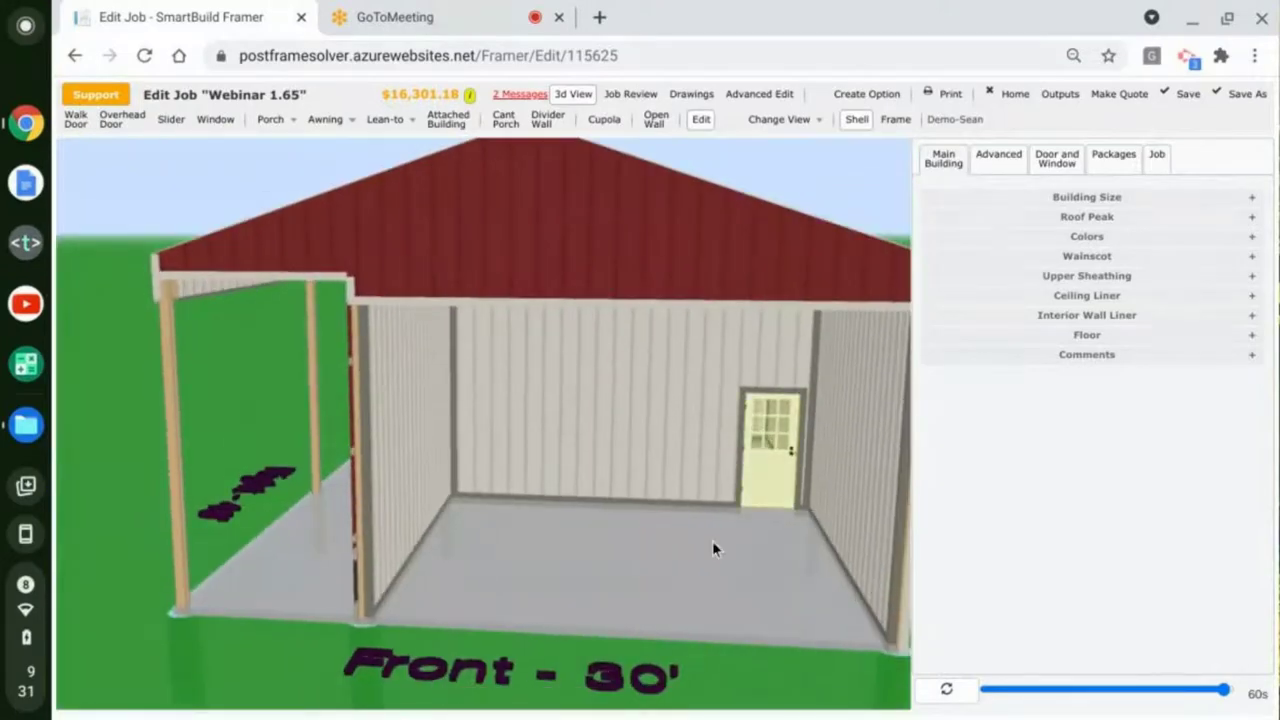
drag(688, 493, 518, 532)
drag(646, 534, 373, 403)
drag(691, 323, 489, 454)
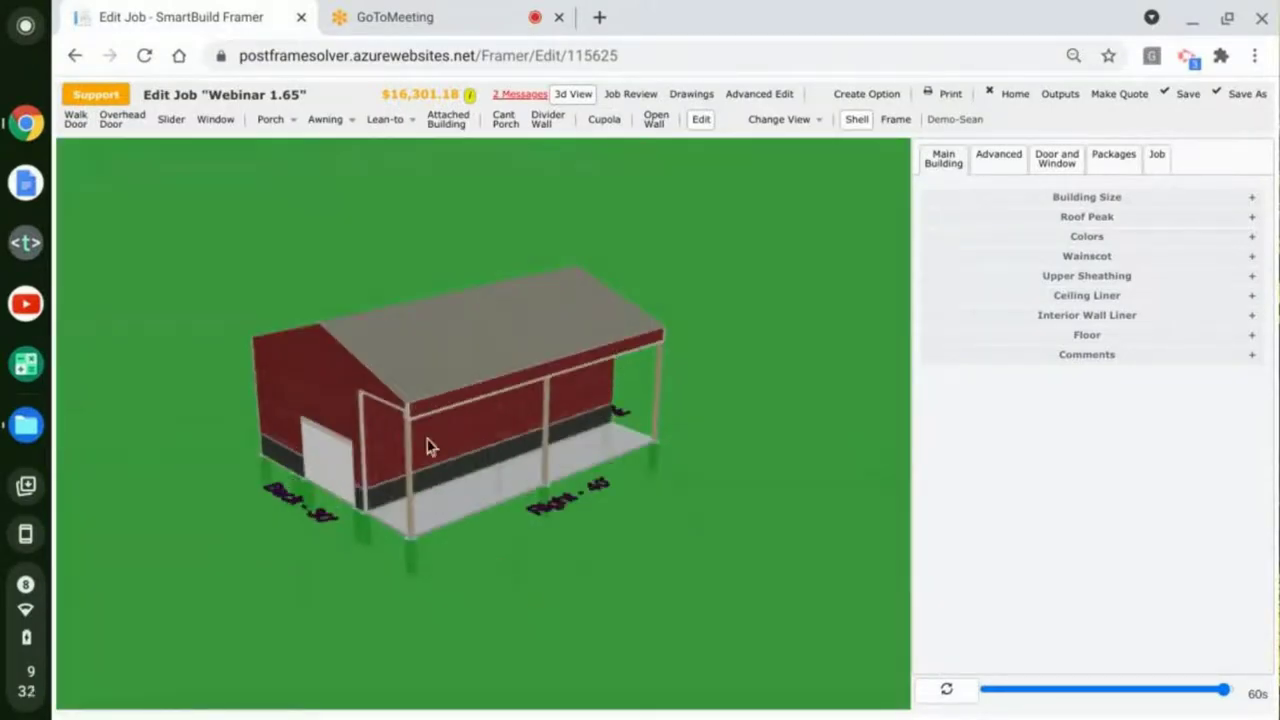
Step: Review the right-wall cantilevered porch's settings, cancel without editing them, and inspect the building from below
click(496, 506)
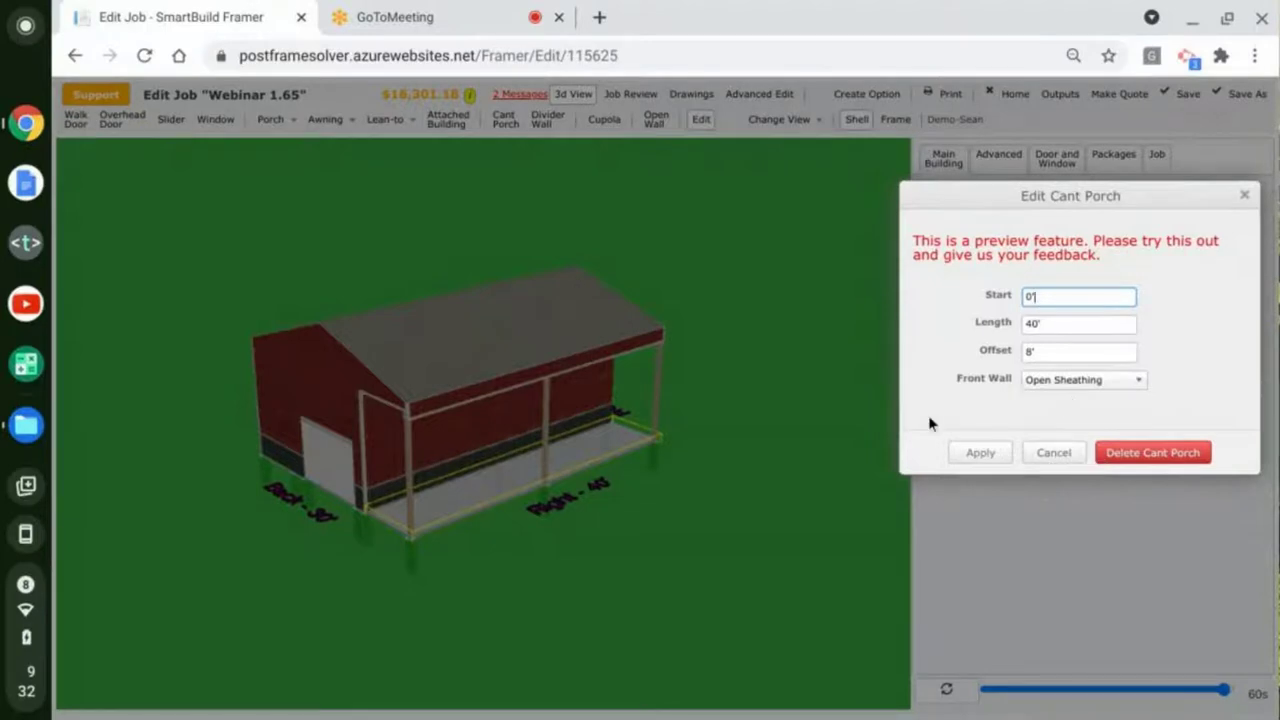
click(1068, 455)
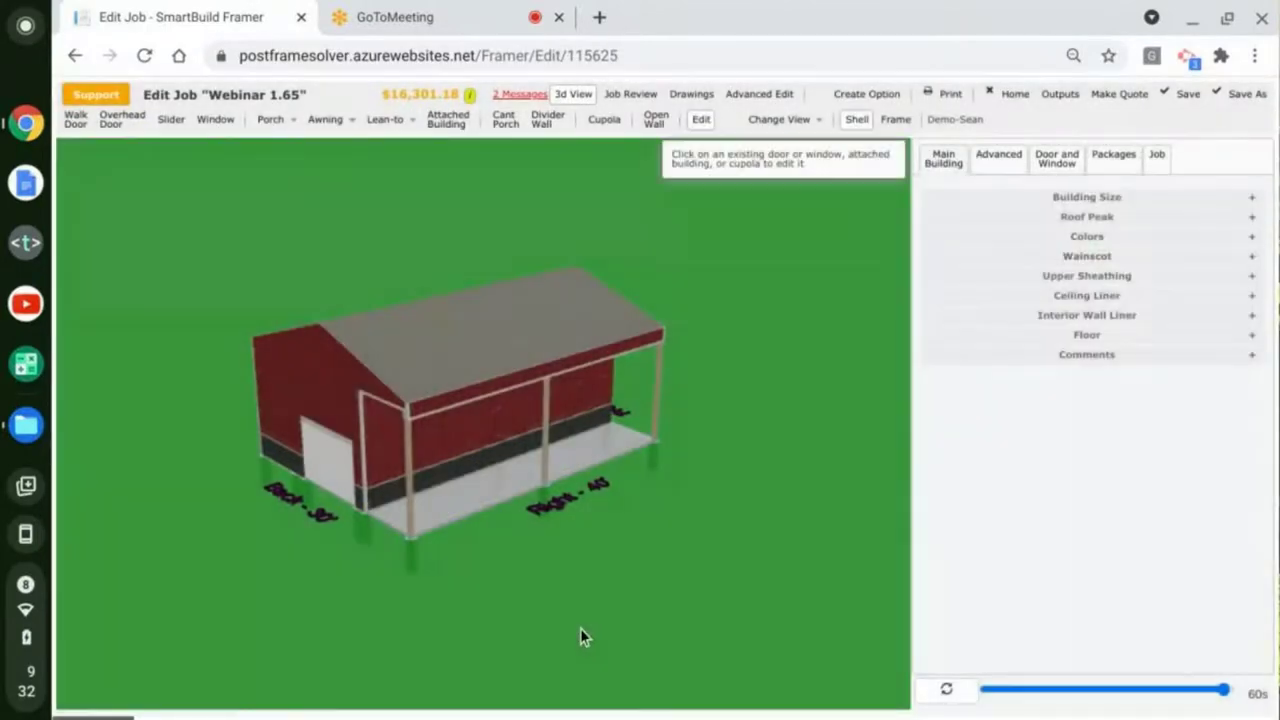
drag(472, 566, 627, 491)
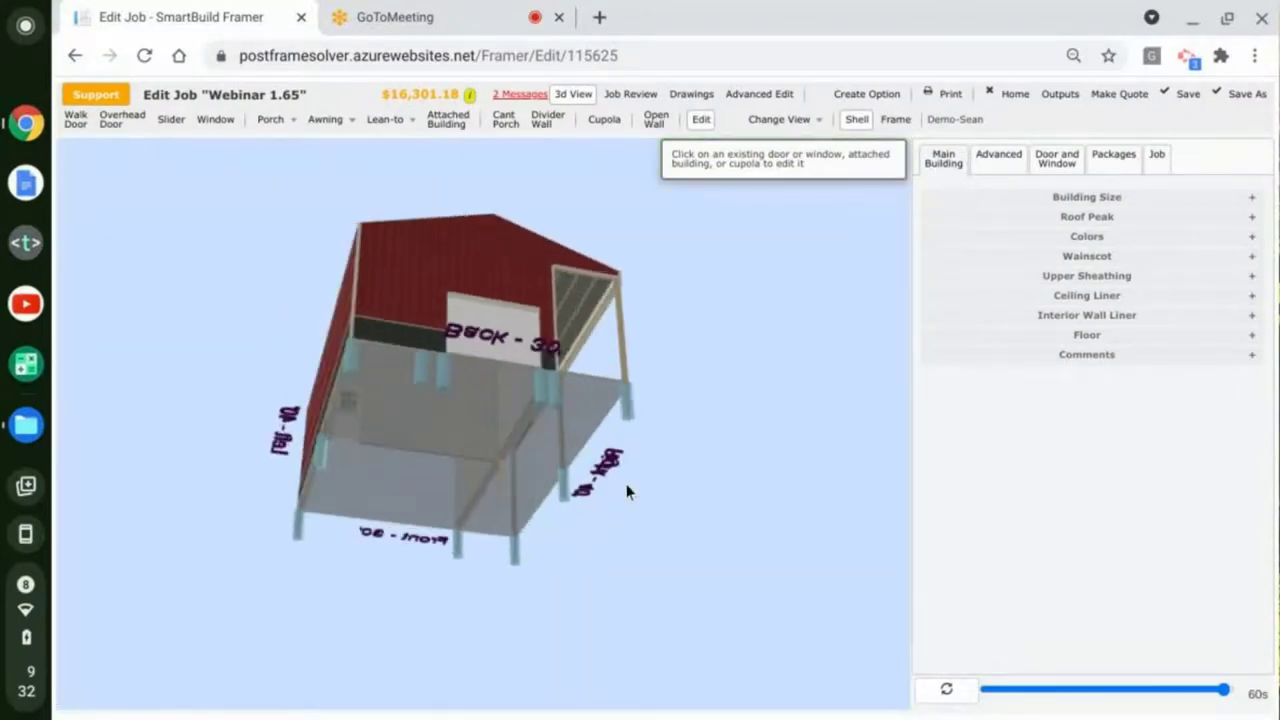
scroll(422, 480, up, 5)
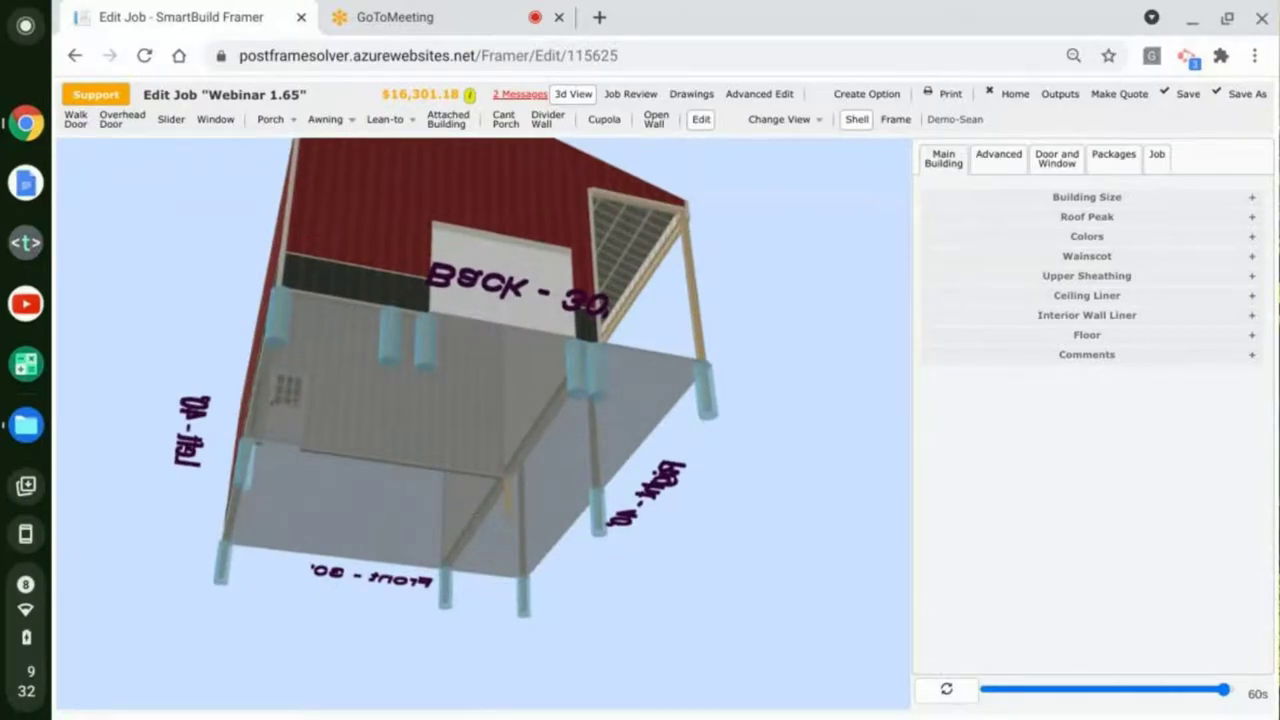
drag(267, 418, 568, 517)
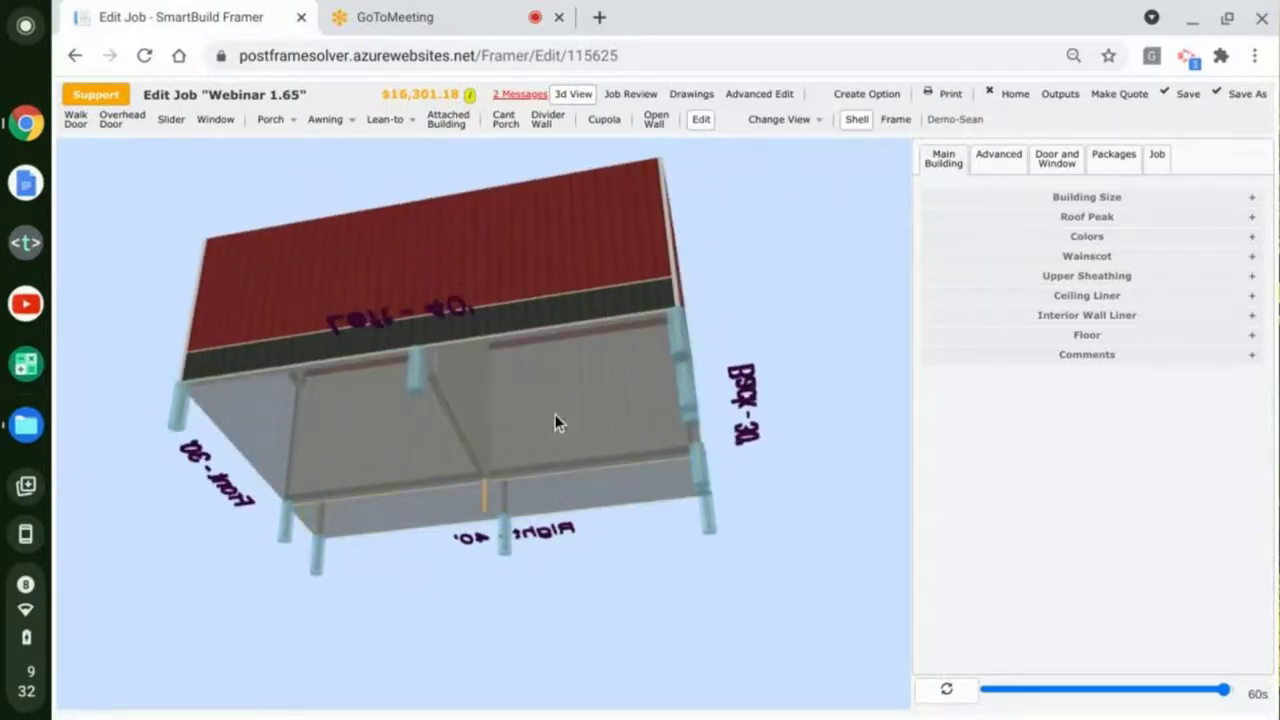
drag(571, 529, 631, 506)
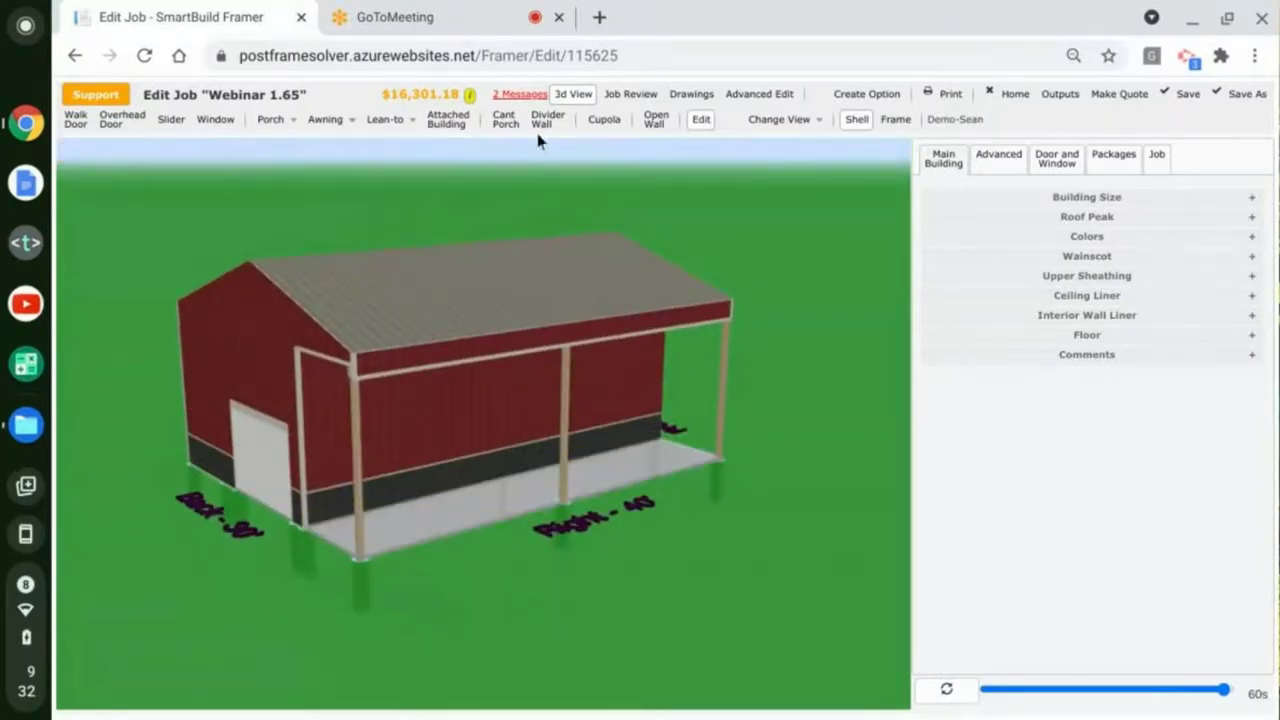
Step: Examine the divider wall's sheathing, corner with the porch side wall and truss above it from beneath the floor
drag(472, 603, 336, 400)
scroll(337, 378, up, 5)
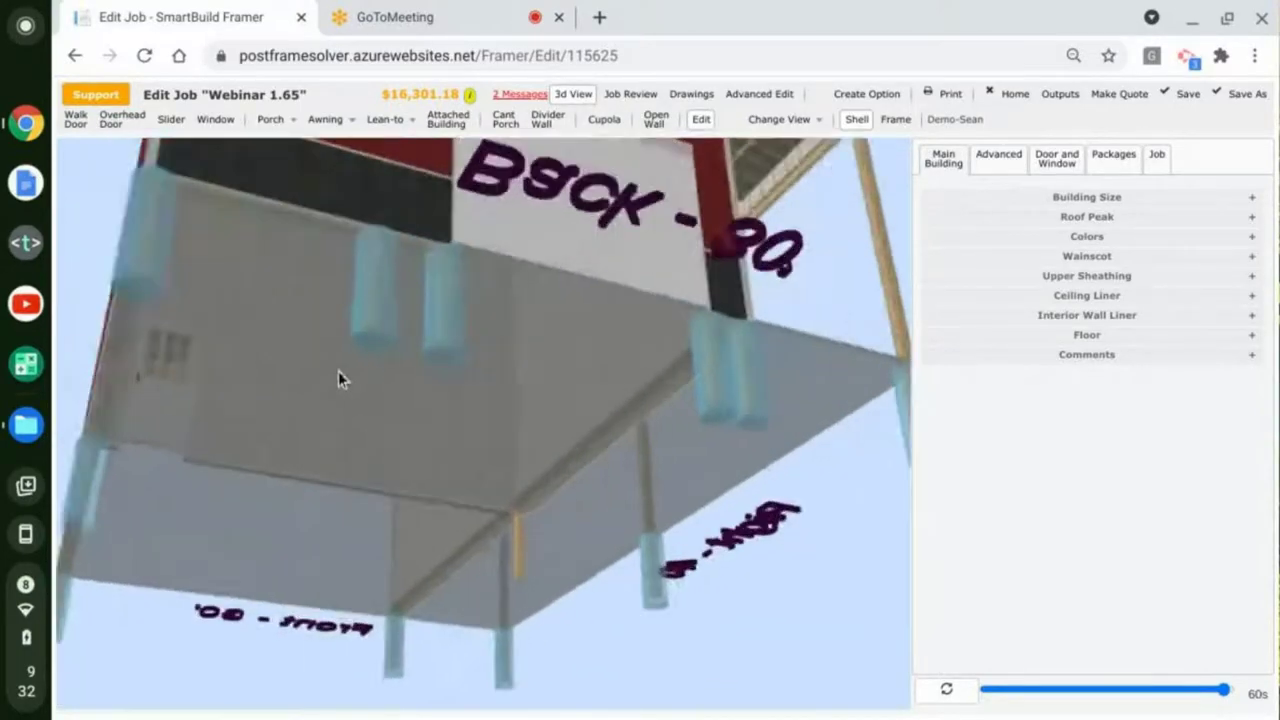
drag(374, 354, 499, 371)
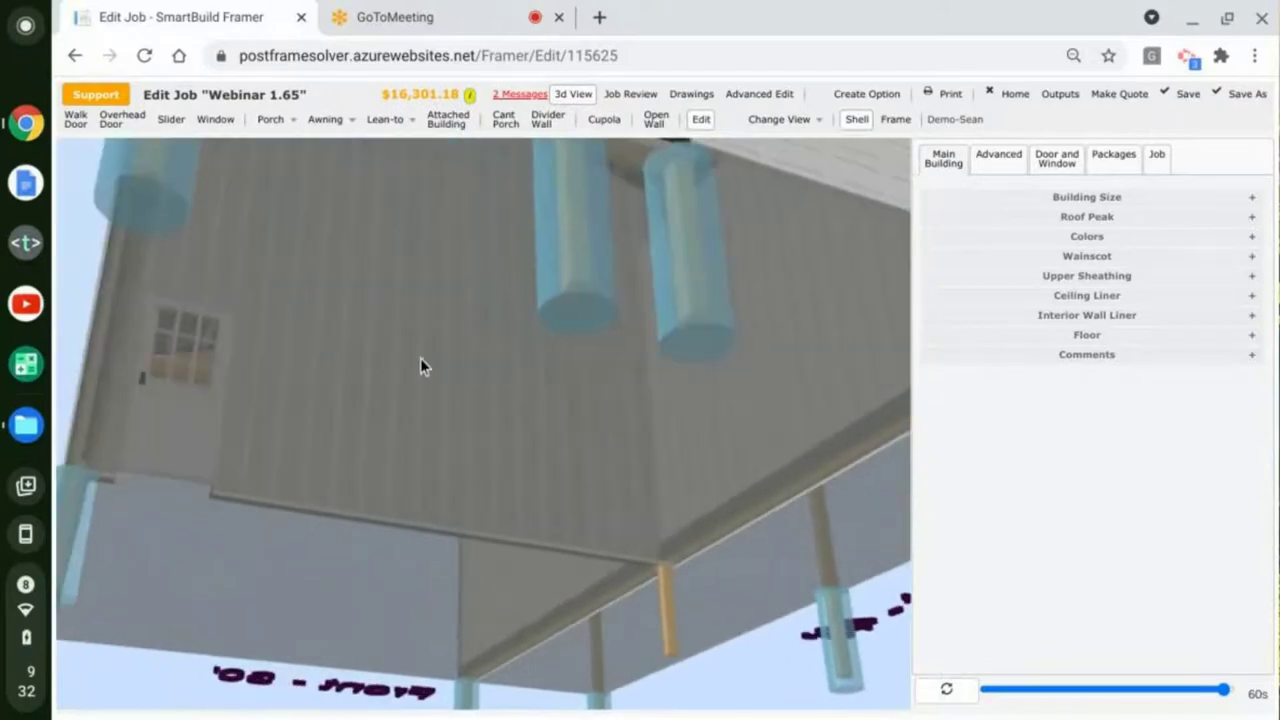
drag(366, 349, 397, 326)
drag(472, 341, 490, 256)
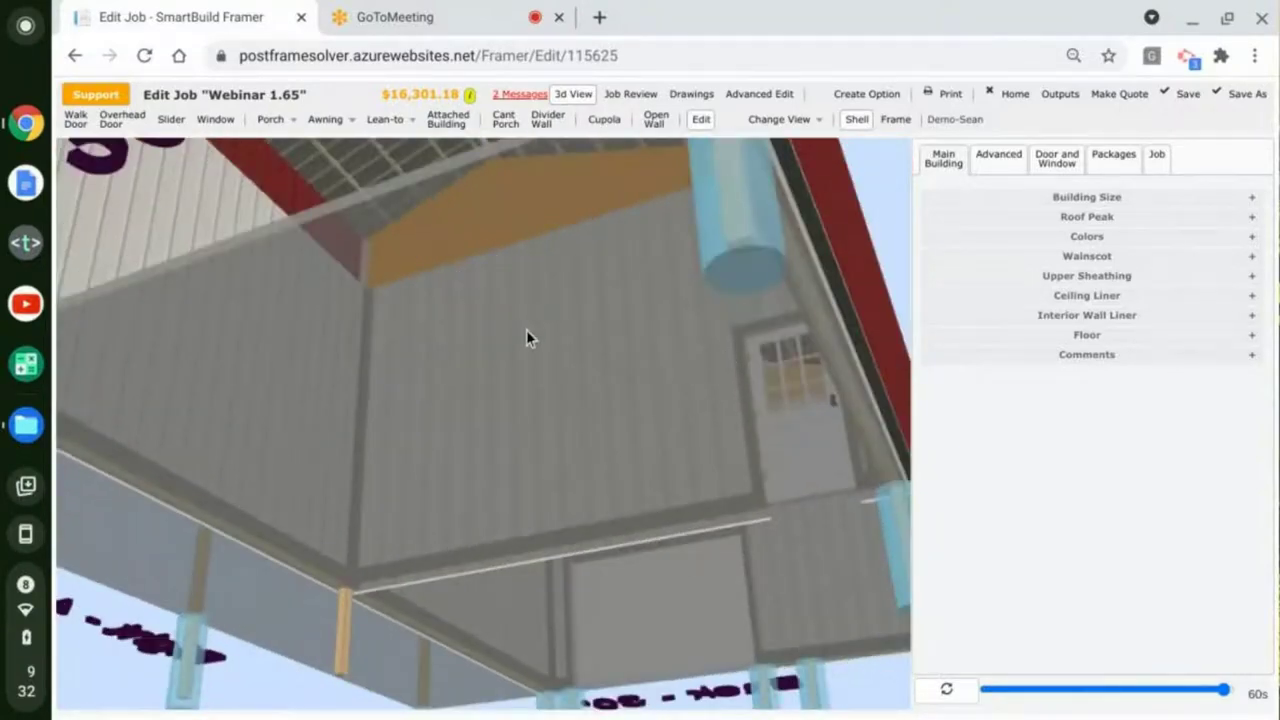
drag(520, 342, 333, 335)
drag(265, 336, 223, 346)
drag(406, 243, 576, 266)
Step: Display the building as a frame and examine the divider wall framing, porch posts and front truss
click(905, 125)
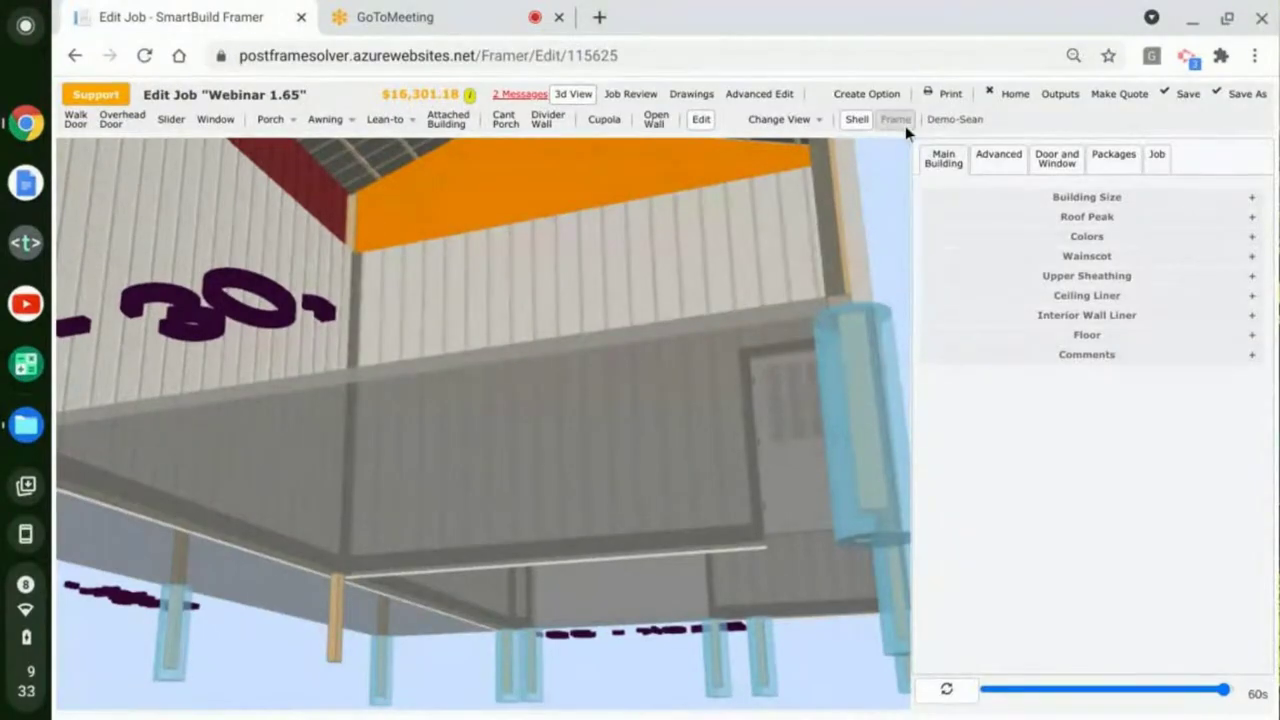
drag(632, 390, 295, 337)
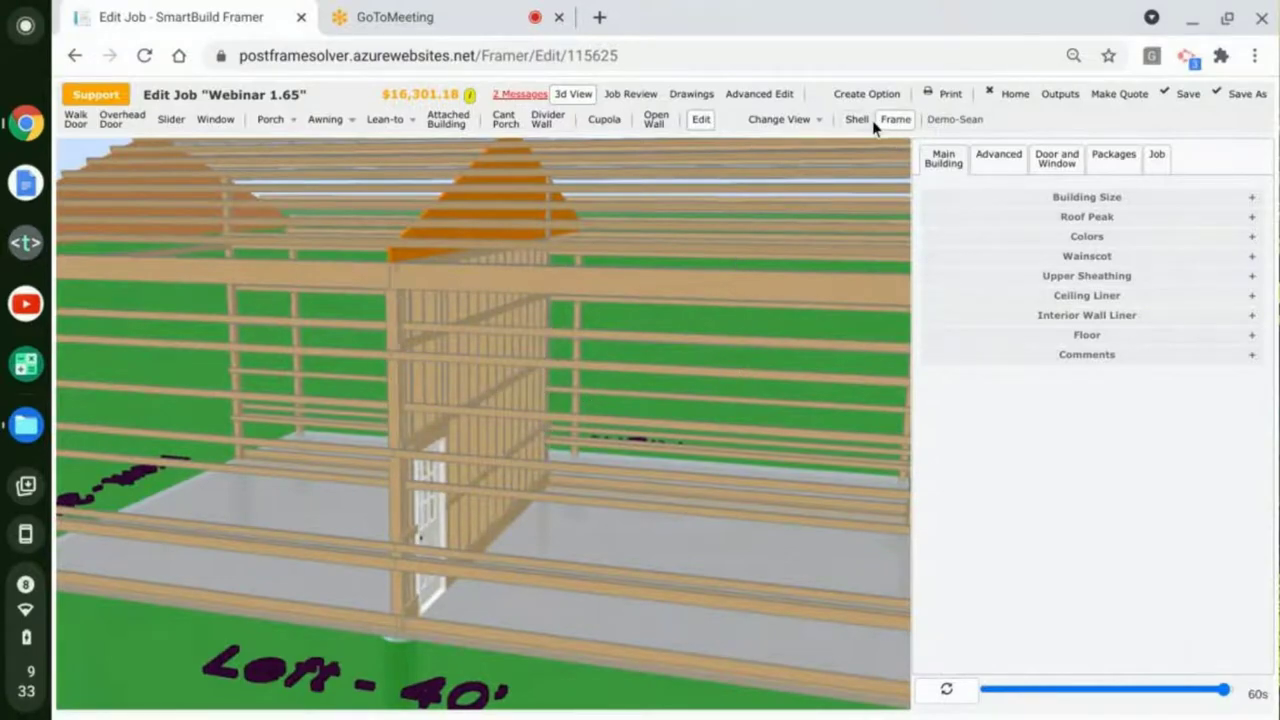
scroll(480, 457, down, 2)
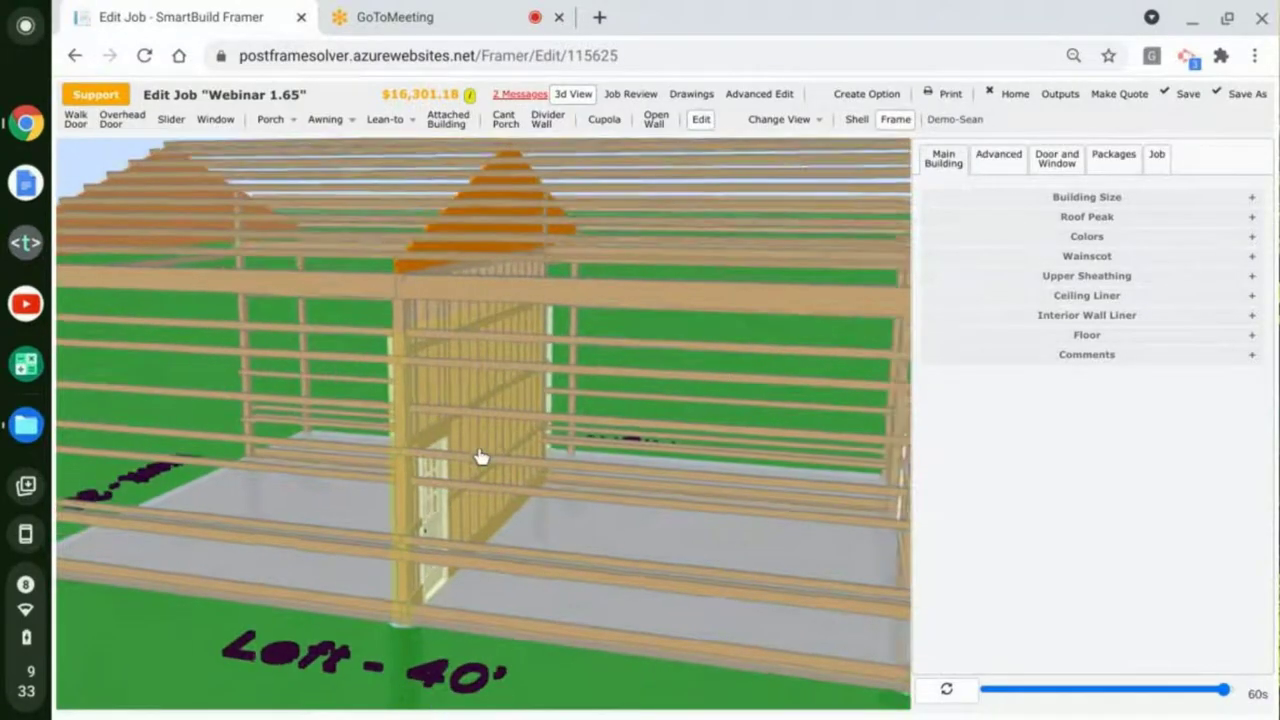
scroll(478, 452, down, 5)
drag(342, 508, 637, 504)
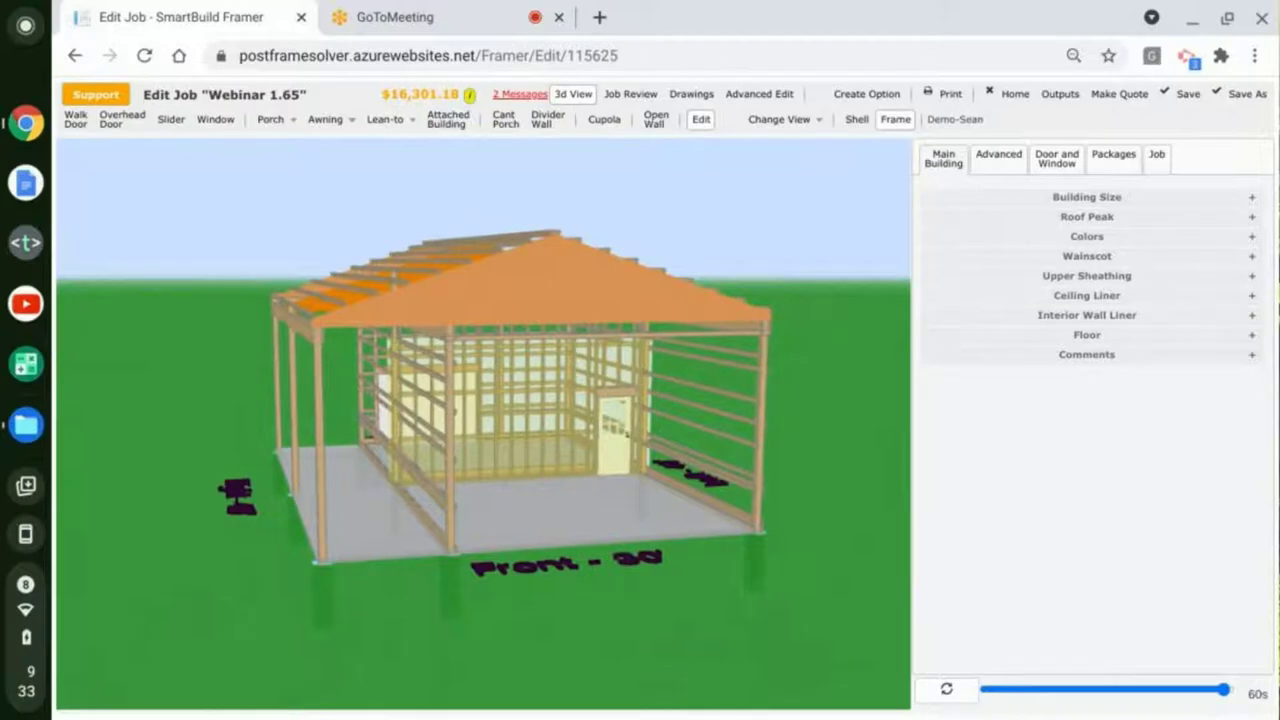
scroll(745, 410, down, 3)
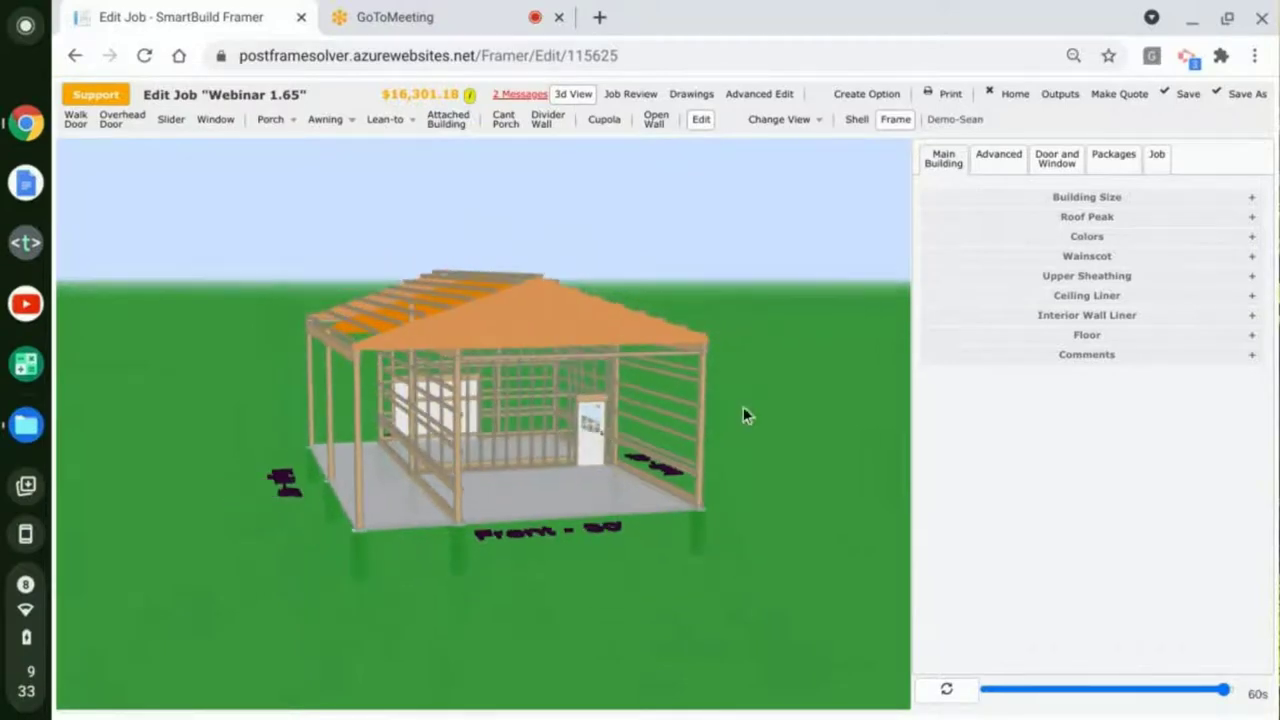
Step: Display the building as a shell and delete the cantilevered porch along the right wall
click(866, 121)
drag(537, 565, 831, 566)
mouse_move(697, 613)
mouse_down()
mouse_move(700, 623)
mouse_move(712, 604)
mouse_up()
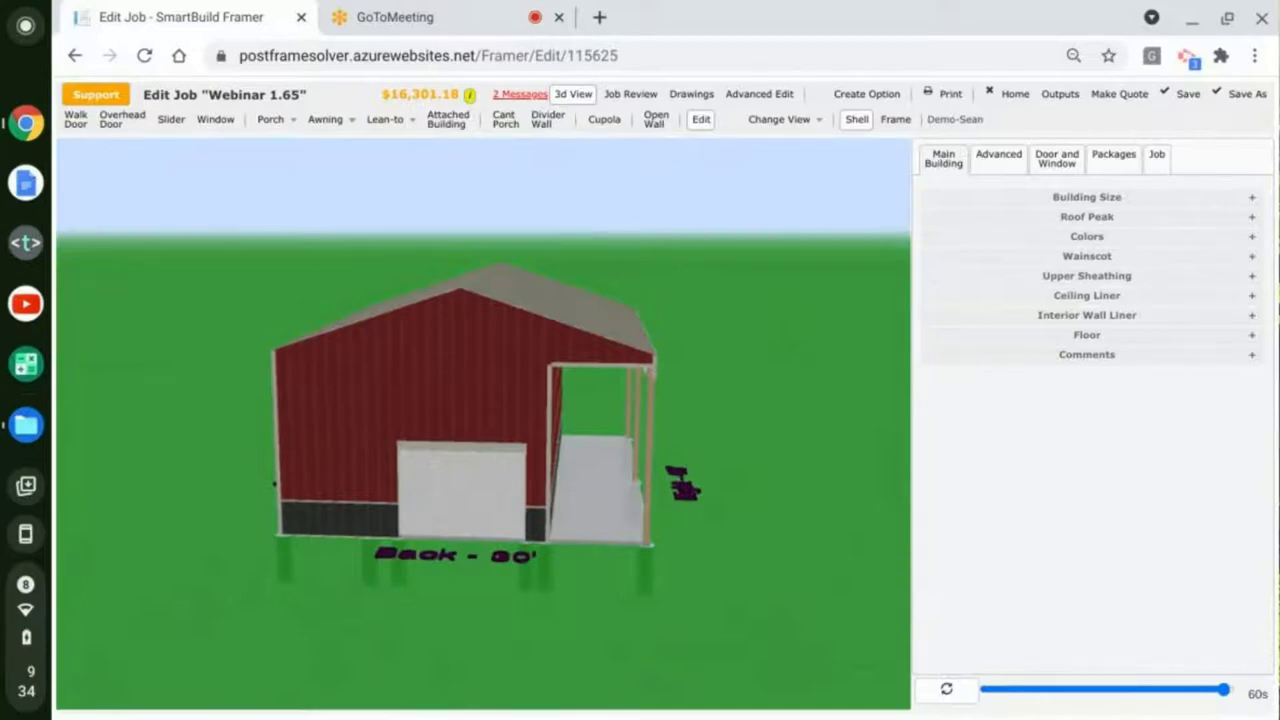
drag(254, 594, 163, 579)
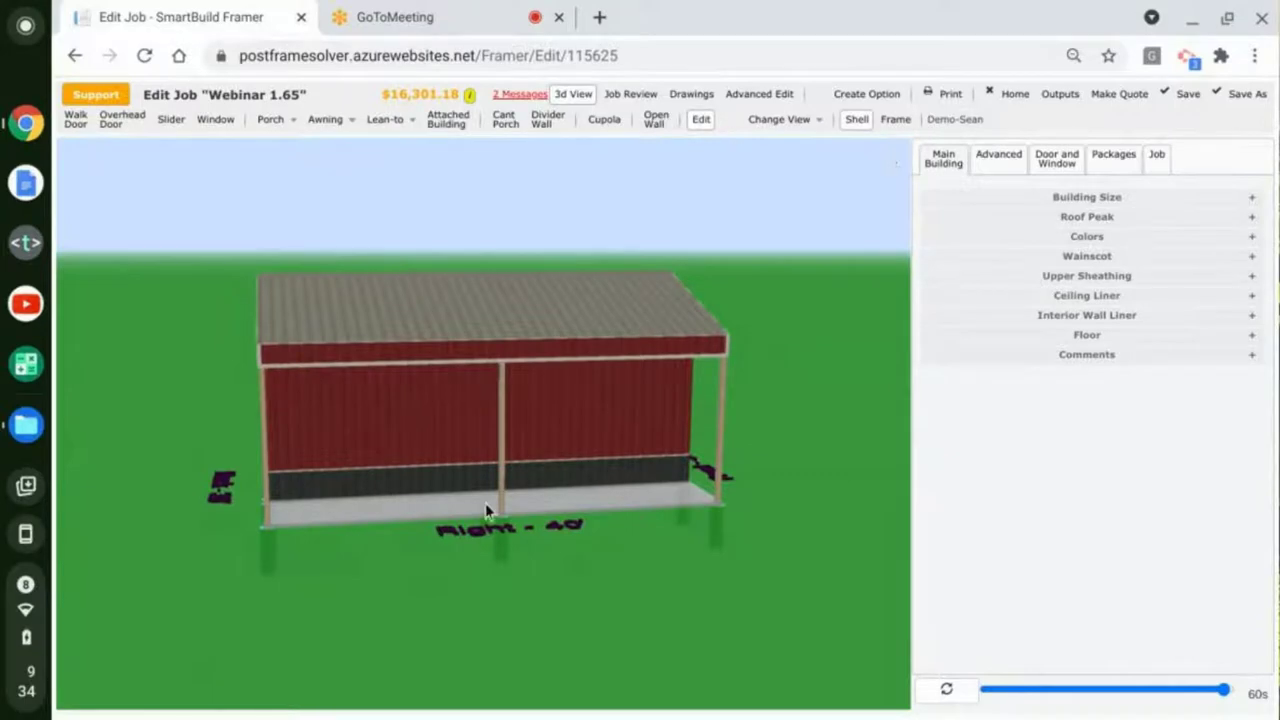
click(574, 506)
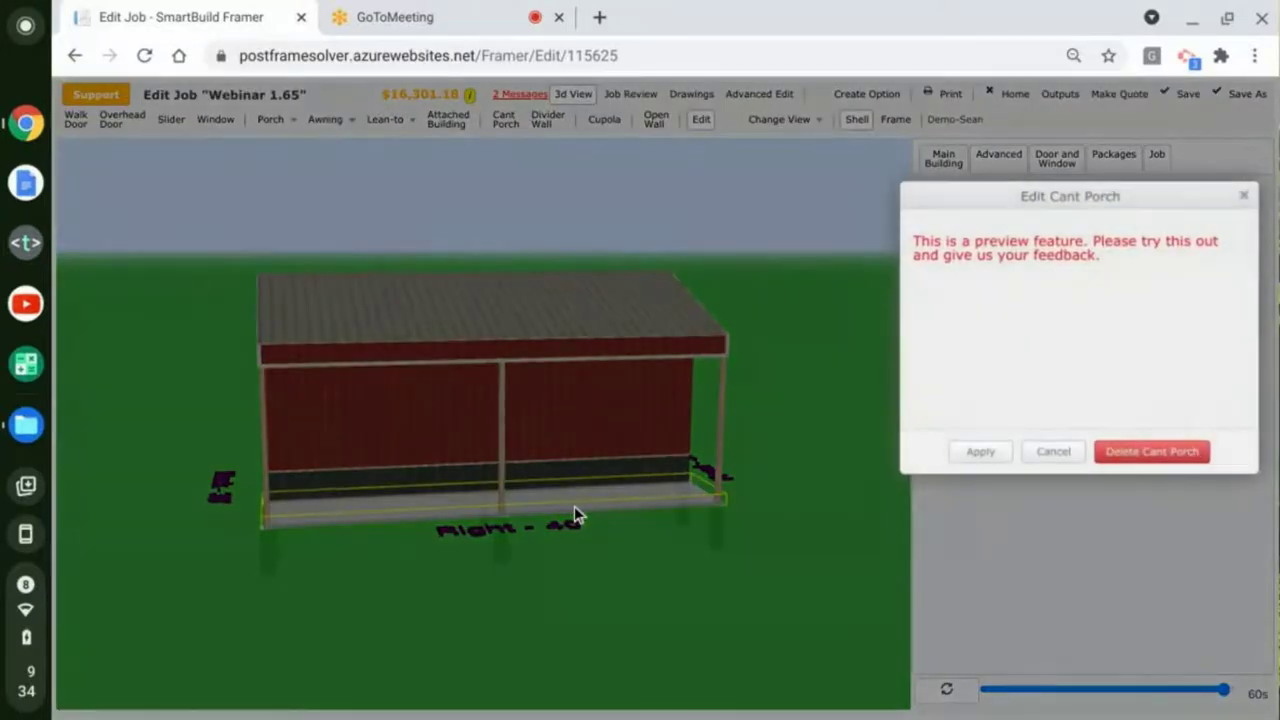
click(1197, 456)
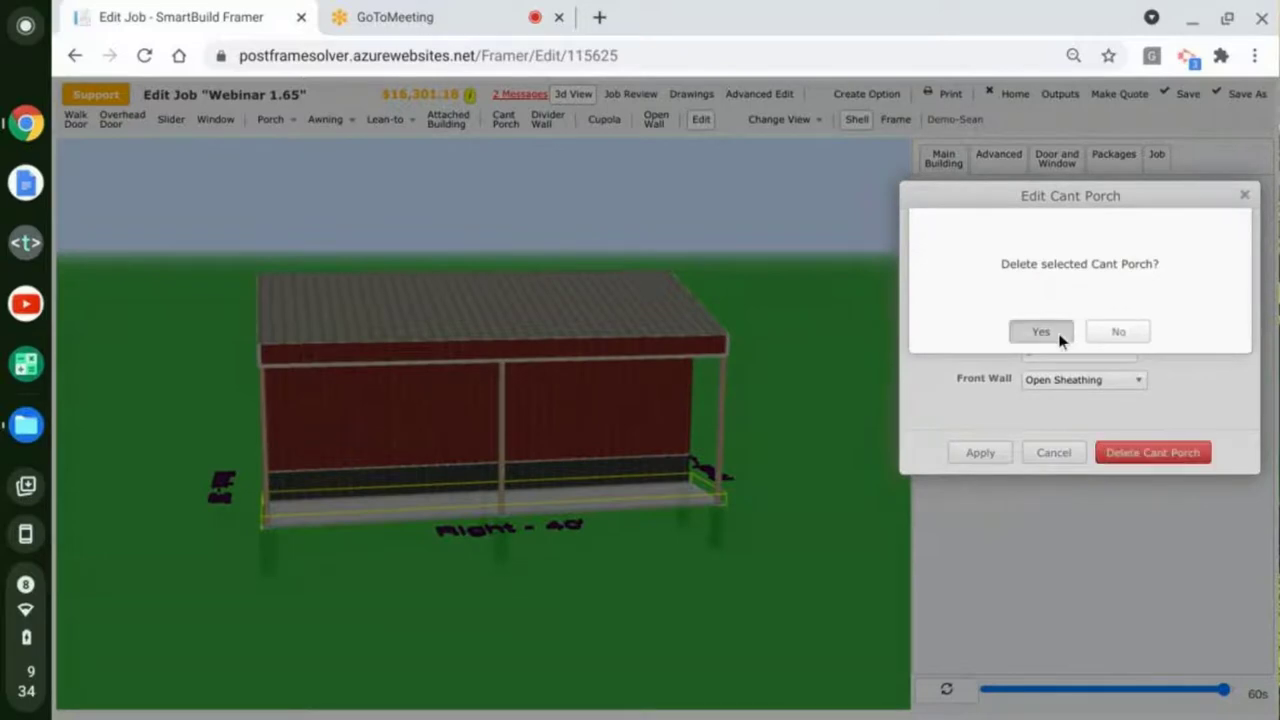
click(1041, 332)
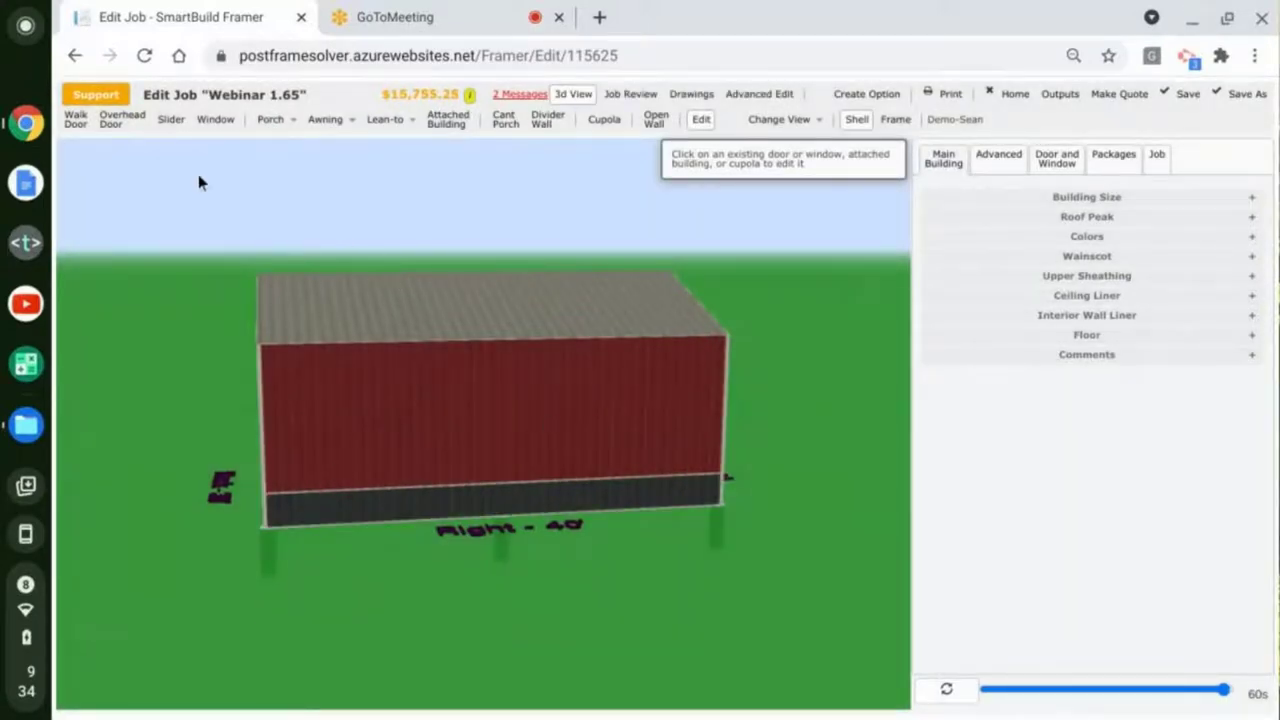
Step: Add a 3'w x 6' 8"h walk door to the right wall toward the back corner
click(76, 118)
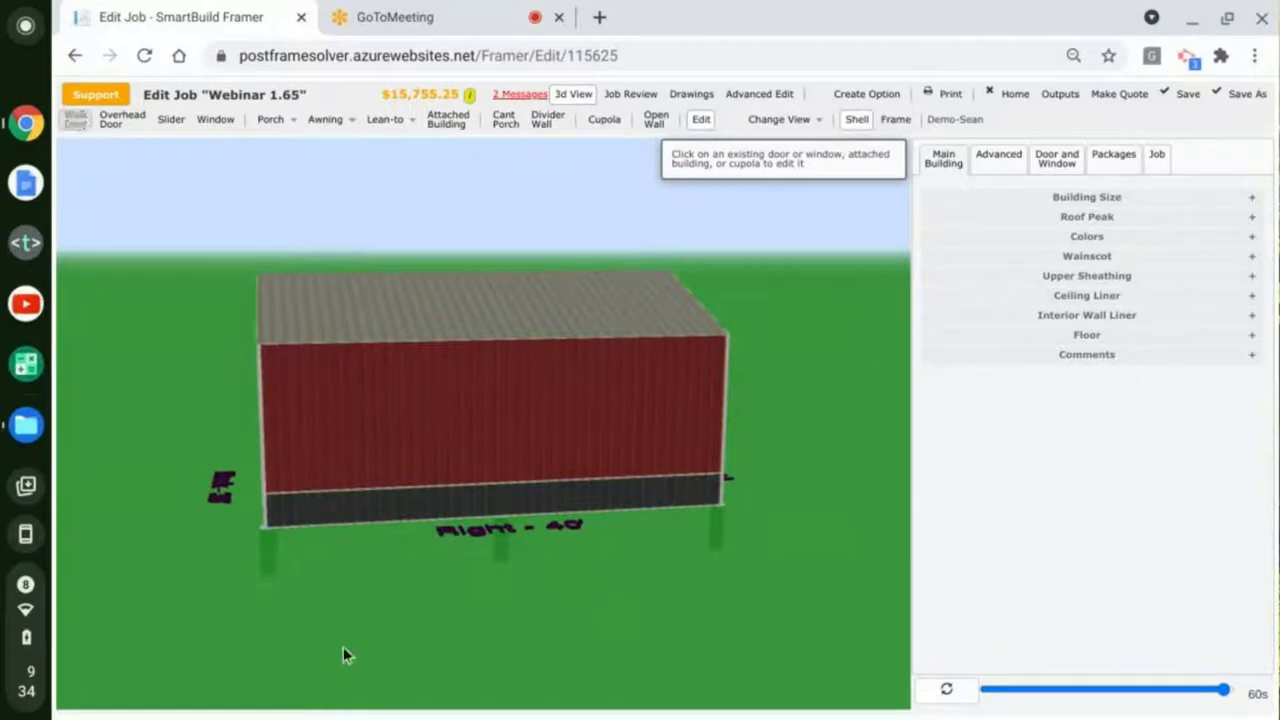
click(434, 488)
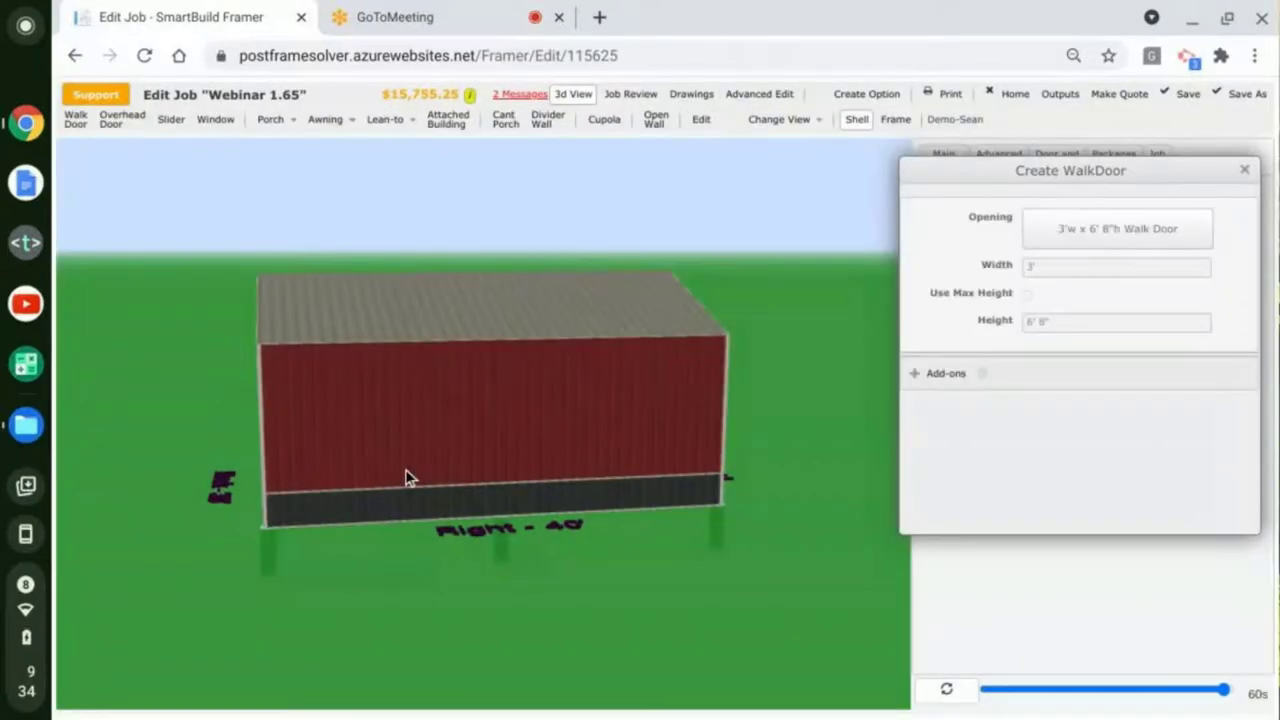
click(390, 478)
click(940, 697)
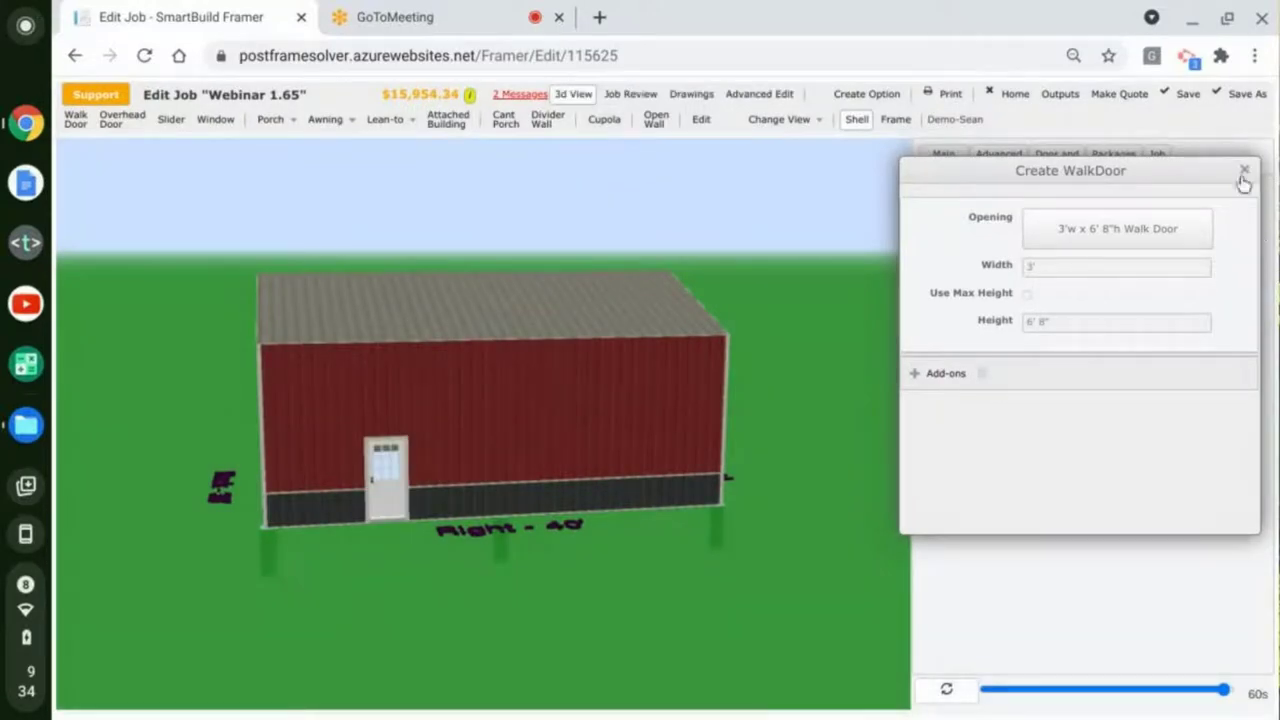
Step: Add a cantilevered porch to the right wall with start 0', length 40', offset 8' and an Open Sheathing front wall
drag(477, 608, 531, 616)
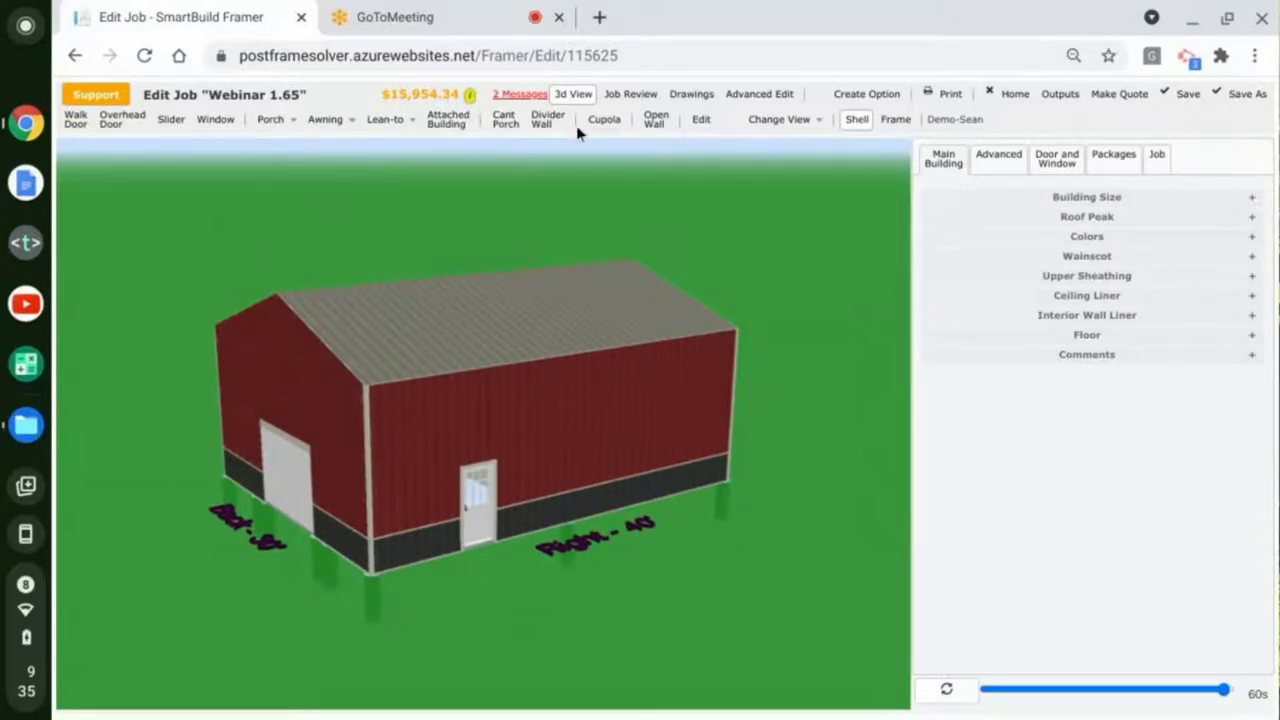
click(506, 122)
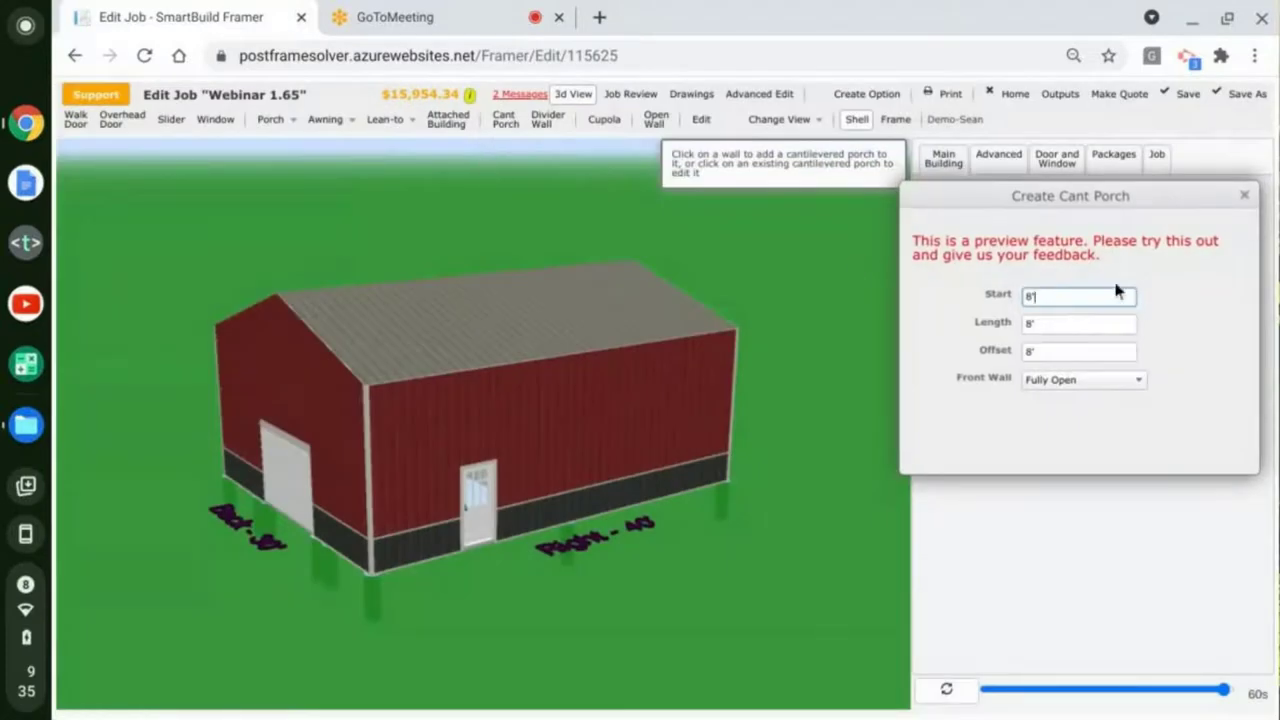
click(1057, 296)
text(0)
key(Tab)
text(40)
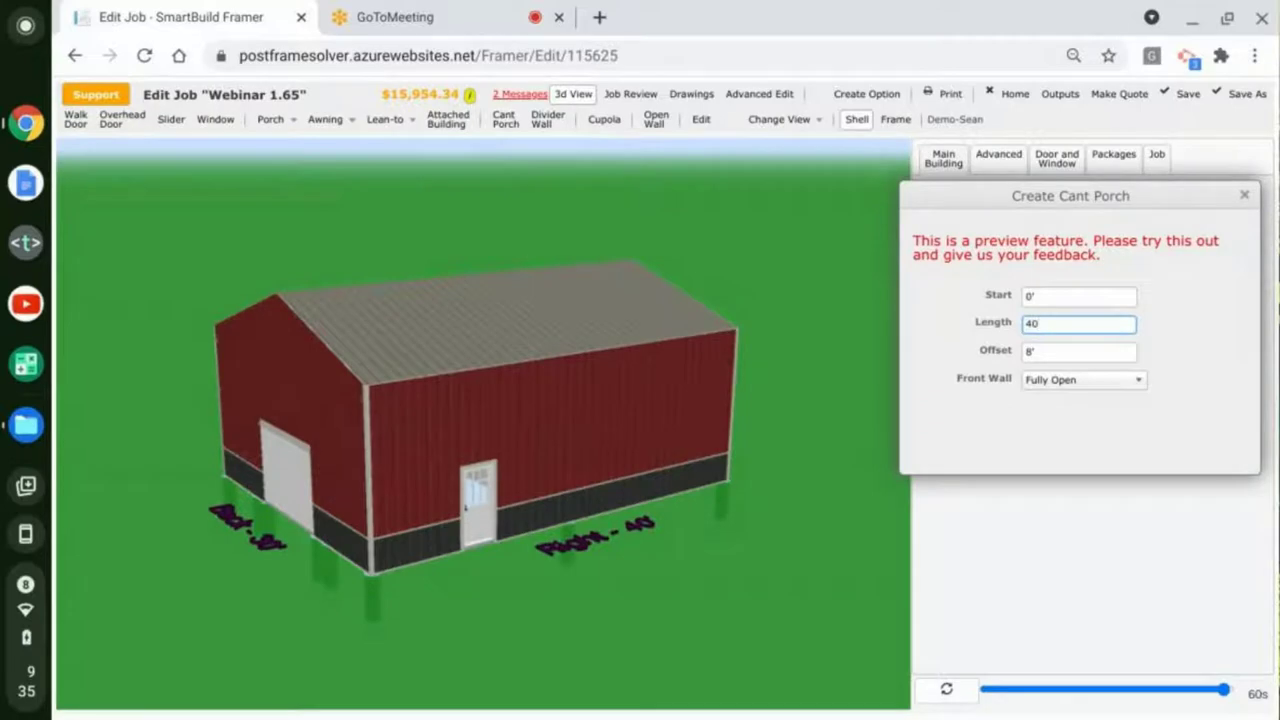
key(Tab)
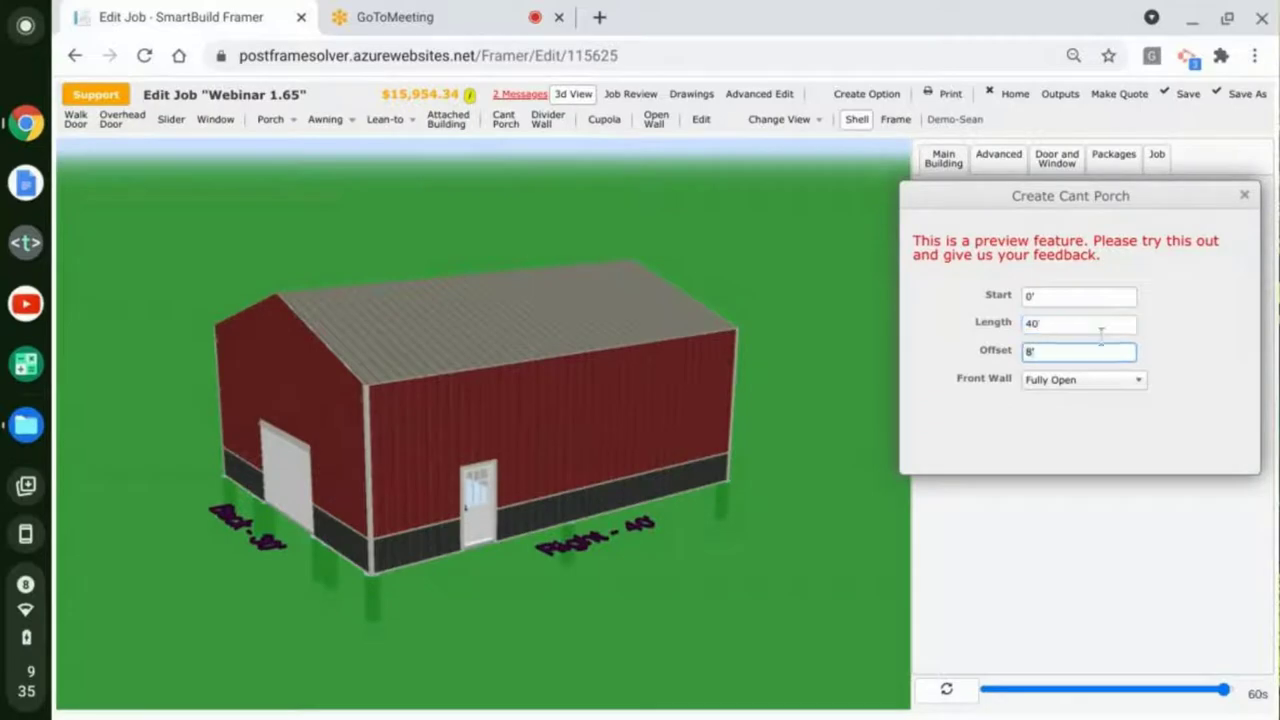
click(1120, 383)
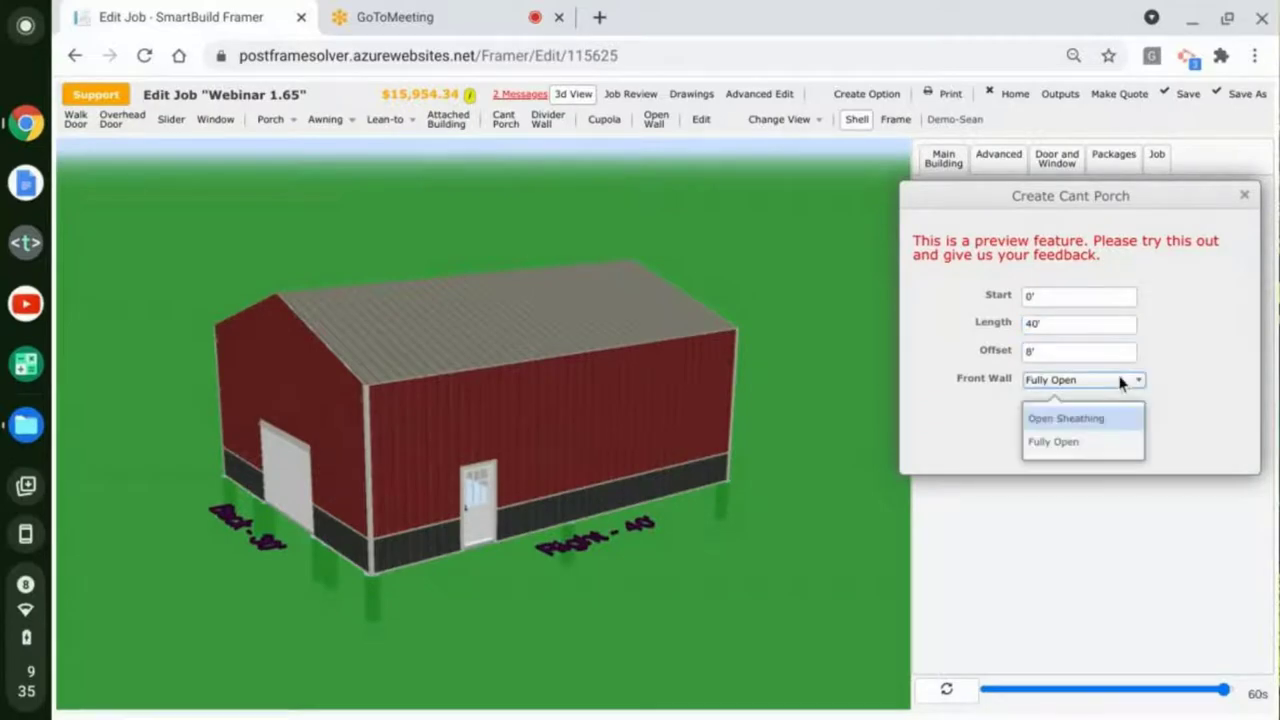
click(1090, 420)
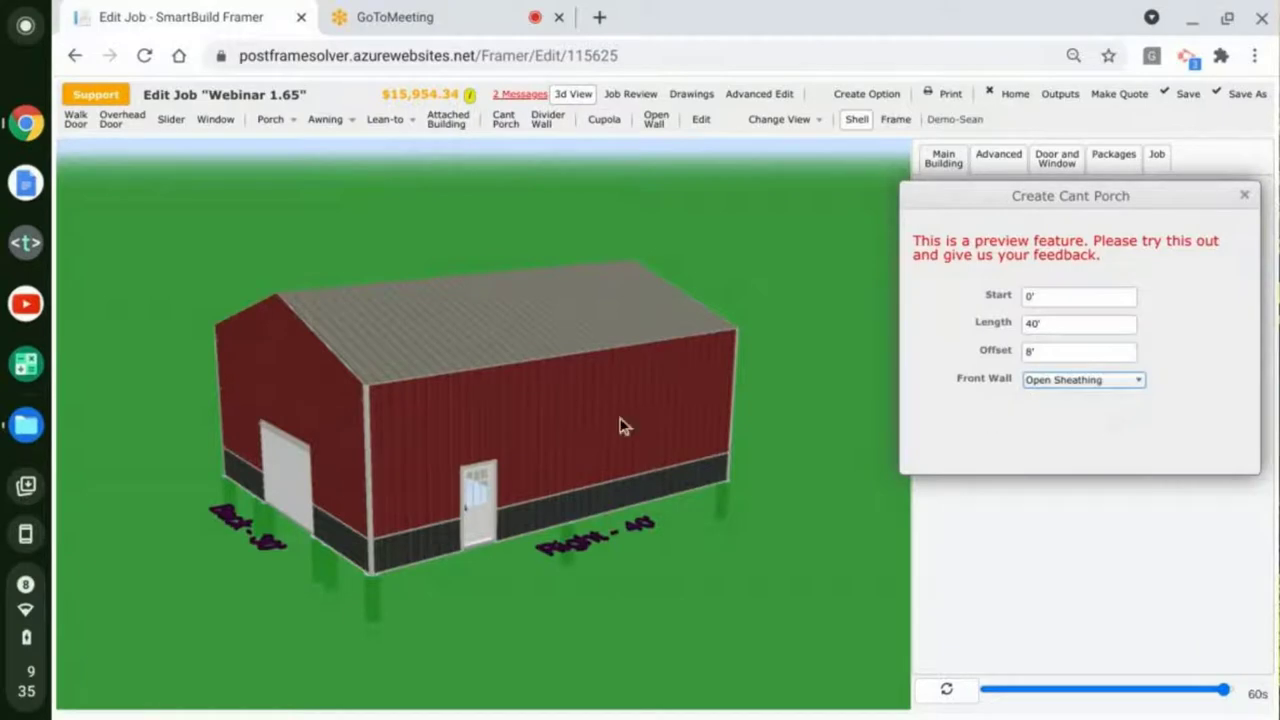
click(561, 460)
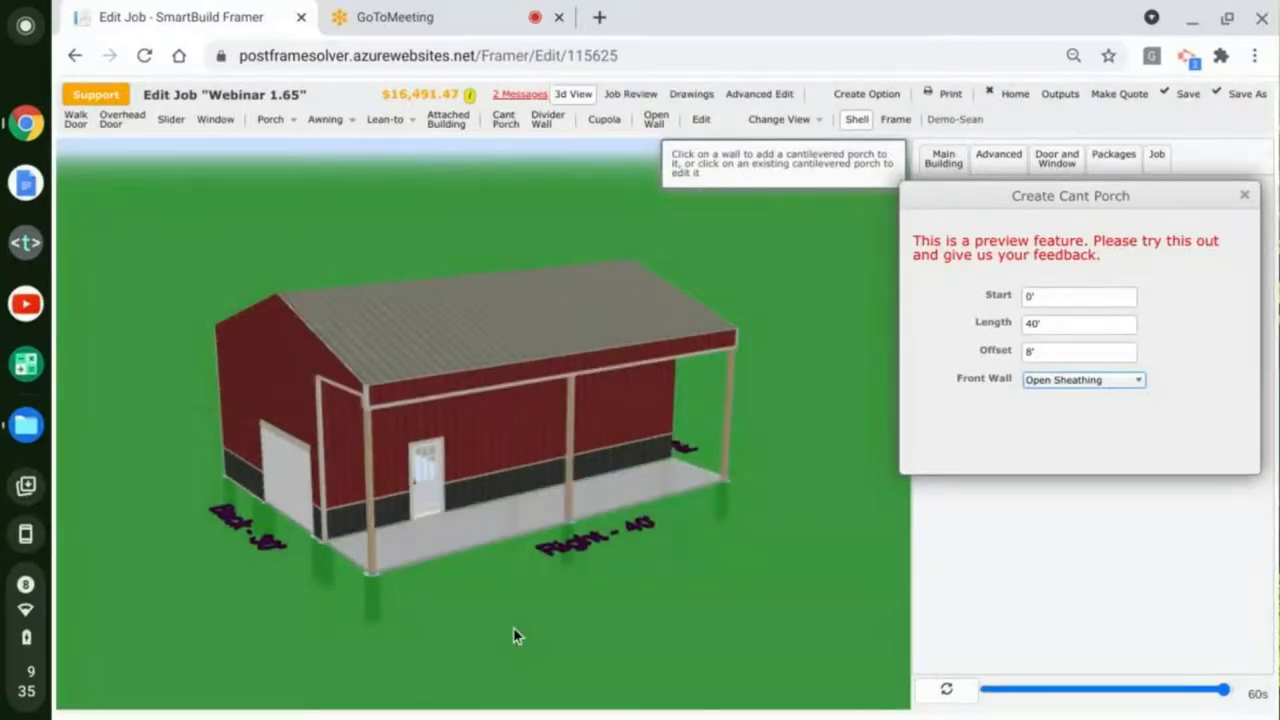
Step: Examine how the walk door sits on the set-back wall of the full-length porch, and end porch creation
mouse_move(497, 617)
mouse_down()
mouse_move(540, 594)
mouse_move(514, 583)
mouse_move(437, 603)
mouse_move(526, 537)
mouse_move(557, 545)
mouse_move(466, 562)
mouse_move(418, 590)
mouse_move(537, 606)
mouse_move(494, 636)
mouse_up()
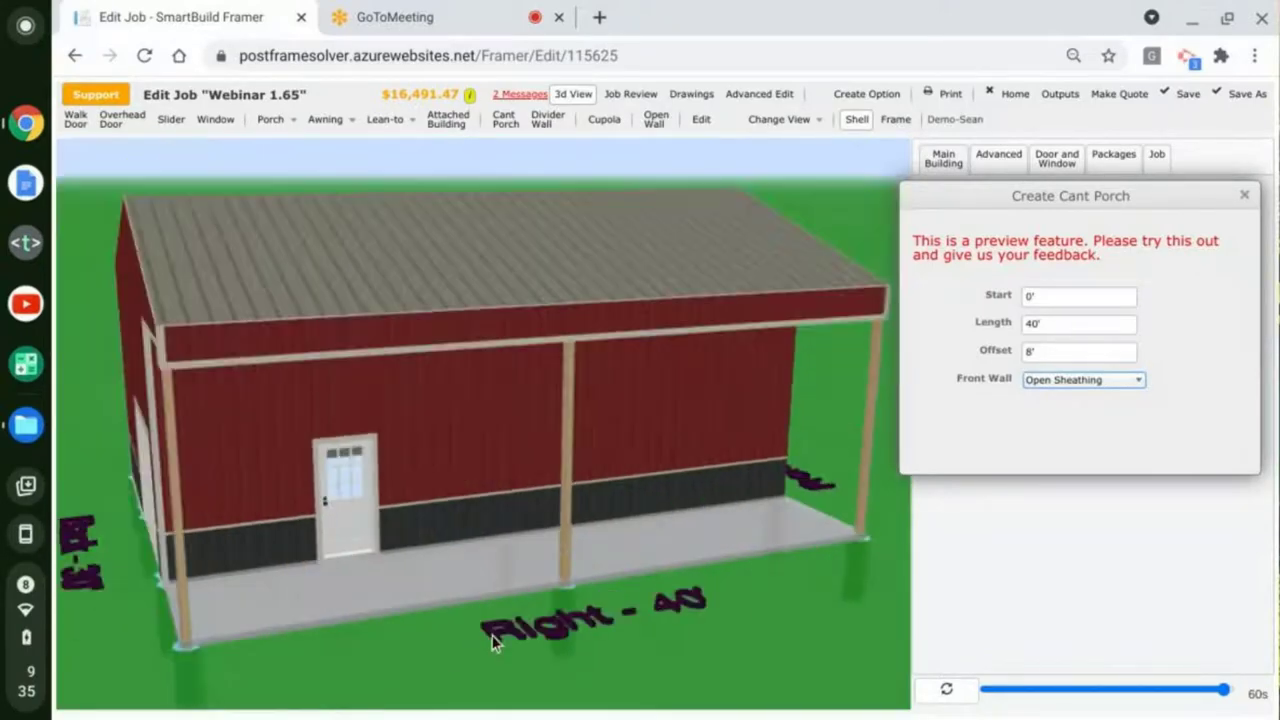
drag(725, 475, 395, 487)
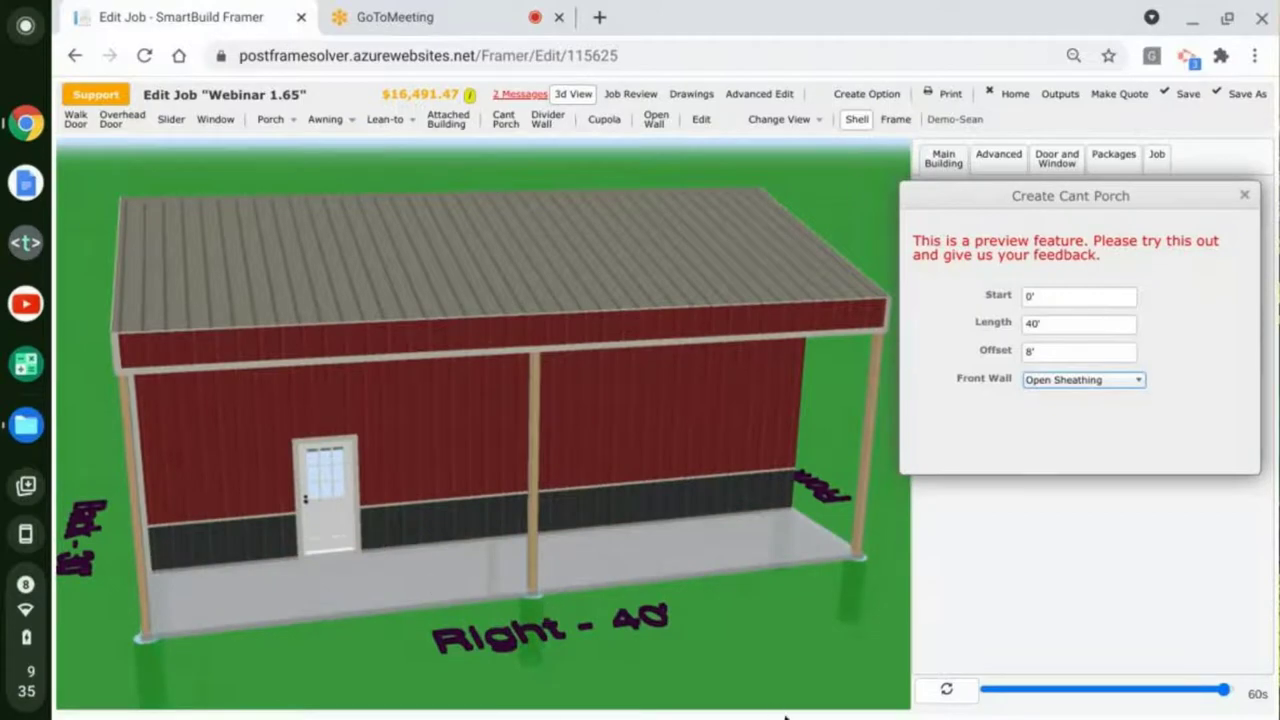
mouse_move(550, 688)
mouse_down()
mouse_move(578, 673)
mouse_move(713, 670)
mouse_move(697, 676)
mouse_move(689, 623)
mouse_move(751, 605)
mouse_move(586, 692)
mouse_move(537, 688)
mouse_up()
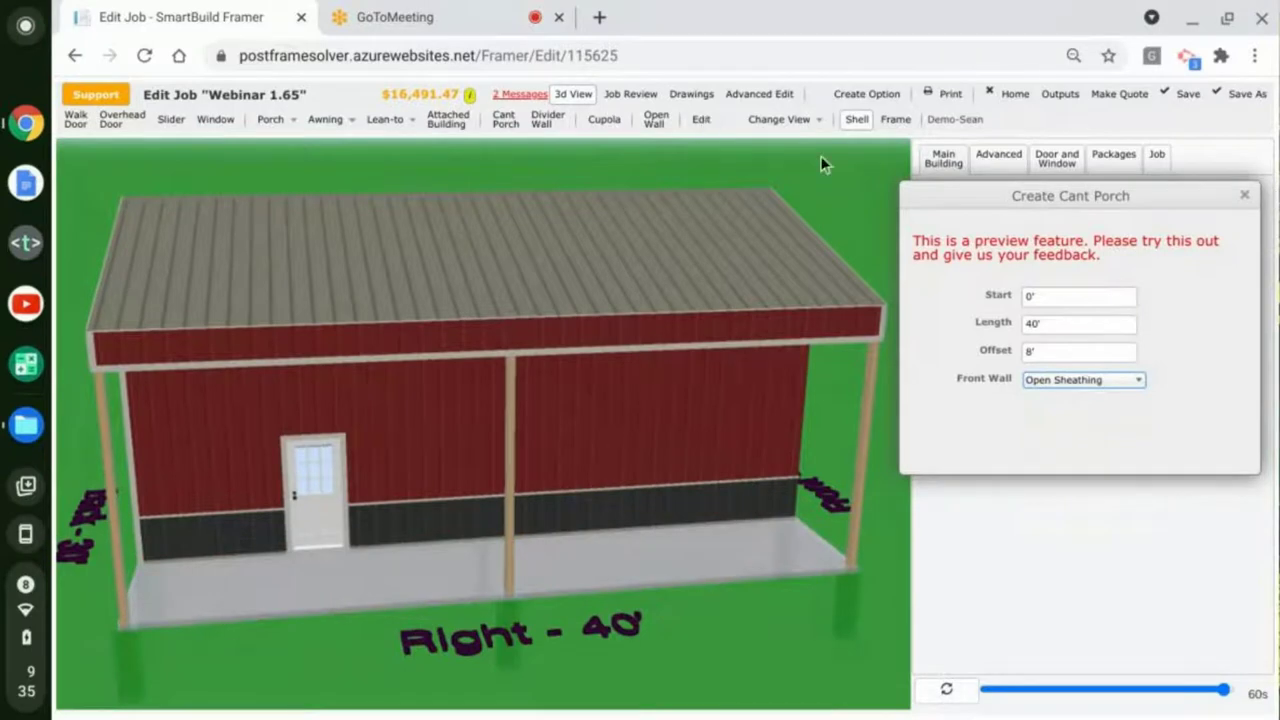
click(1245, 196)
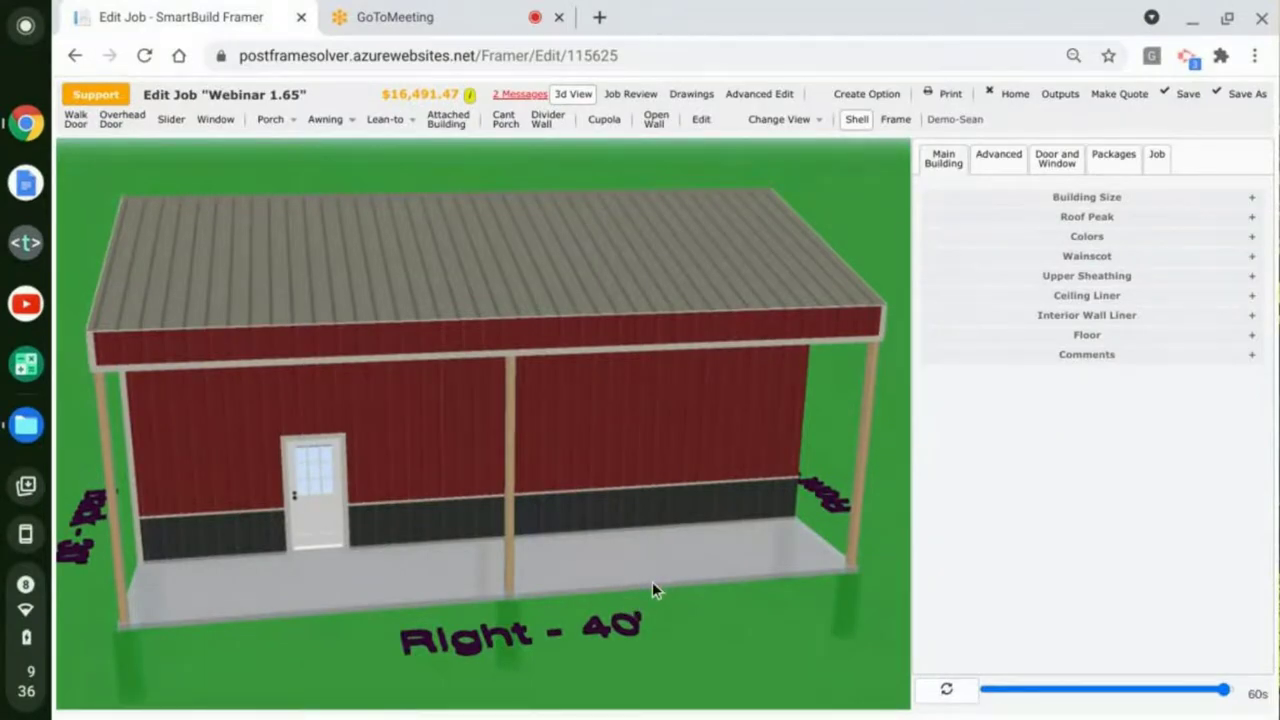
Step: Delete the full-length cantilevered porch from the right wall
click(697, 120)
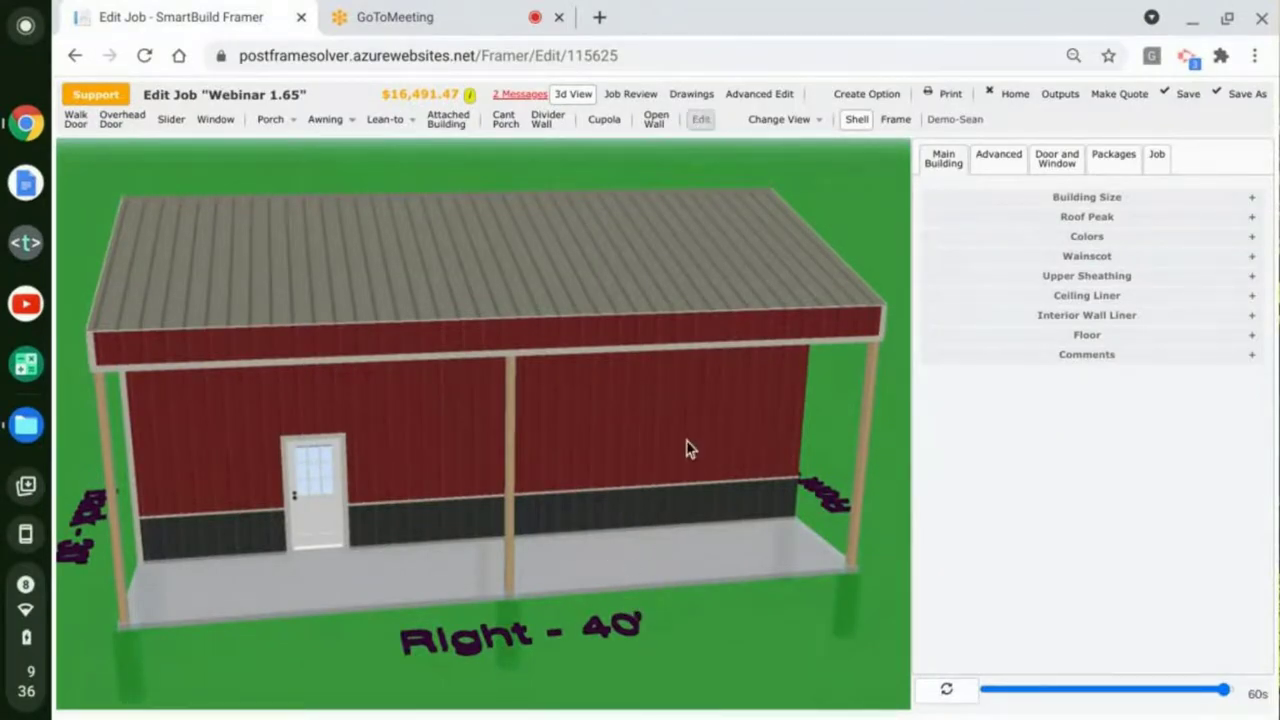
click(621, 598)
click(1200, 456)
click(1055, 339)
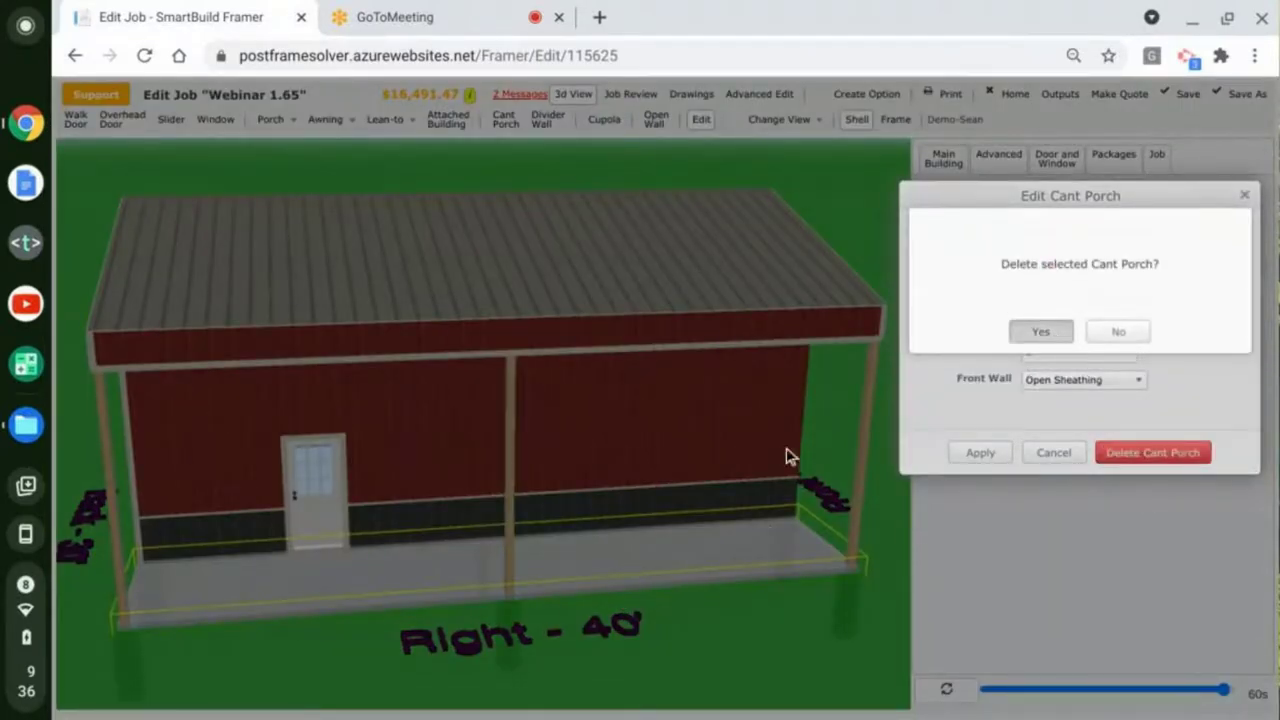
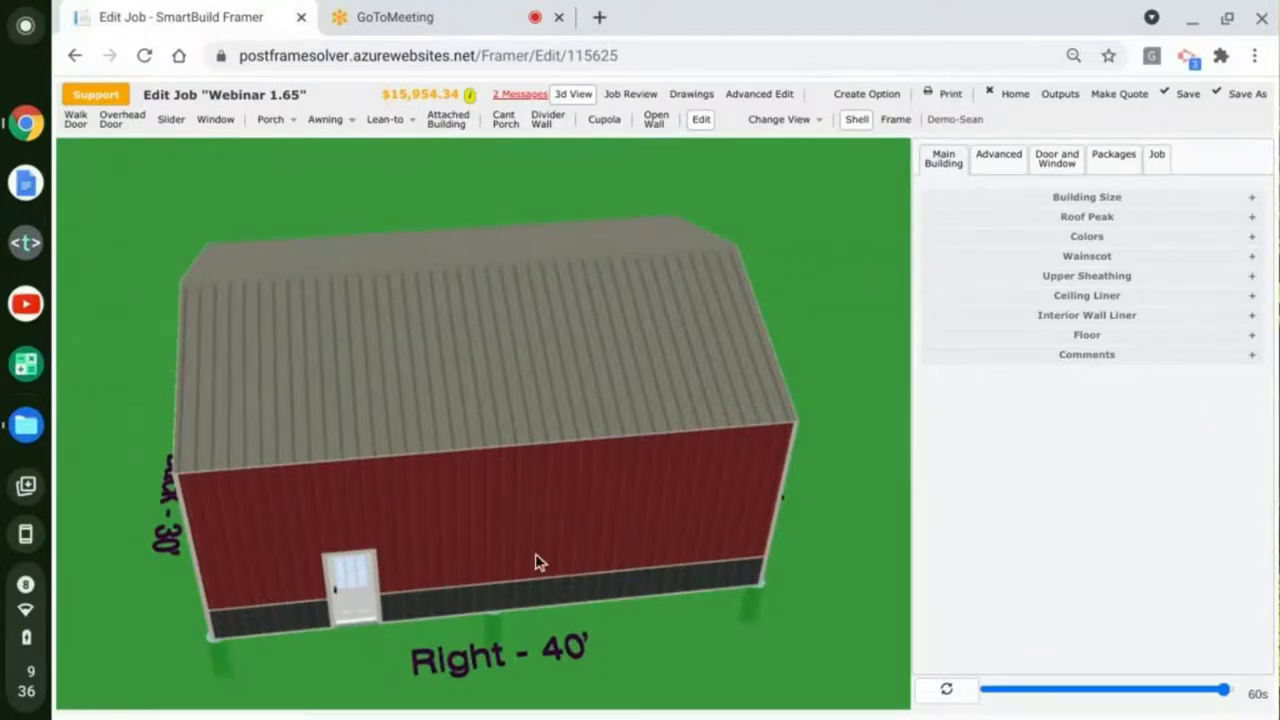
Step: Add a Fully Open cantilevered porch around the right wall's walk door with start 5', length 10' and offset 8'
drag(686, 557, 587, 607)
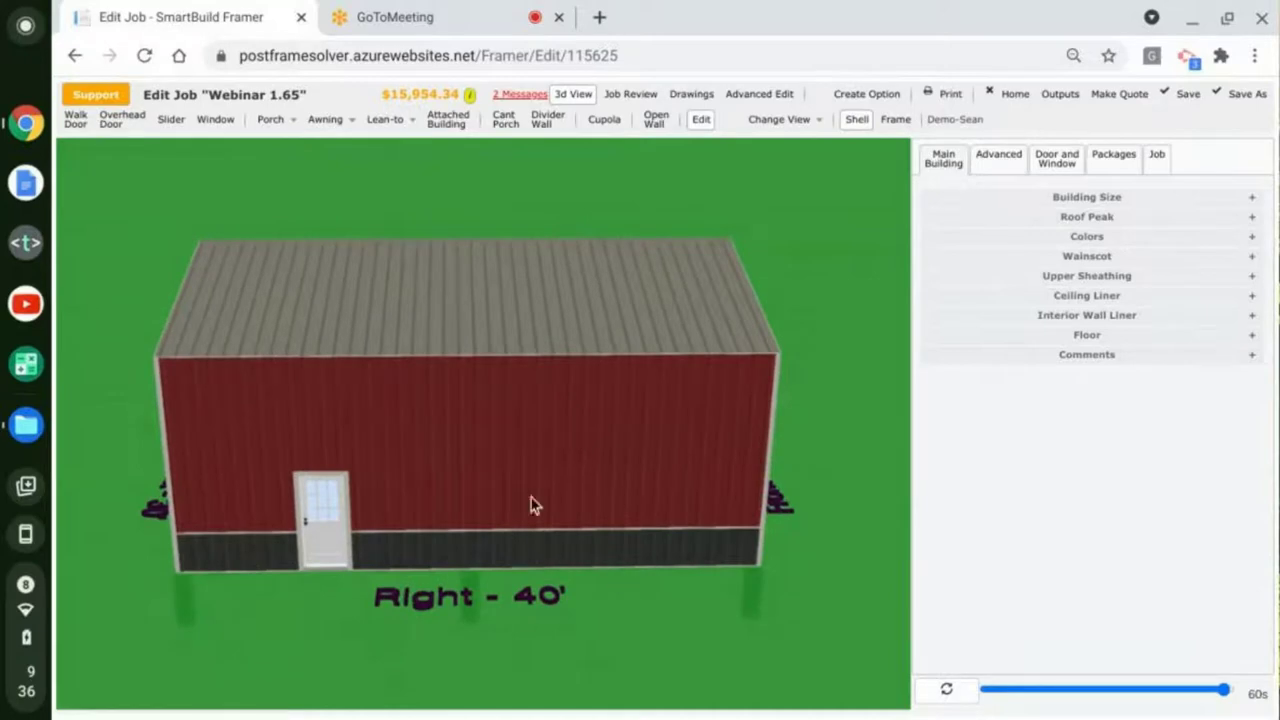
click(349, 541)
drag(471, 680, 558, 651)
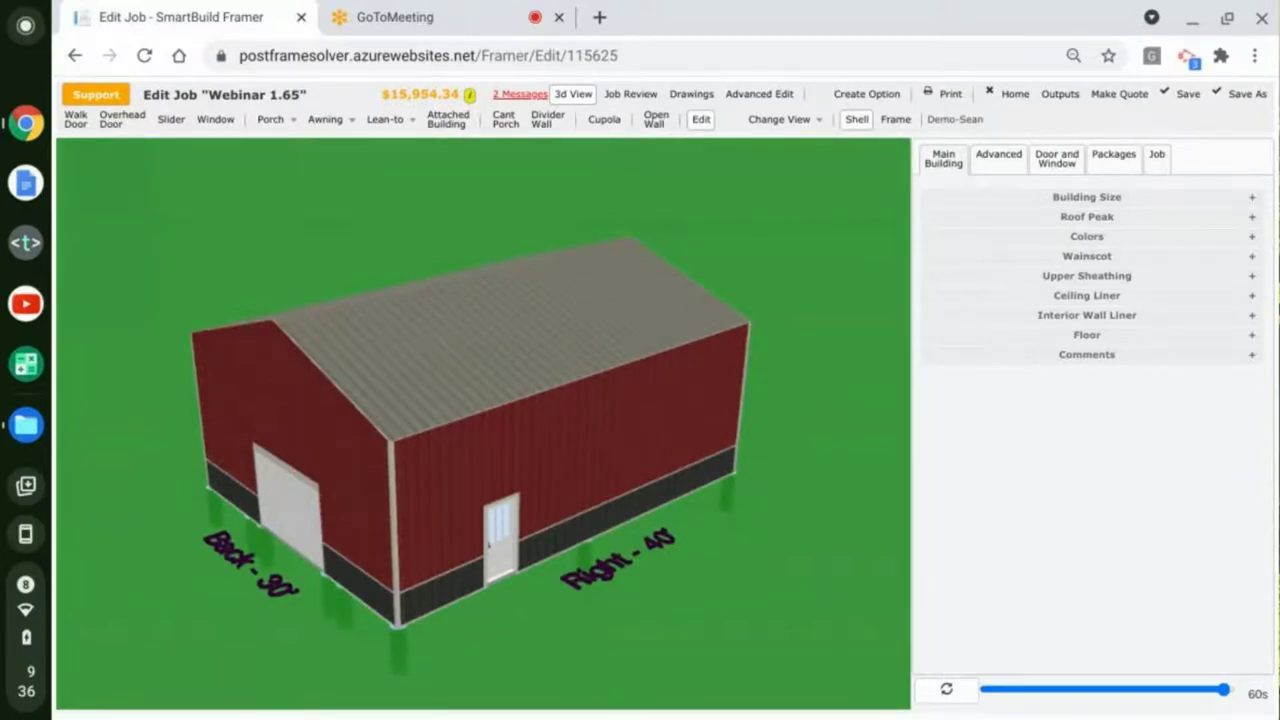
drag(639, 595, 560, 586)
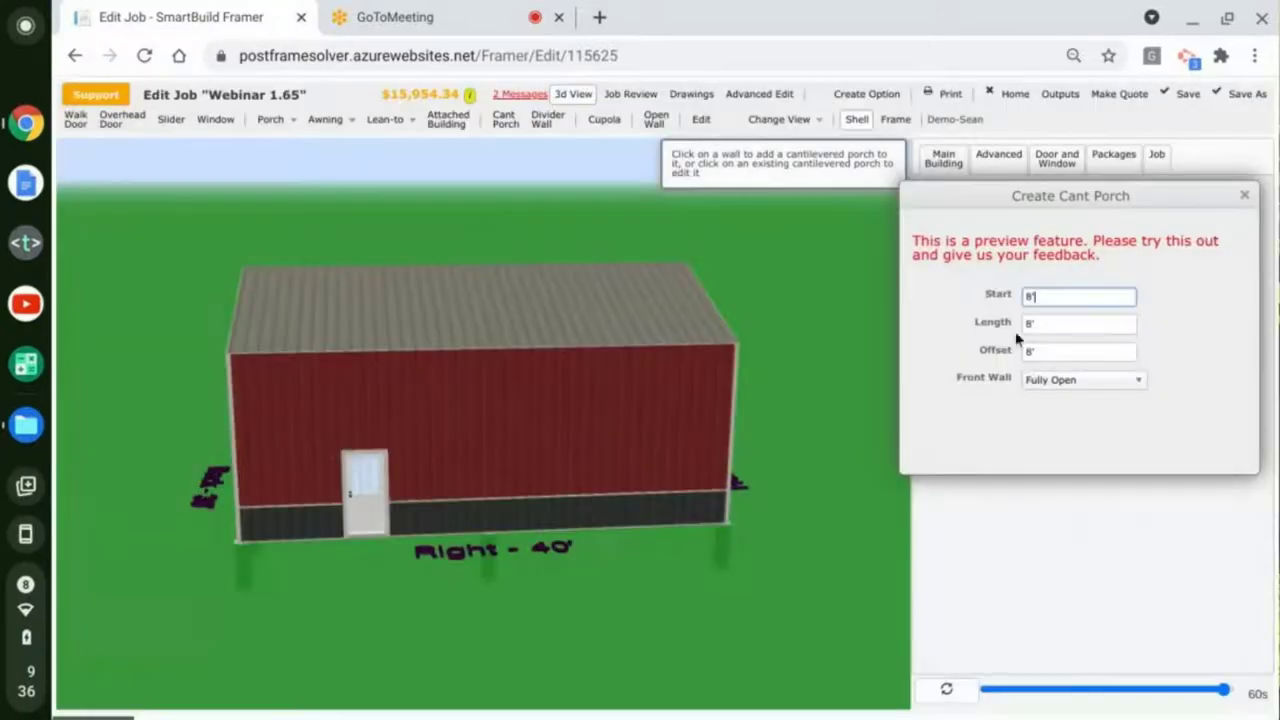
click(1058, 297)
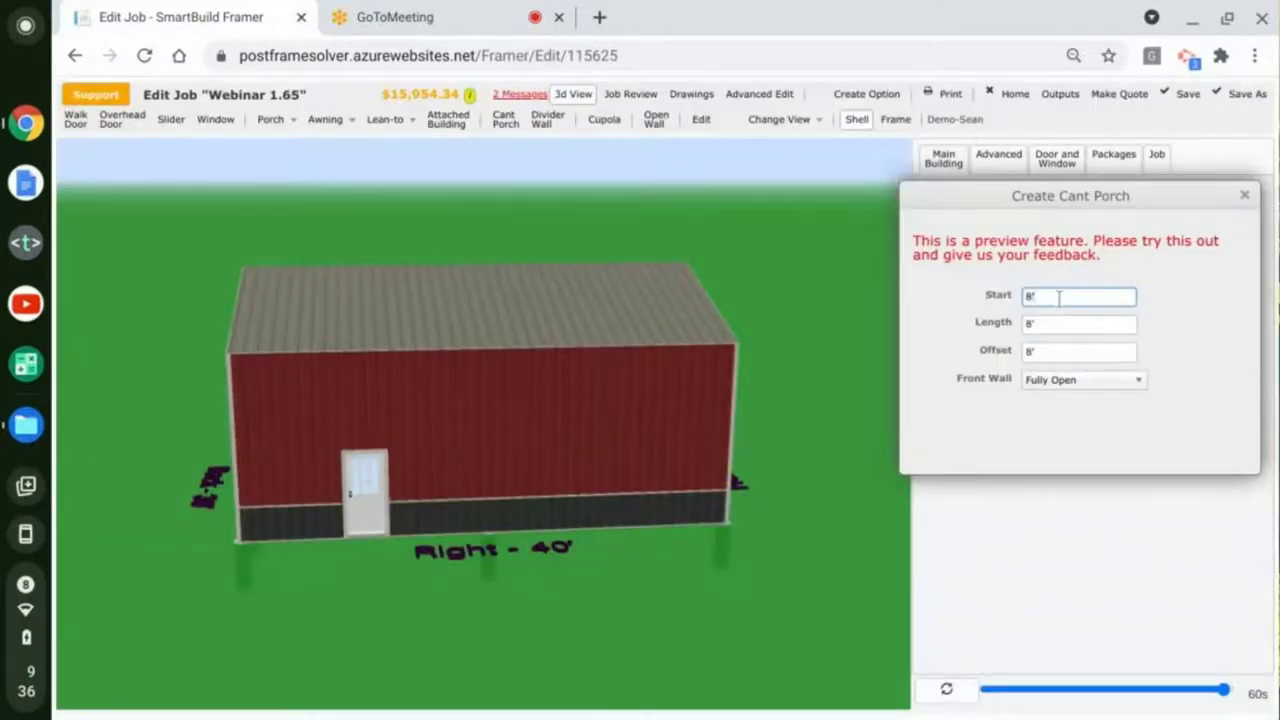
text(5)
key(Tab)
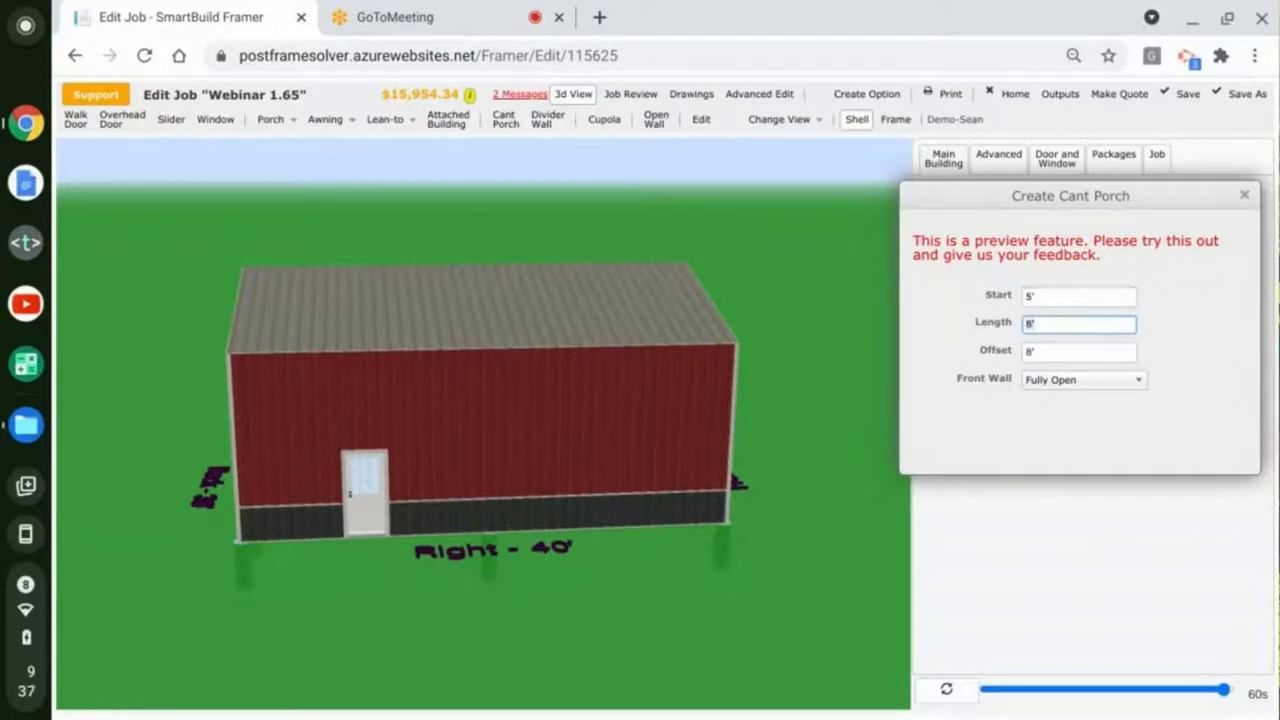
text(10)
key(Tab)
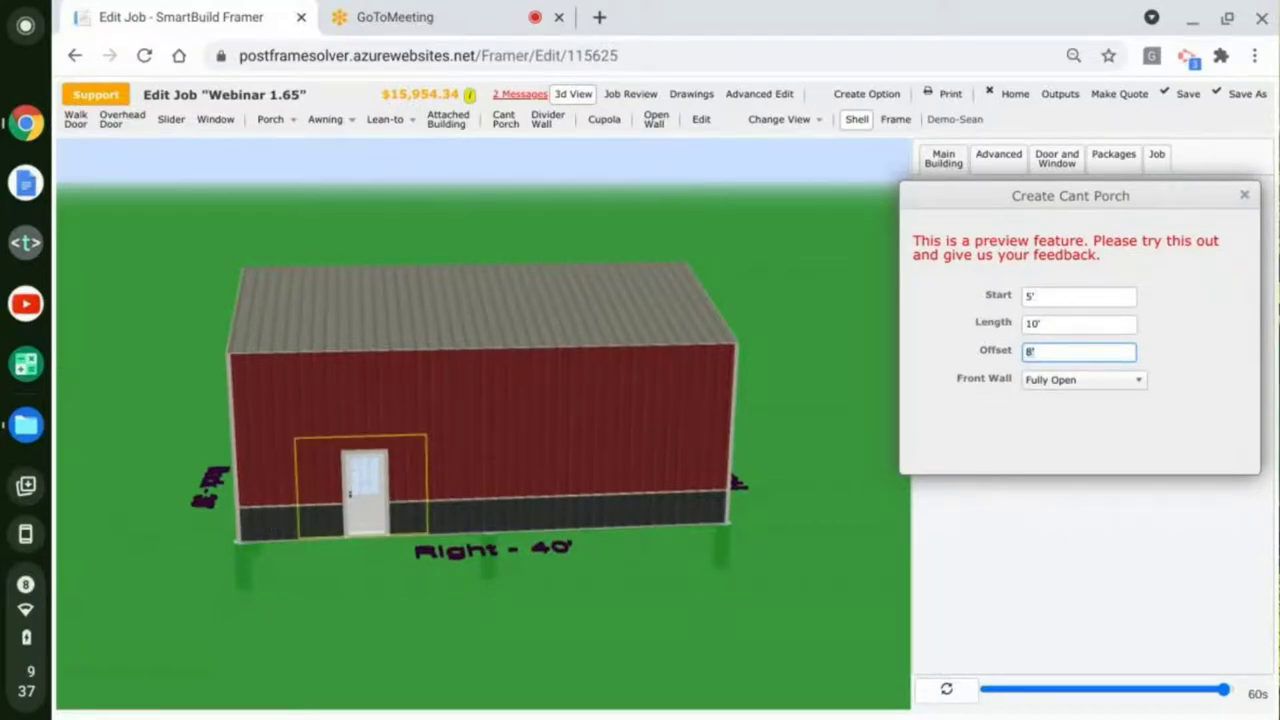
click(323, 505)
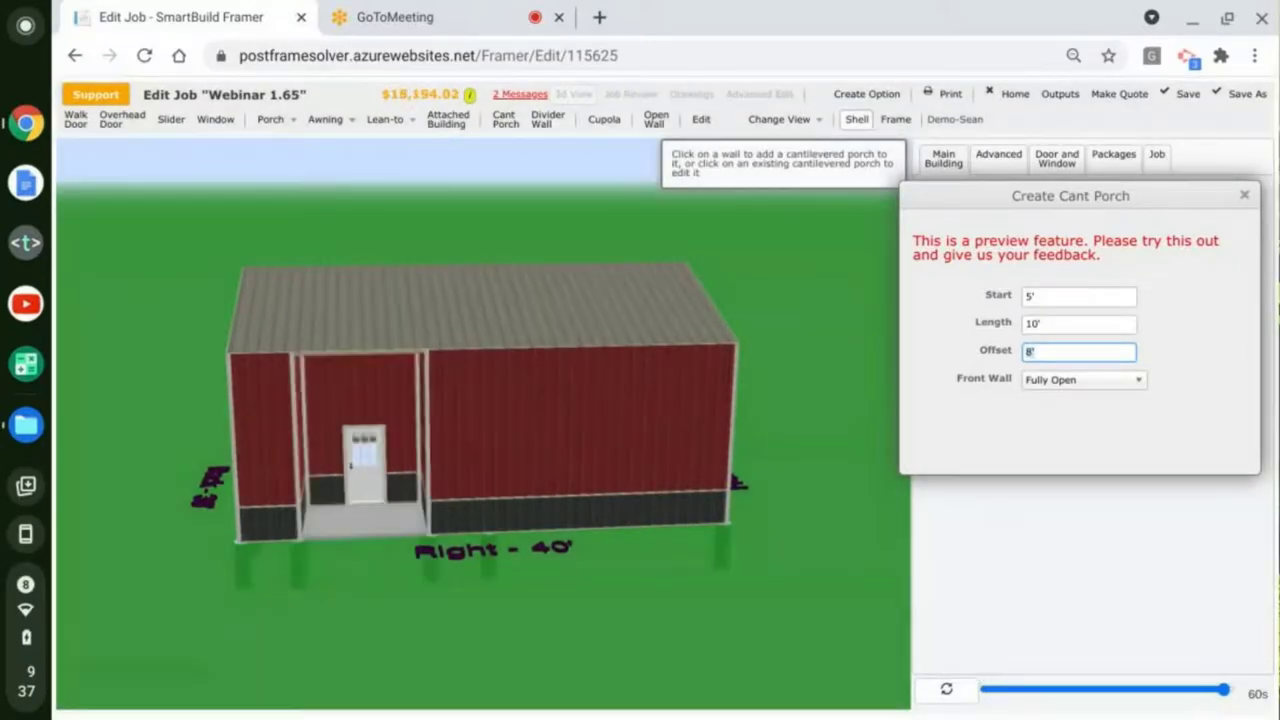
Step: Add a 3'w x 3'h window to the recessed porch's side wall nearer the building front
drag(600, 630, 438, 630)
click(216, 122)
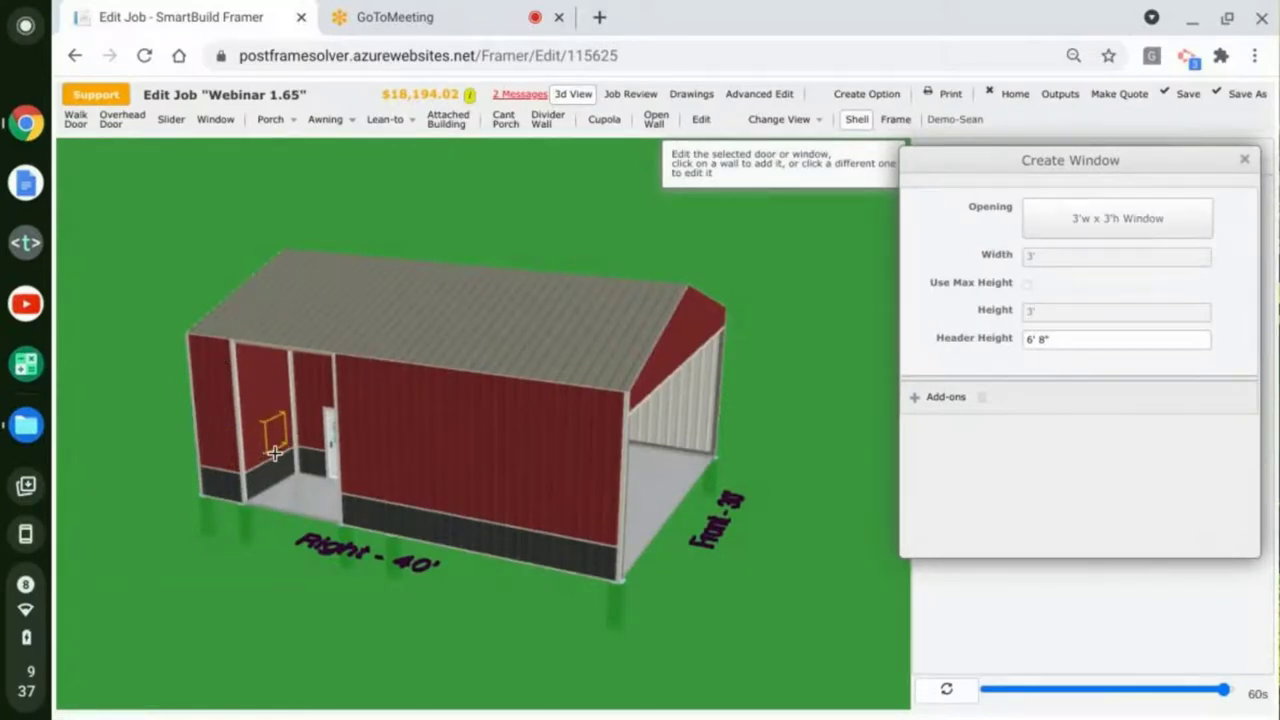
drag(332, 573, 437, 571)
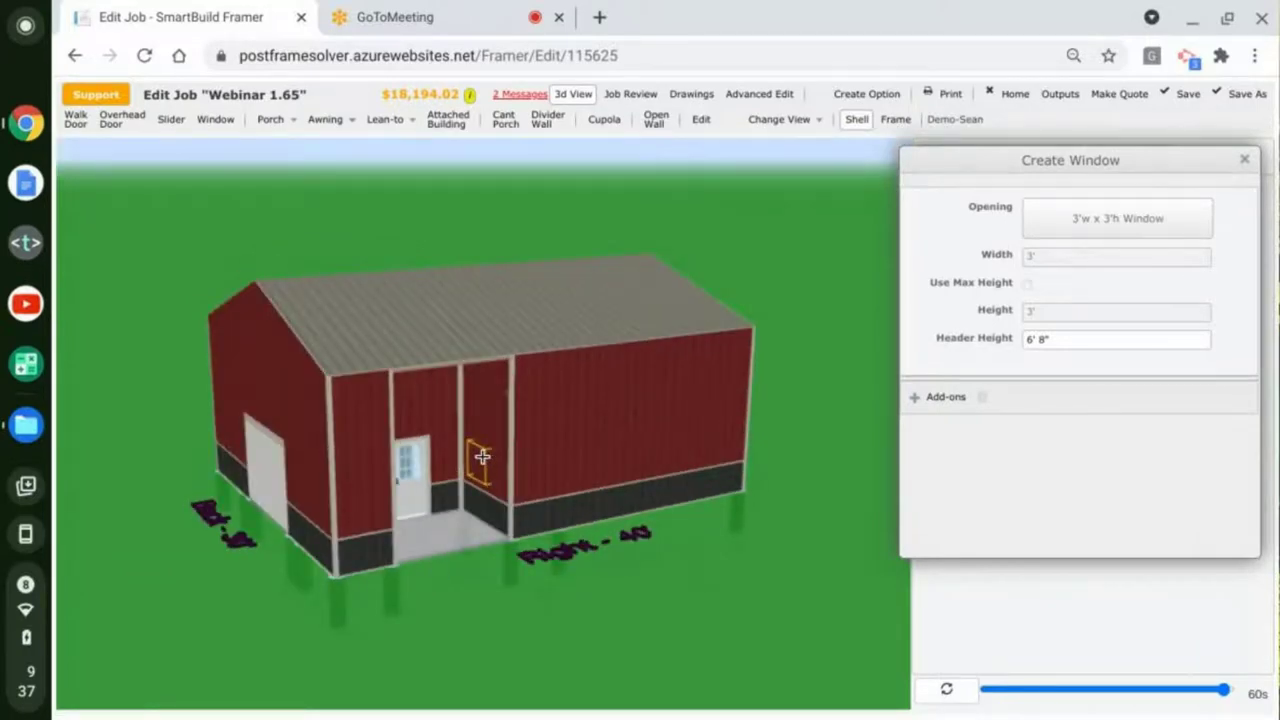
click(946, 689)
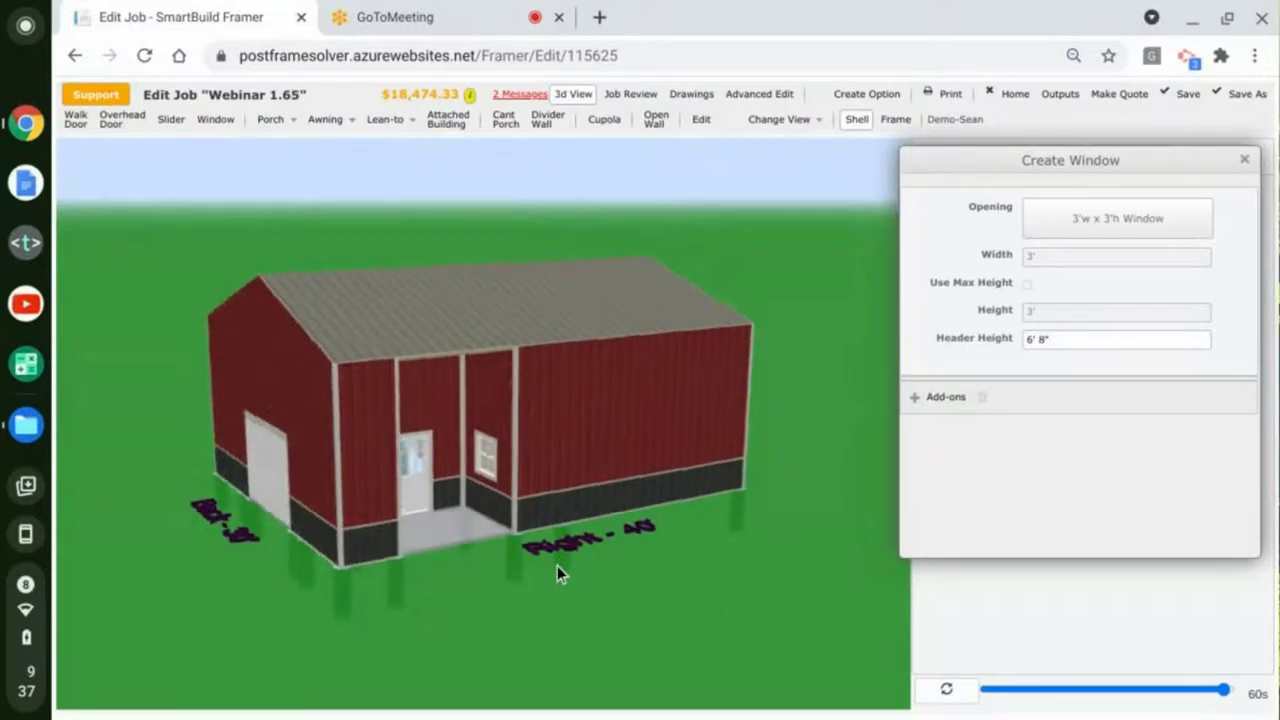
Step: End window creation and examine the recessed porch with its walk door and side-wall window up close
scroll(561, 541, up, 5)
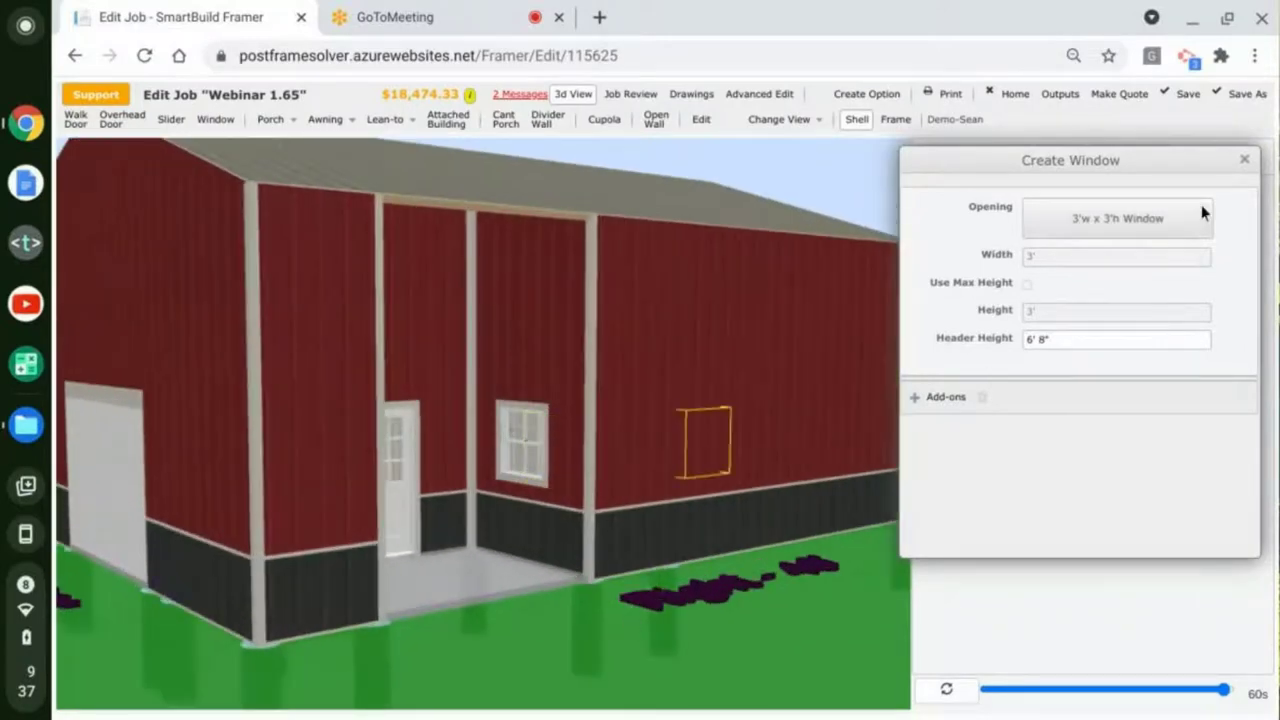
click(690, 655)
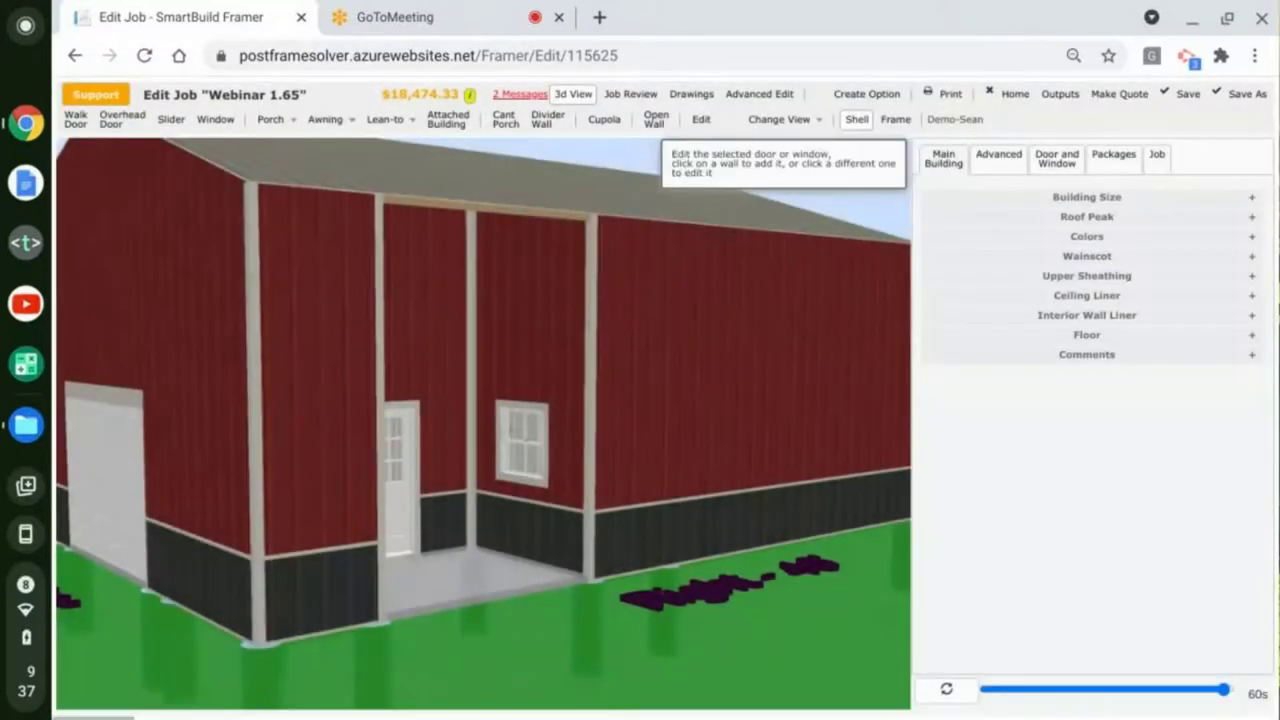
drag(690, 650, 656, 637)
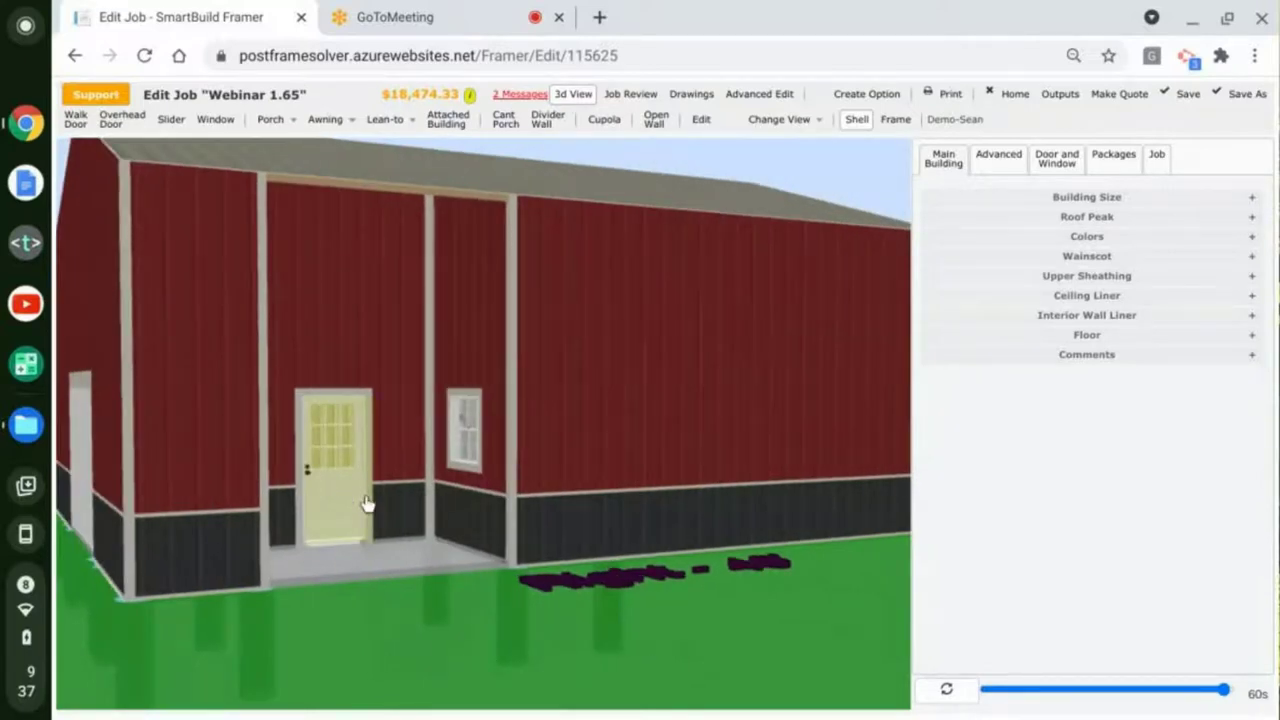
Step: Try to open the right wall's recessed cantilevered porch for editing
scroll(507, 628, down, 3)
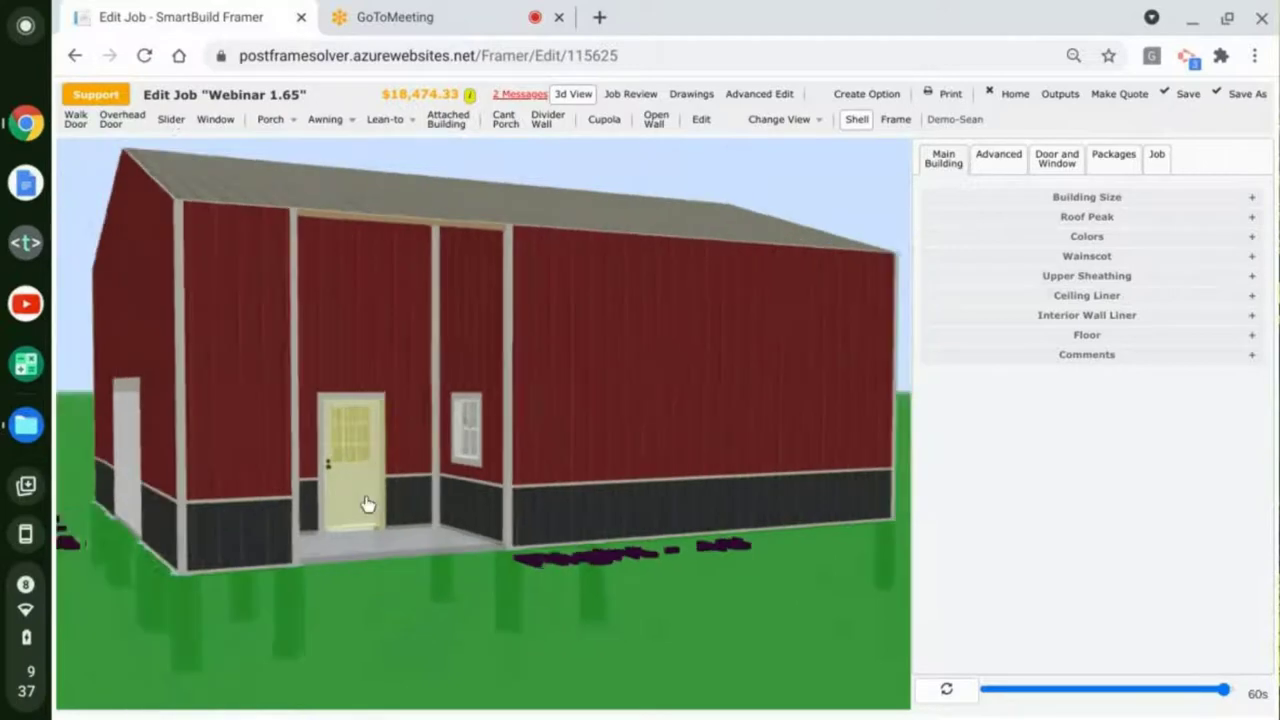
drag(507, 628, 481, 652)
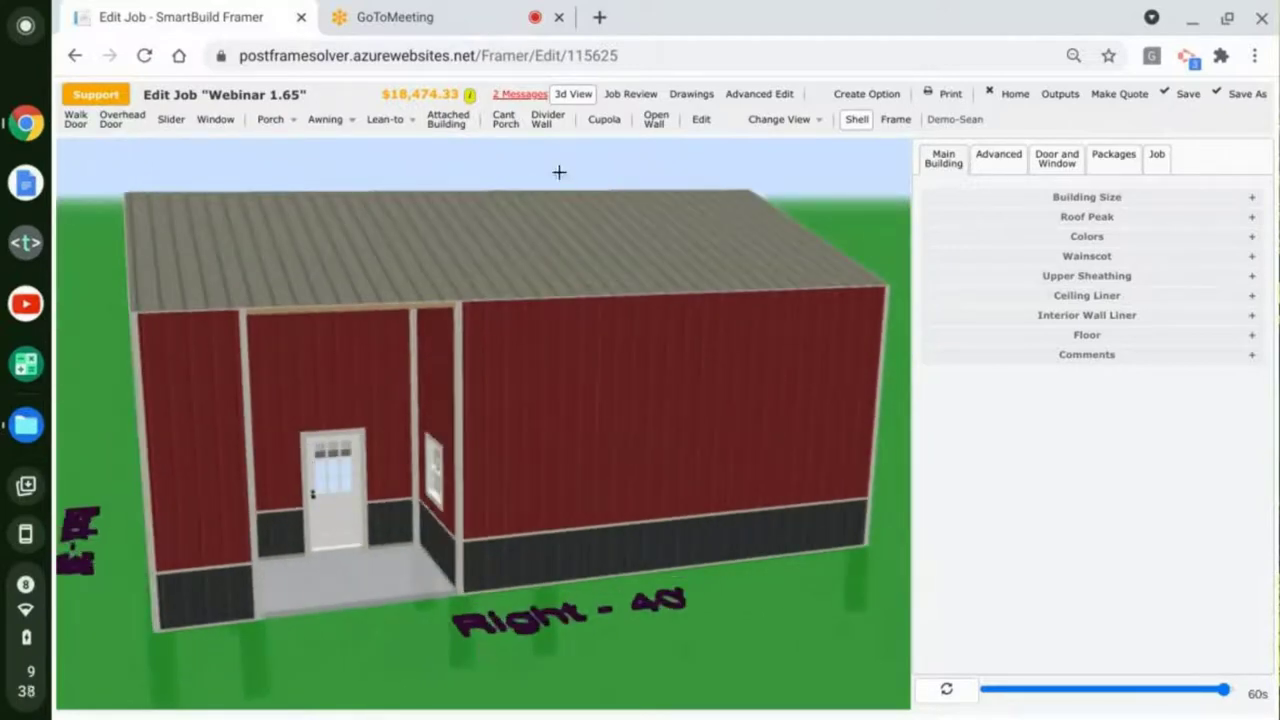
click(701, 119)
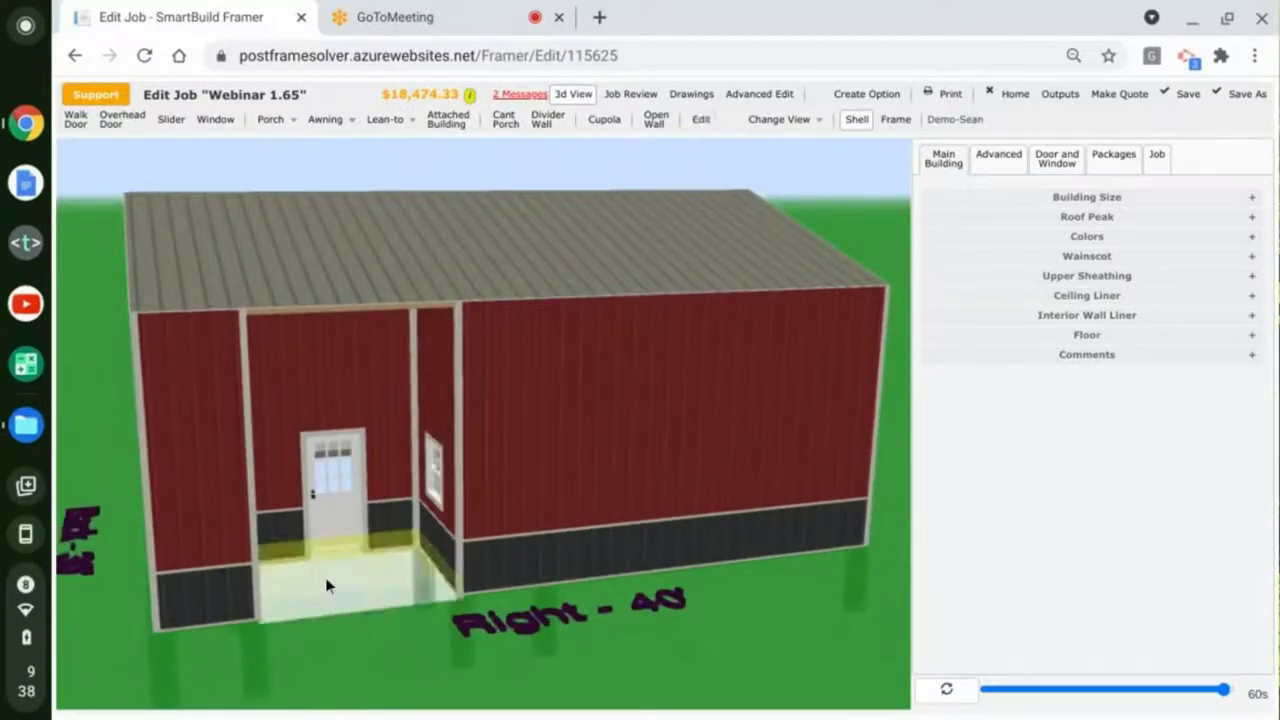
click(347, 615)
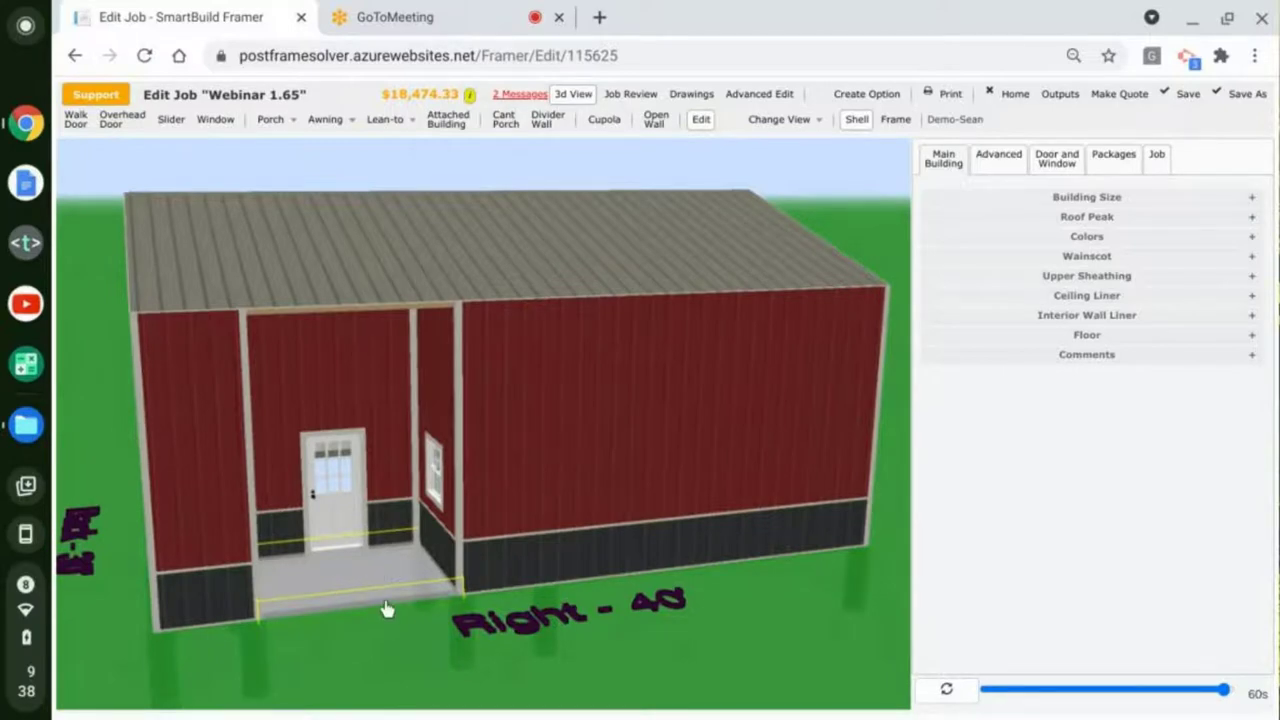
scroll(663, 597, down, 2)
scroll(663, 594, down, 1)
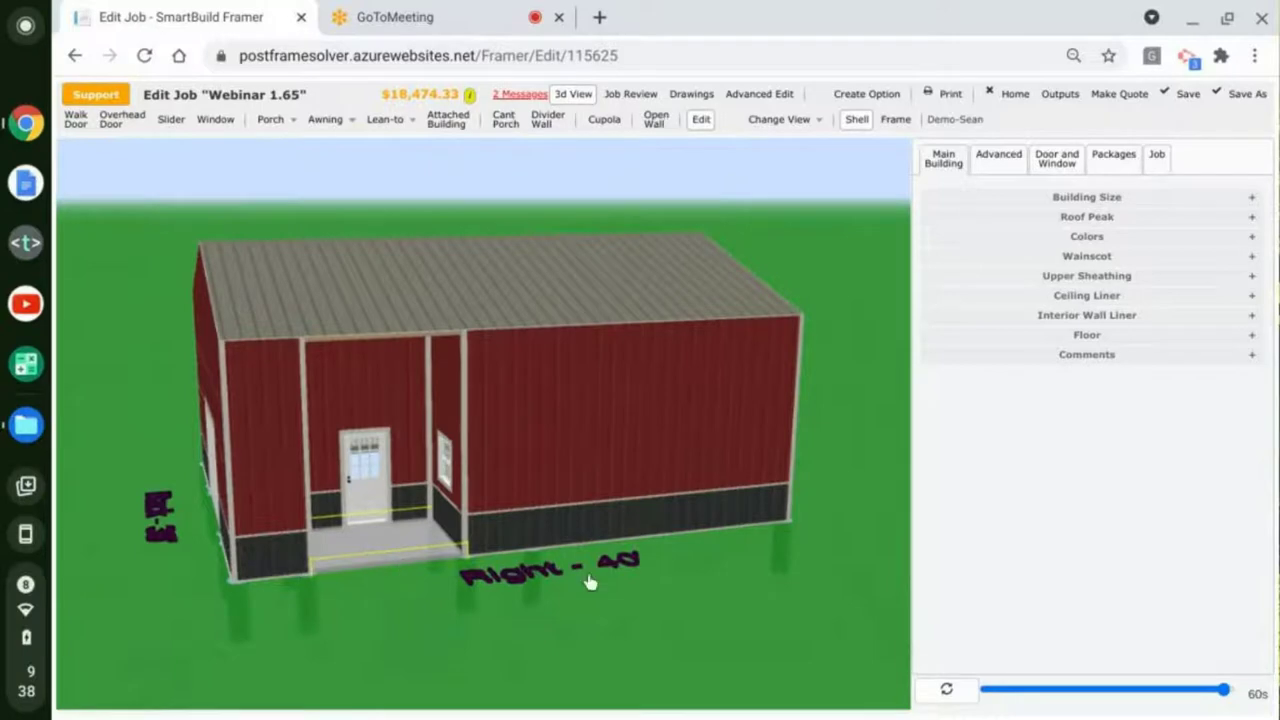
drag(708, 600, 677, 600)
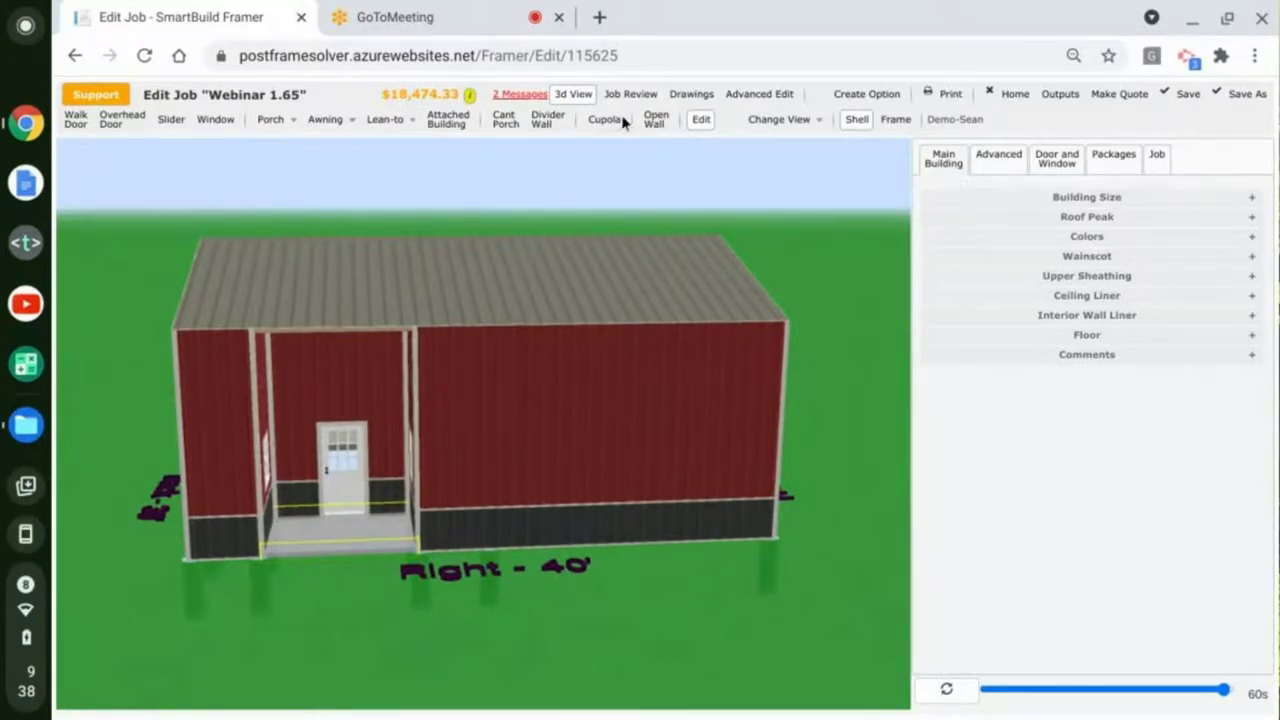
Step: Check the job's framing material list and retry opening the recessed porch for editing in the 3D view
click(648, 96)
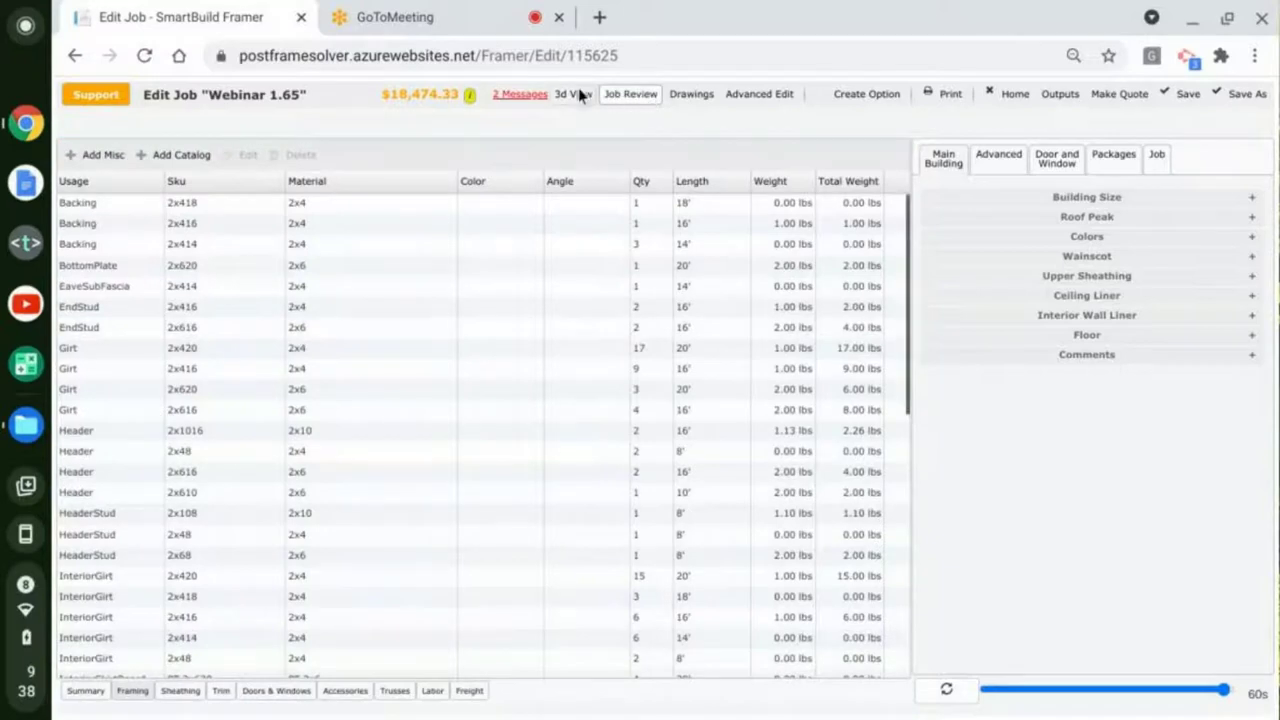
click(574, 94)
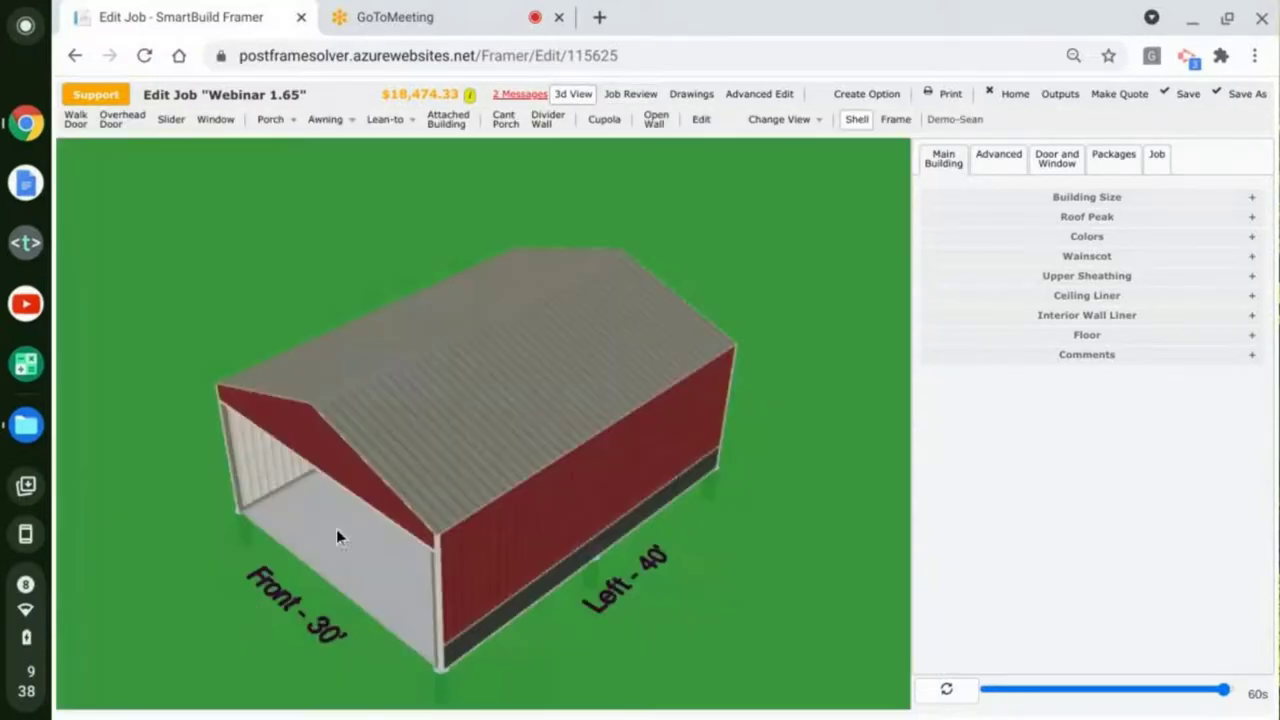
drag(336, 529, 427, 596)
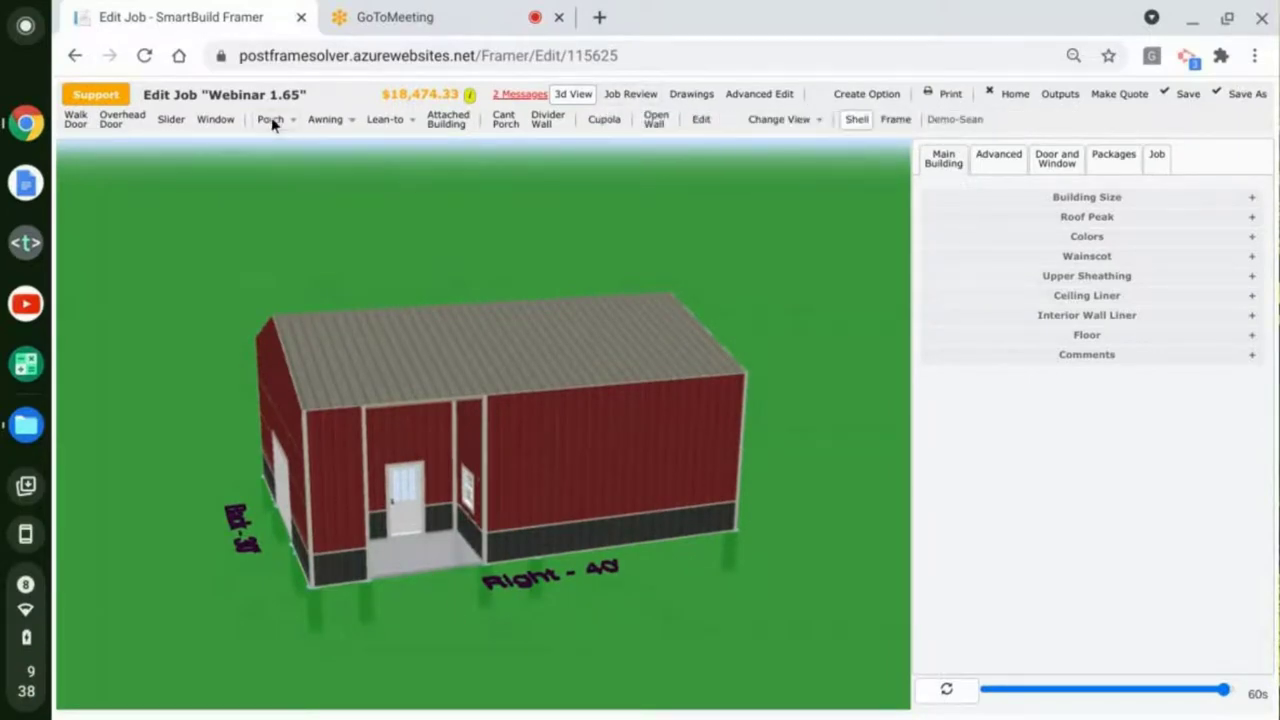
click(700, 119)
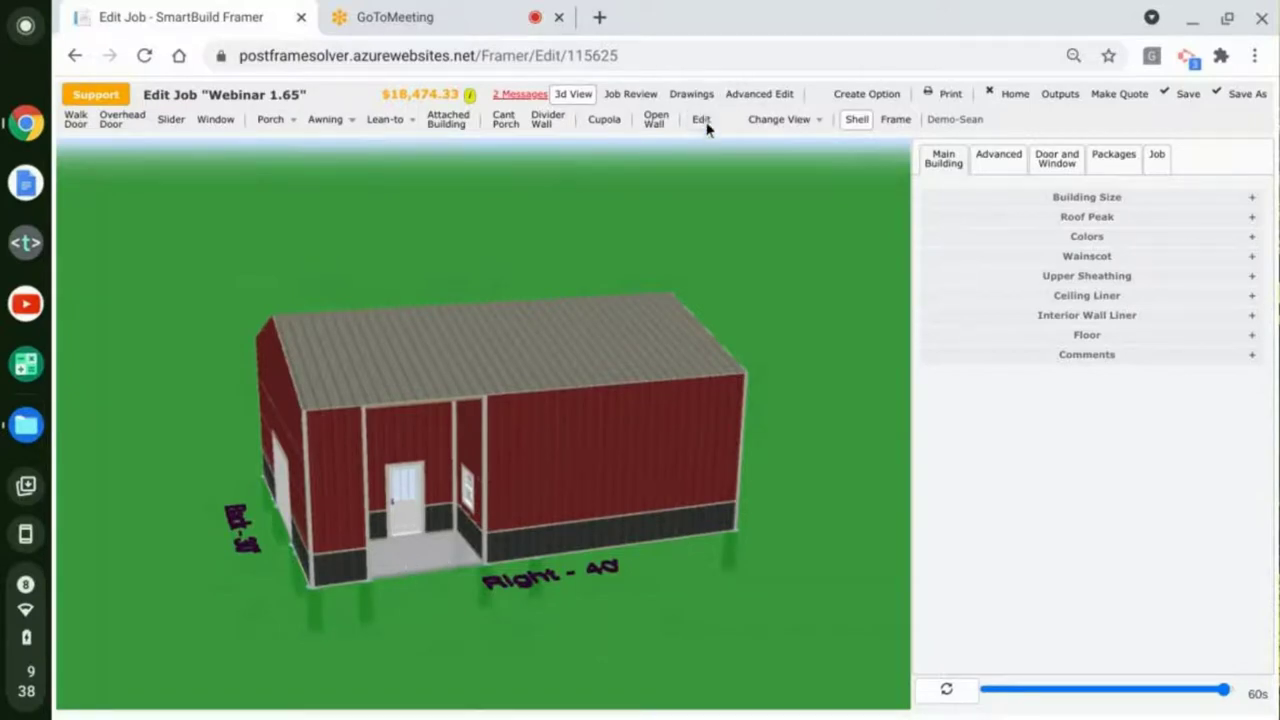
click(424, 578)
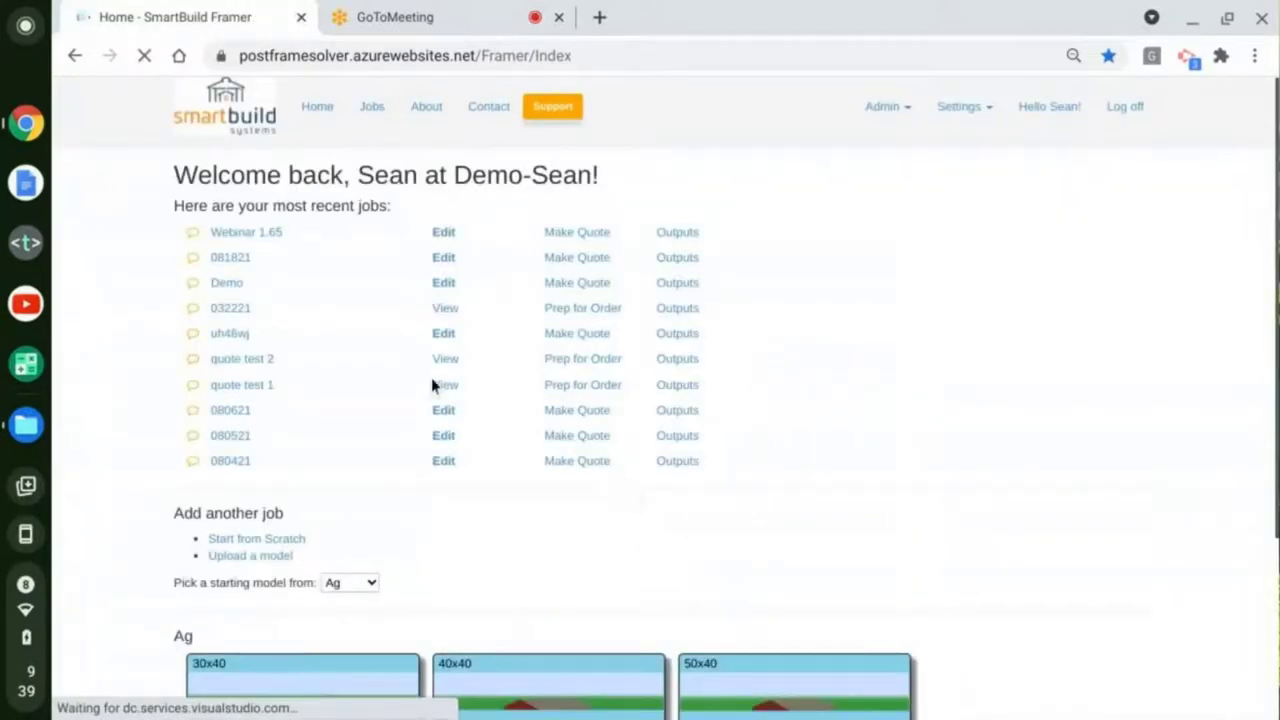
Step: Reopen the Webinar 1.65 job and examine the recessed porch and its walls up close from outside and inside the building
click(444, 236)
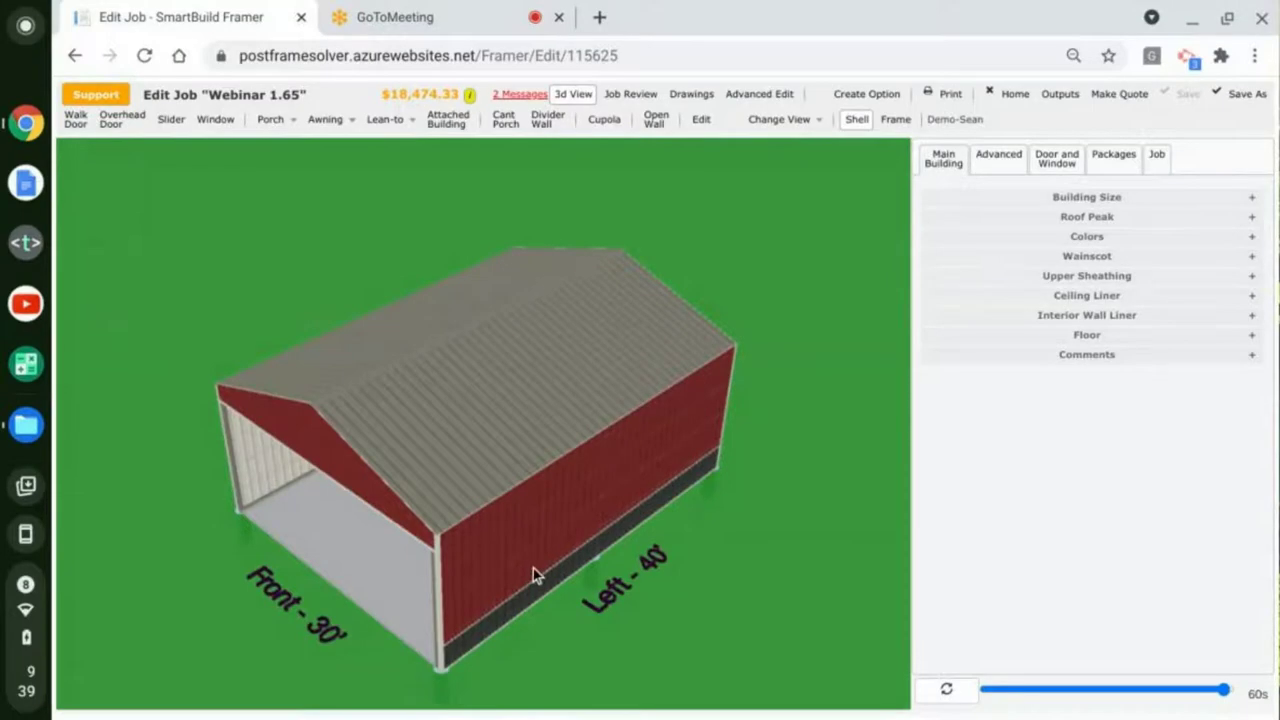
click(533, 568)
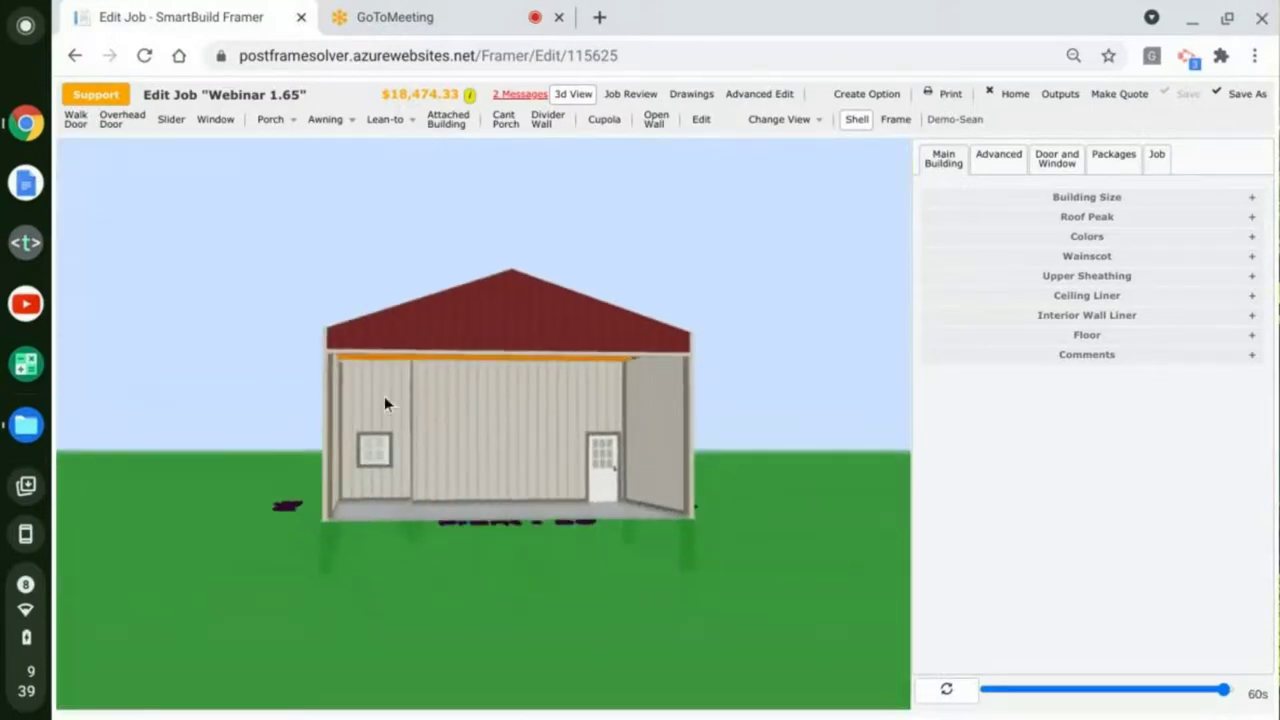
scroll(379, 463, up, 5)
drag(379, 473, 5, 515)
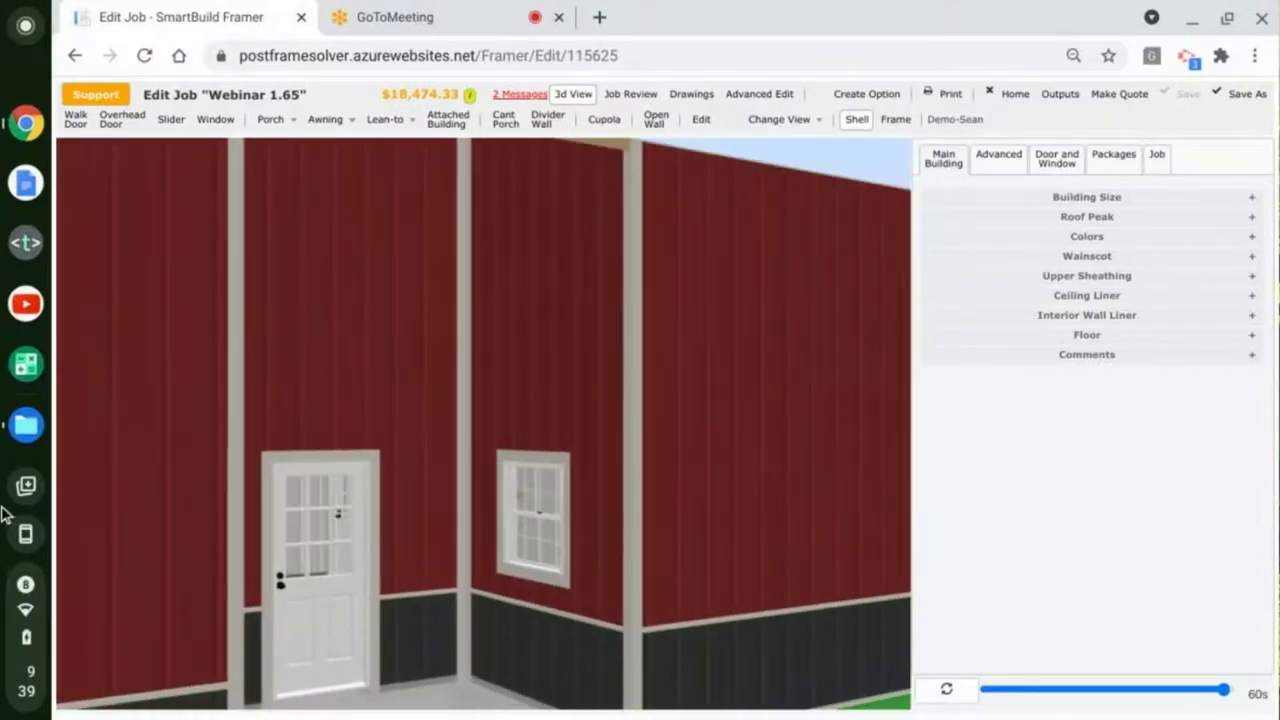
scroll(691, 477, down, 3)
drag(680, 480, 522, 490)
scroll(522, 490, up, 10)
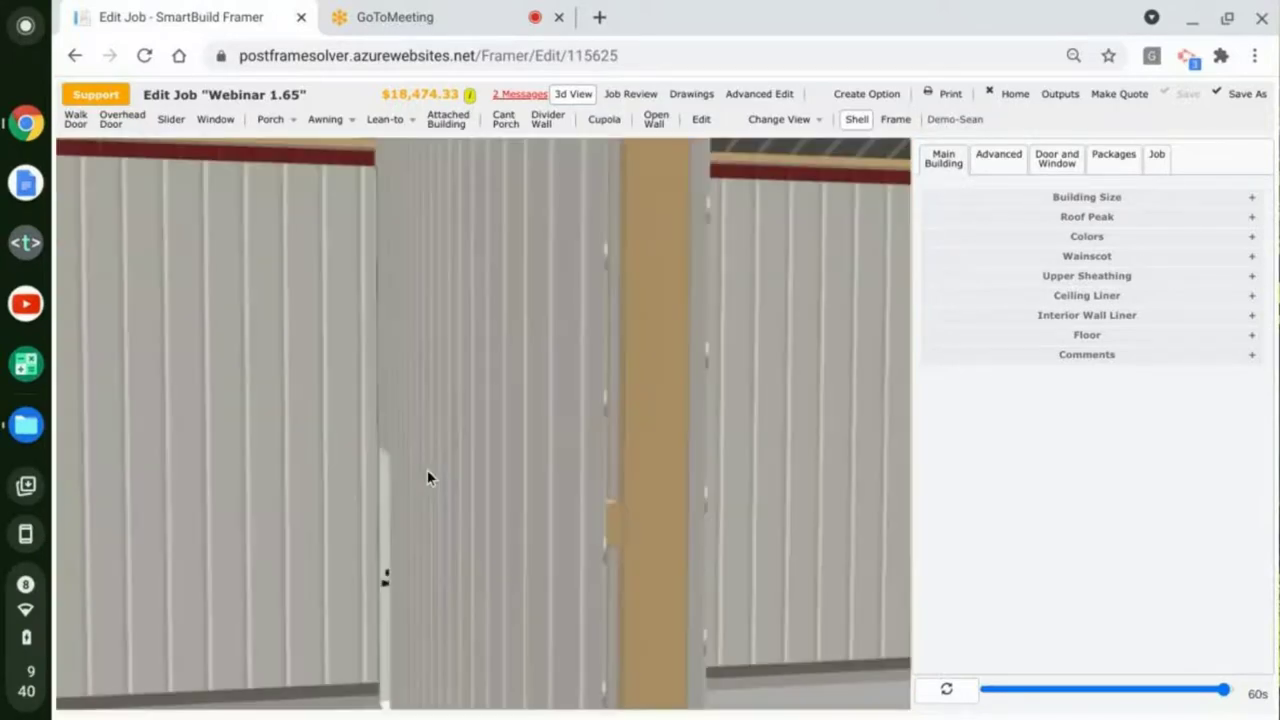
drag(353, 466, 626, 469)
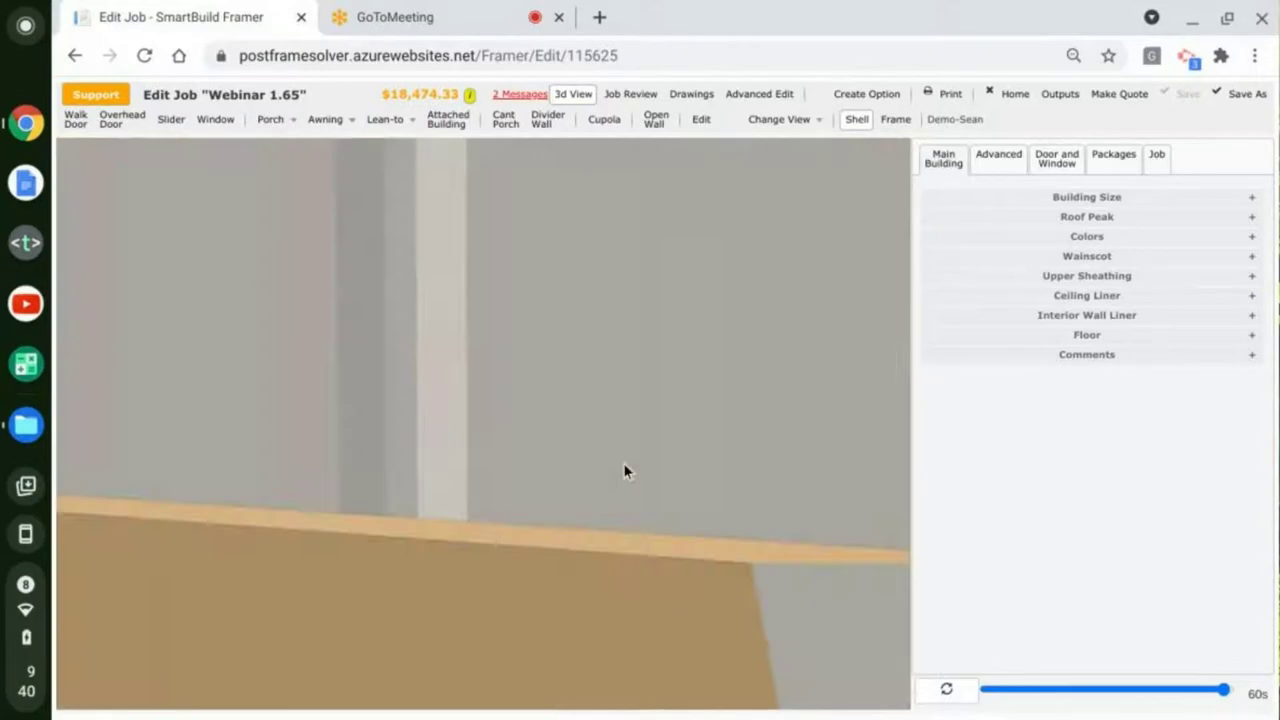
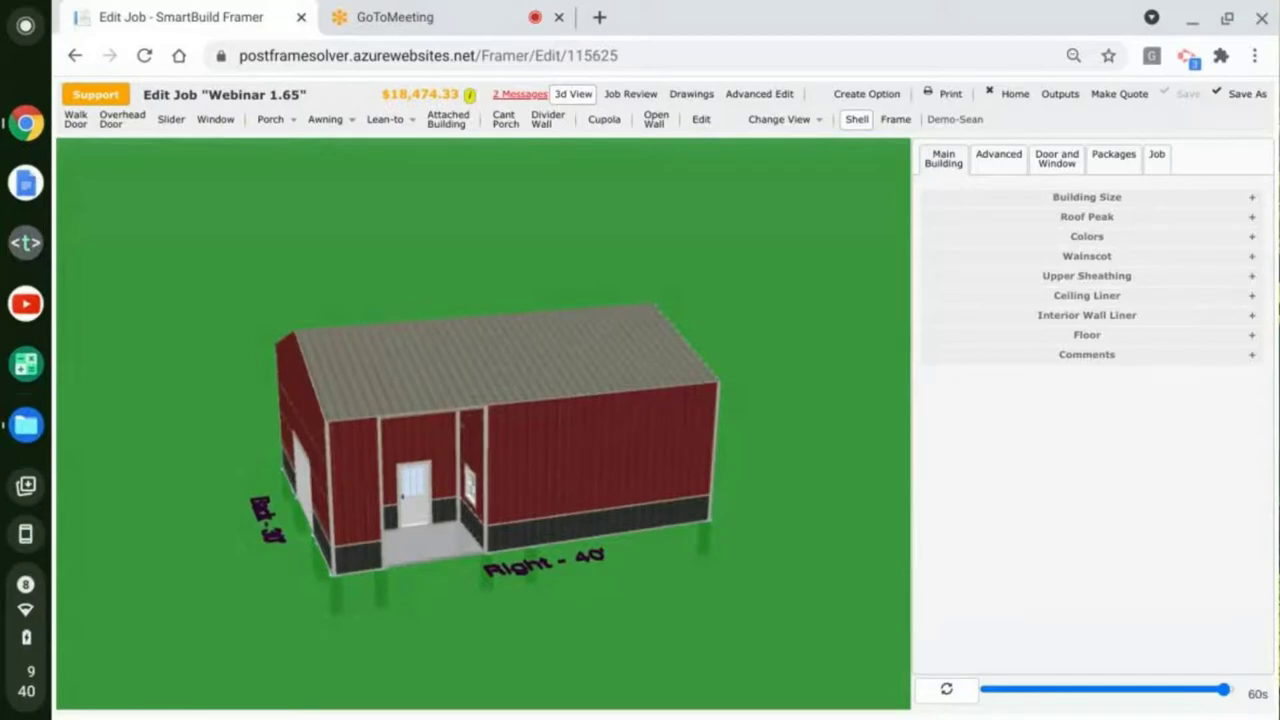
Step: Edit the right wall's cantilevered porch to start at 0' with a length of 40'
click(701, 119)
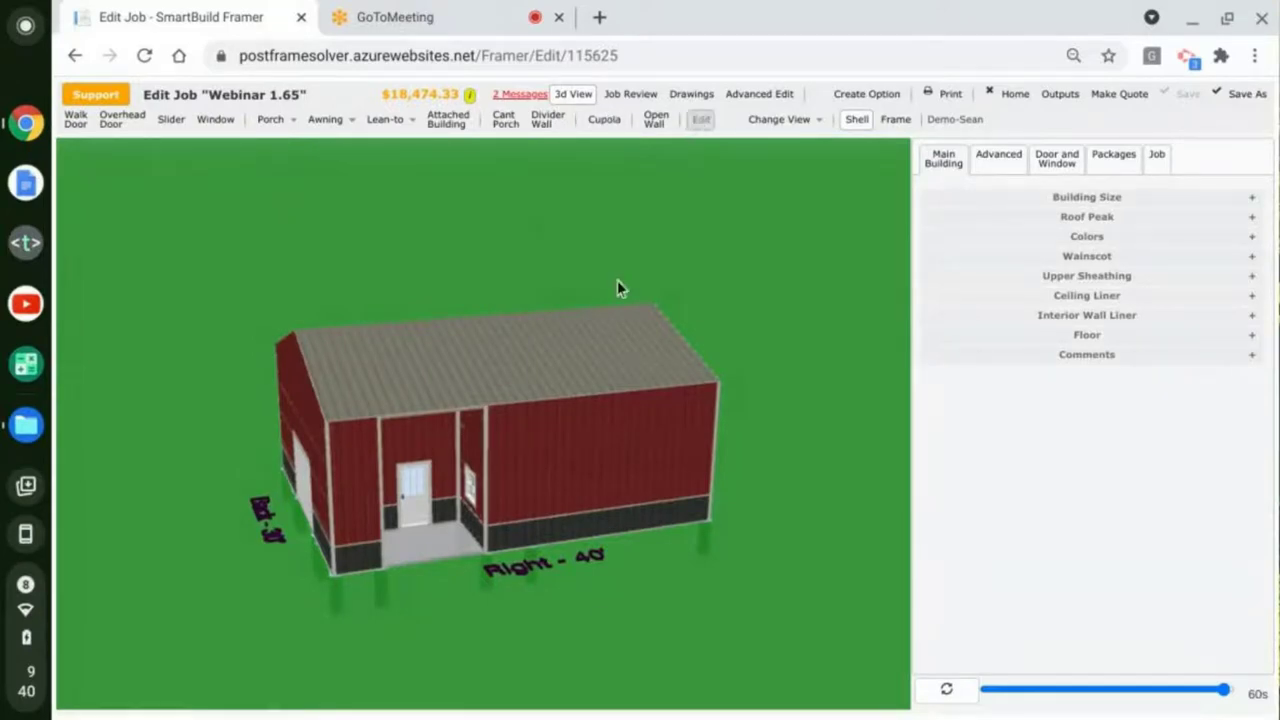
click(437, 555)
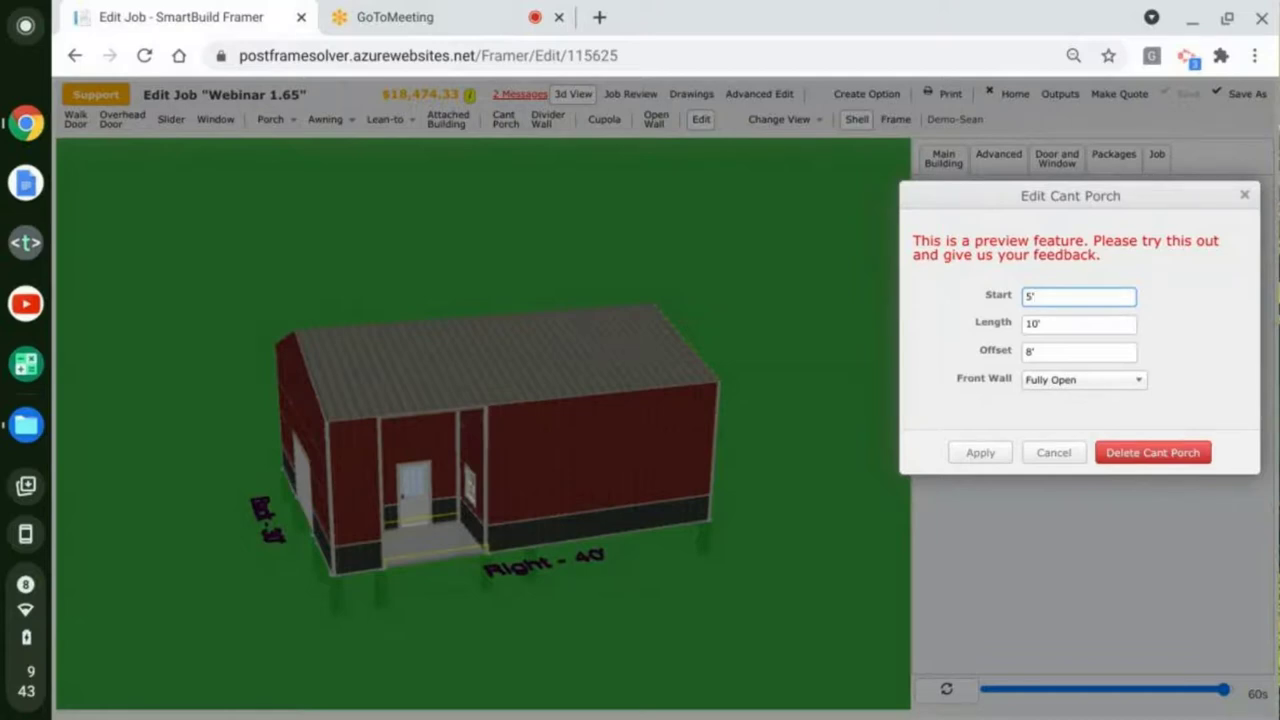
key(BackSpace)
key(BackSpace)
text(0)
click(1066, 324)
text(40)
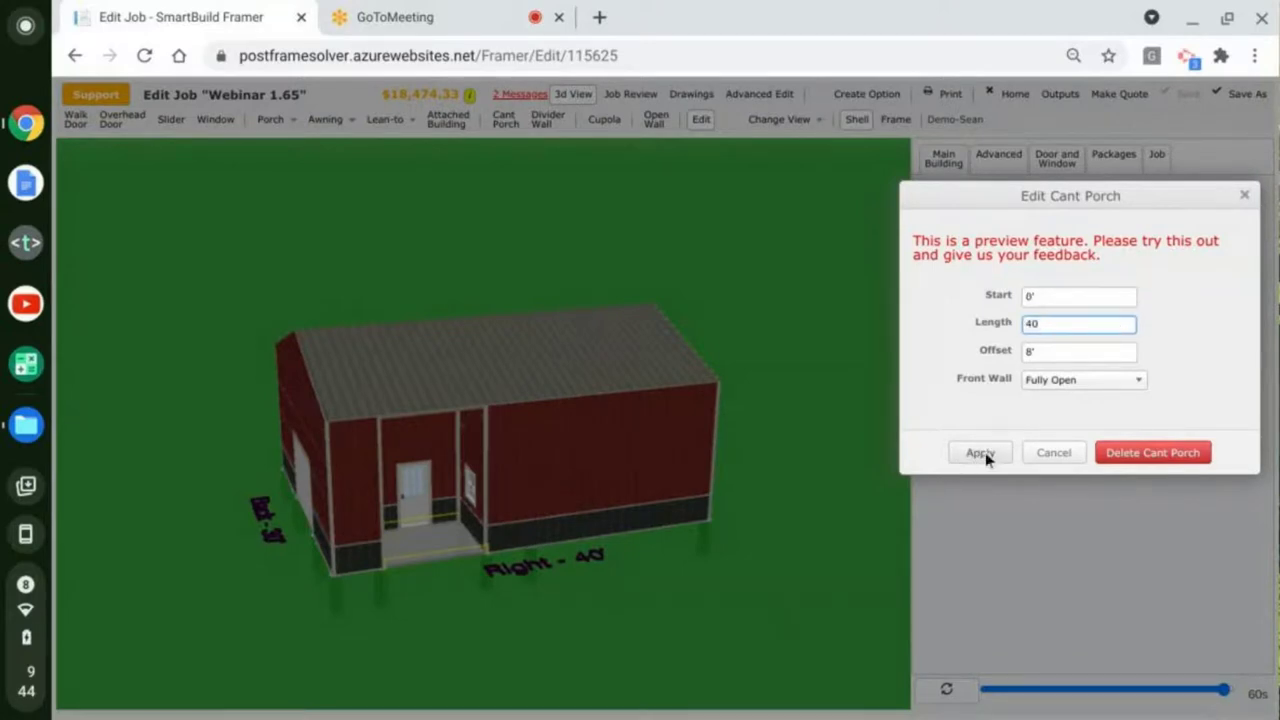
click(985, 452)
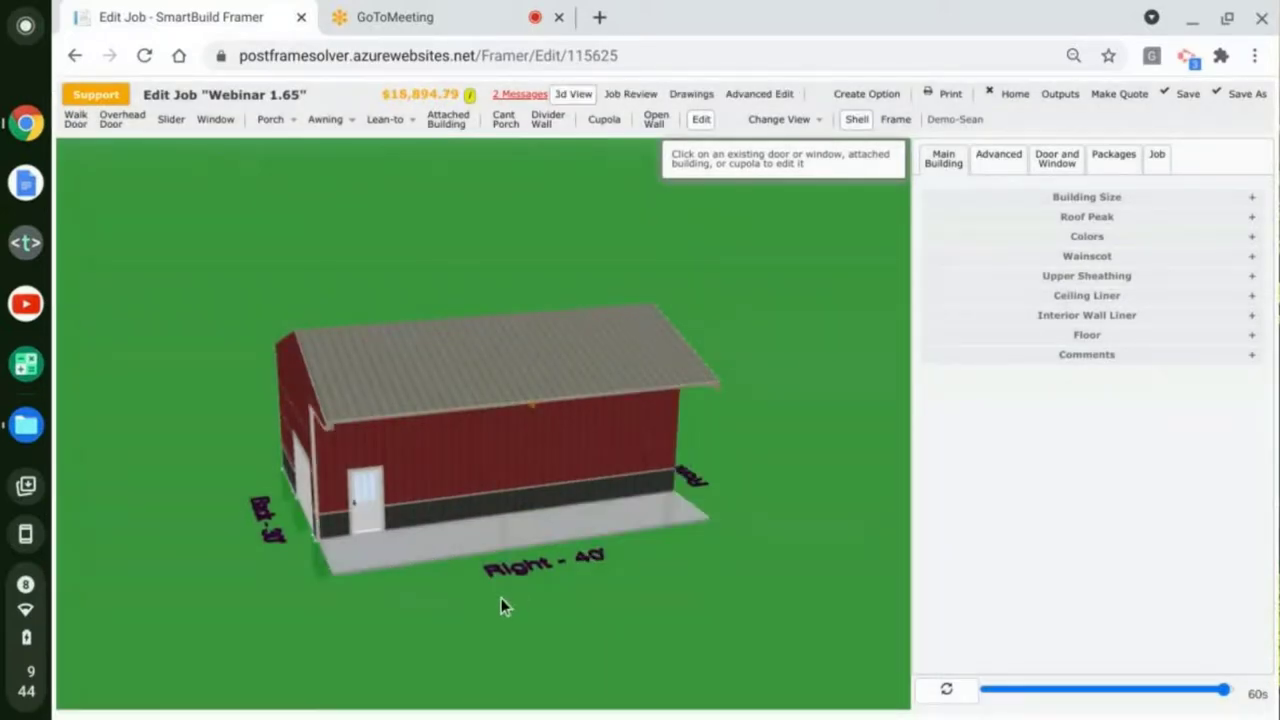
Step: Change the front wall of the full-length right-side cantilevered porch to Open Sheathing
drag(501, 598, 577, 596)
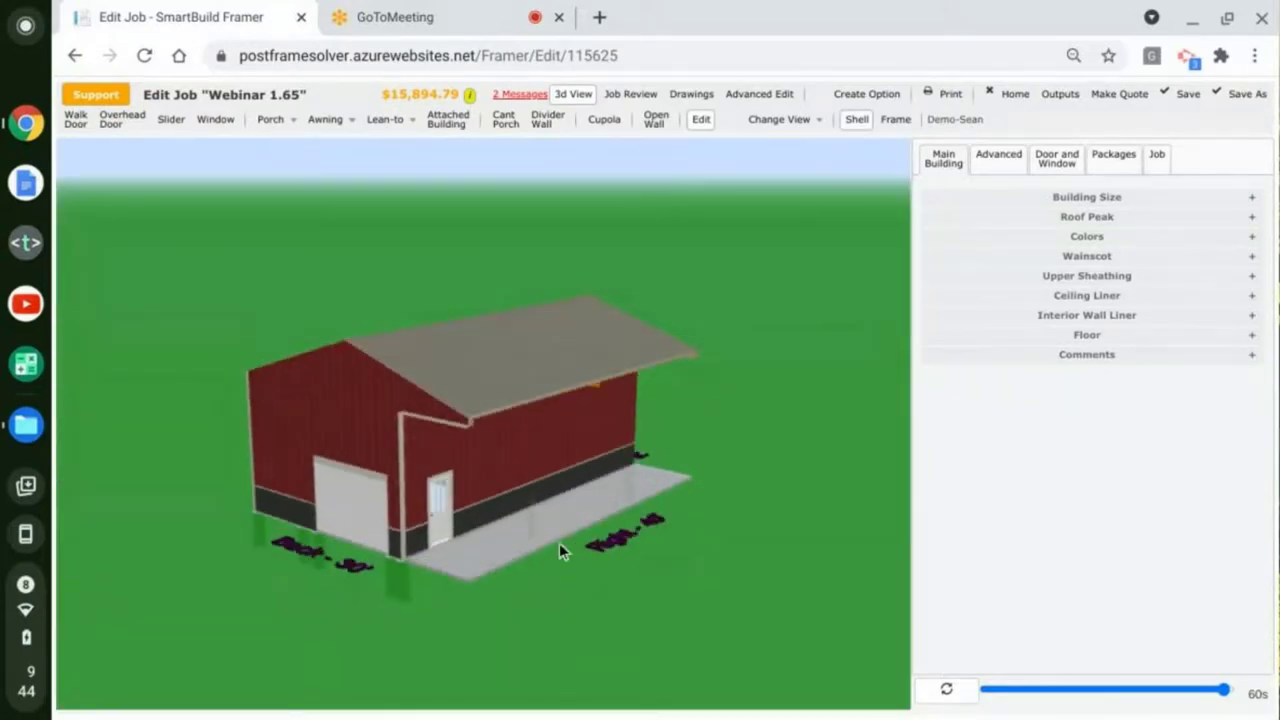
drag(559, 543, 455, 440)
scroll(775, 401, up, 3)
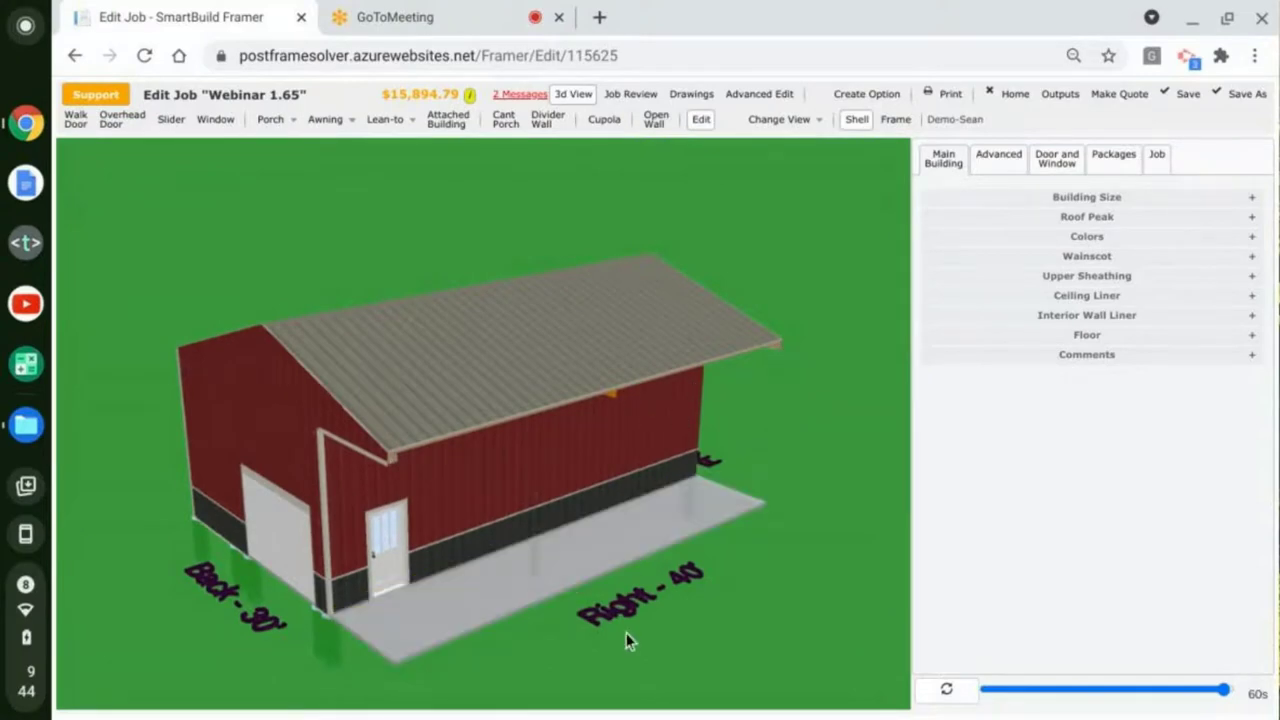
drag(628, 560, 600, 634)
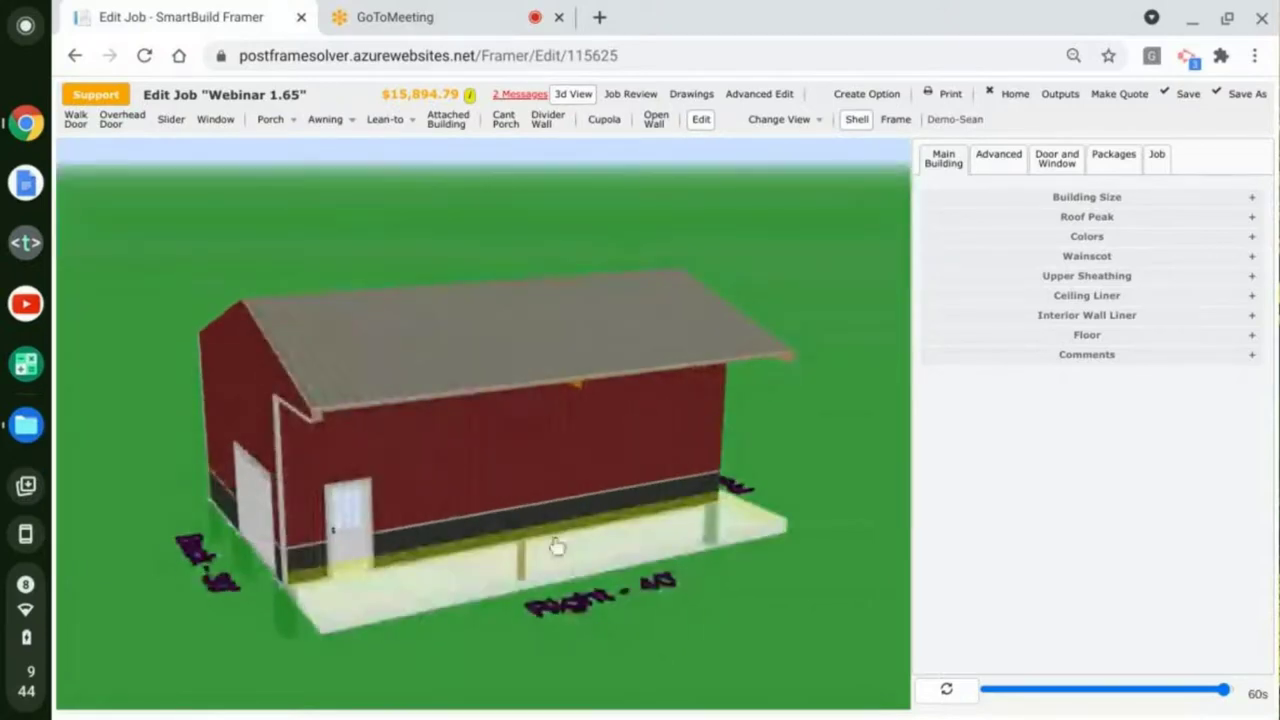
click(592, 562)
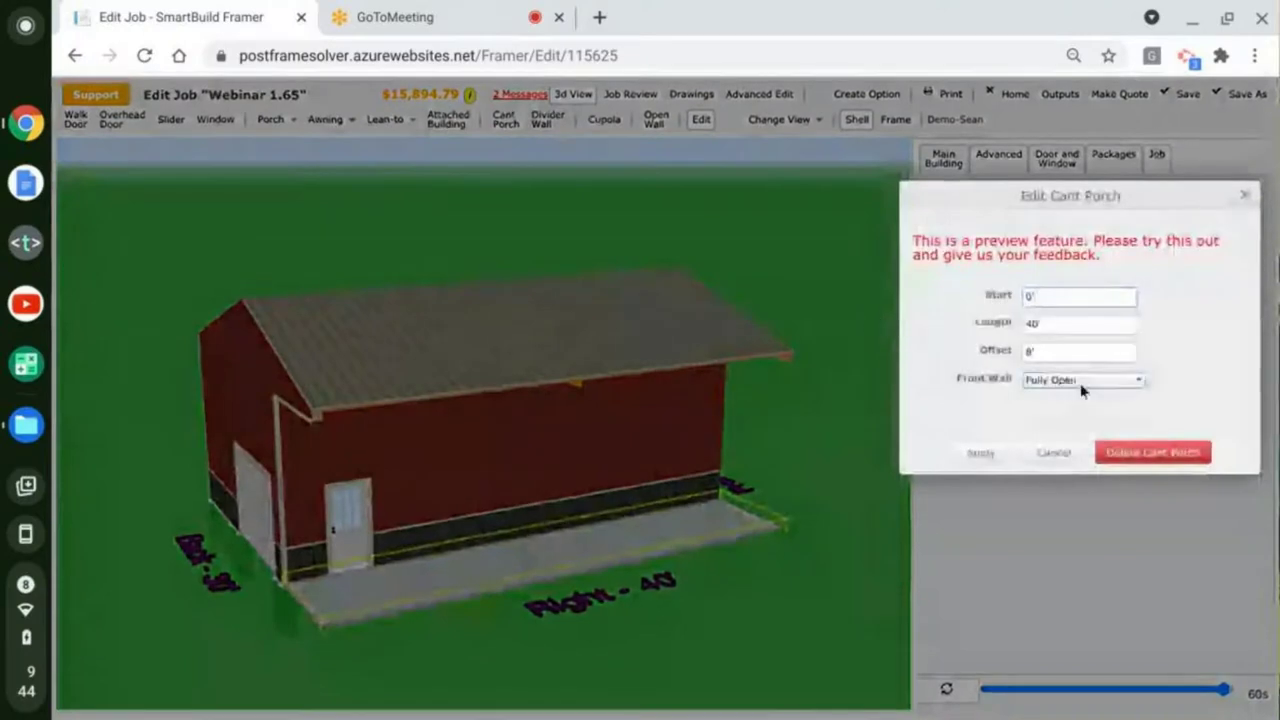
click(1081, 384)
click(1084, 424)
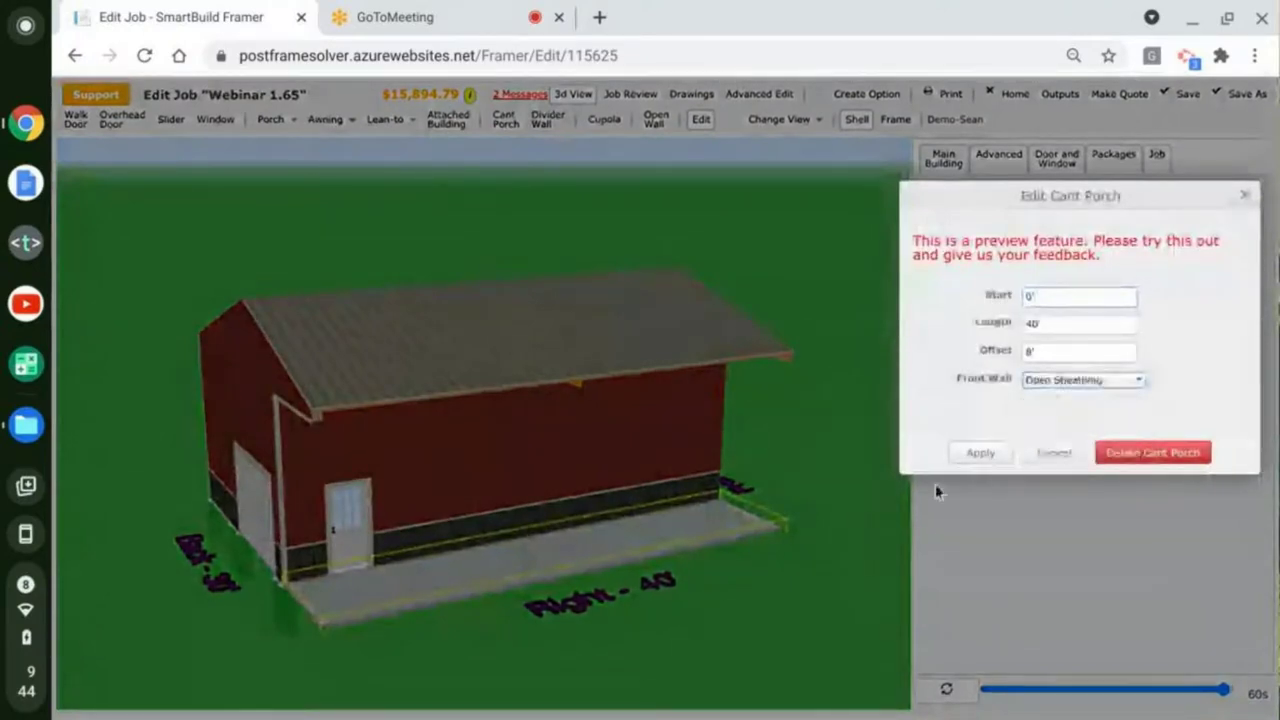
click(981, 455)
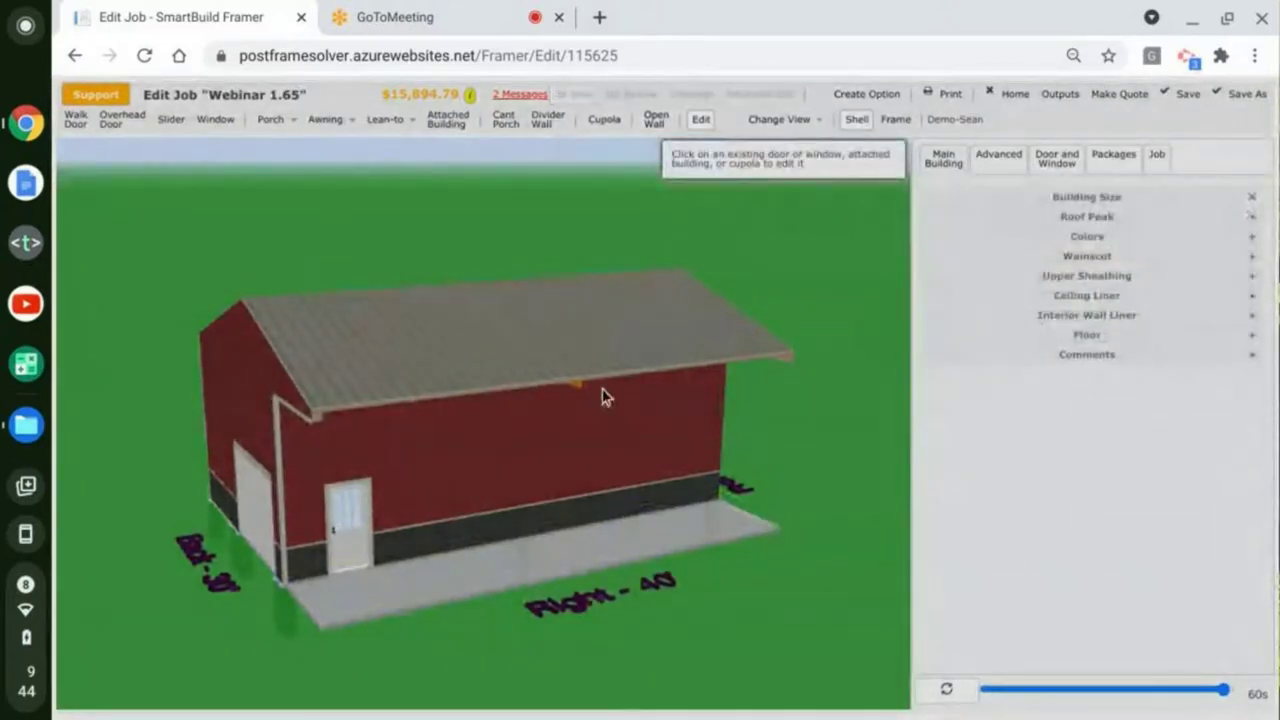
Step: Open the INT-1 divider wall panel in Advanced Edit, after viewing the open-sheathed porch and divider from outside and below
drag(603, 397, 628, 643)
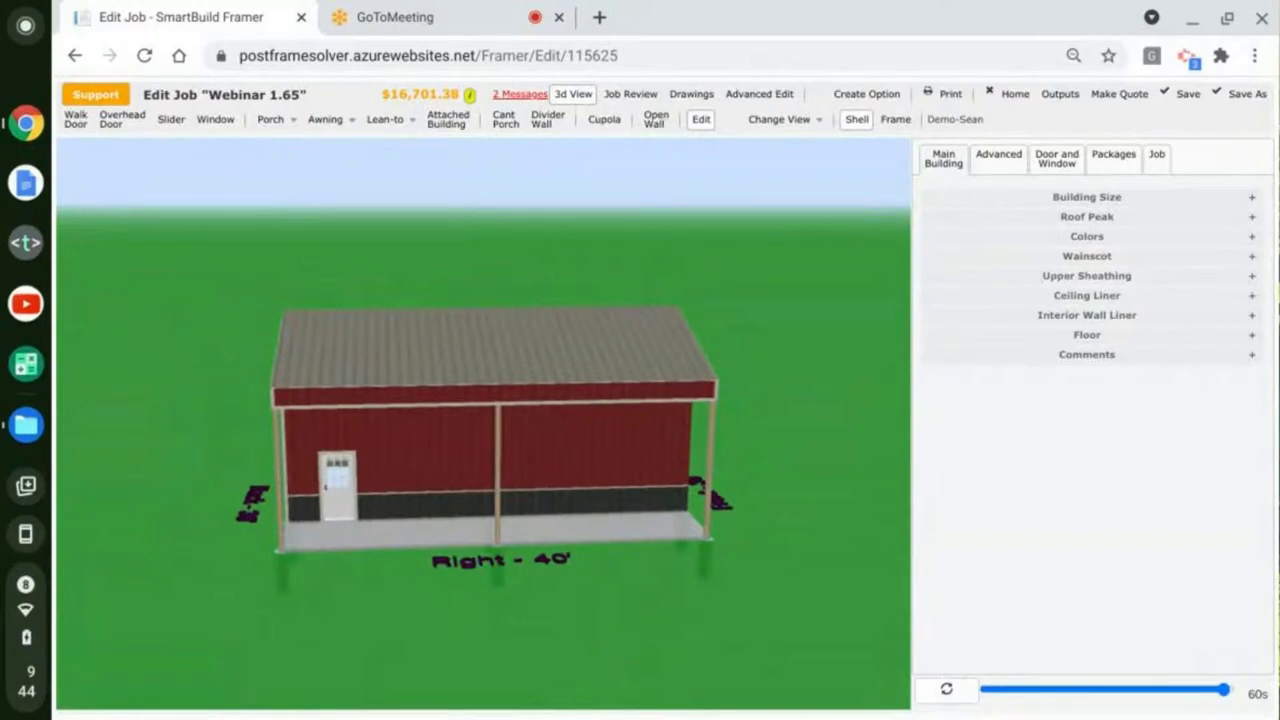
drag(589, 612, 457, 392)
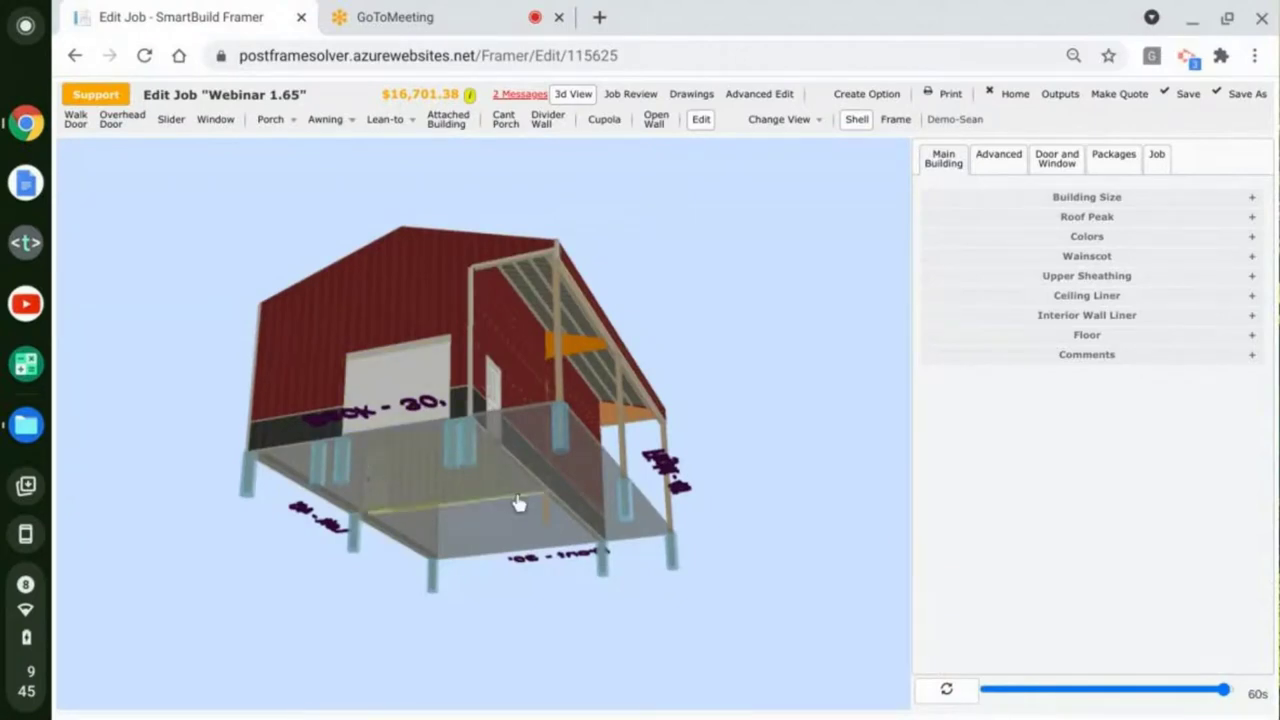
drag(520, 506, 819, 521)
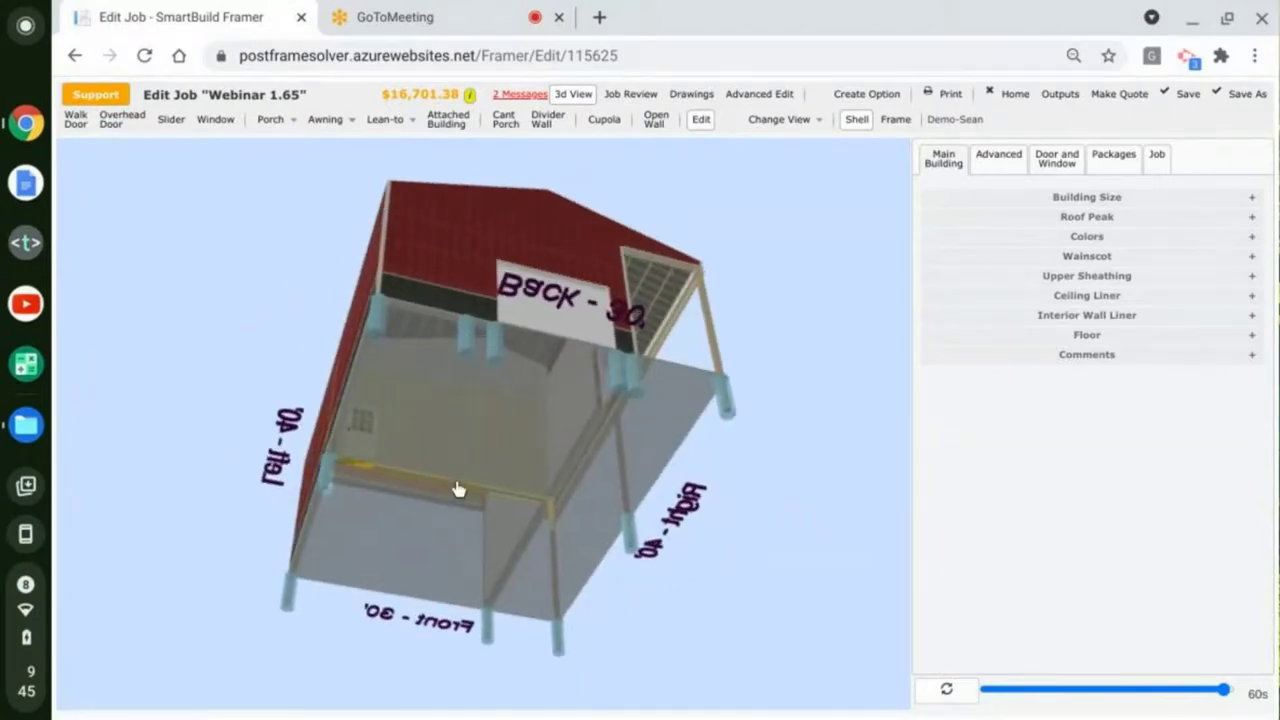
scroll(423, 486, up, 5)
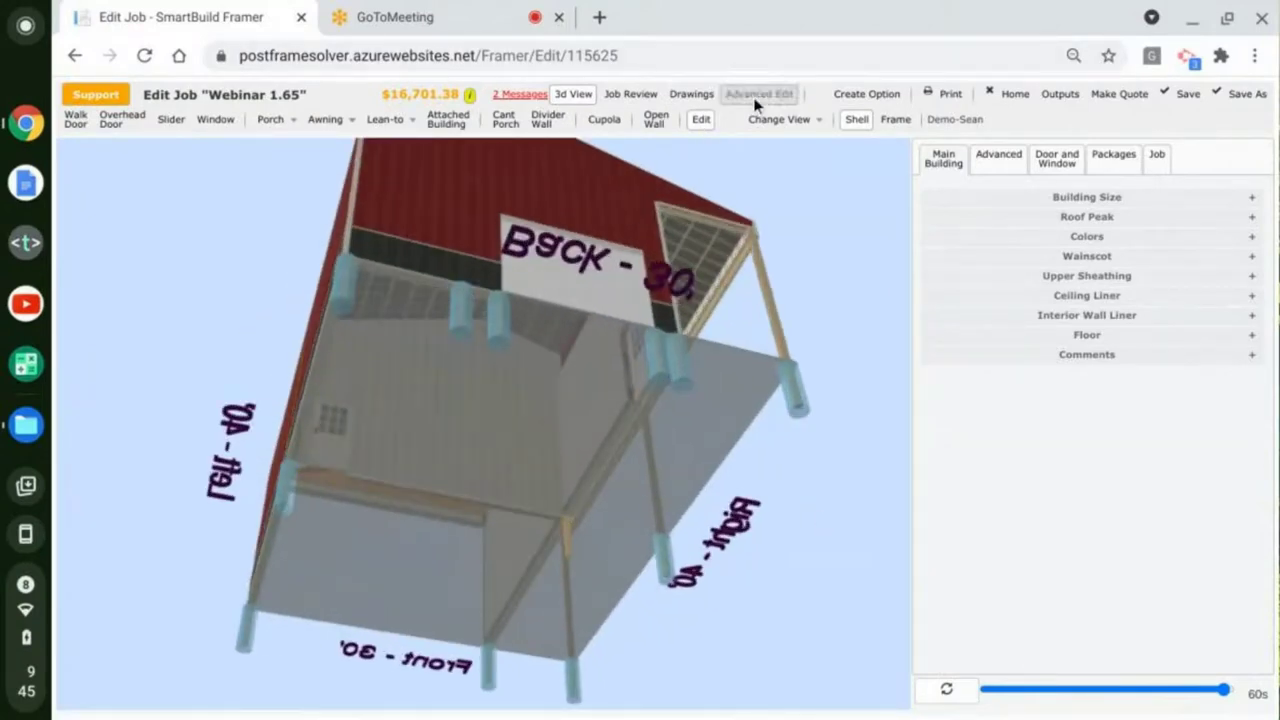
click(742, 94)
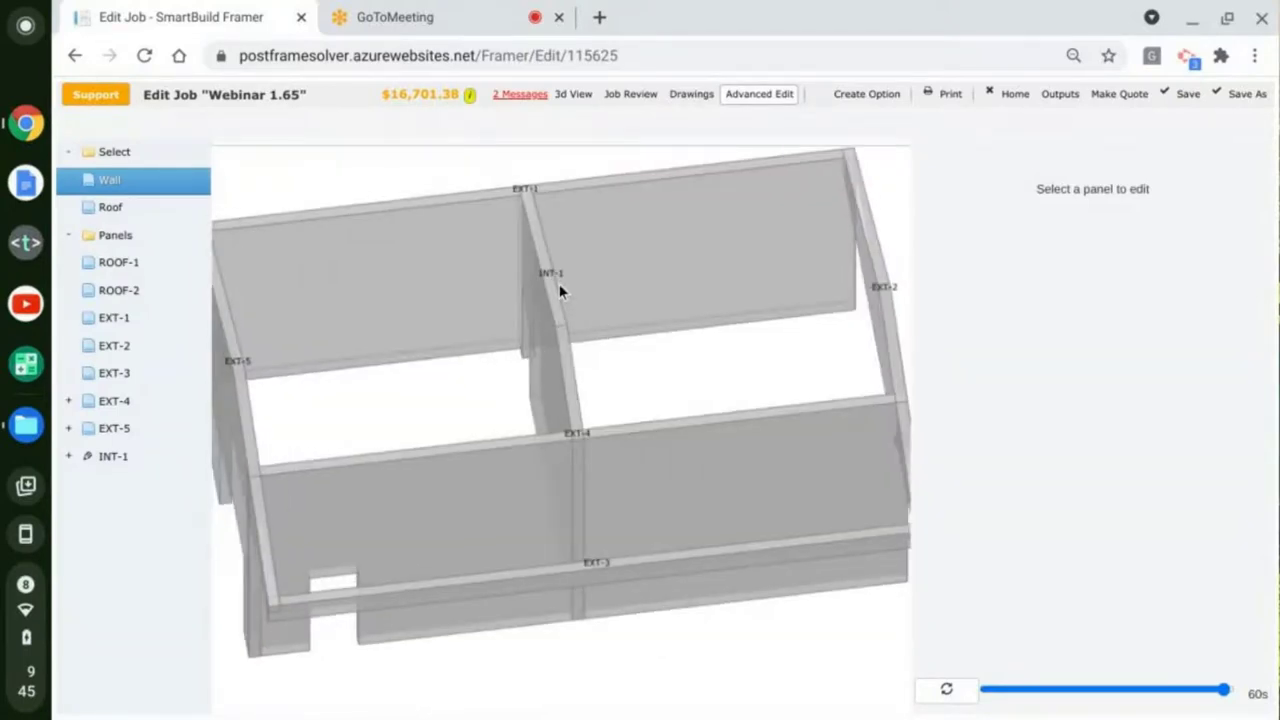
click(120, 460)
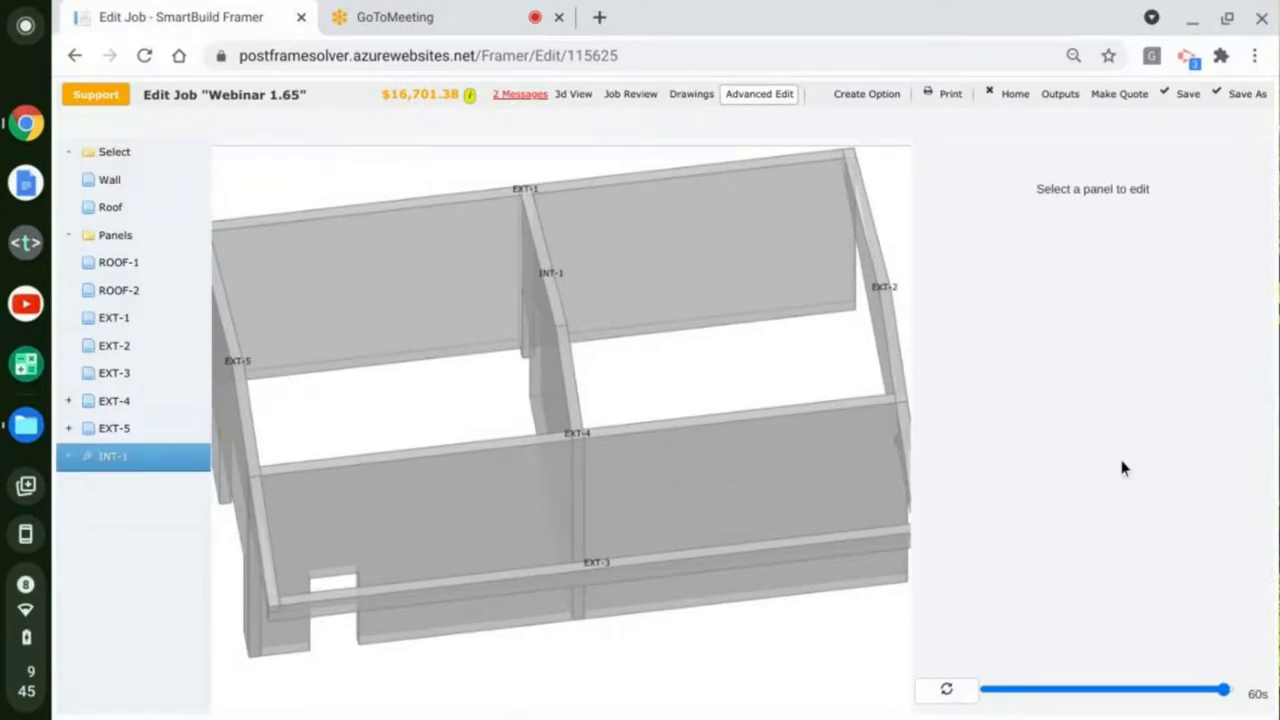
click(564, 382)
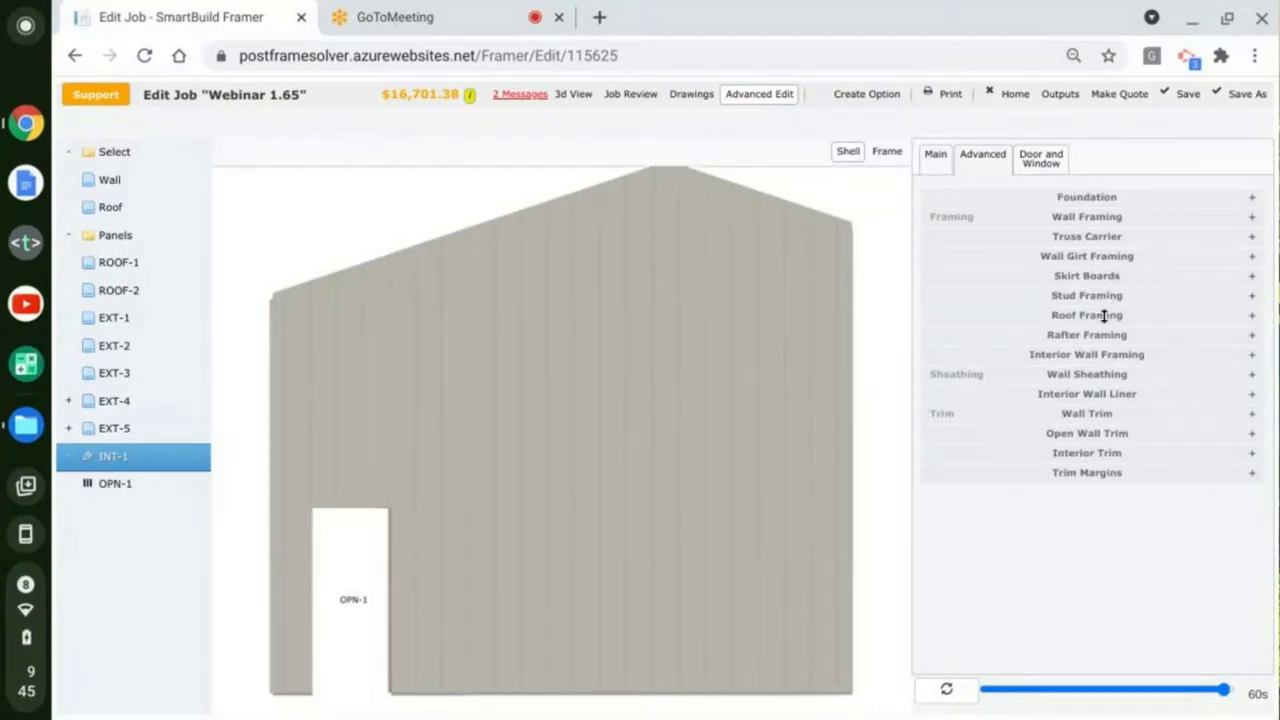
Step: Review the INT-1 divider wall's Wall Sheathing material choices and its Colors settings
click(1114, 375)
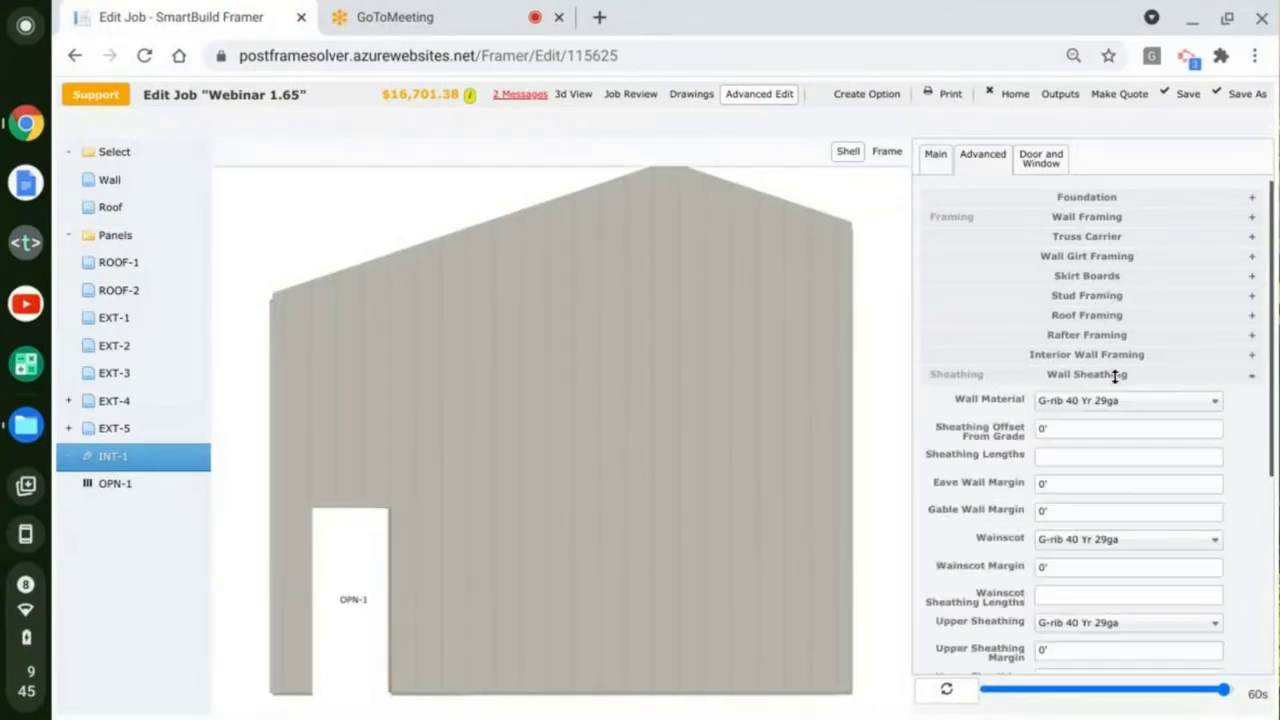
click(1108, 375)
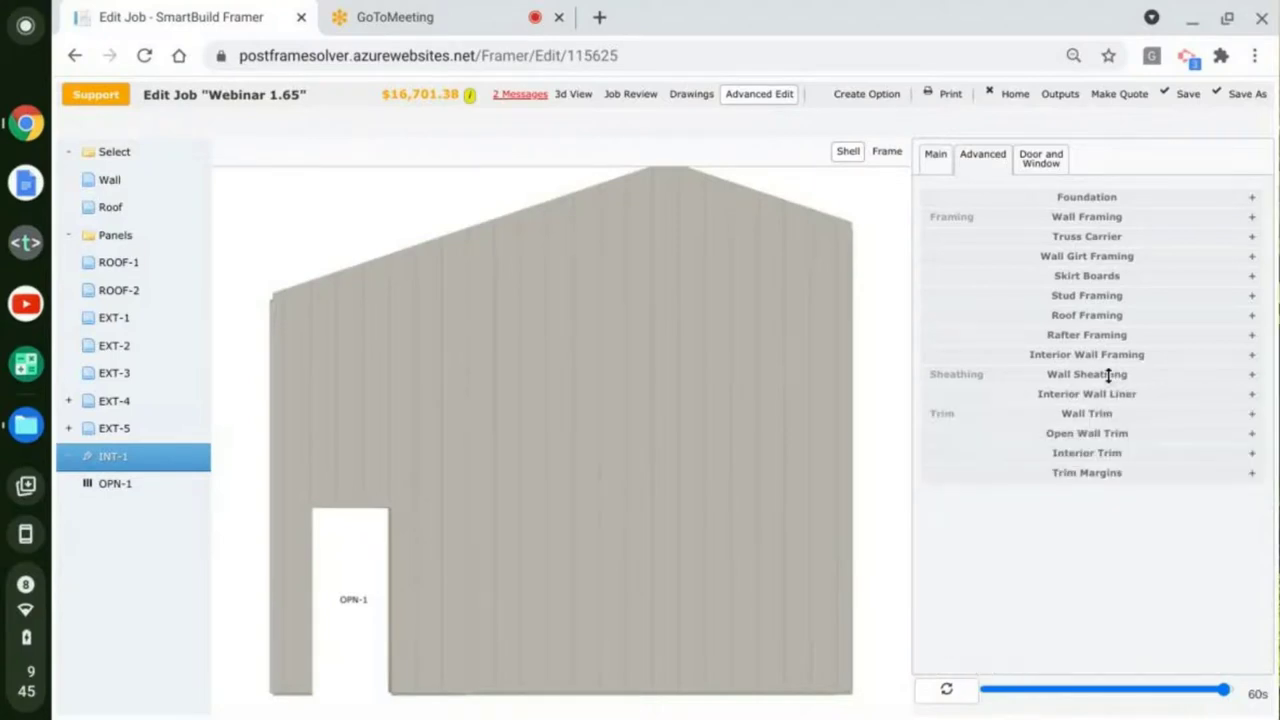
click(1108, 375)
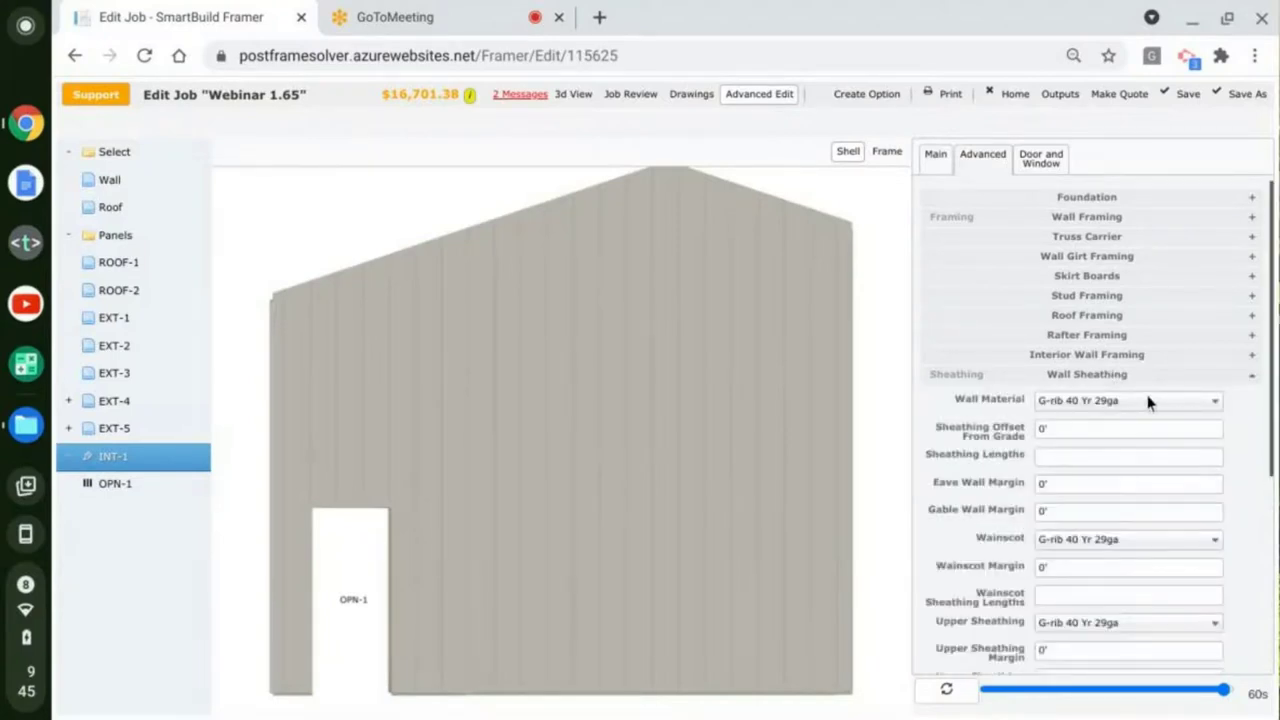
click(1138, 402)
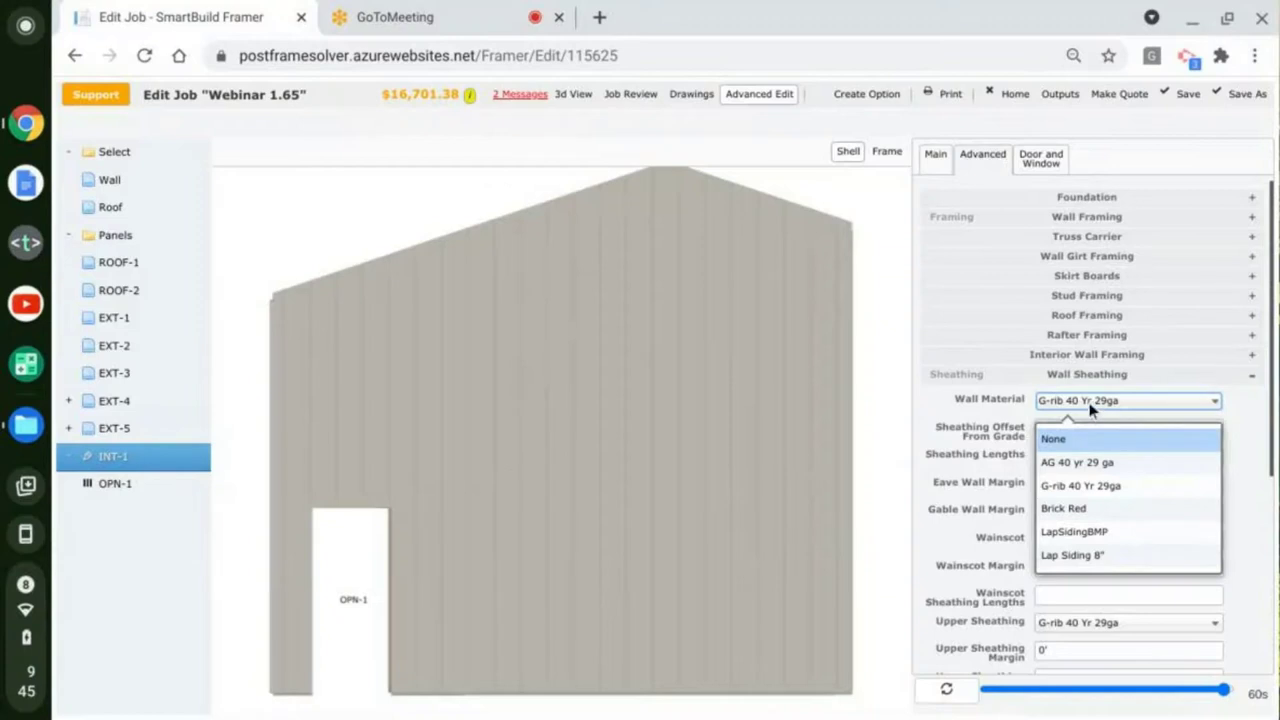
click(935, 154)
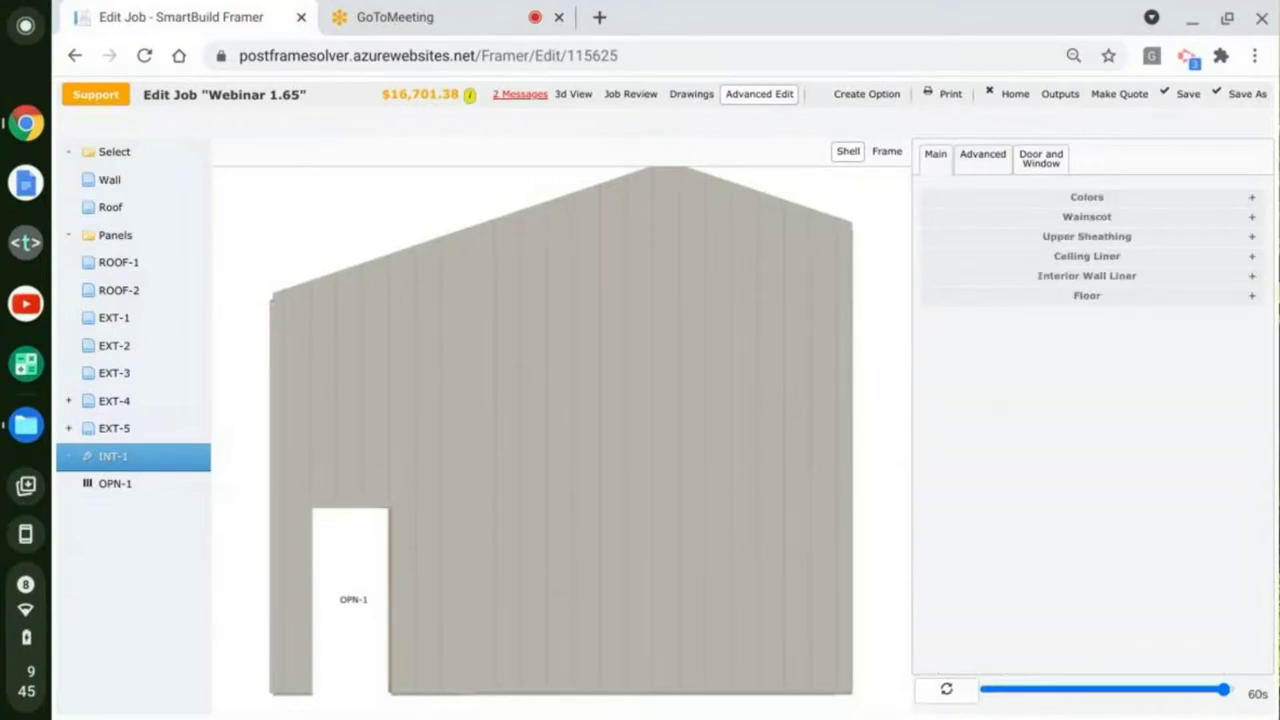
click(1100, 198)
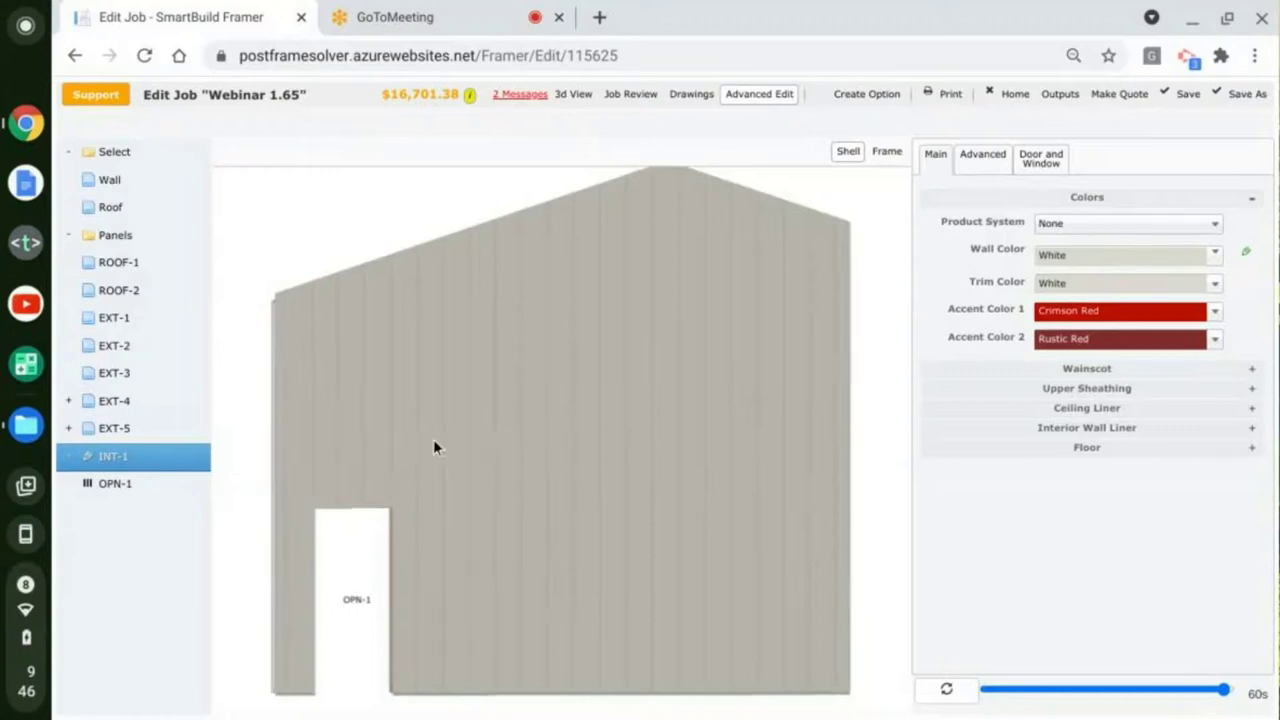
Step: Set the INT-1 divider wall's liner color to Crimson Red, update the panel and check its lined side
drag(434, 443, 551, 420)
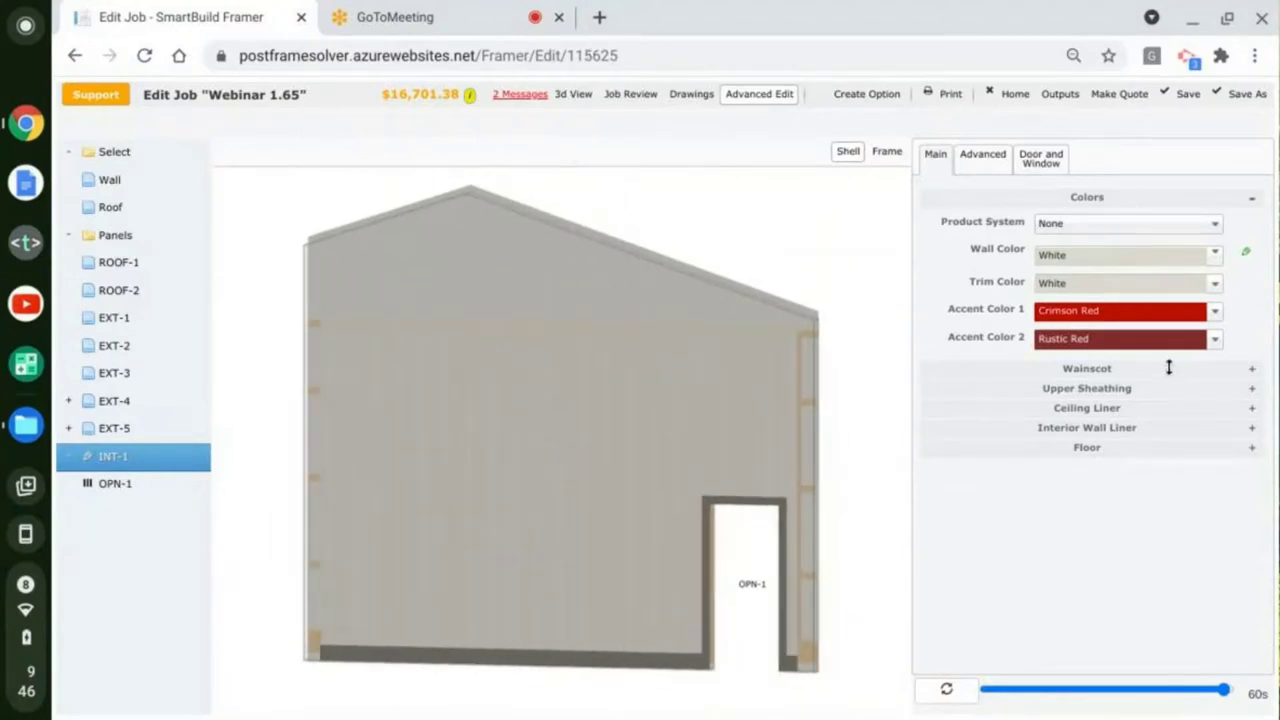
click(1122, 428)
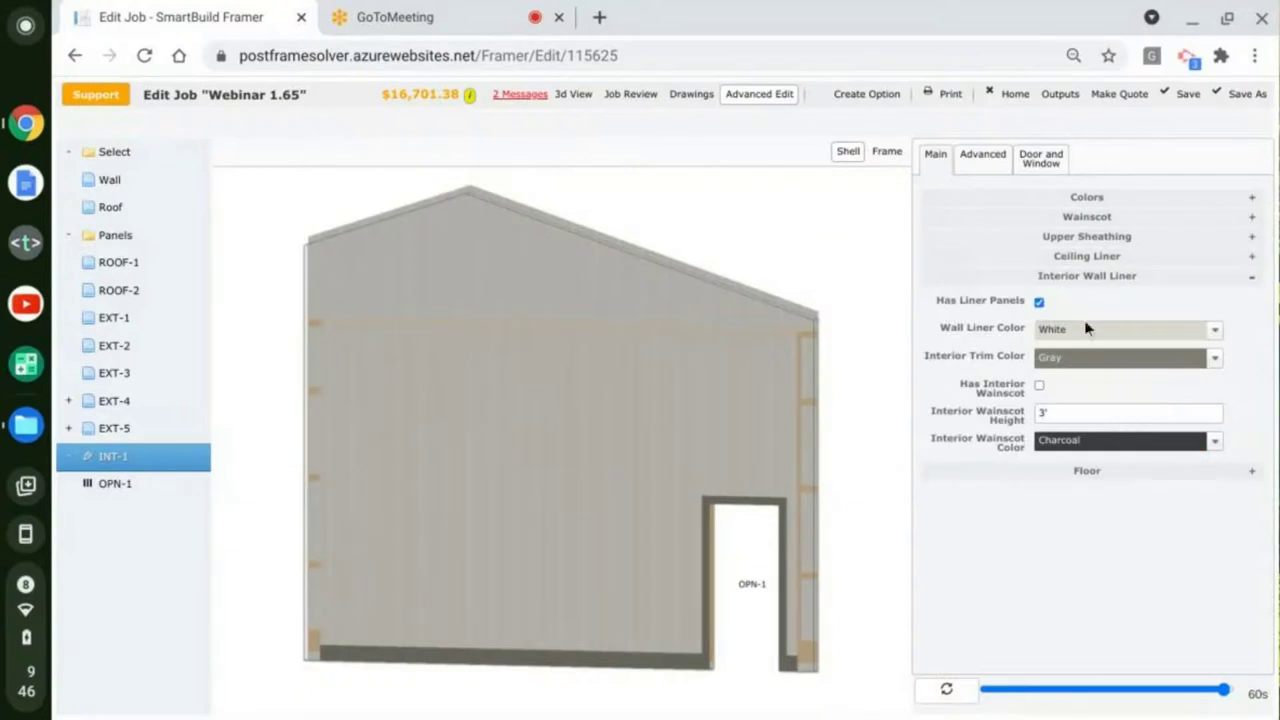
click(1084, 328)
click(1121, 368)
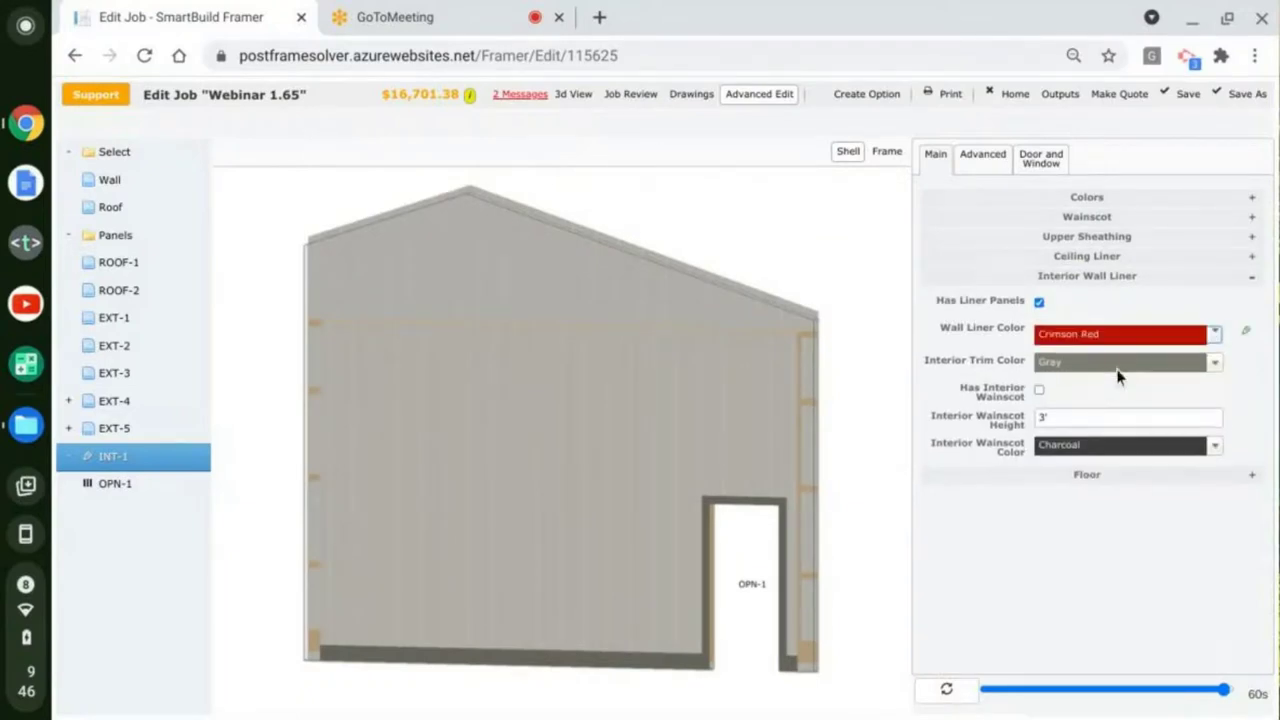
click(948, 690)
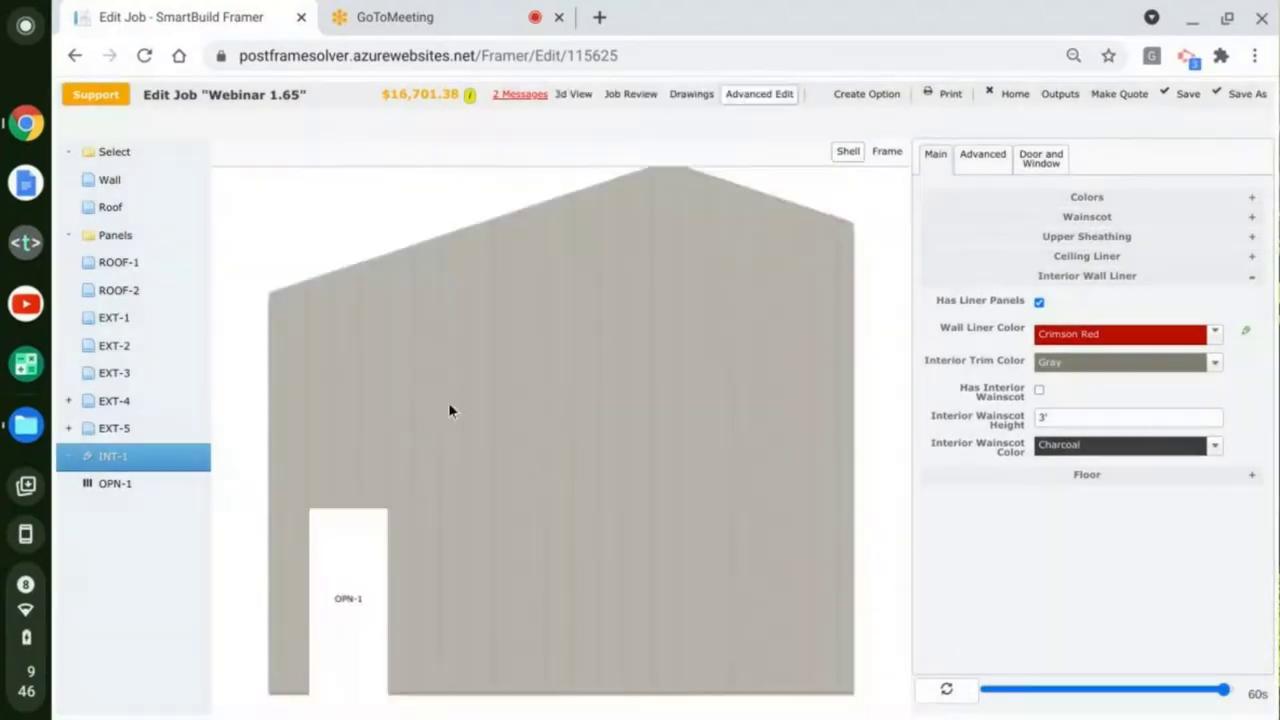
drag(448, 405, 597, 323)
scroll(507, 271, up, 3)
scroll(507, 271, up, 2)
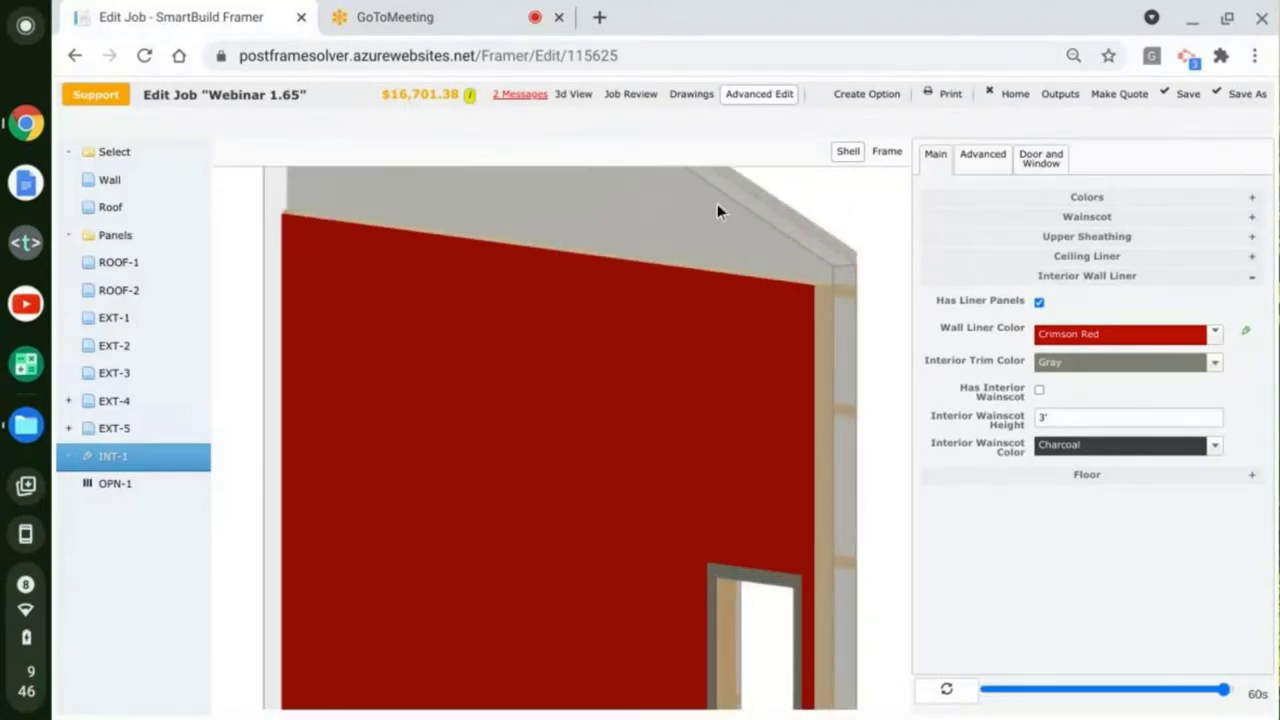
scroll(678, 405, down, 4)
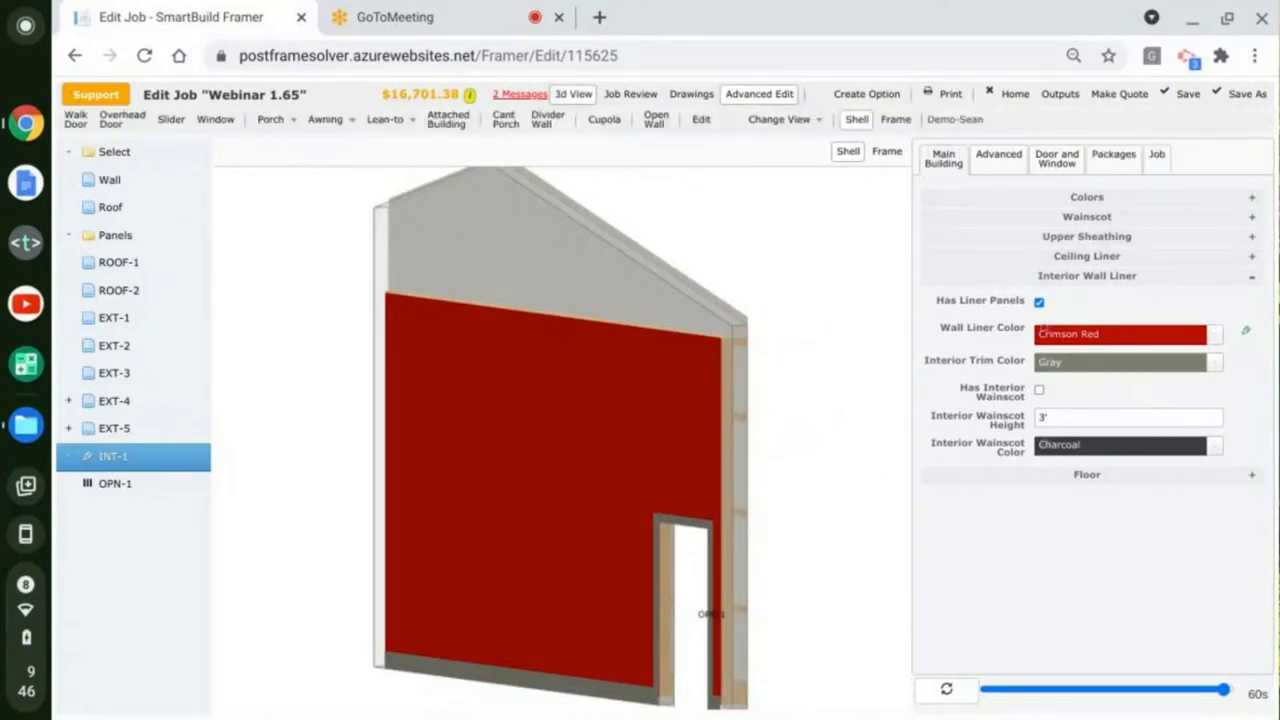
Step: Return to the full building's 3D view and examine the back of the building and the interior behind it
click(573, 93)
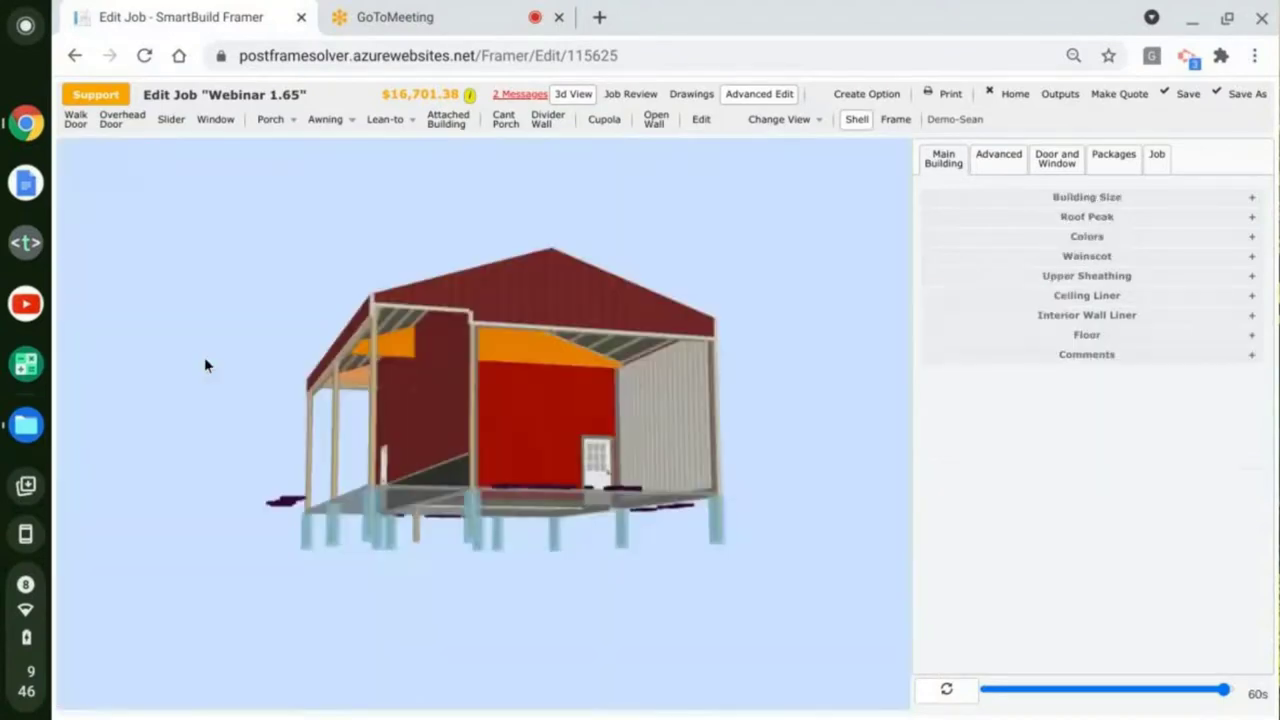
drag(518, 620, 317, 609)
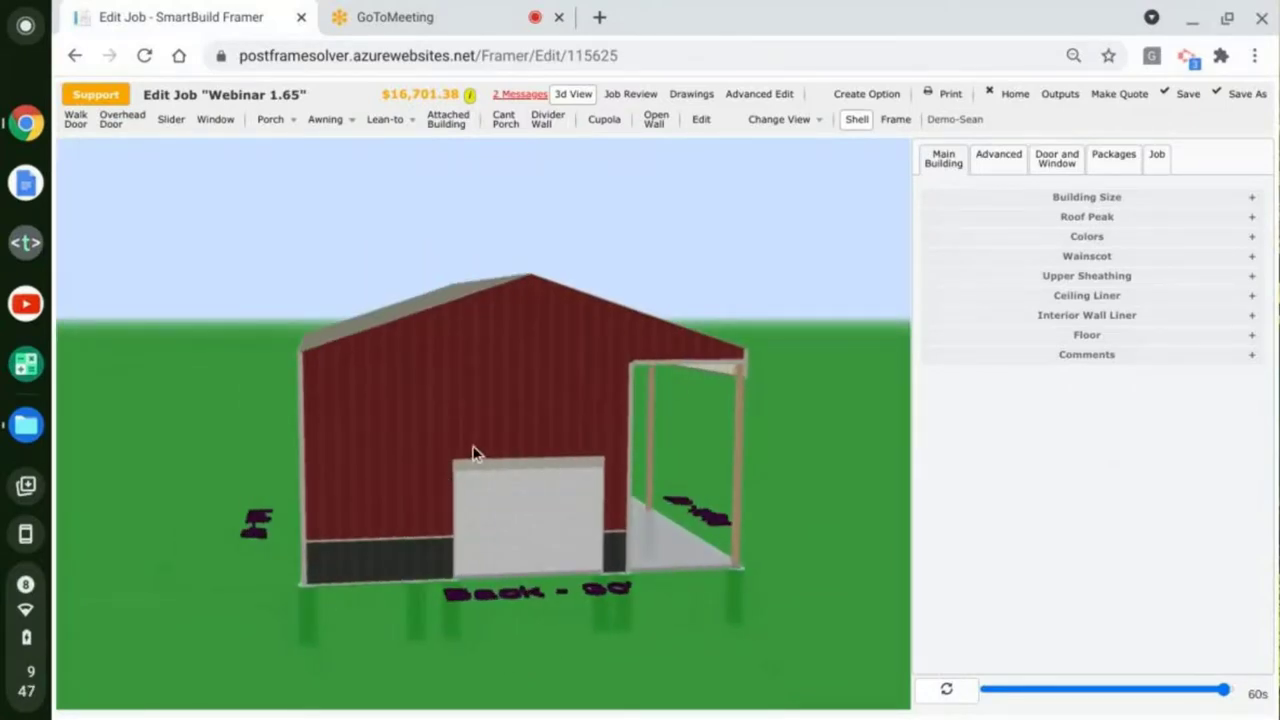
scroll(425, 497, up, 3)
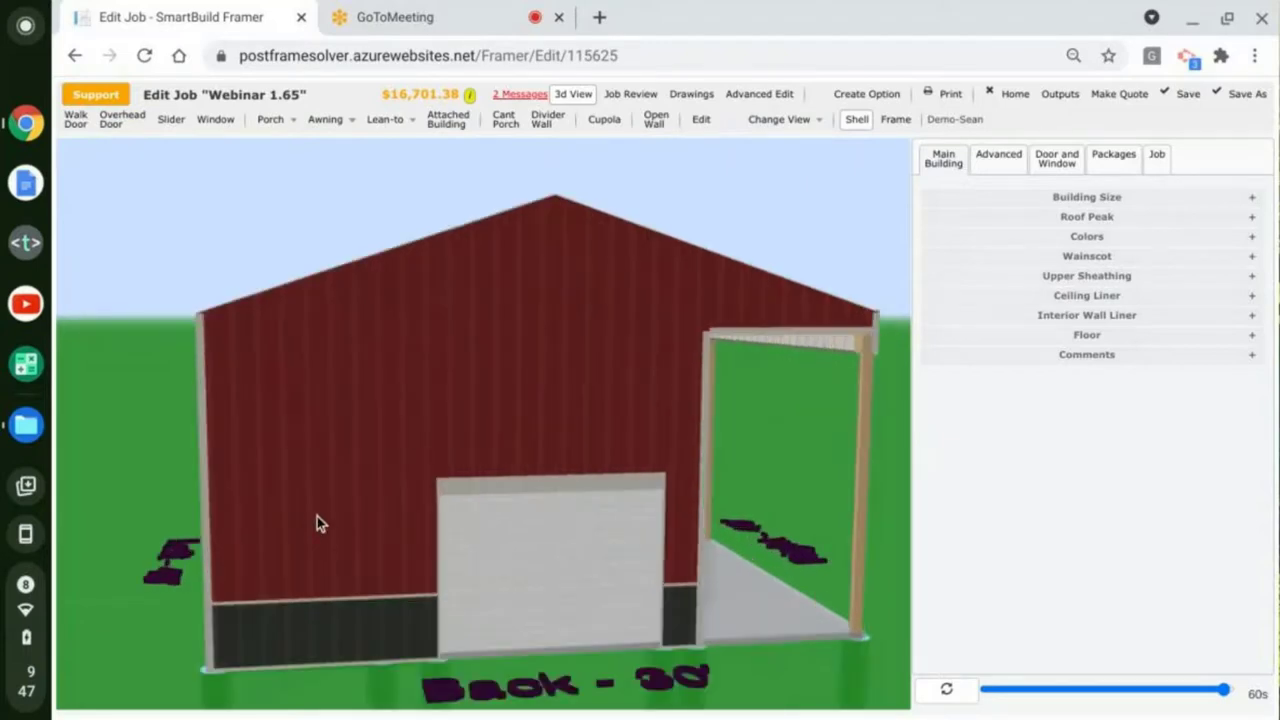
scroll(415, 455, up, 6)
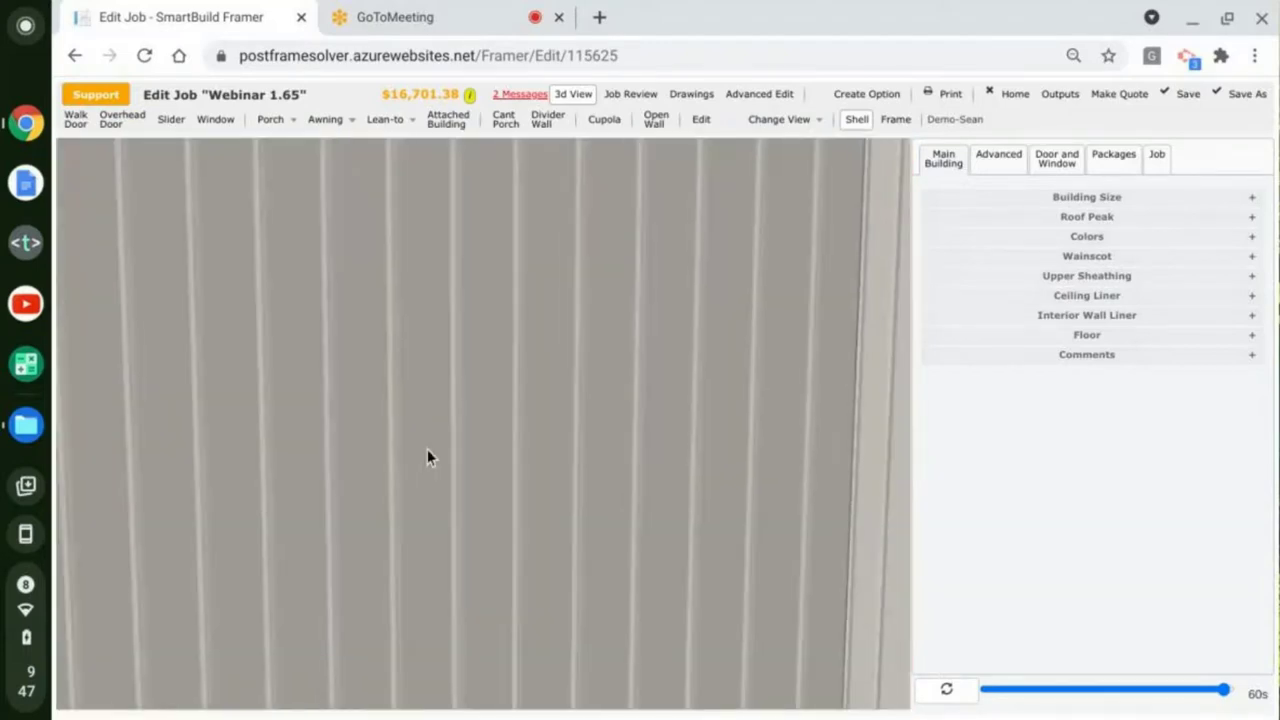
scroll(427, 451, up, 3)
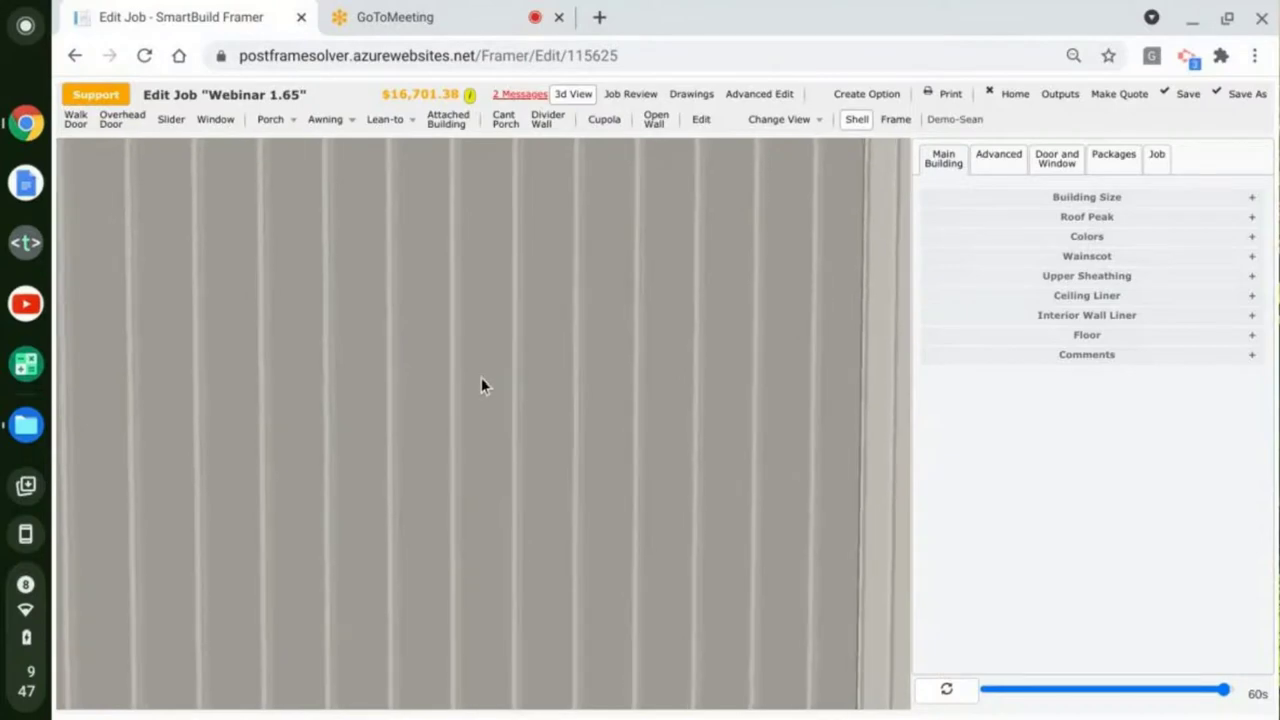
scroll(490, 384, up, 2)
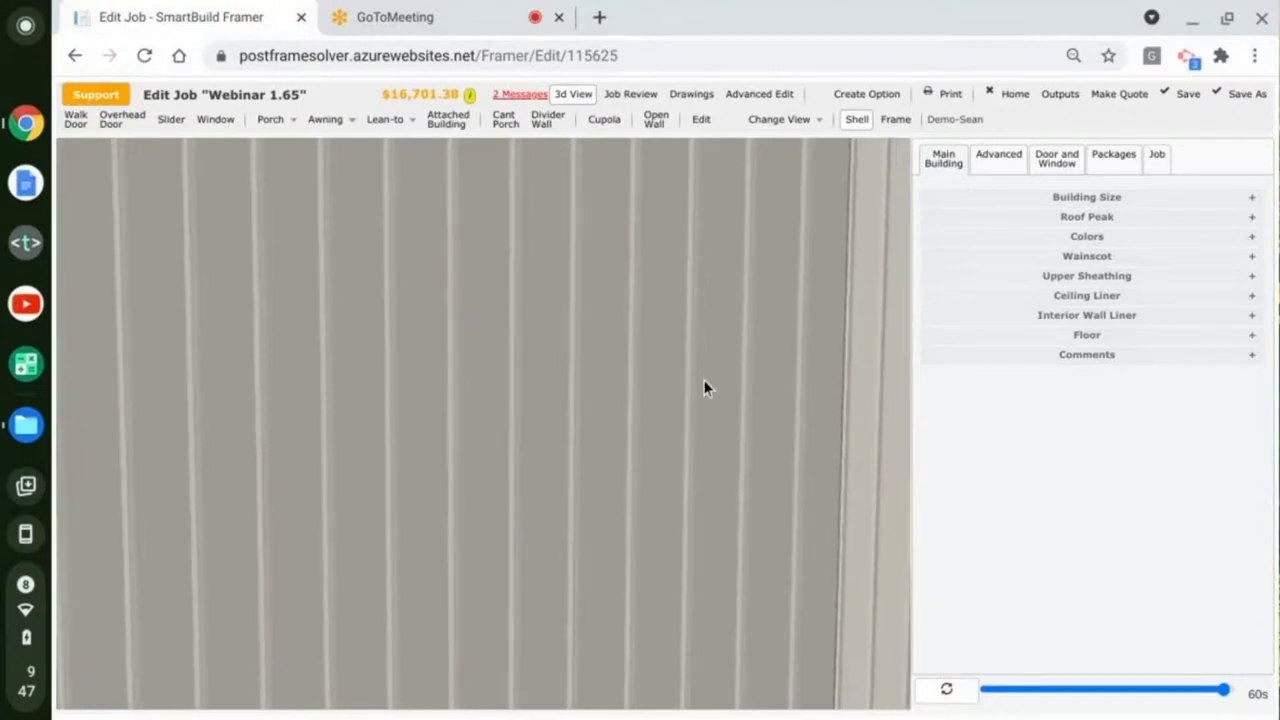
scroll(699, 388, up, 1)
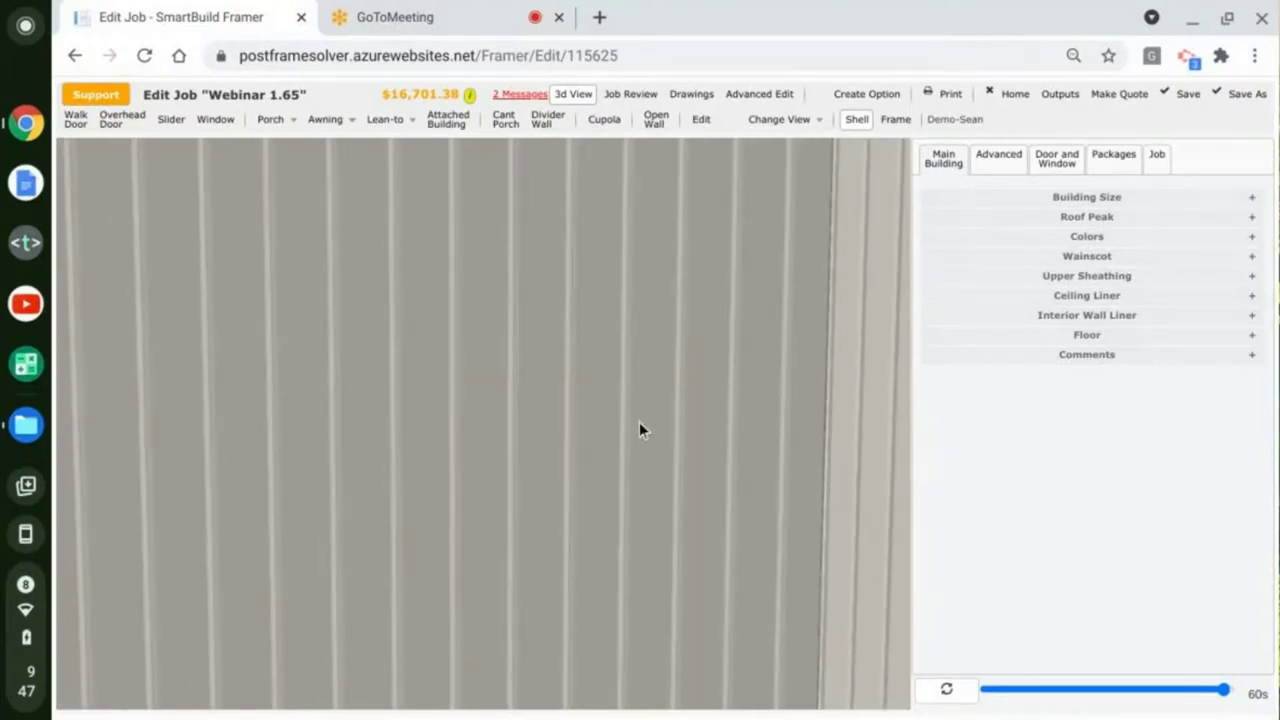
scroll(585, 419, up, 2)
scroll(500, 380, down, 5)
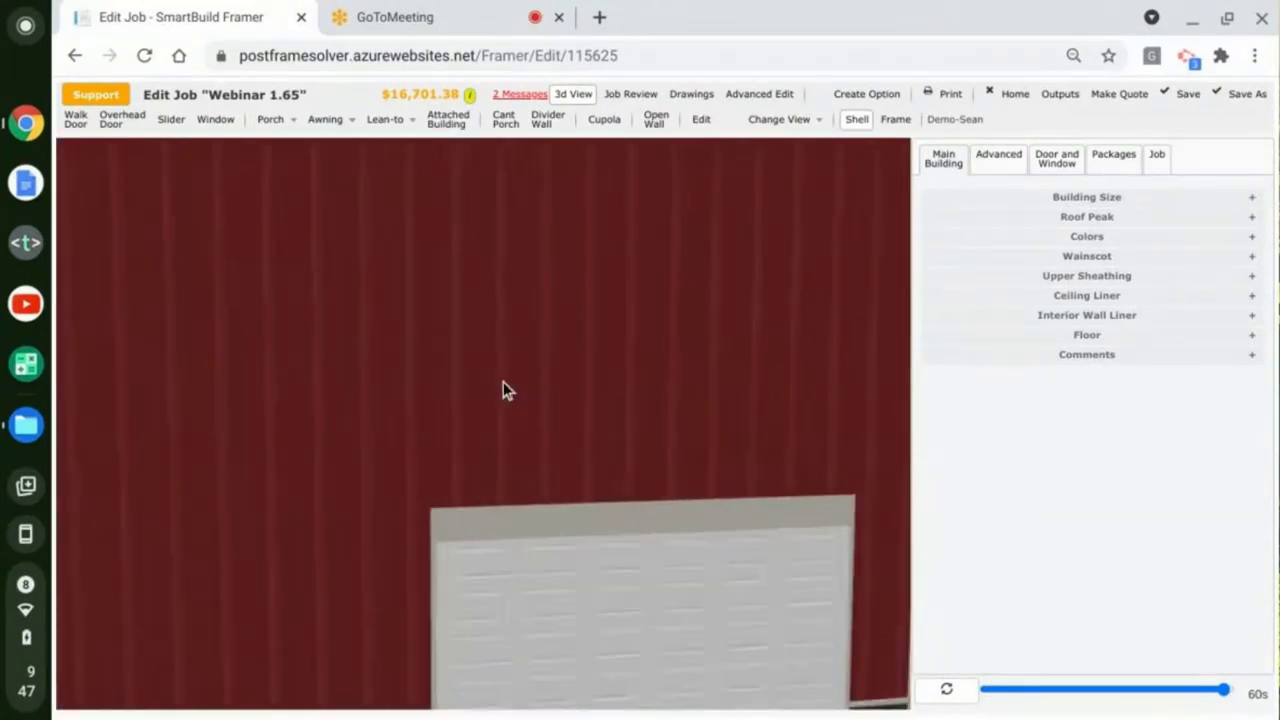
scroll(492, 393, down, 1)
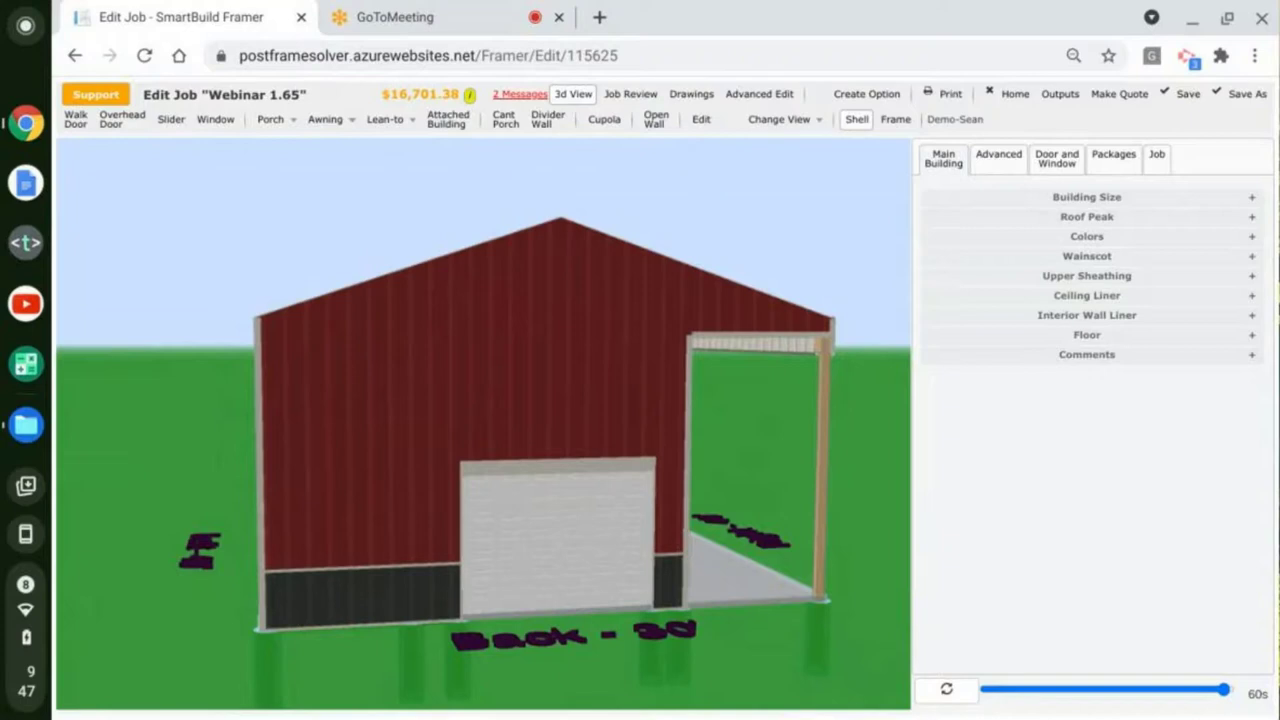
Step: Examine the divider wall's liner side through the open front wall, and its other side from beneath the building
drag(357, 700, 722, 484)
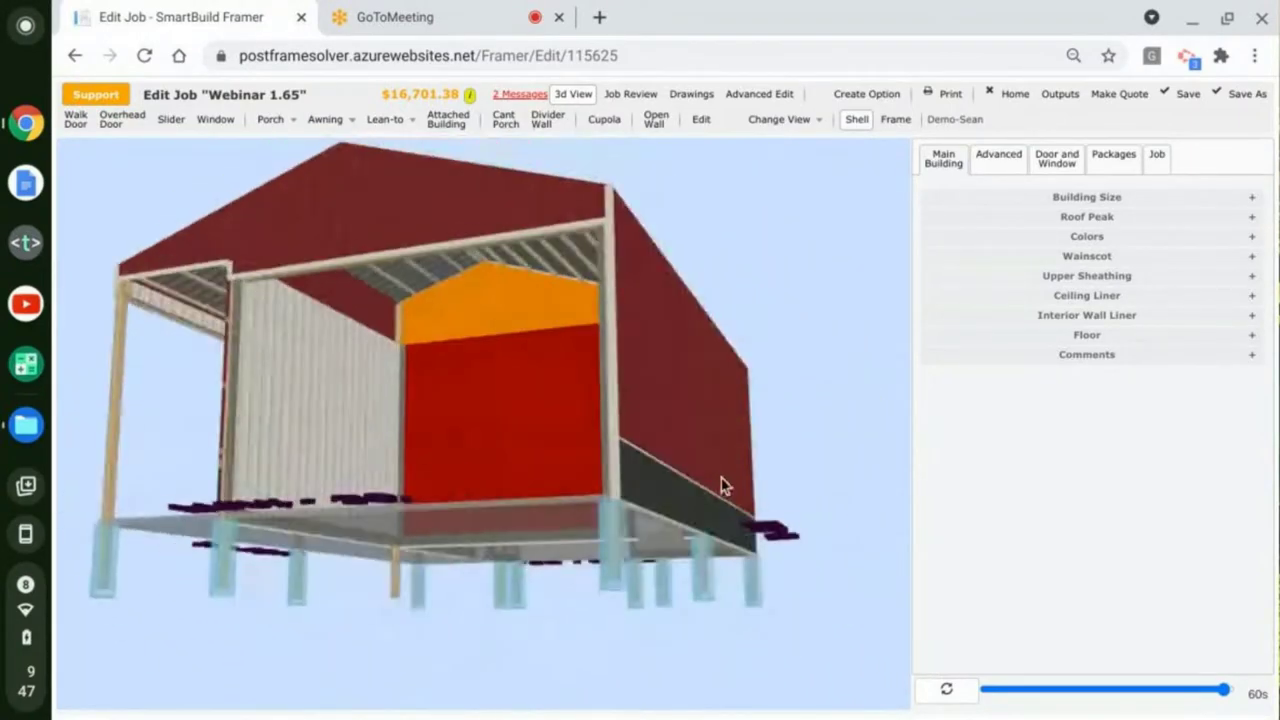
scroll(571, 451, up, 10)
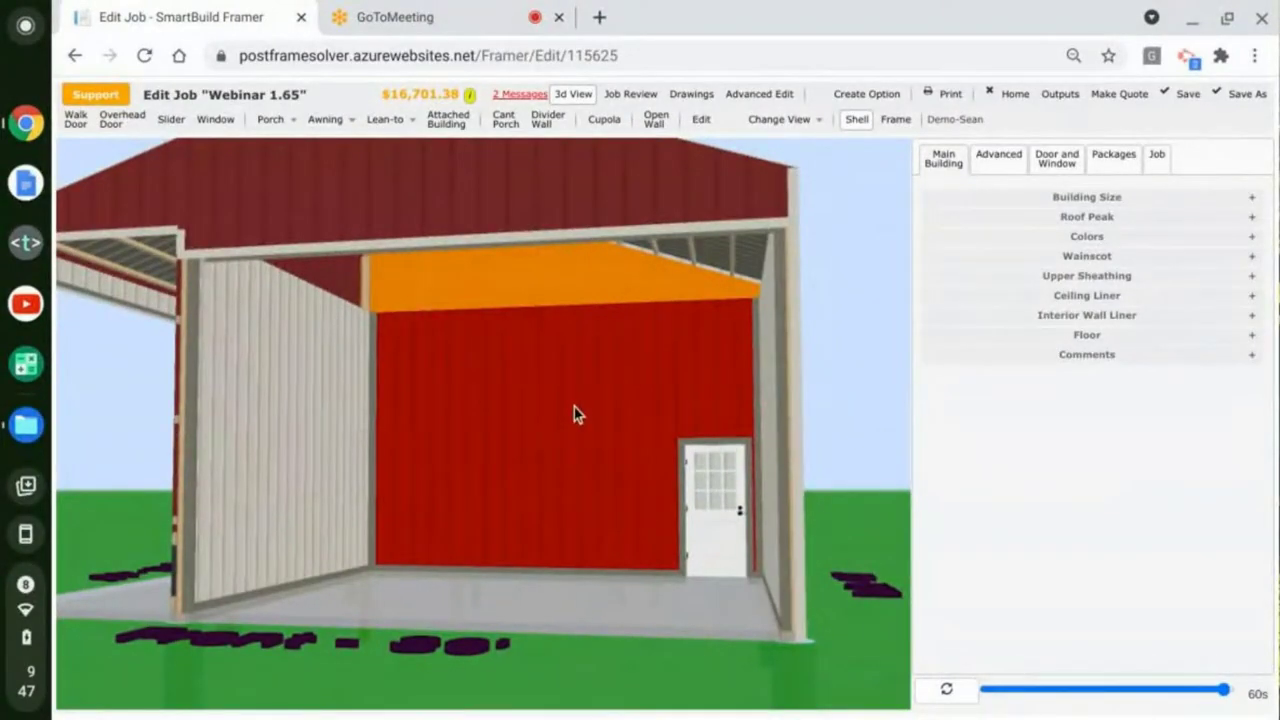
scroll(540, 443, up, 5)
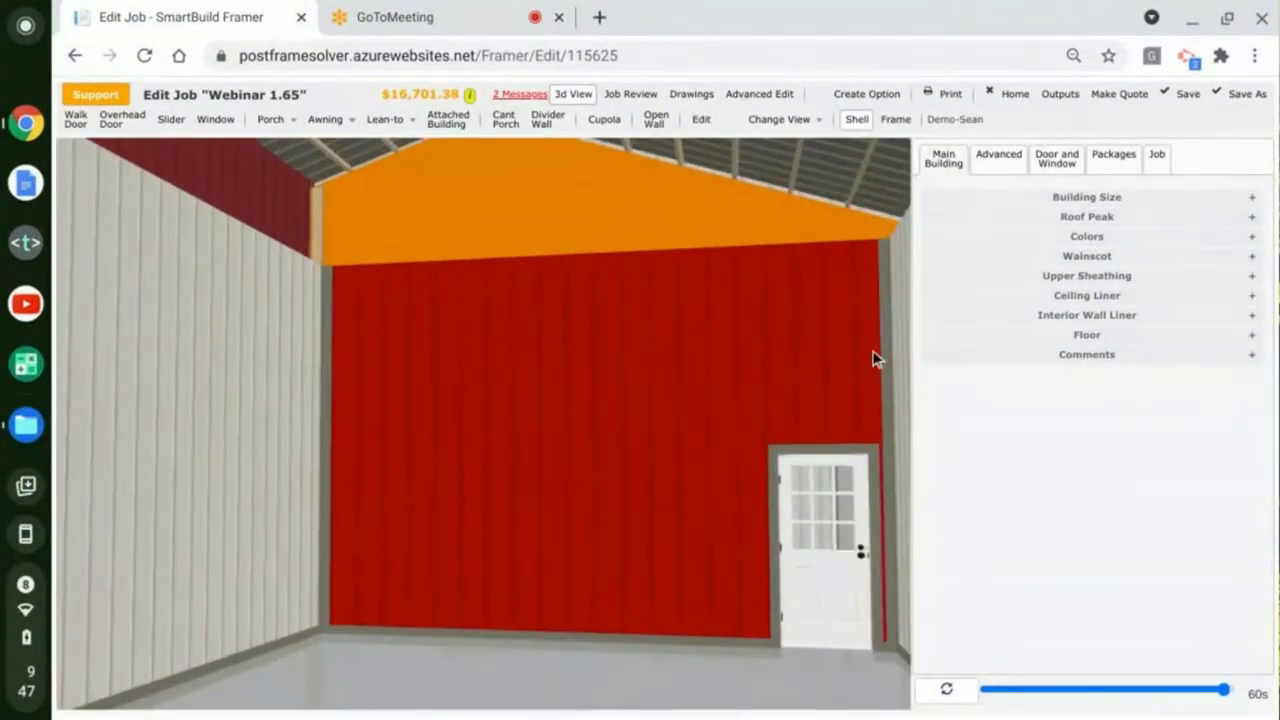
scroll(640, 440, down, 3)
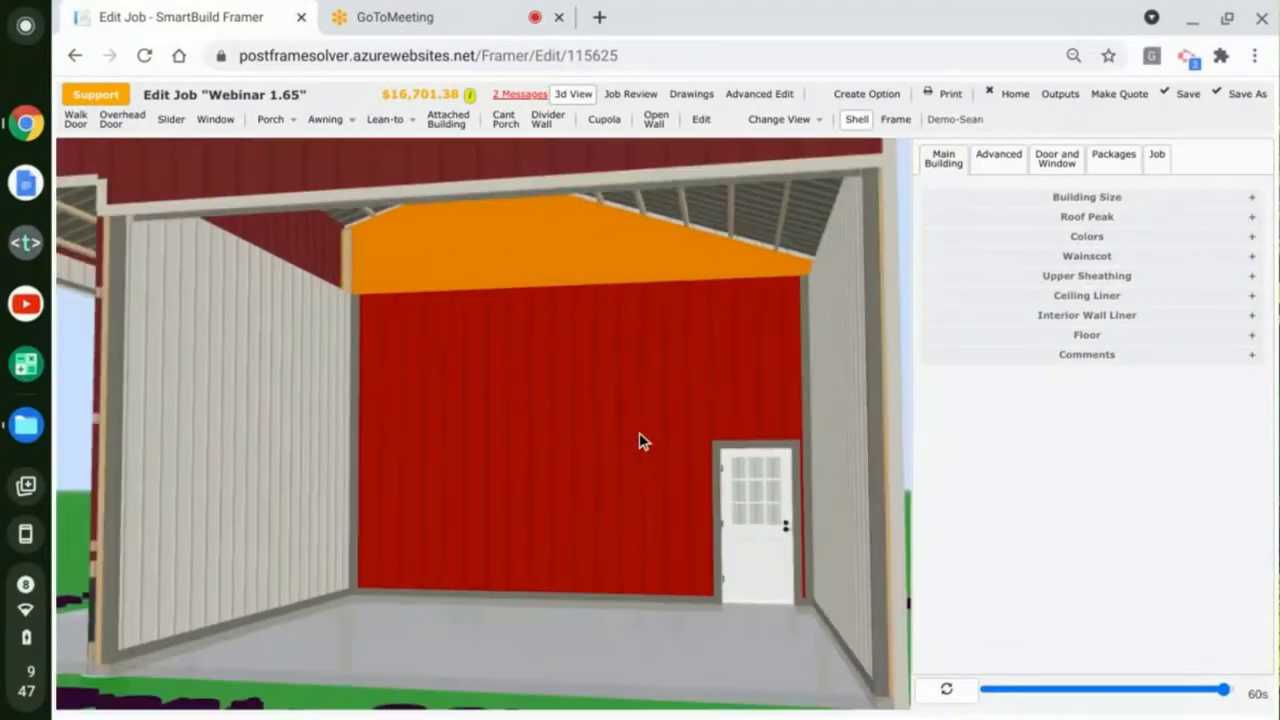
scroll(630, 442, down, 5)
scroll(600, 441, down, 5)
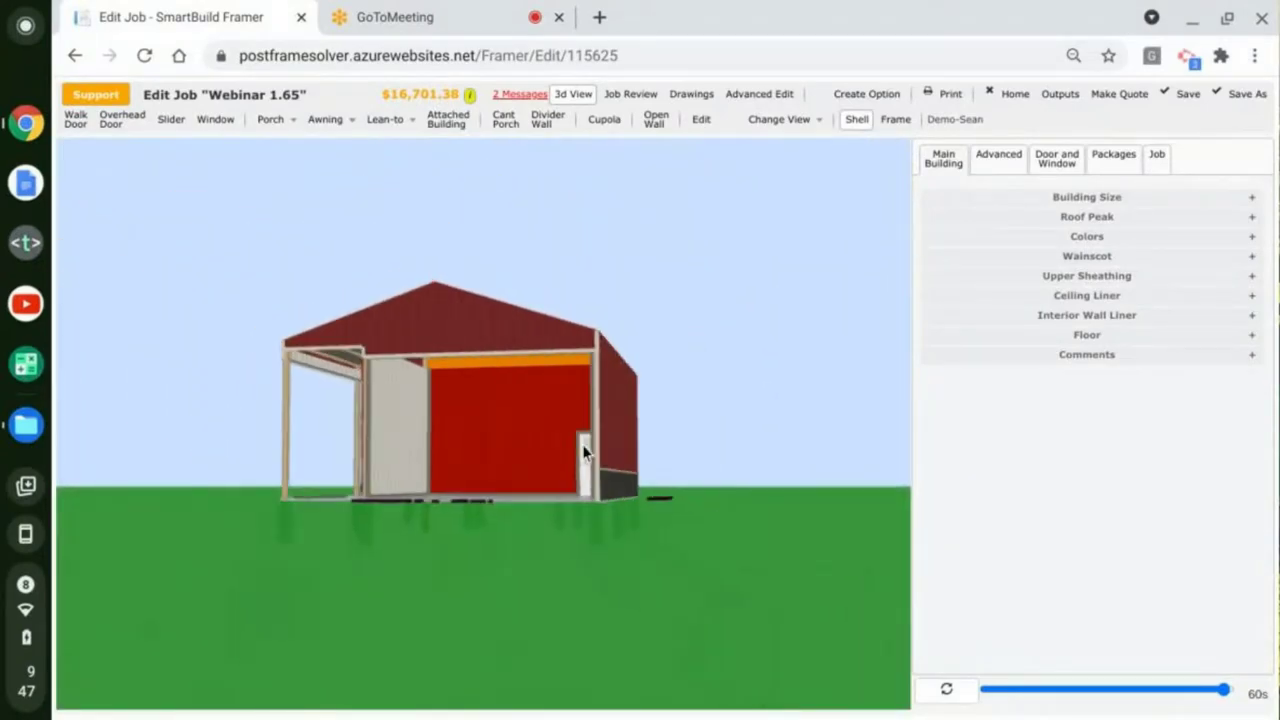
drag(598, 442, 580, 498)
drag(471, 561, 536, 619)
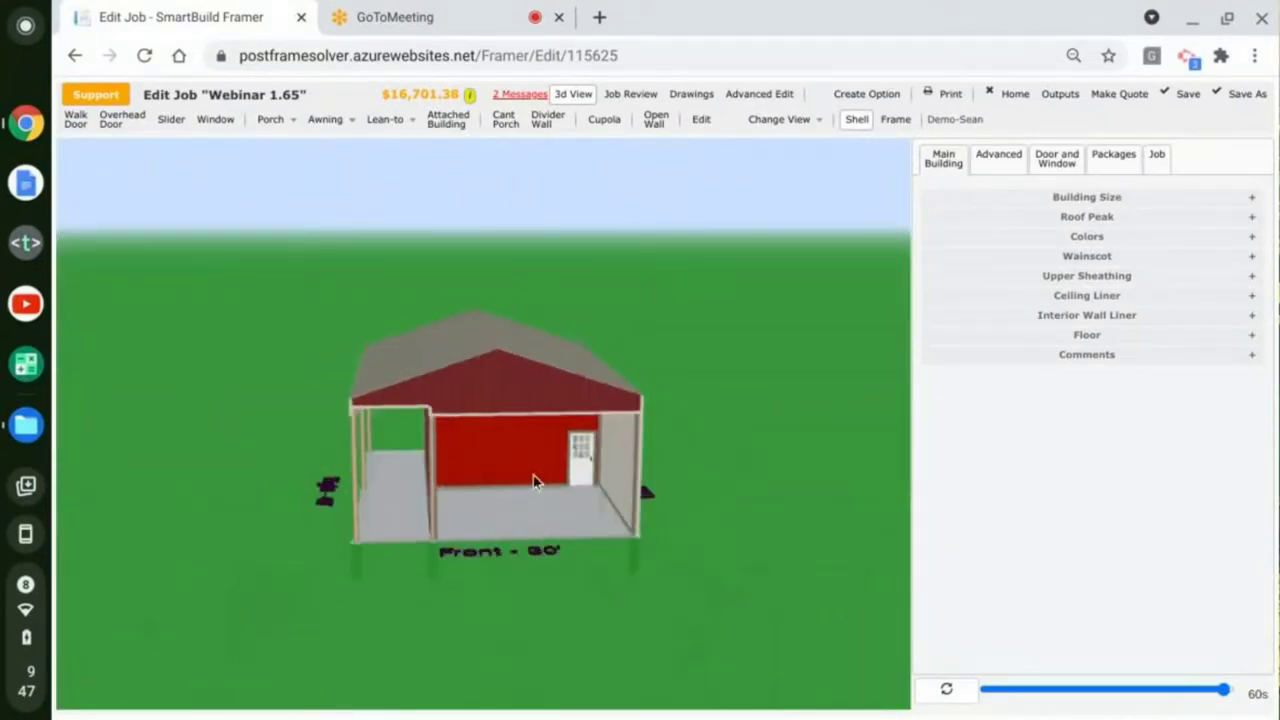
drag(585, 518, 266, 489)
drag(427, 542, 498, 437)
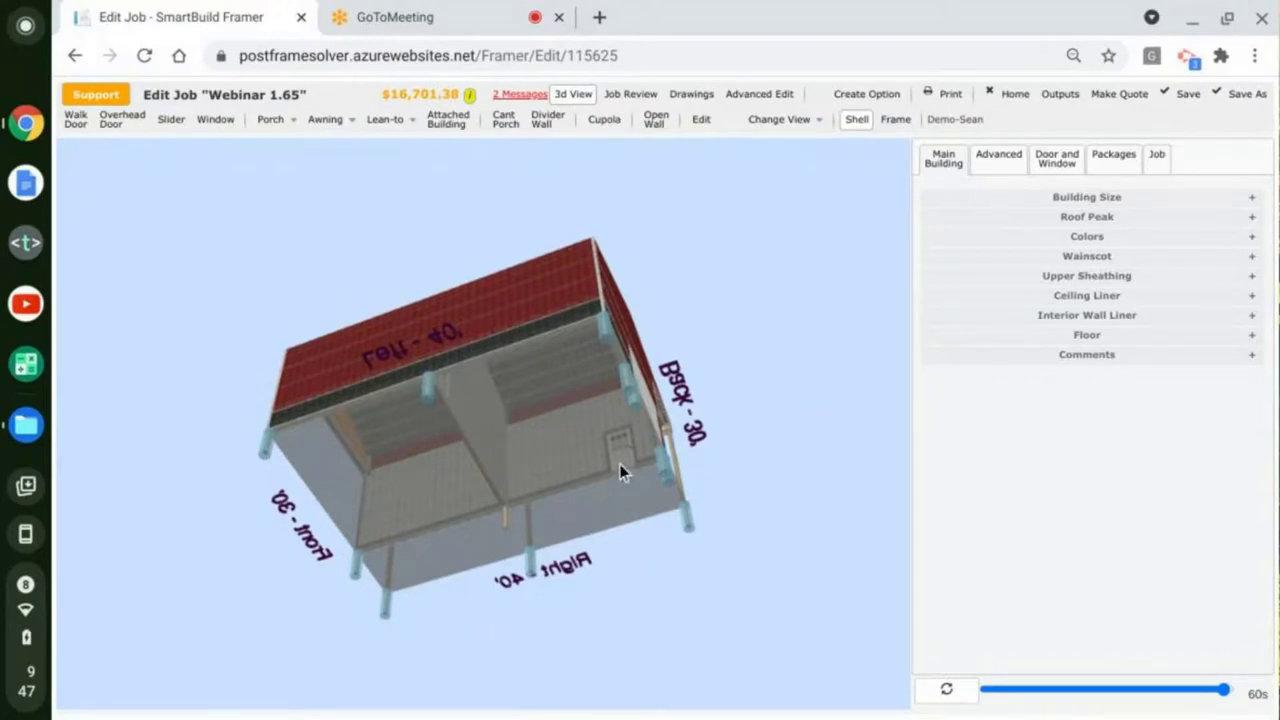
Step: Examine the building all round: the open front, the porch along its right side, the back wall, and the interior from beneath
drag(623, 471, 834, 511)
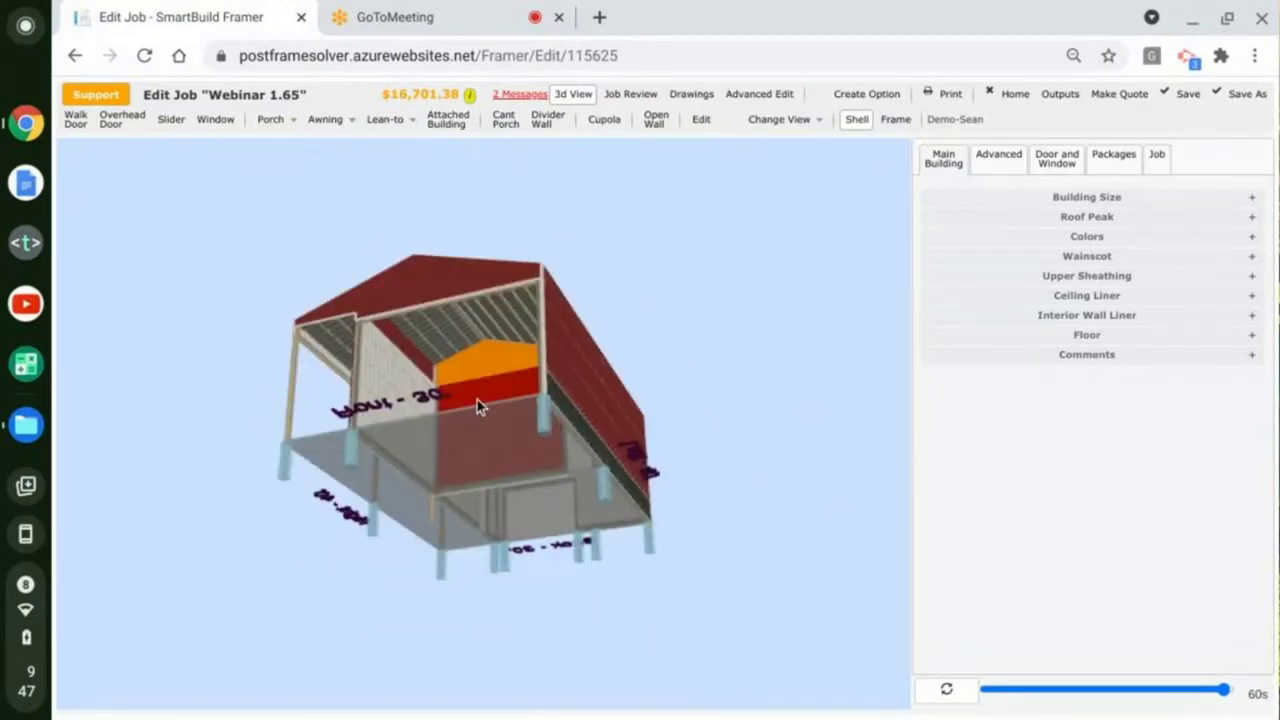
drag(559, 425, 800, 533)
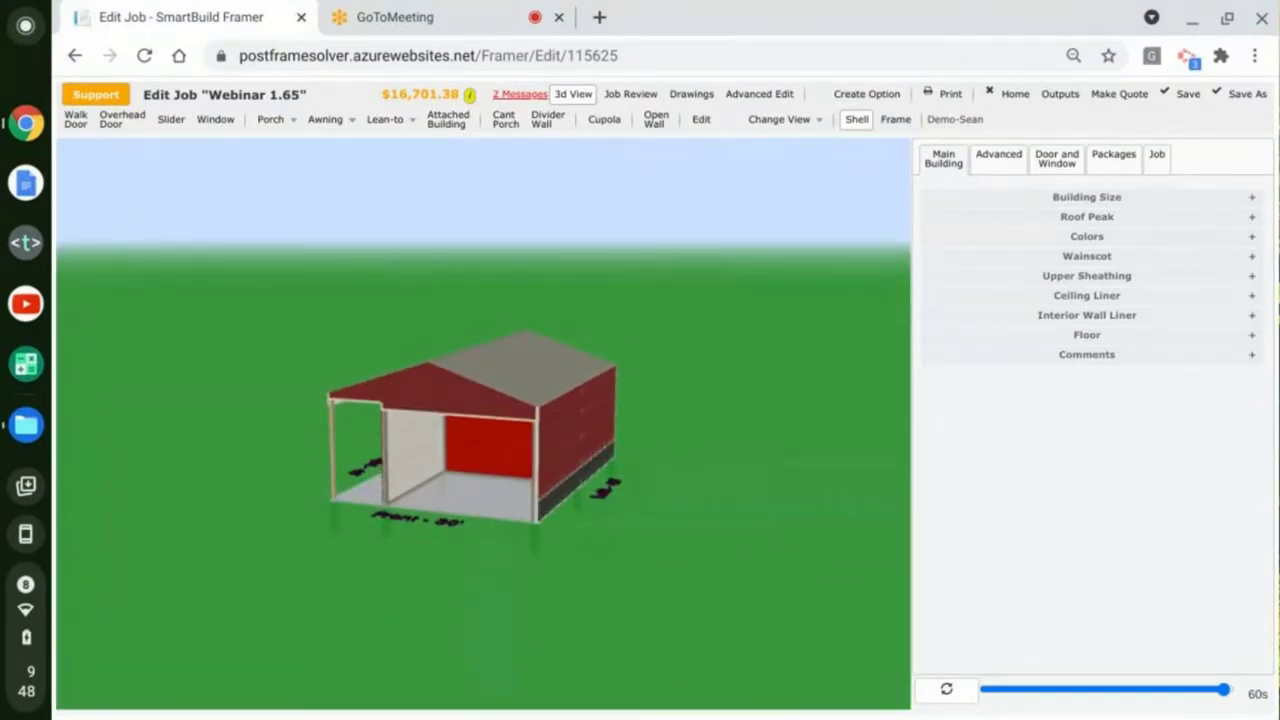
drag(400, 523, 799, 526)
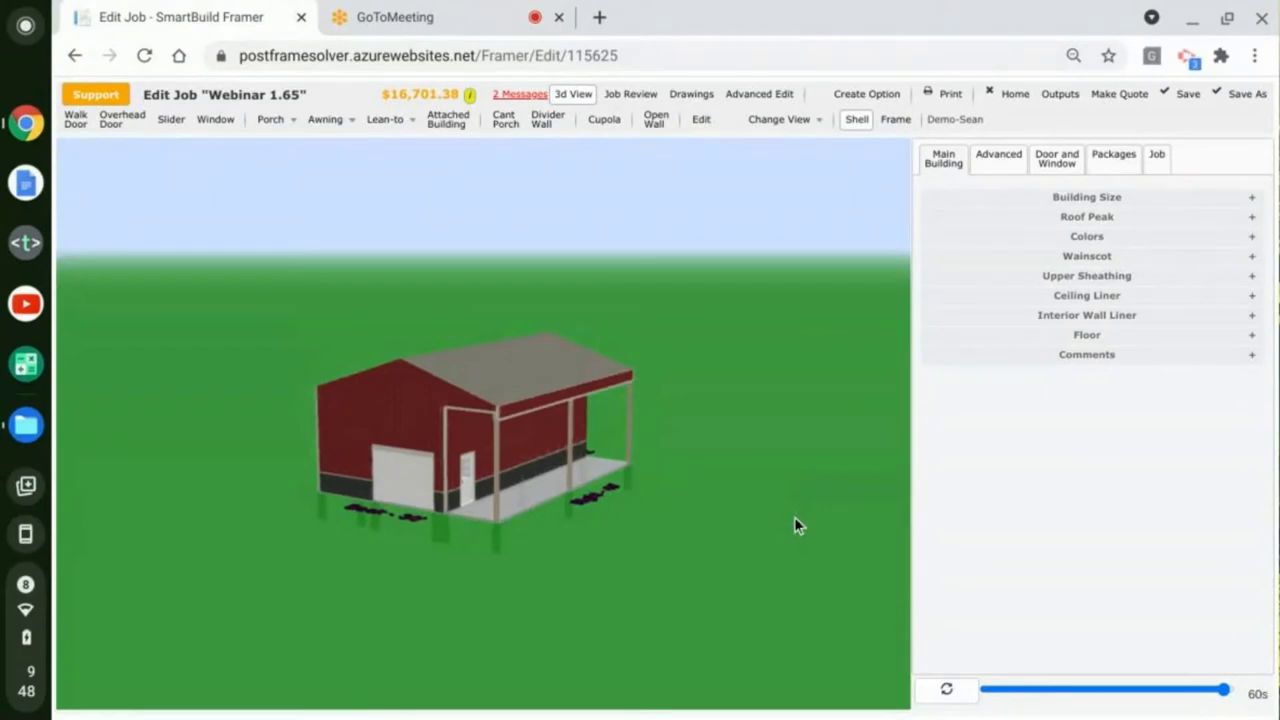
scroll(534, 384, up, 5)
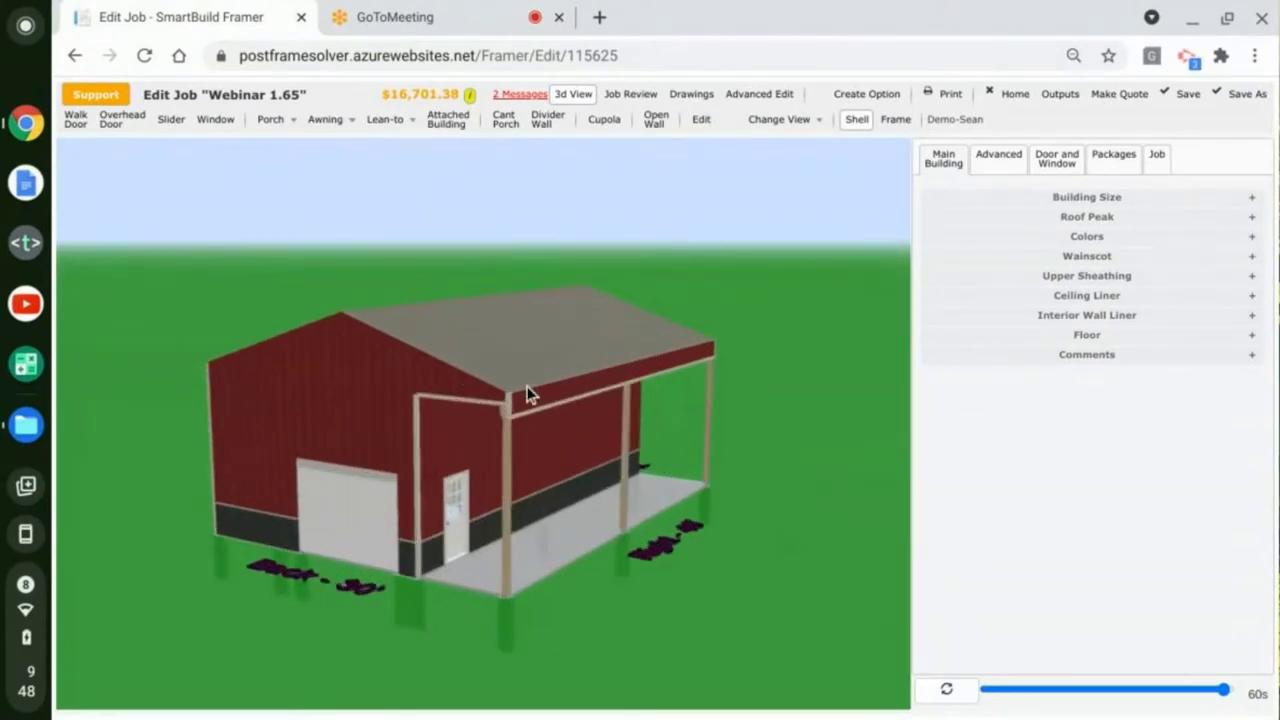
scroll(542, 404, up, 2)
scroll(740, 414, up, 4)
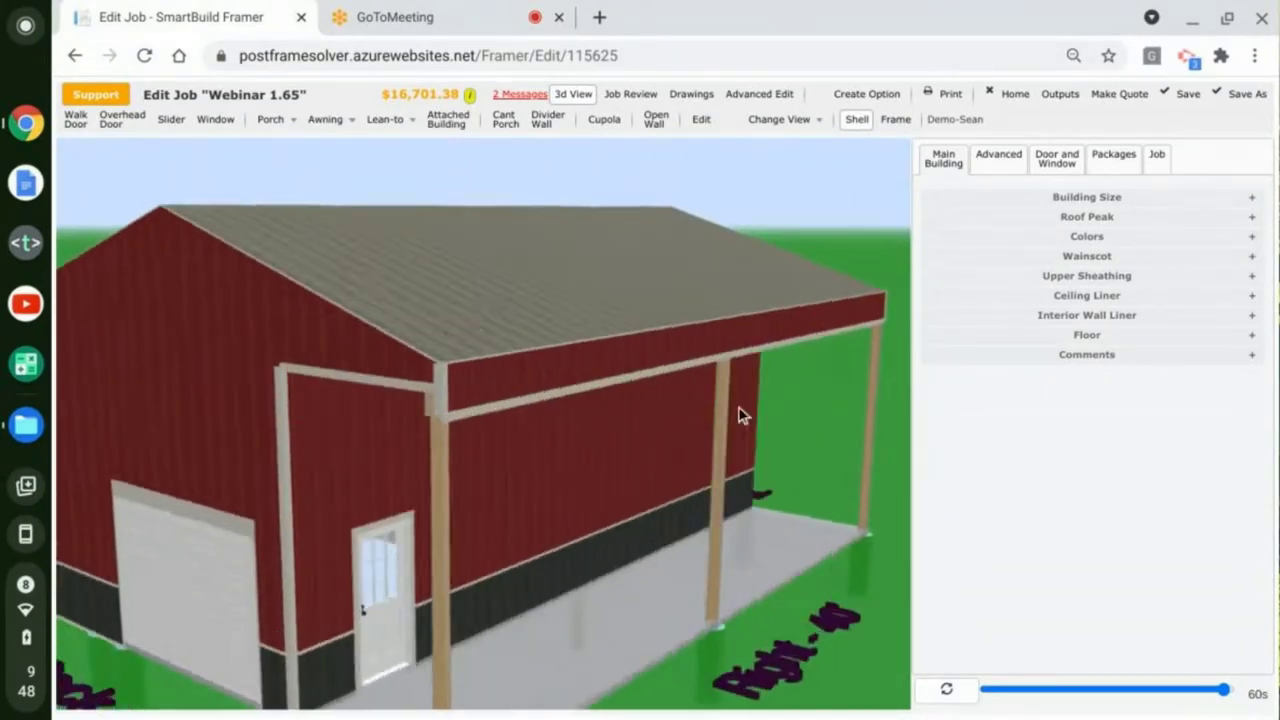
scroll(695, 405, down, 3)
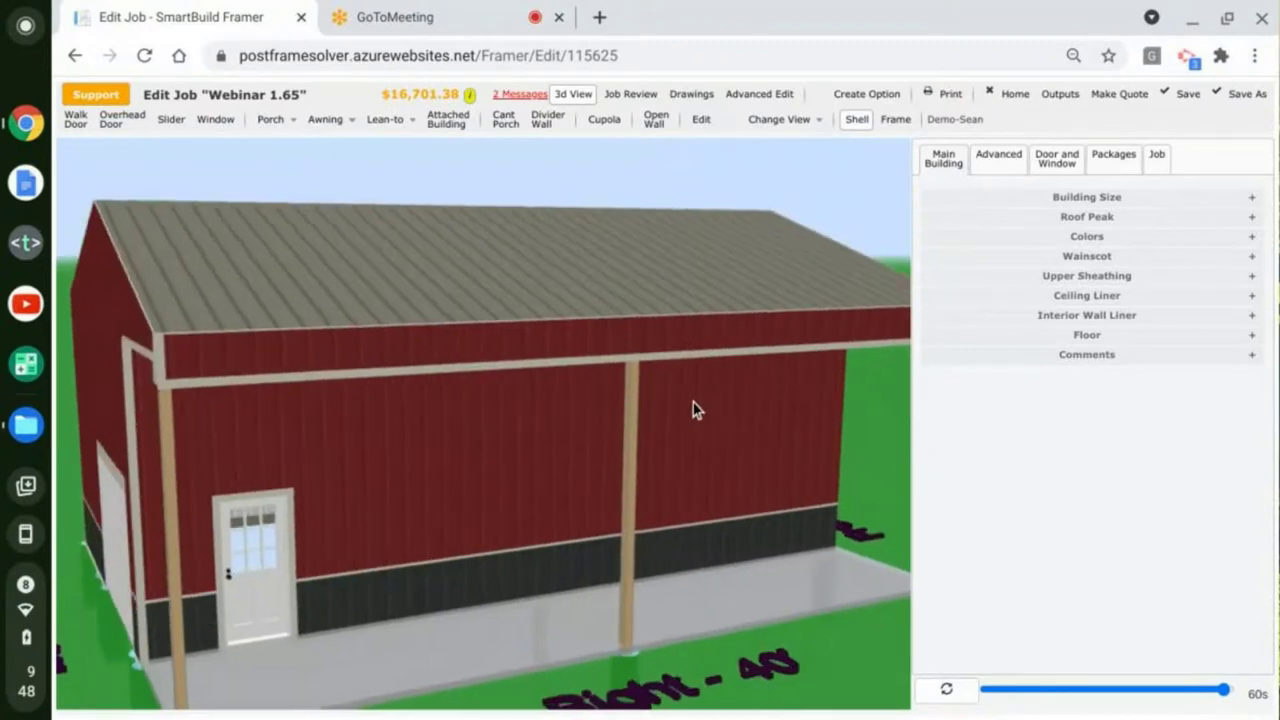
scroll(678, 404, down, 1)
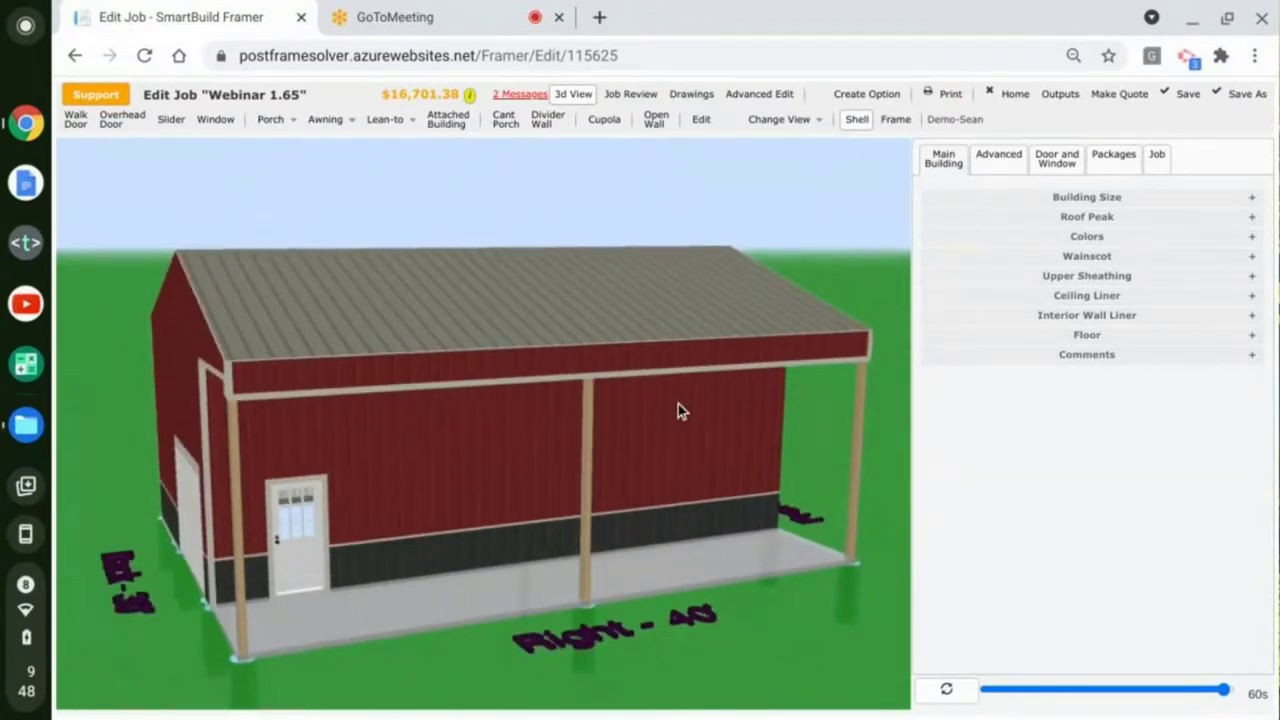
drag(676, 404, 711, 580)
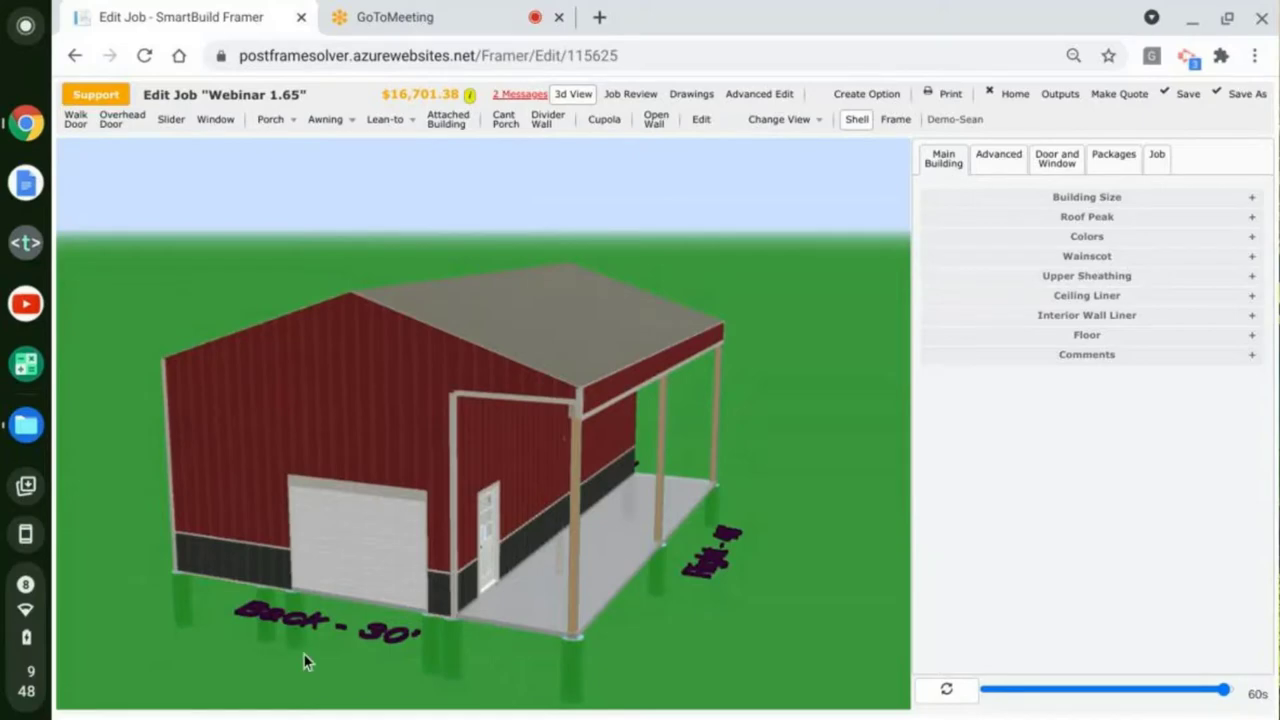
drag(304, 655, 686, 564)
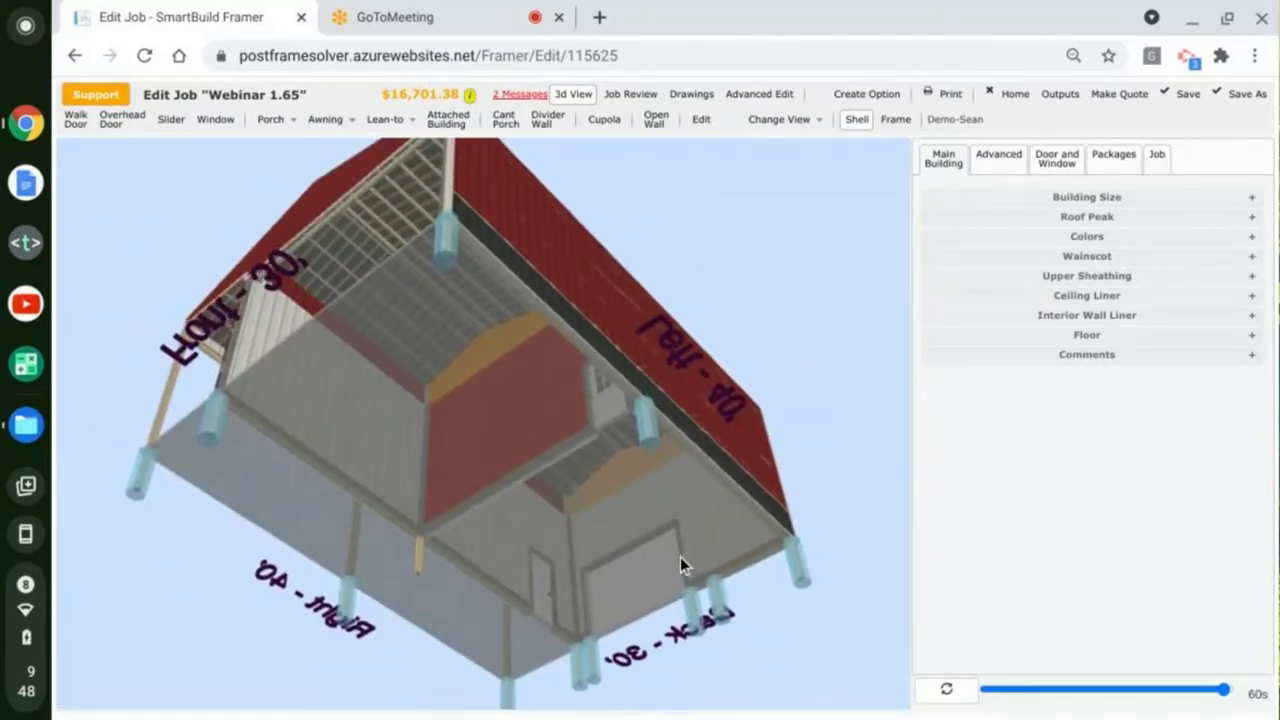
Step: Open the Create Divider Wall settings, examine the interior layout with the roof hidden, and close the settings without adding a wall
click(548, 121)
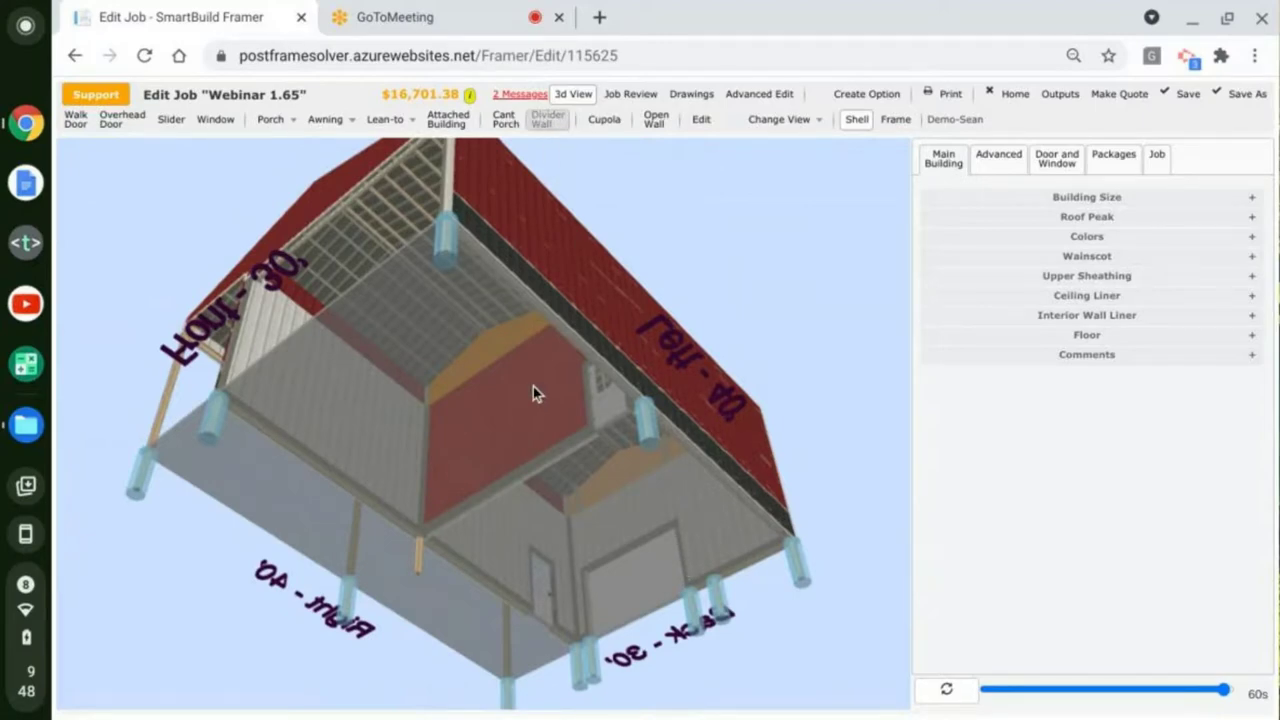
click(703, 284)
drag(793, 232, 643, 414)
scroll(535, 445, up, 3)
drag(535, 438, 561, 378)
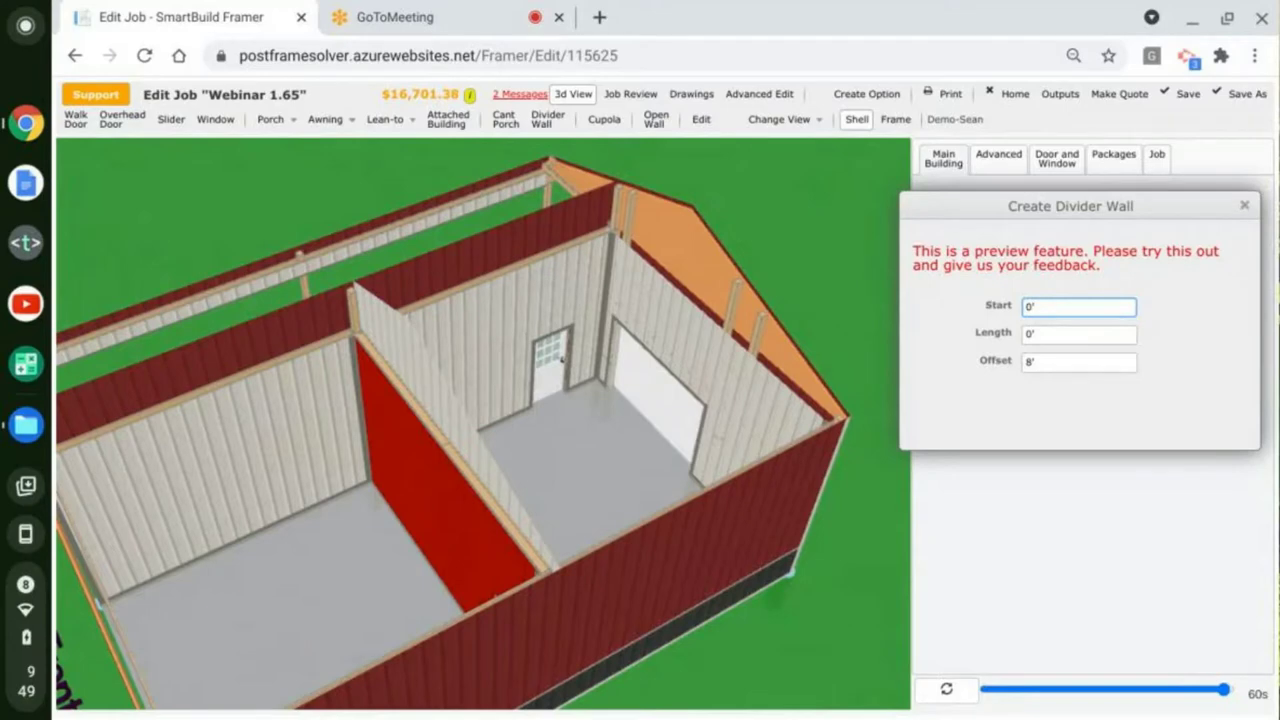
scroll(507, 415, down, 2)
scroll(507, 417, down, 4)
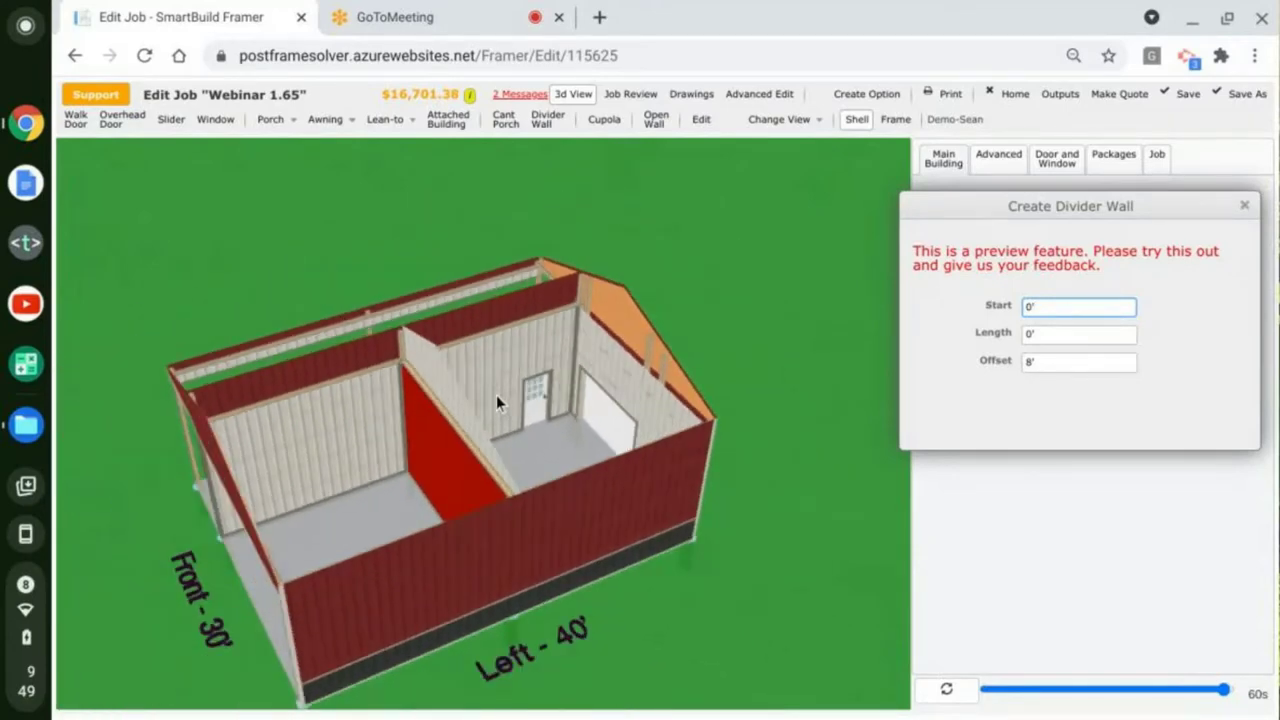
right_drag(345, 472, 442, 426)
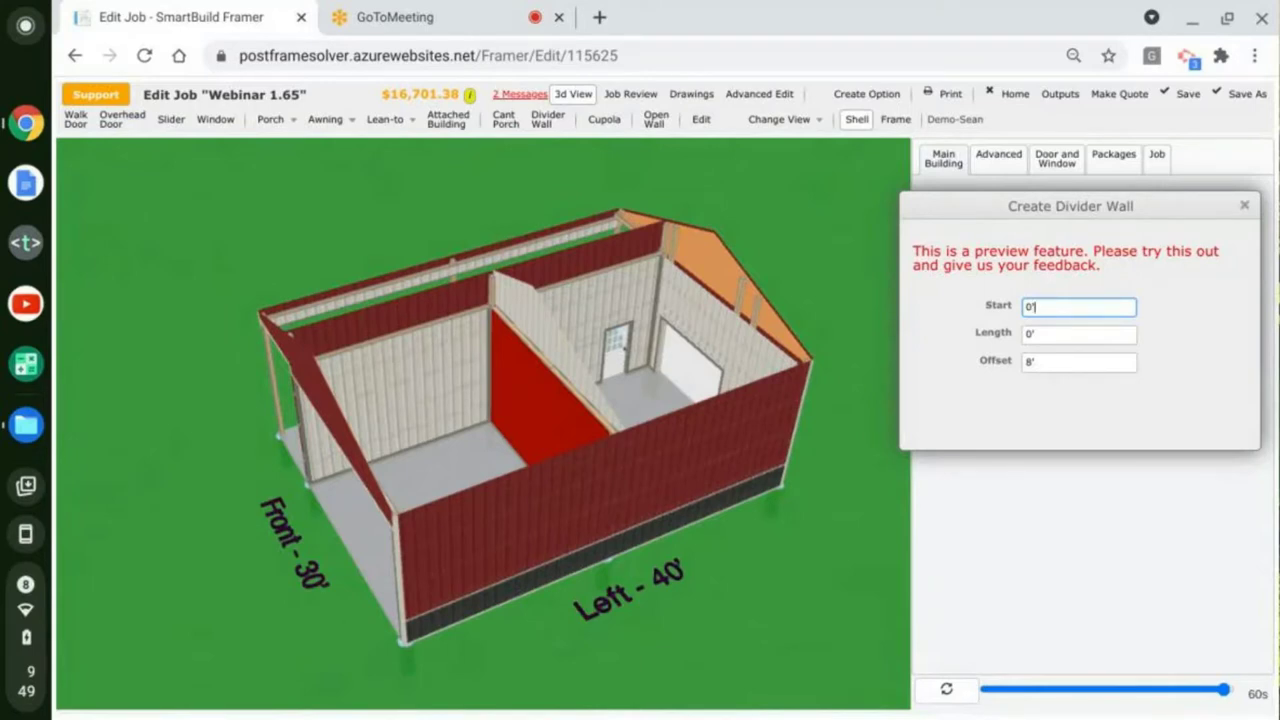
scroll(446, 426, down, 3)
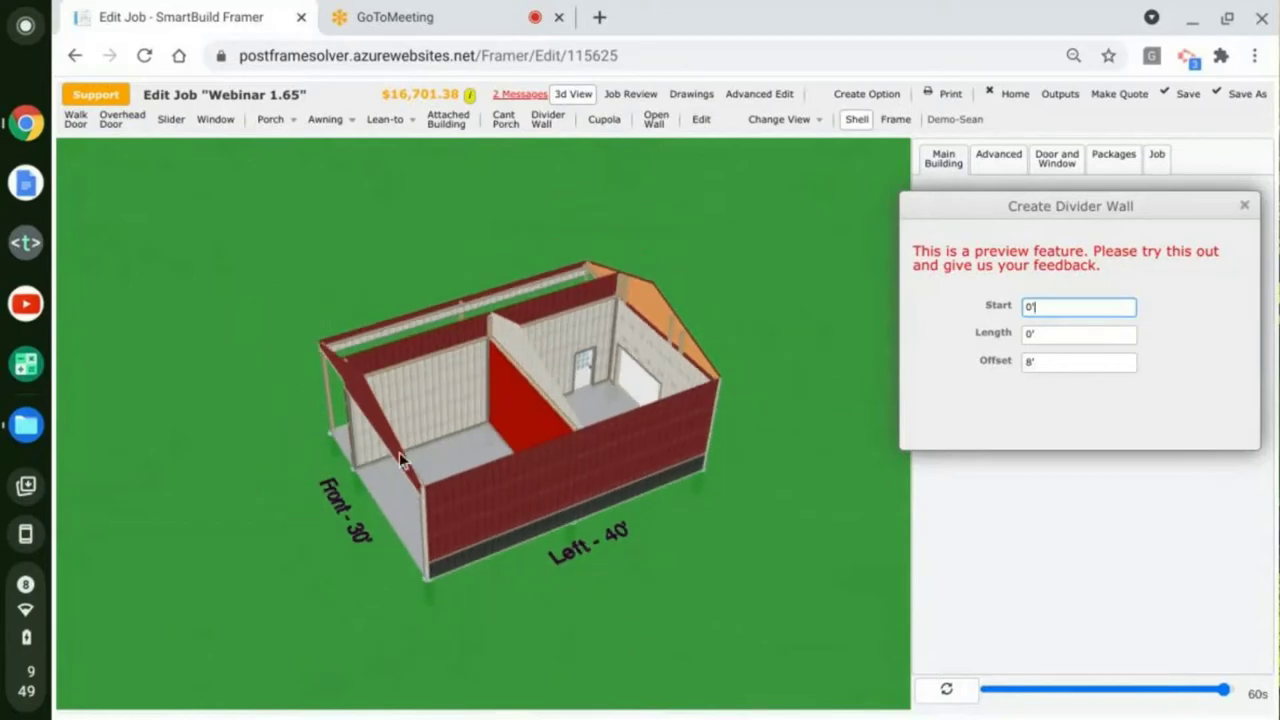
drag(275, 479, 514, 566)
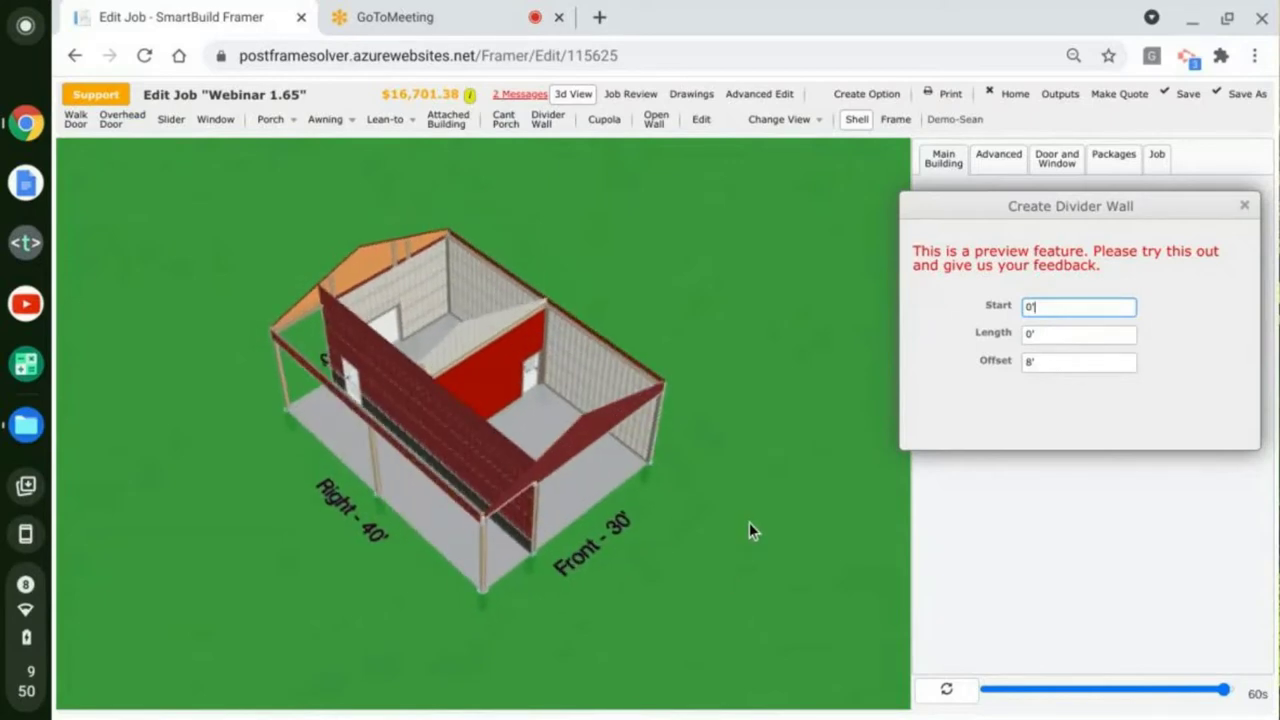
click(1247, 207)
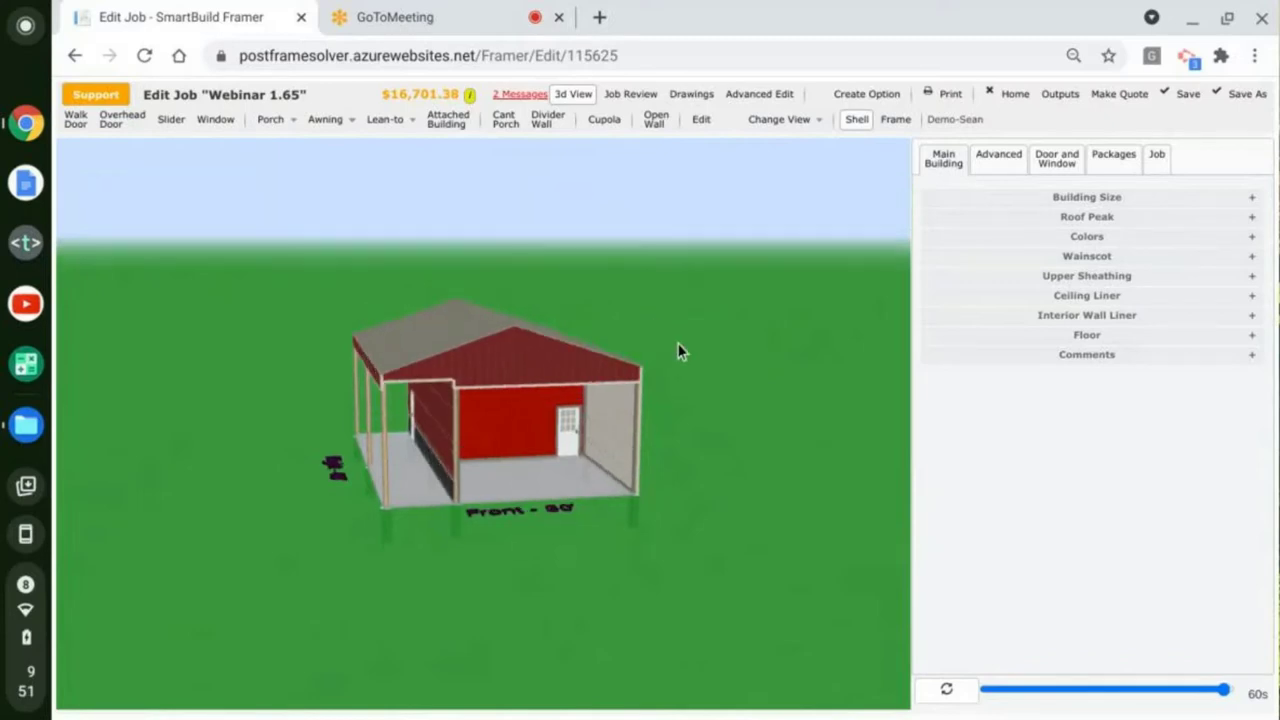
Step: Examine the divider wall through the open front, comparing its framing with its finished shell
drag(740, 296, 343, 291)
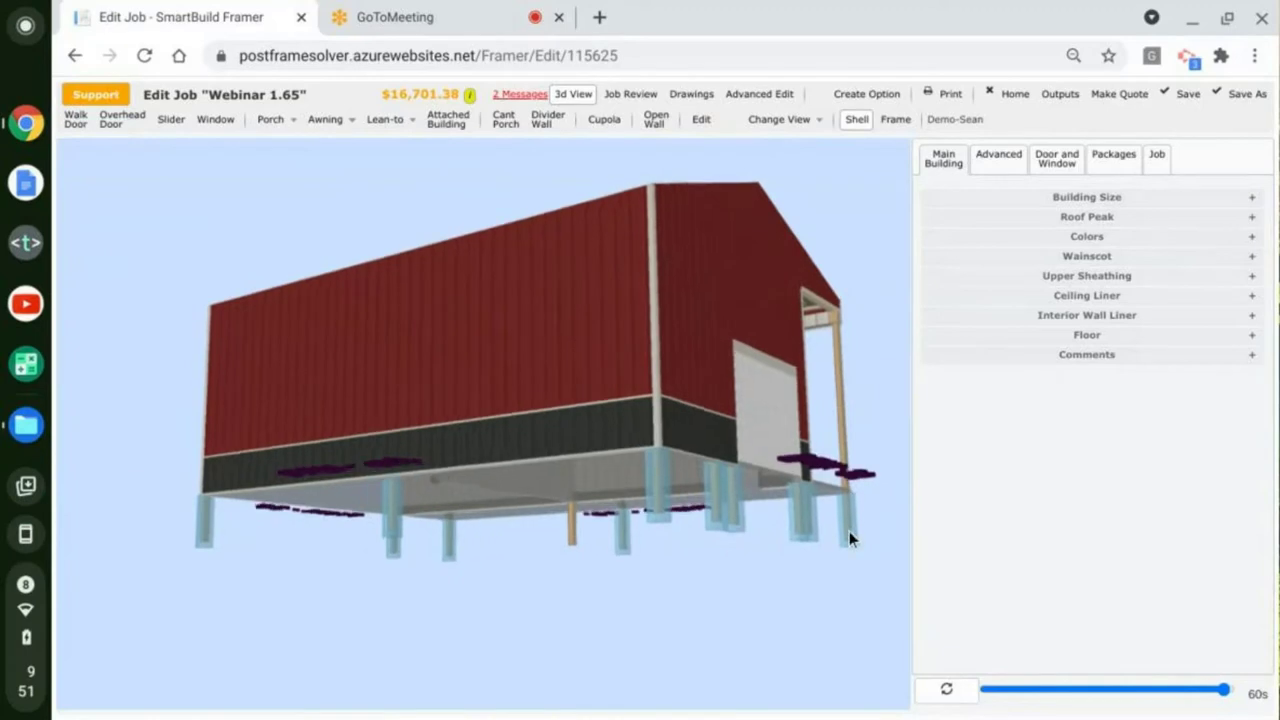
drag(846, 531, 790, 526)
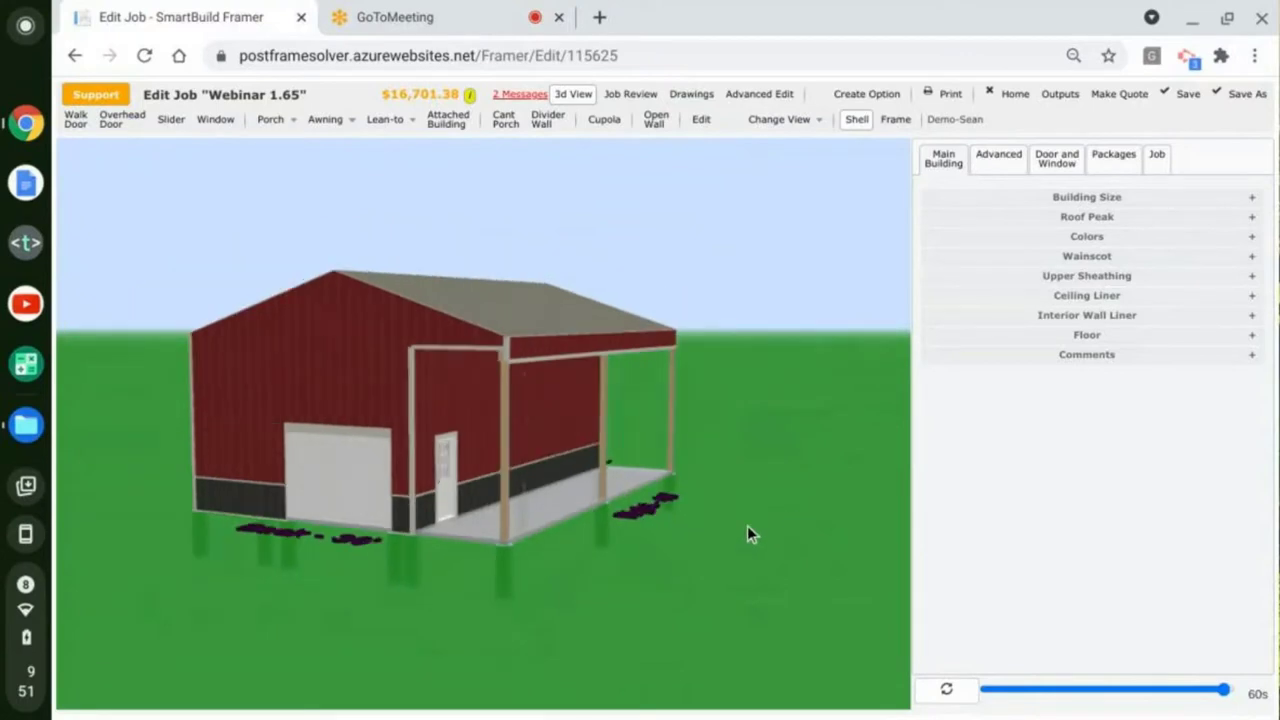
drag(667, 558, 523, 429)
scroll(577, 377, up, 5)
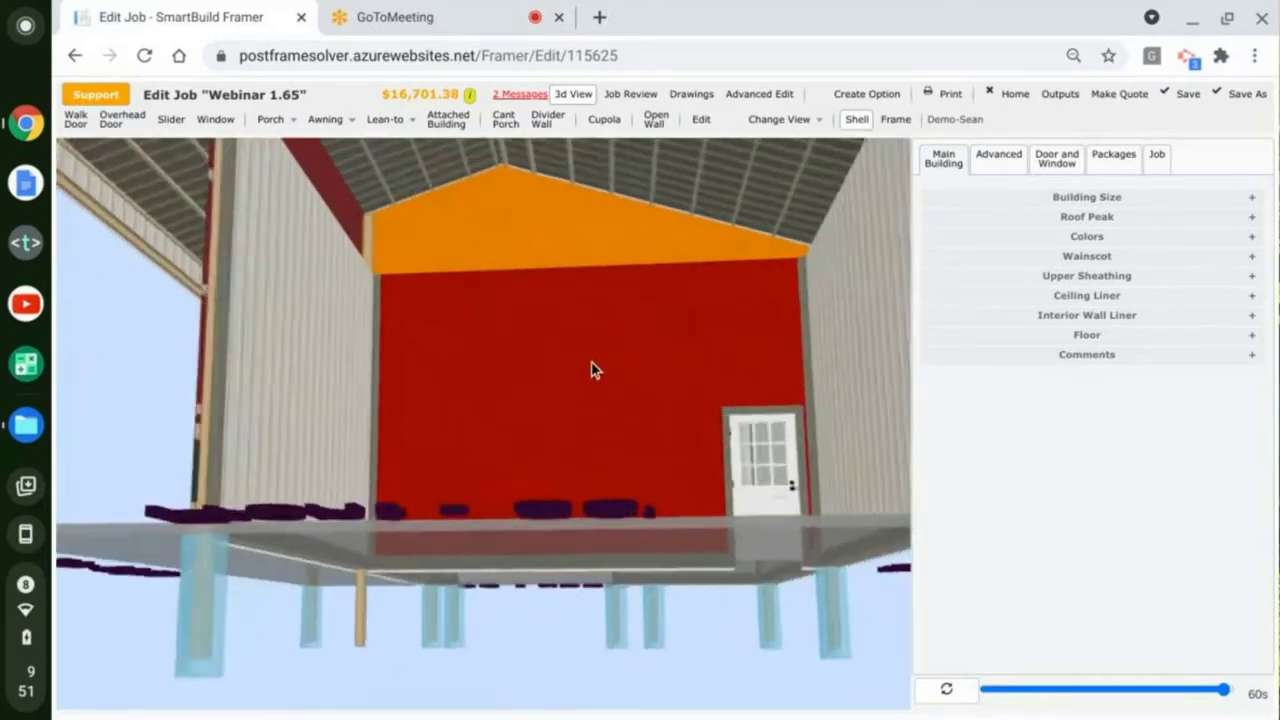
click(896, 120)
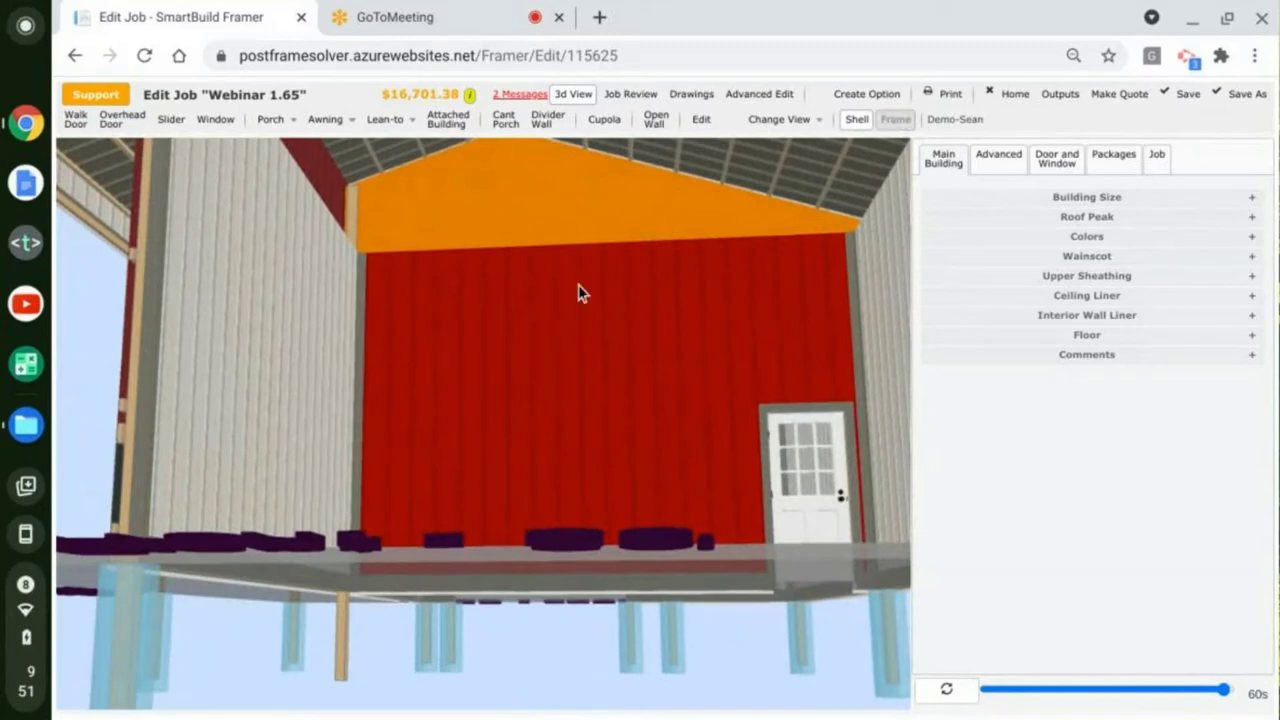
scroll(557, 258, up, 5)
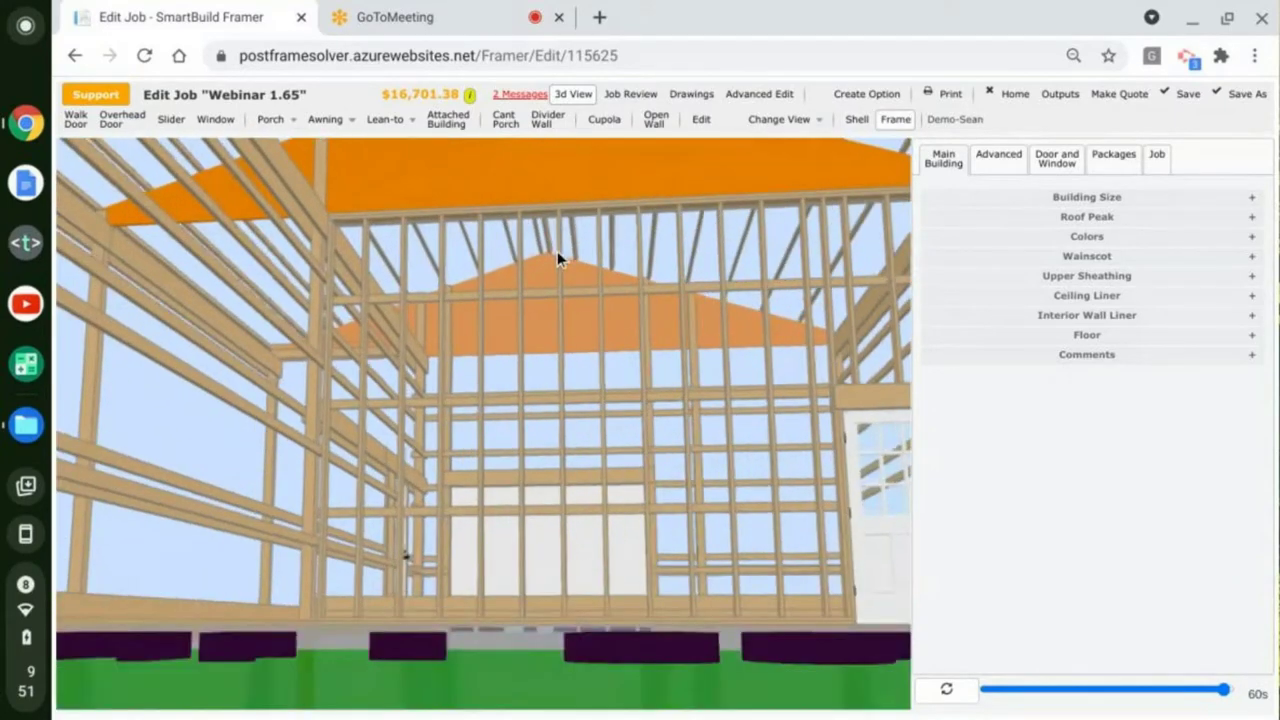
click(858, 120)
scroll(468, 299, down, 5)
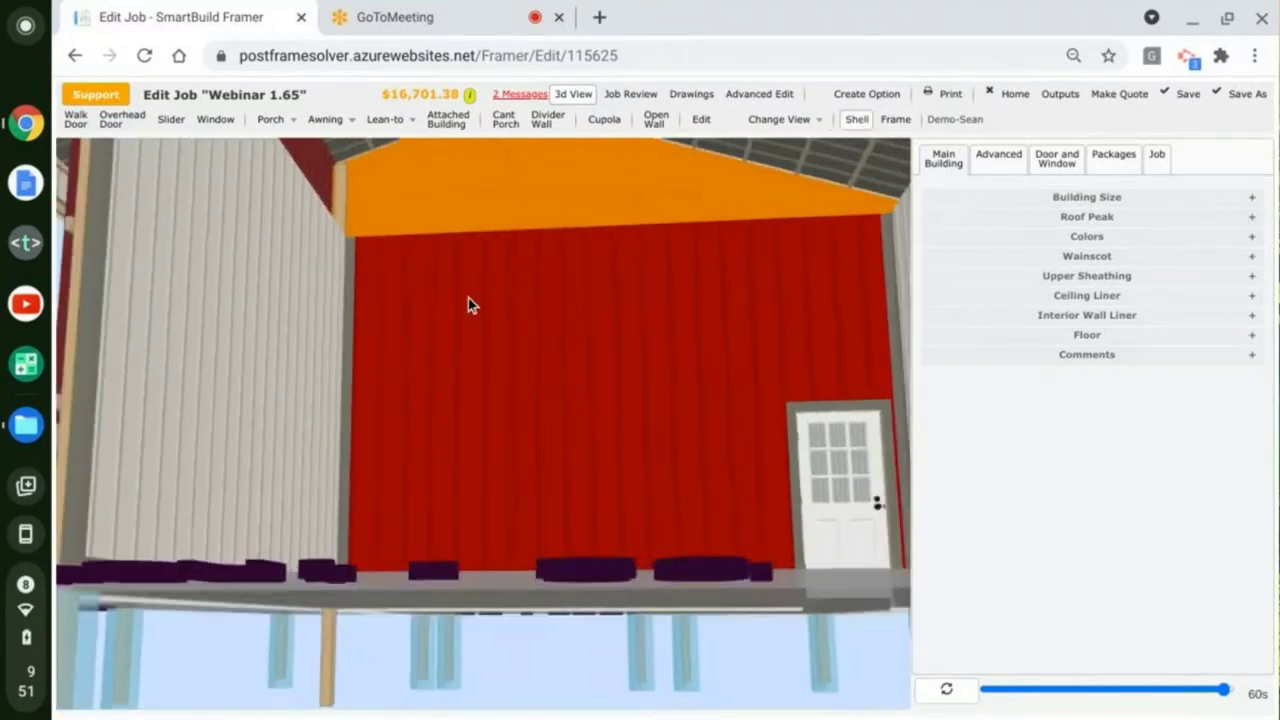
Step: Examine the porch's front corner and the whole building's framing in Frame display, and return to the Shell display facing the front
drag(745, 292, 135, 373)
scroll(334, 250, up, 3)
drag(323, 386, 835, 285)
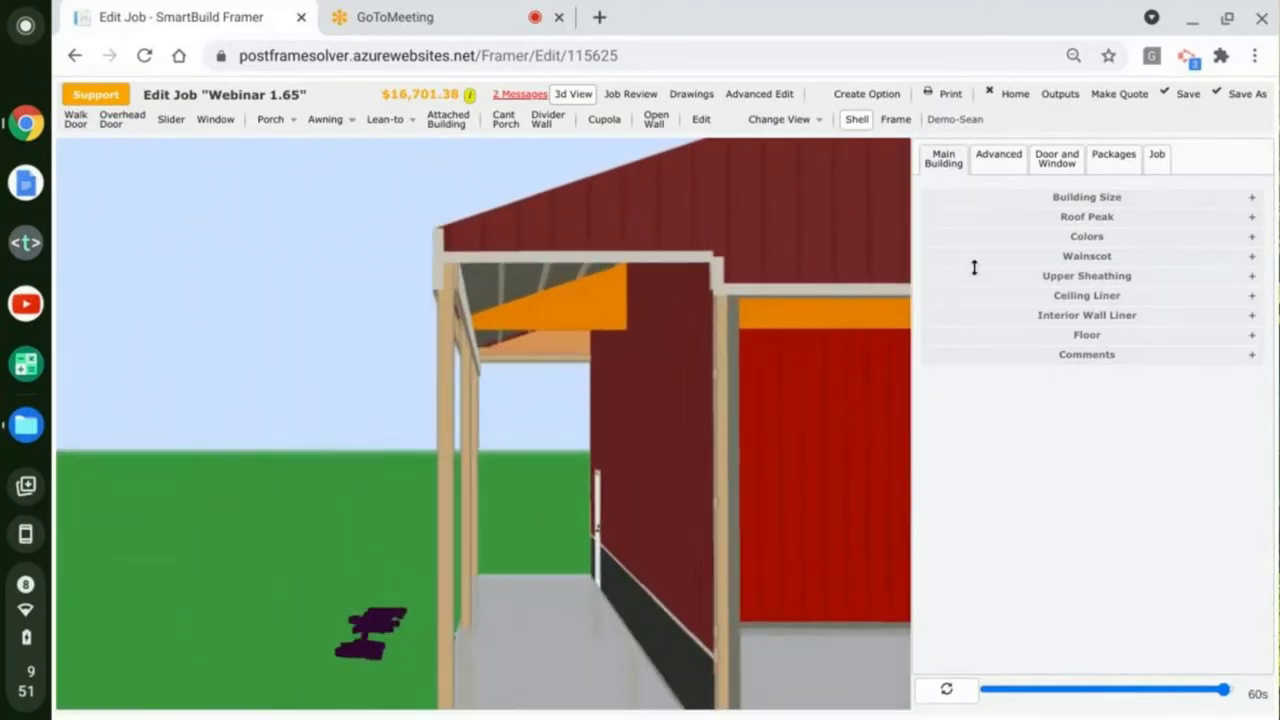
click(897, 120)
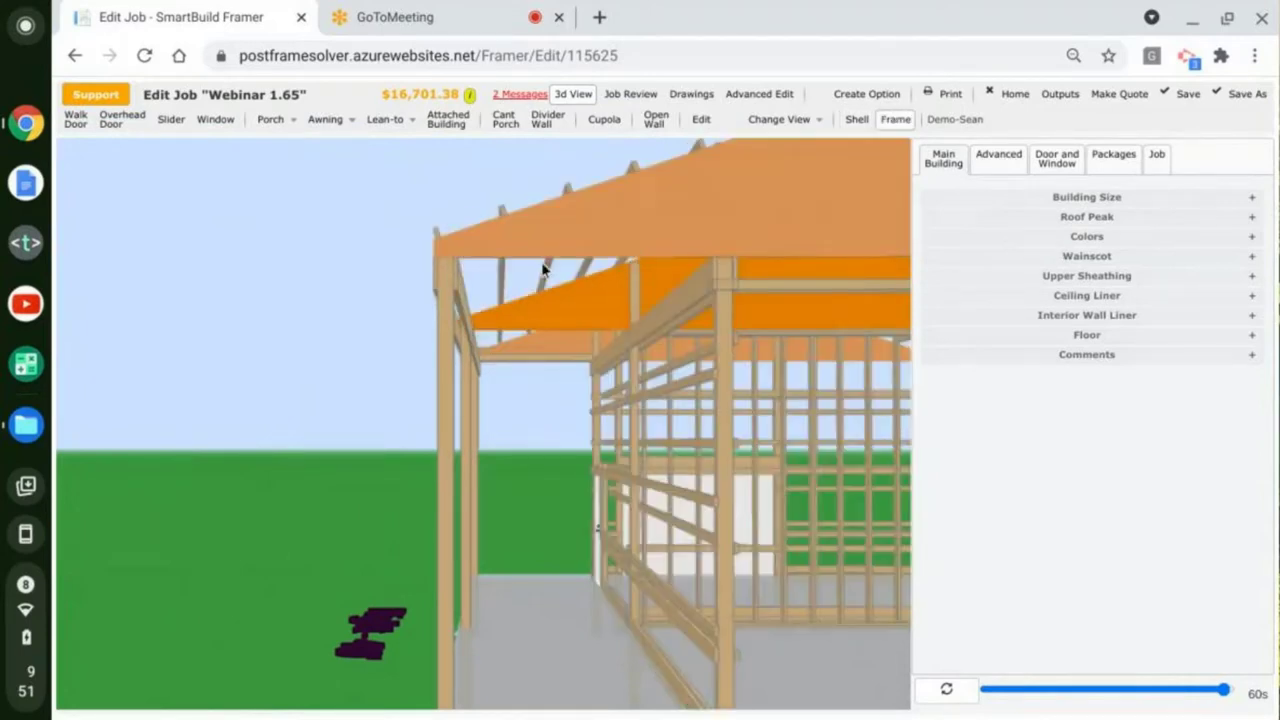
drag(551, 270, 546, 323)
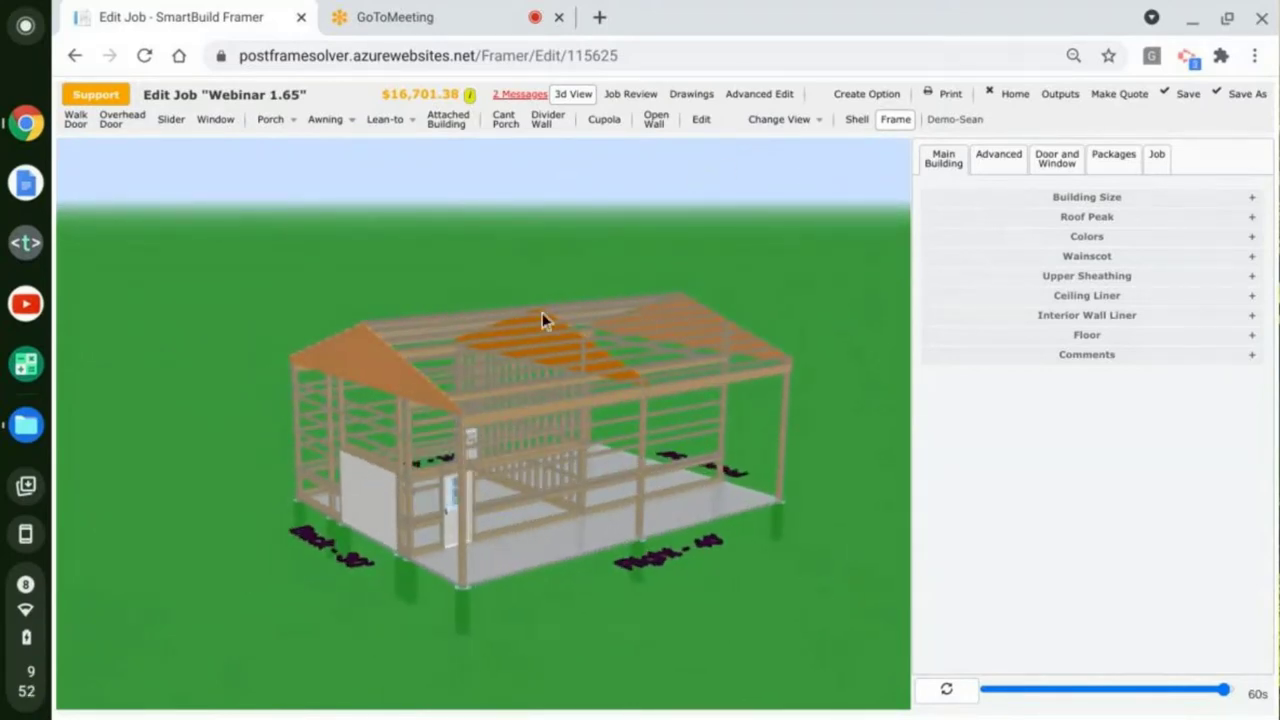
drag(615, 593, 890, 626)
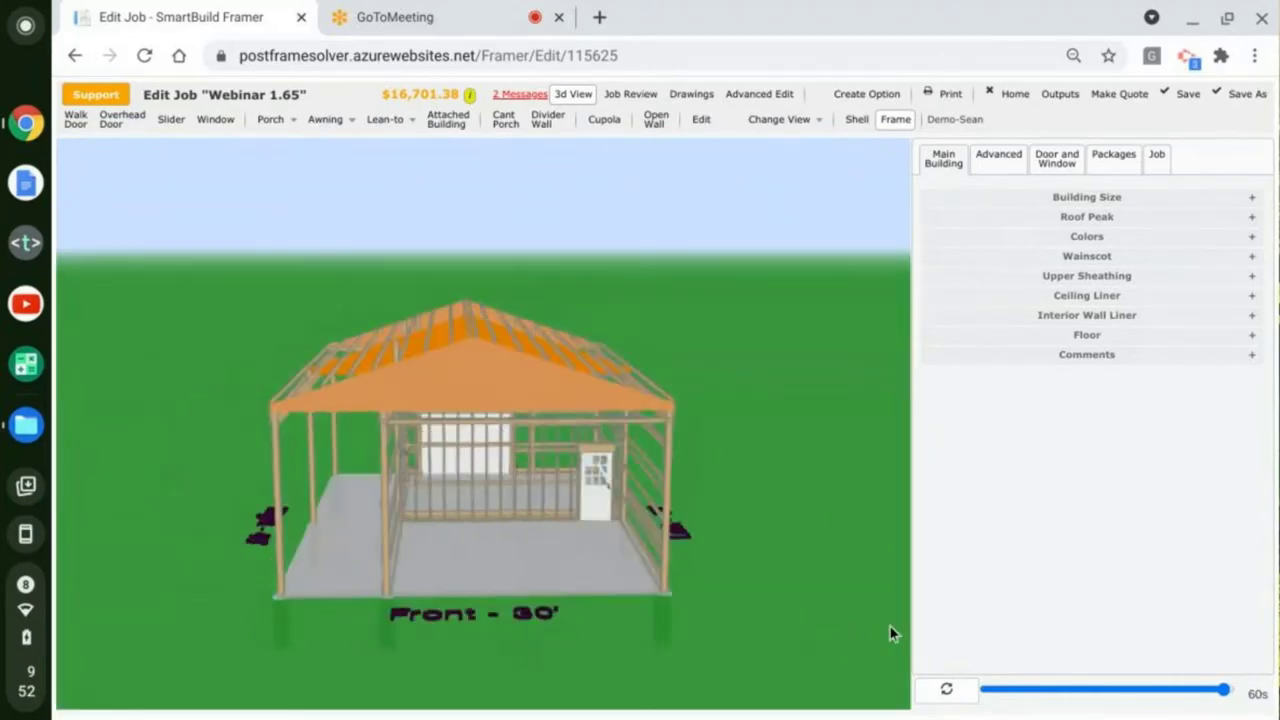
scroll(829, 598, up, 2)
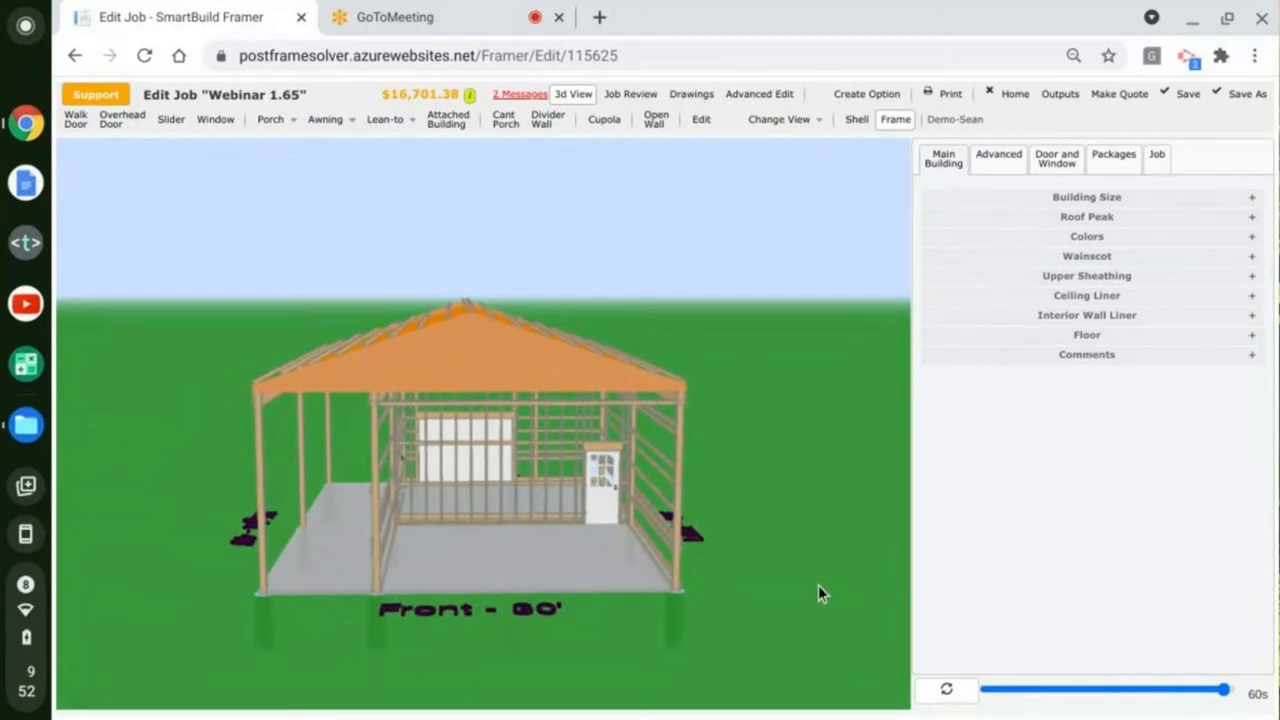
scroll(818, 593, up, 3)
scroll(818, 593, up, 2)
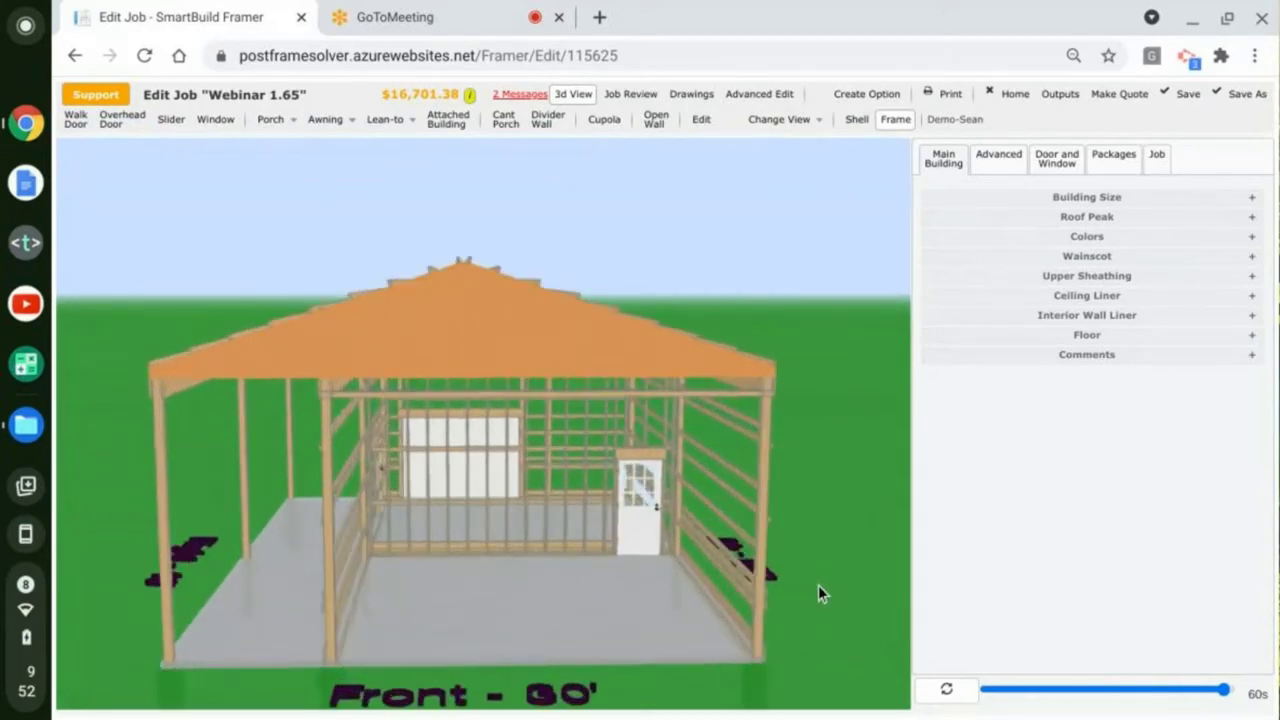
click(866, 118)
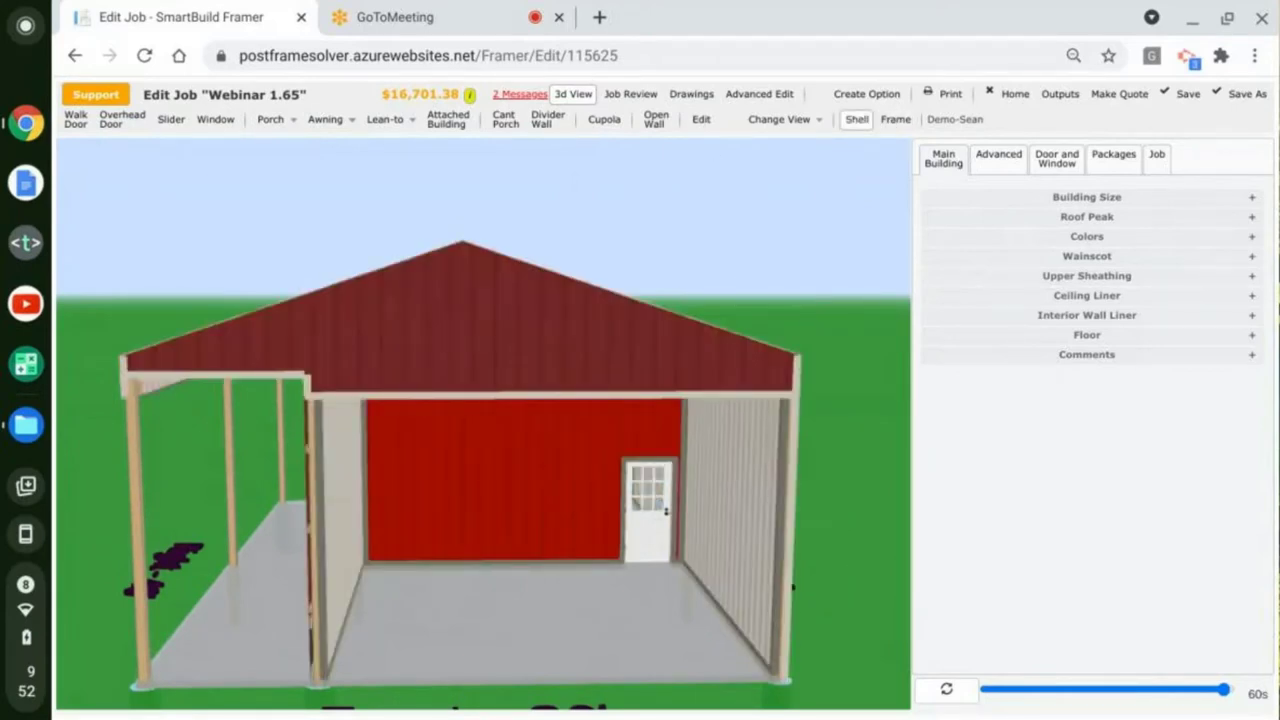
drag(799, 285, 397, 278)
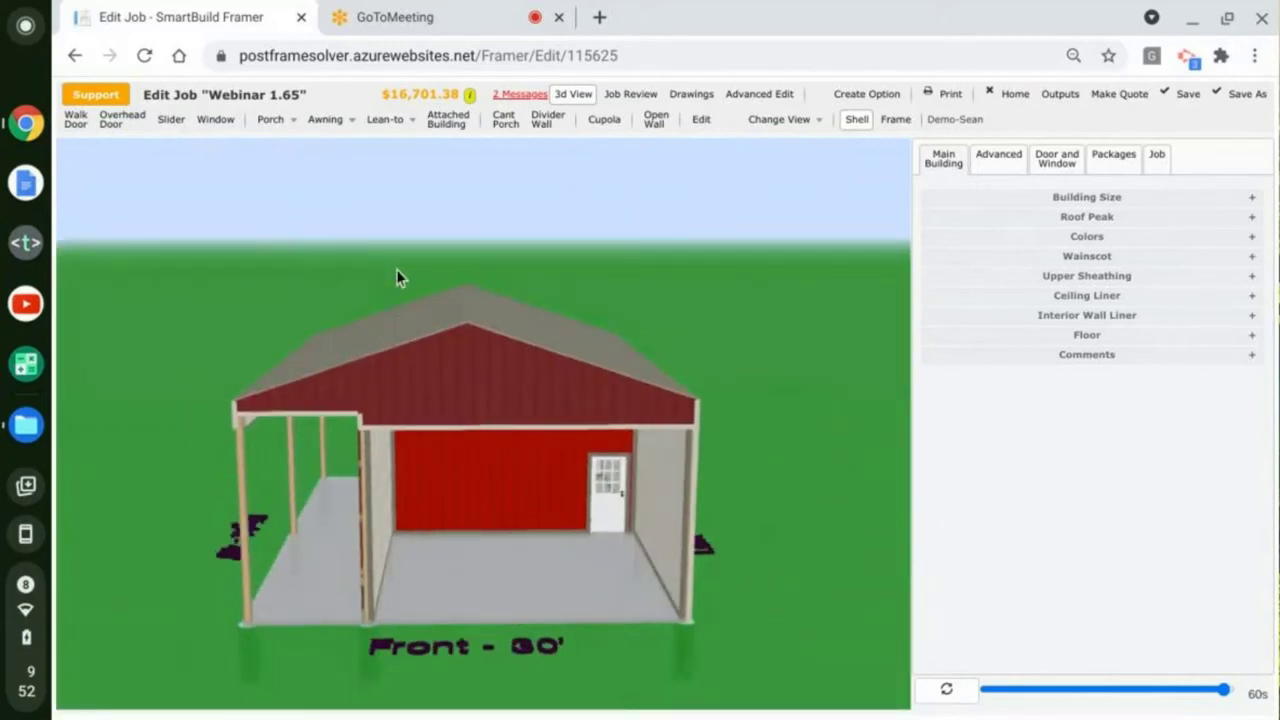
Step: Close the open front wall of the main building with the Open Wall tool
click(655, 122)
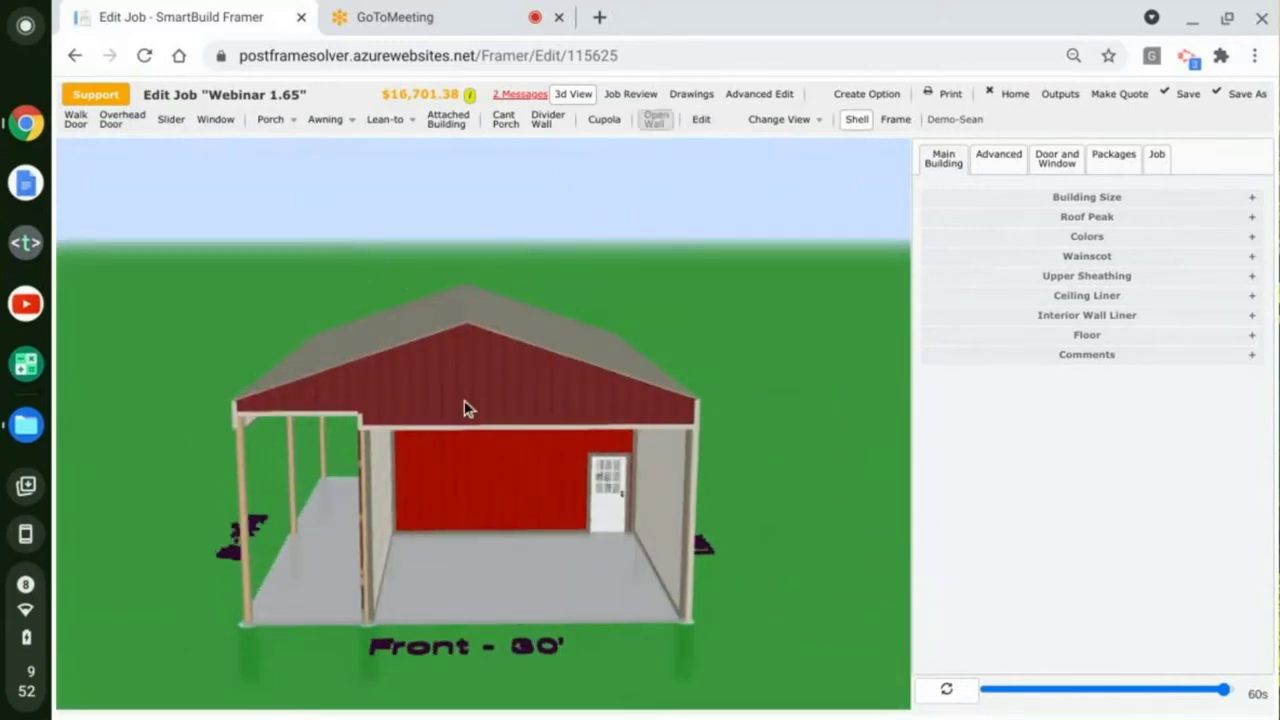
click(512, 422)
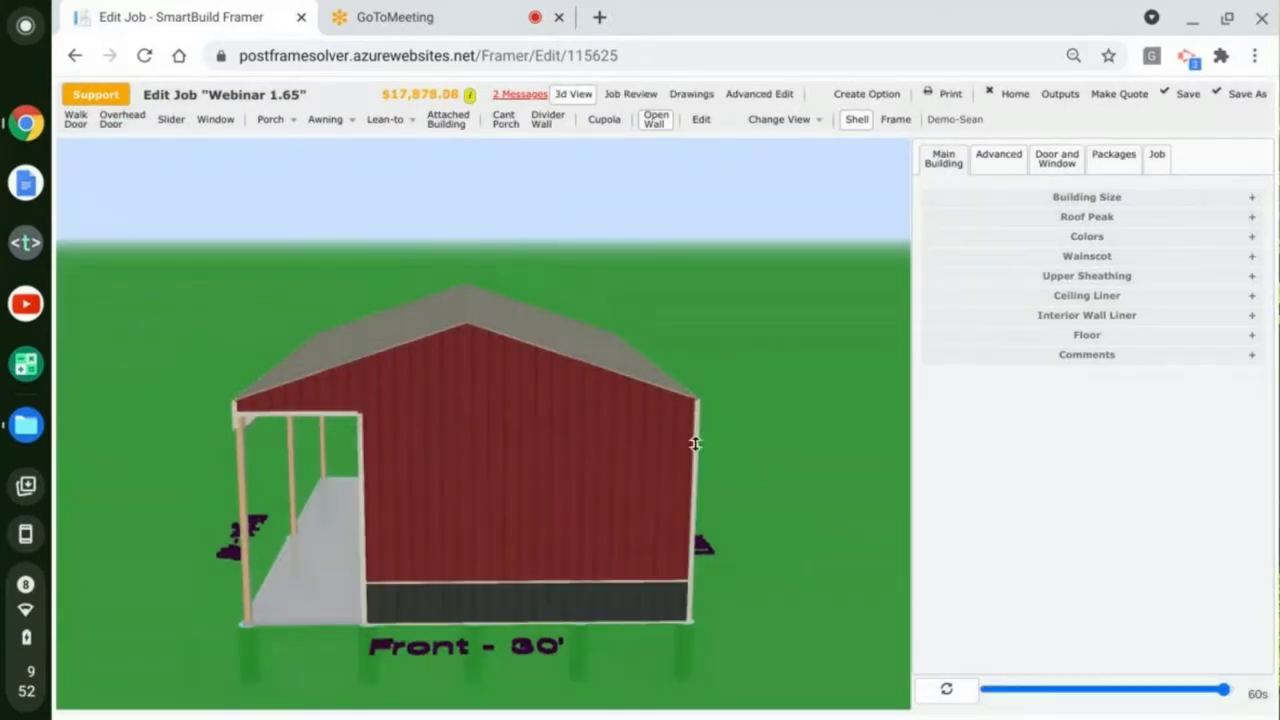
drag(694, 443, 789, 494)
Step: Review the job's Summary, Framing and Accessories material lists
click(632, 94)
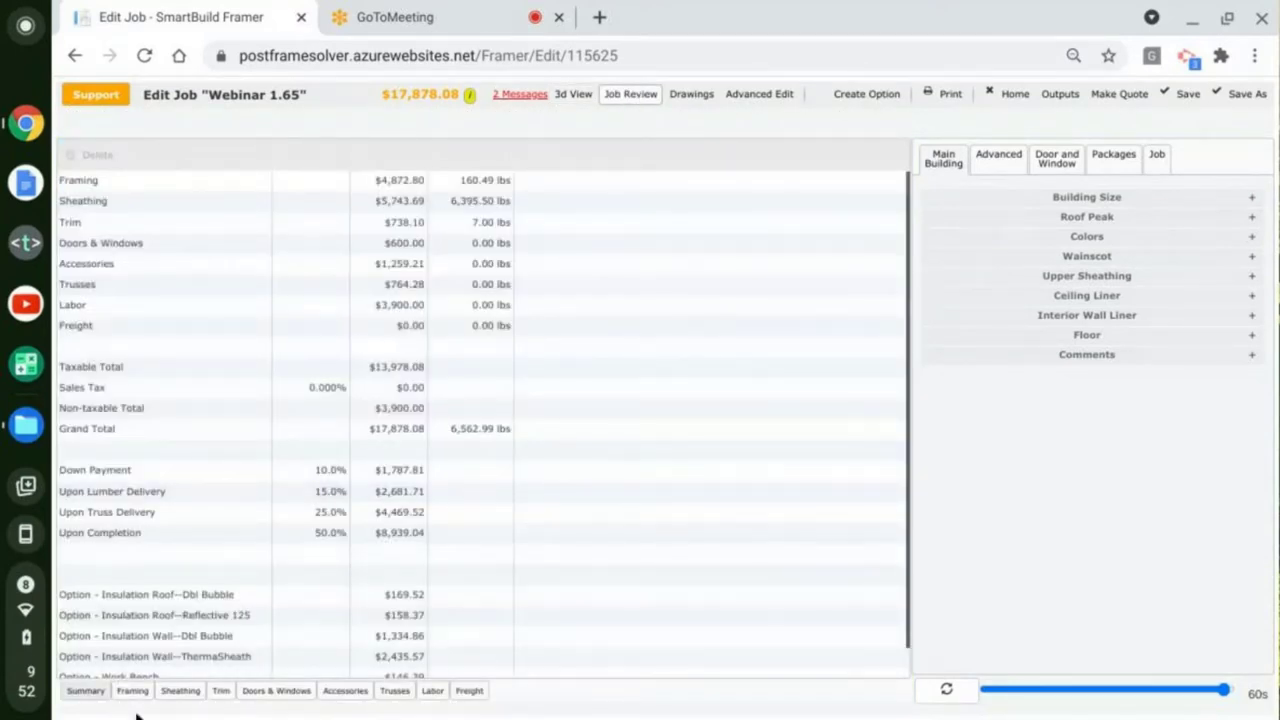
click(133, 691)
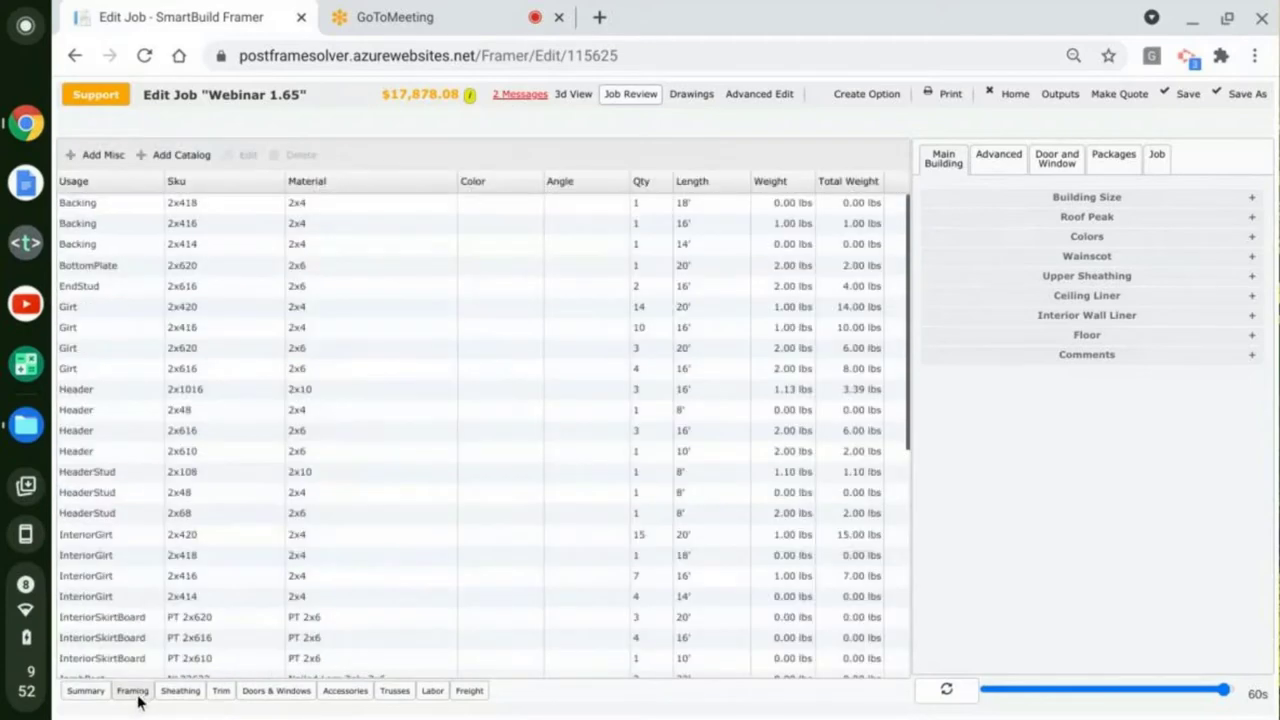
click(344, 695)
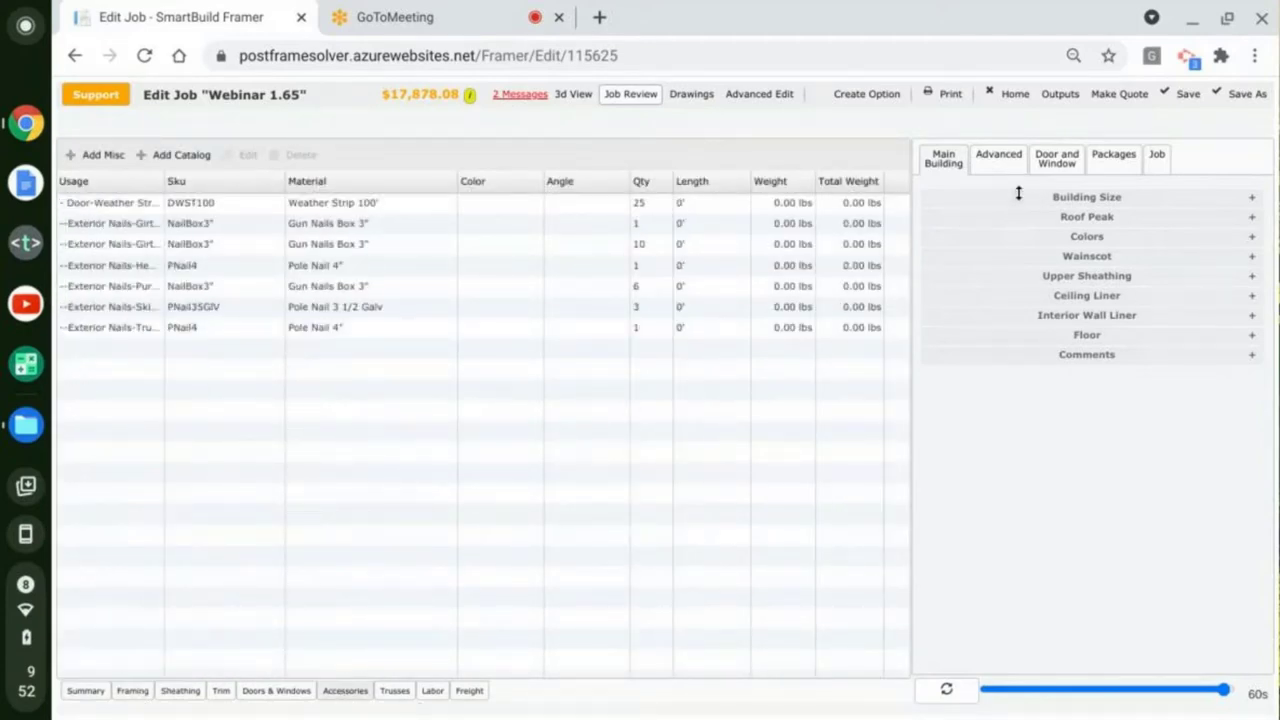
Step: Add the Stud Counts package to the job and send the pending change to the server
click(1114, 158)
scroll(1040, 462, down, 5)
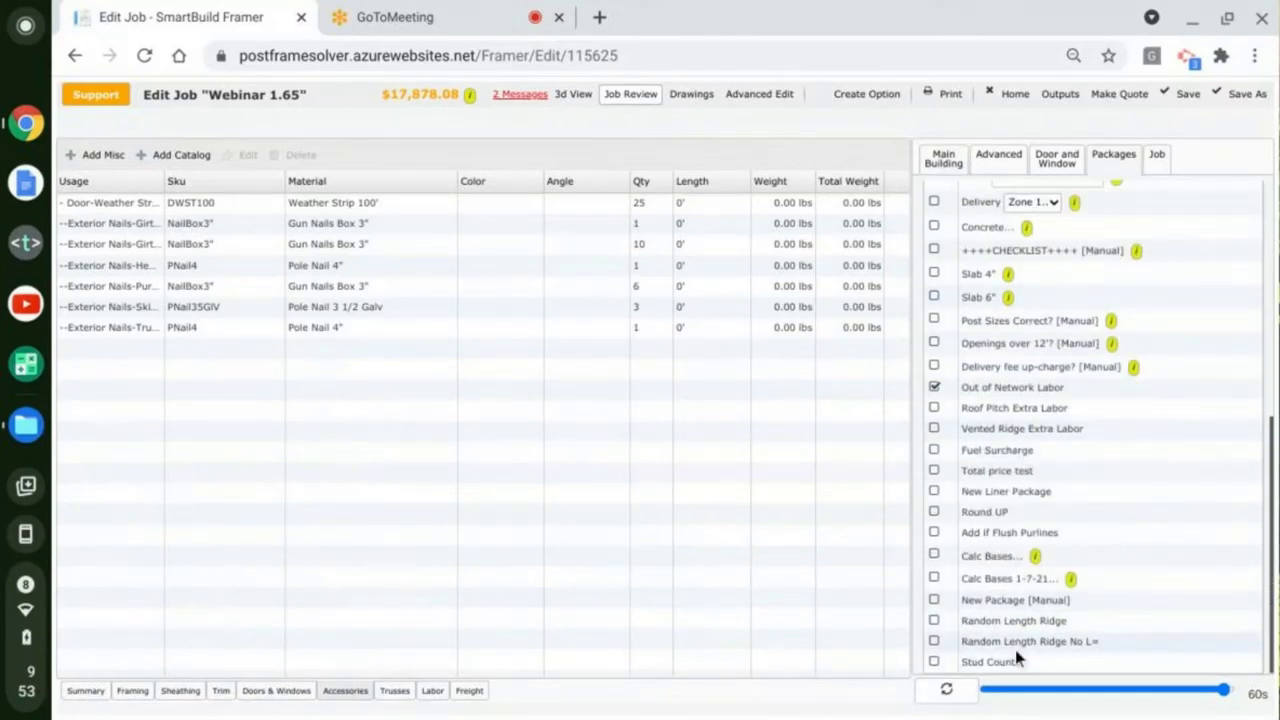
click(934, 662)
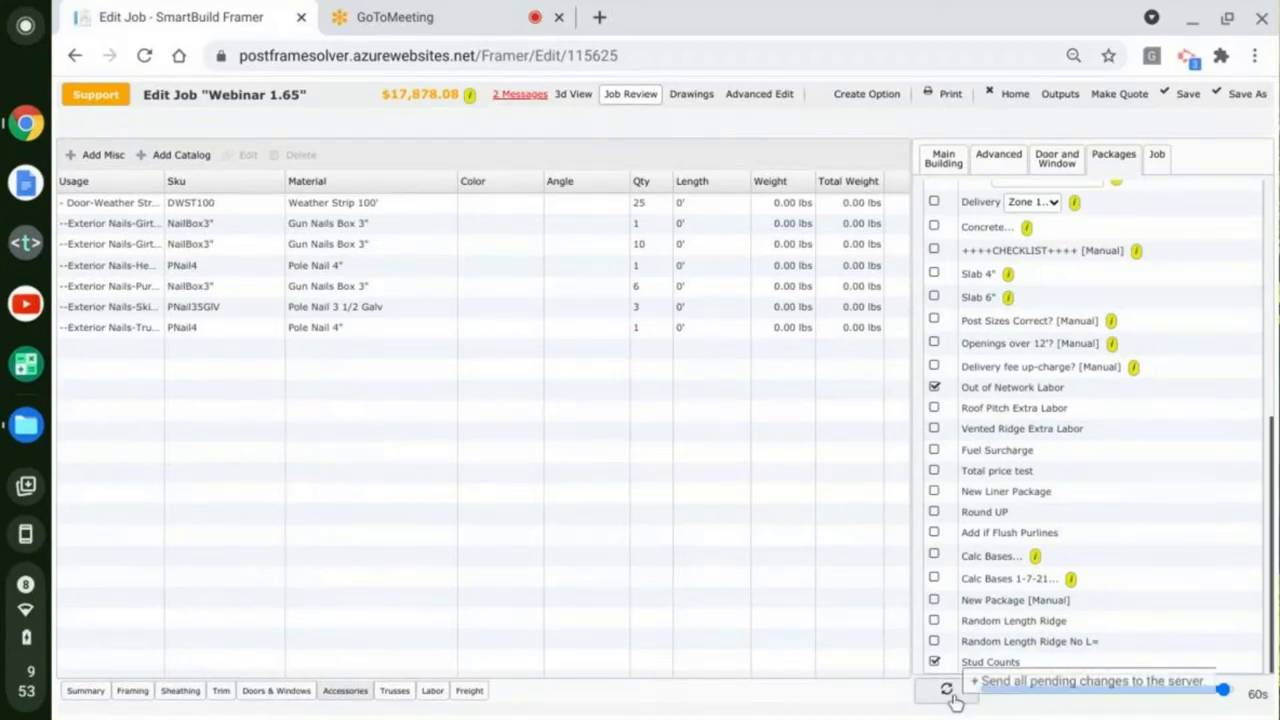
click(946, 690)
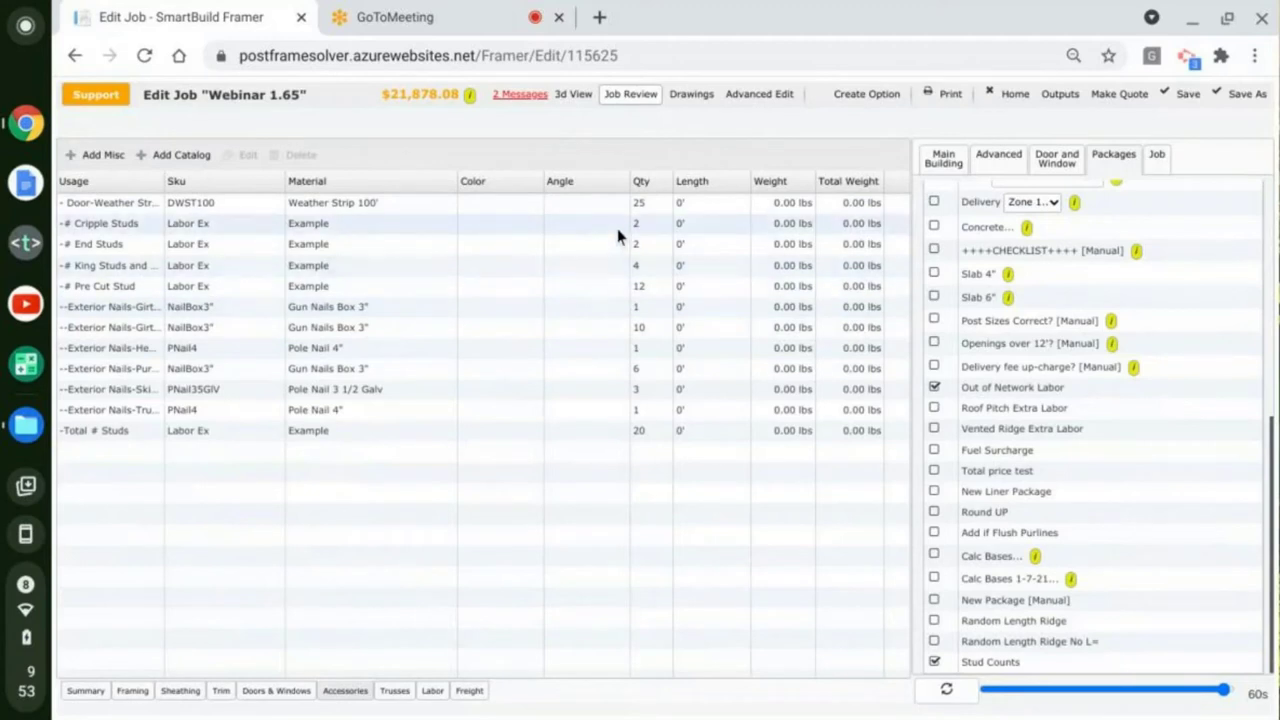
Step: Review the cripple, end, king, pre-cut and total stud rows in the Accessories list, widening the Usage column to fit its names
click(618, 229)
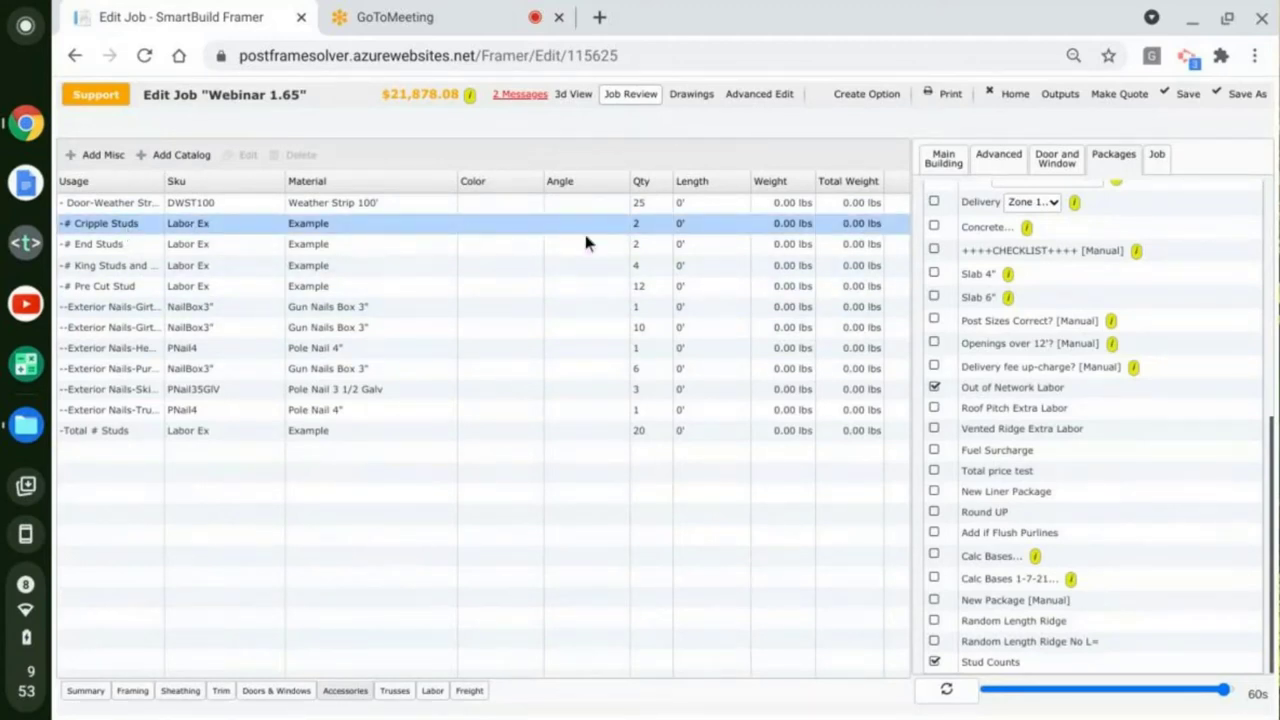
click(648, 248)
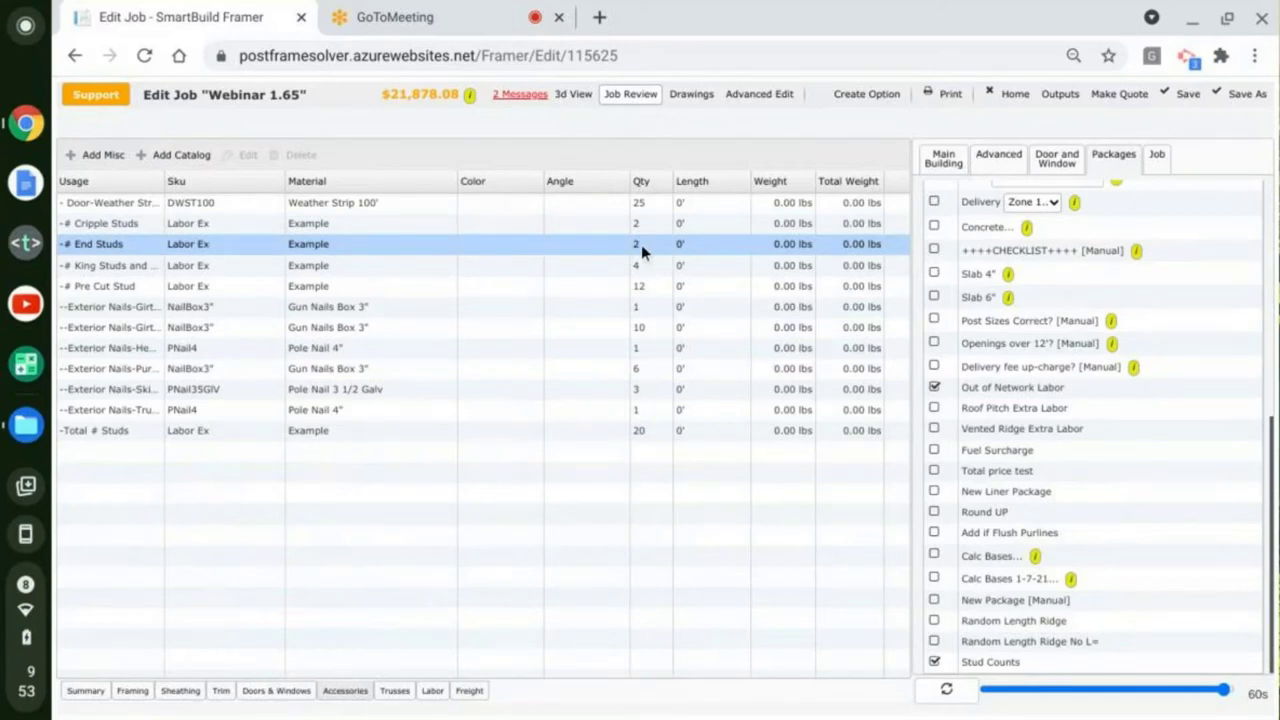
click(656, 265)
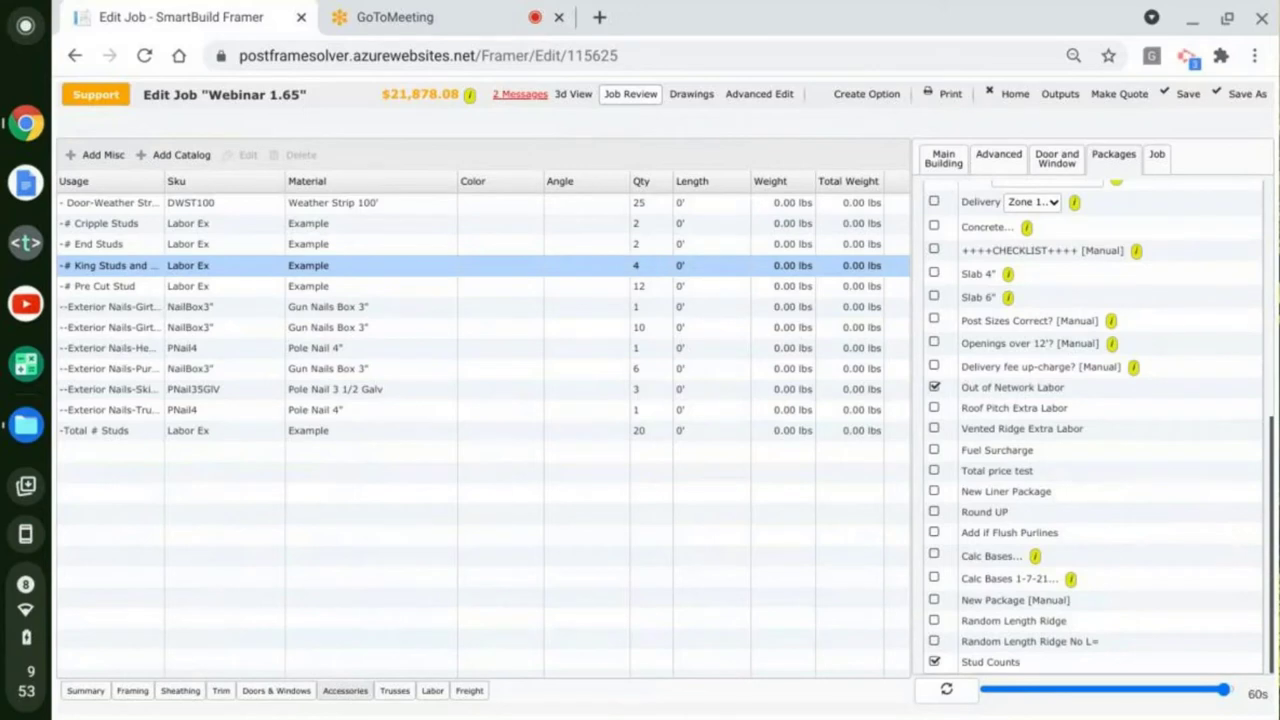
click(651, 285)
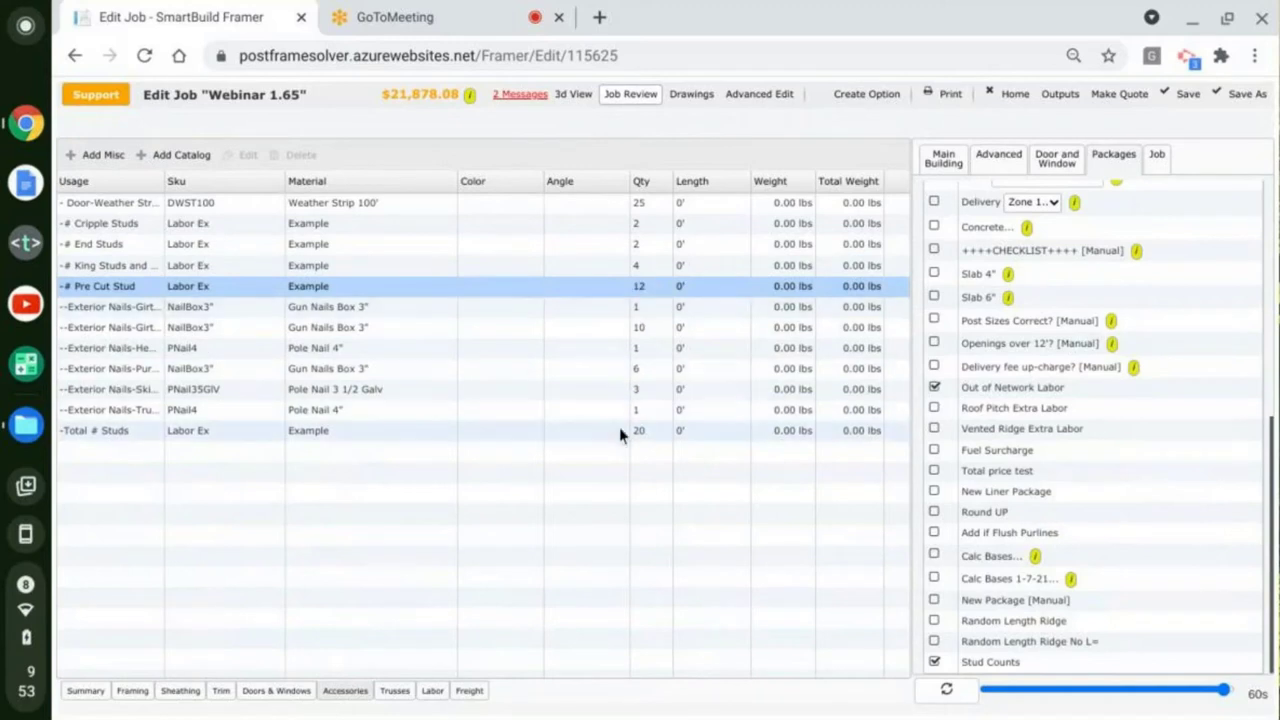
click(561, 432)
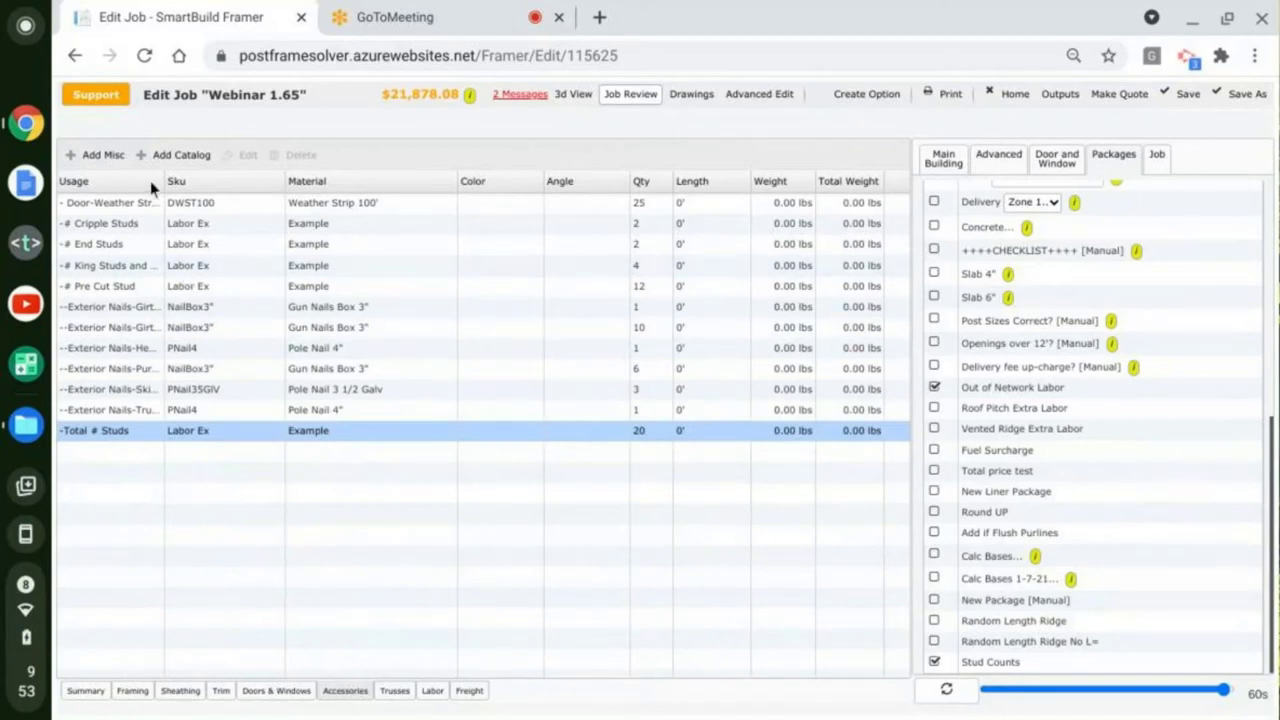
click(139, 268)
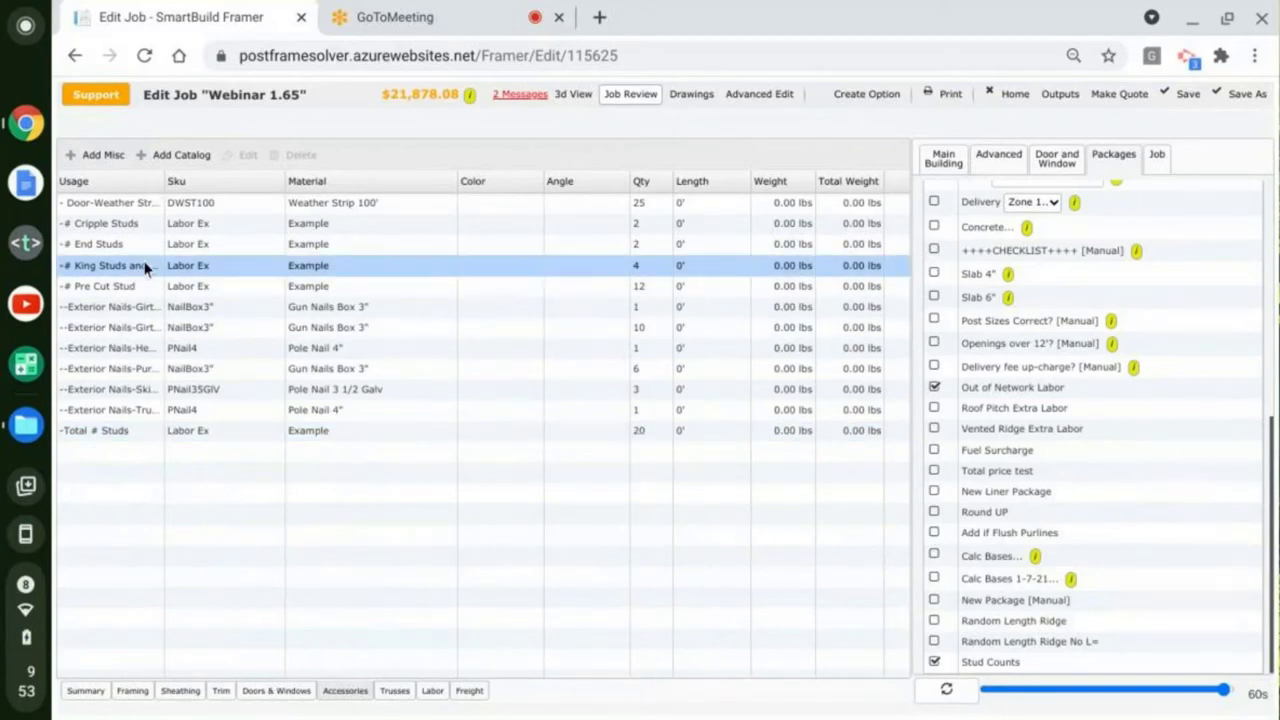
drag(161, 177, 227, 182)
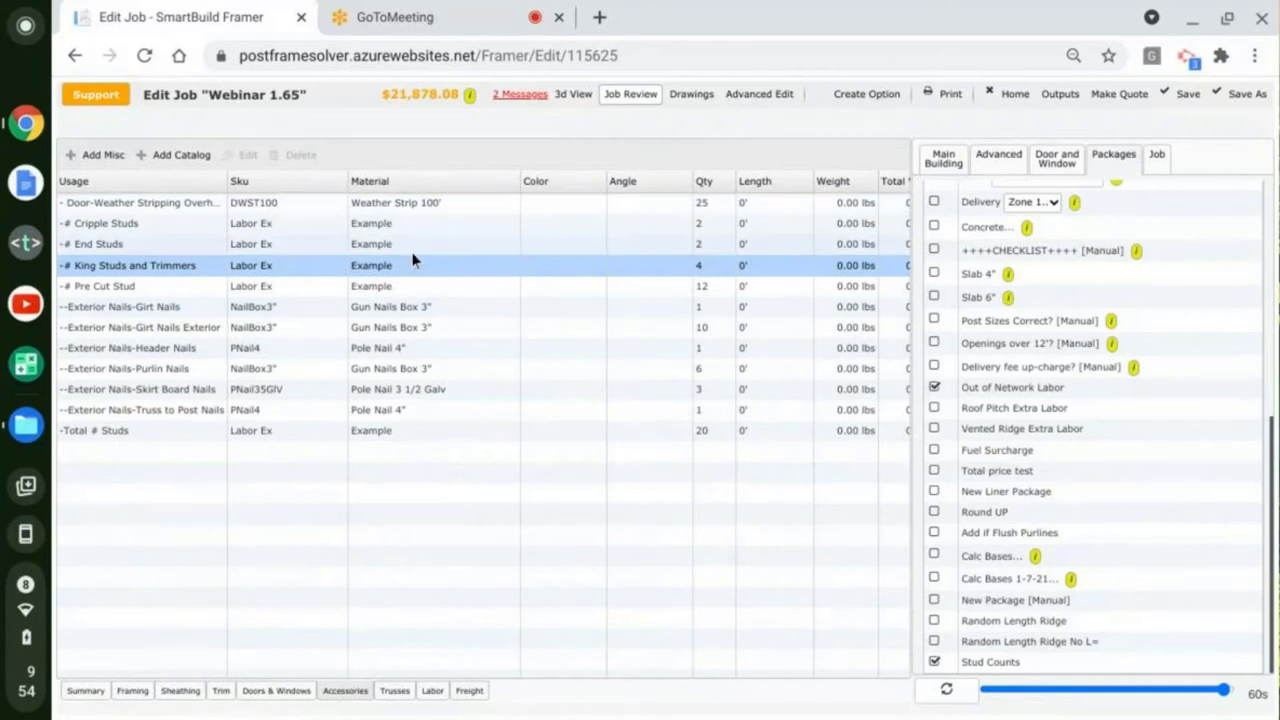
Step: Return to the 3D view and examine the building's shell from the back wall and the porch side
click(574, 90)
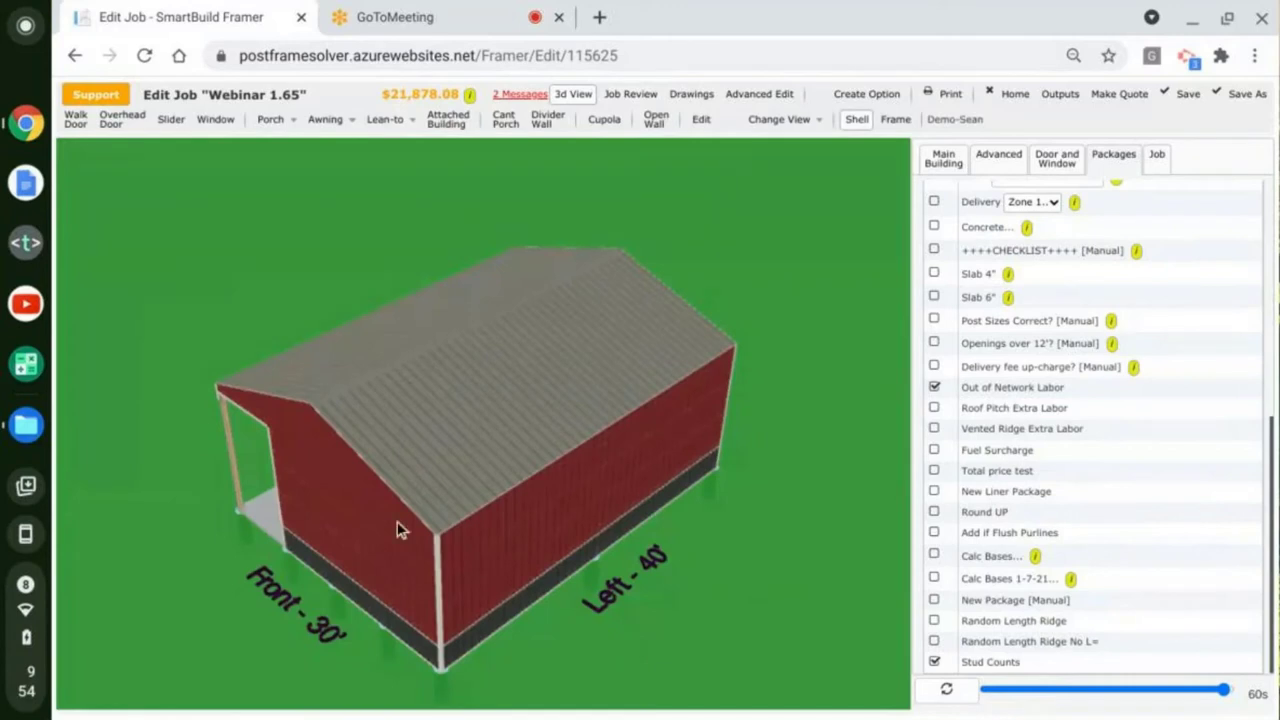
drag(397, 530, 745, 563)
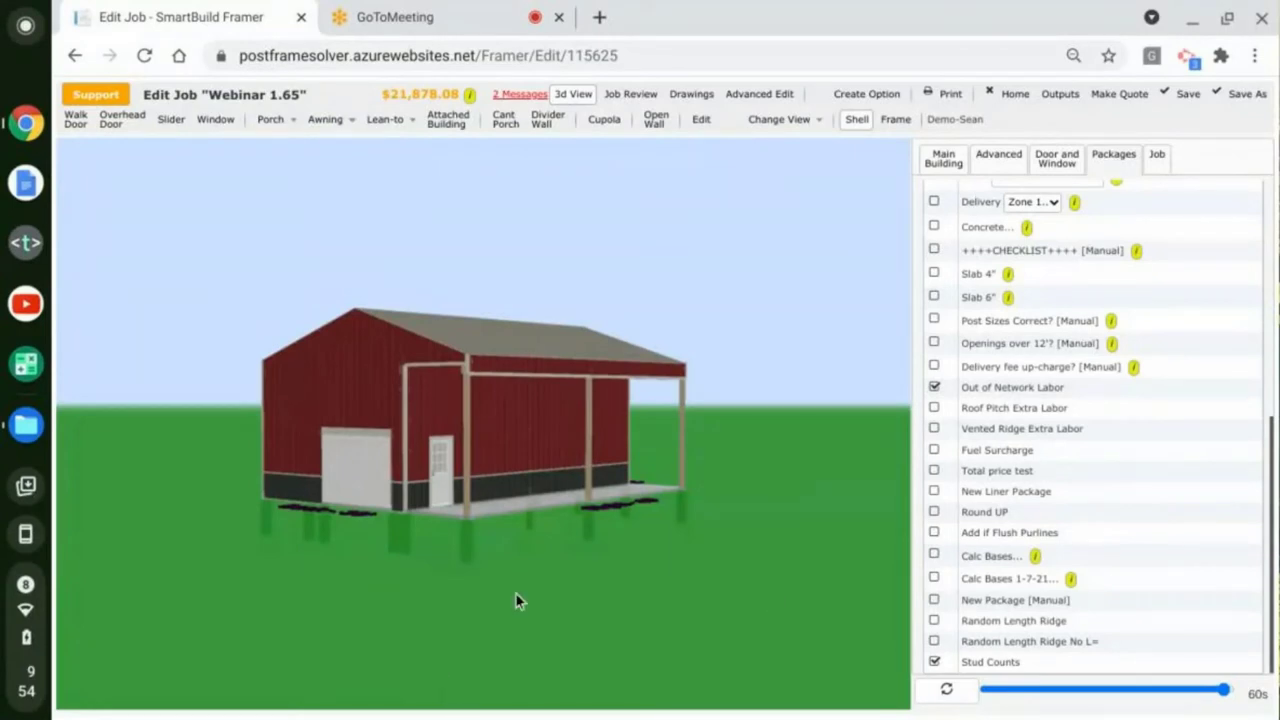
drag(517, 600, 466, 617)
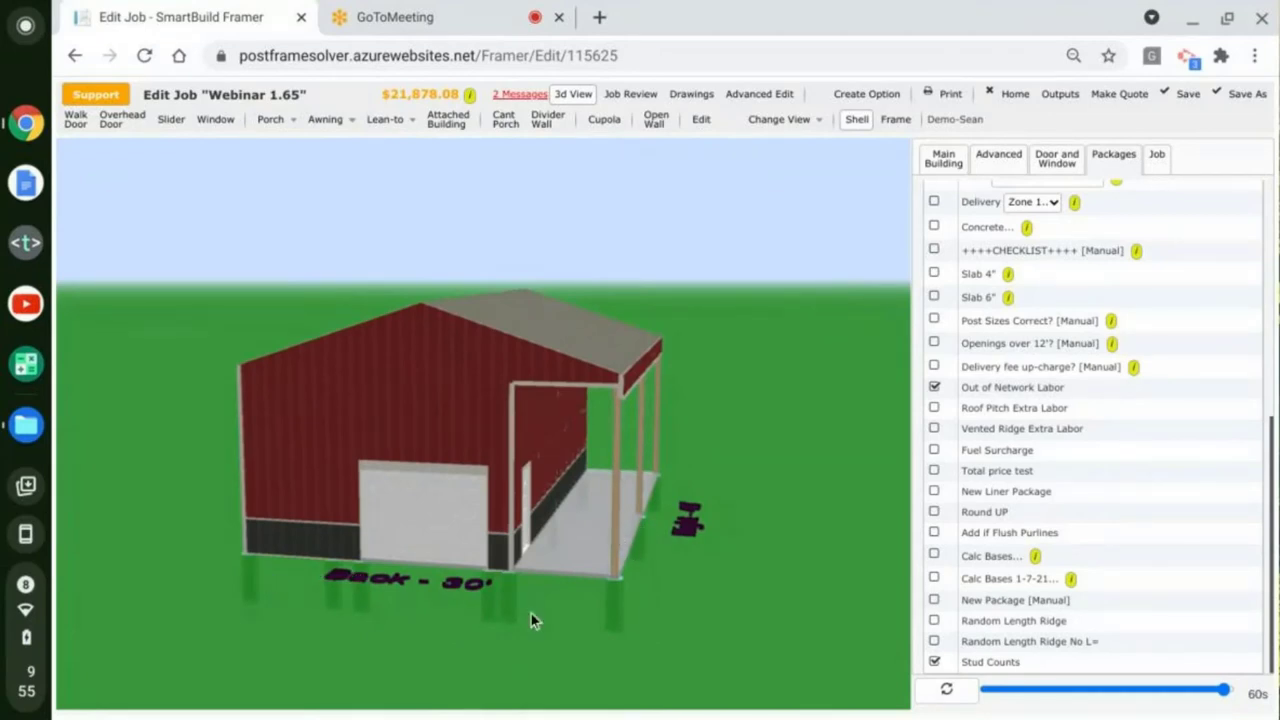
drag(531, 614, 537, 593)
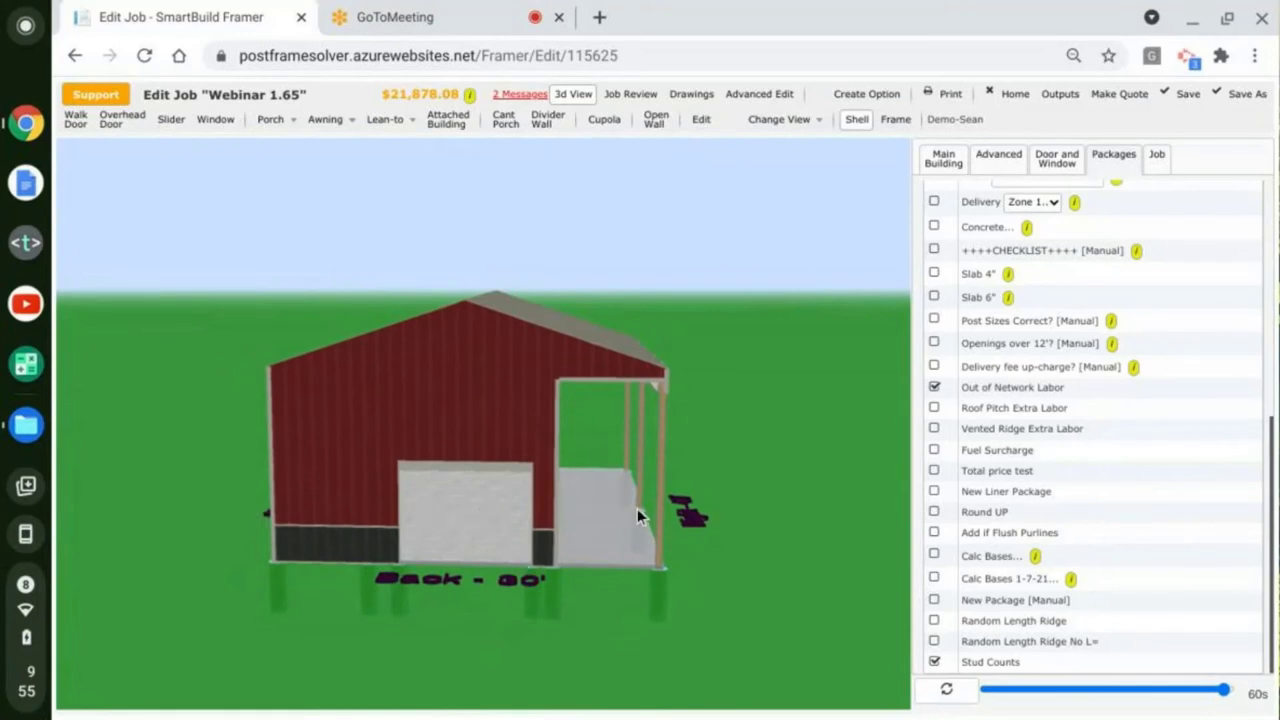
drag(637, 508, 628, 546)
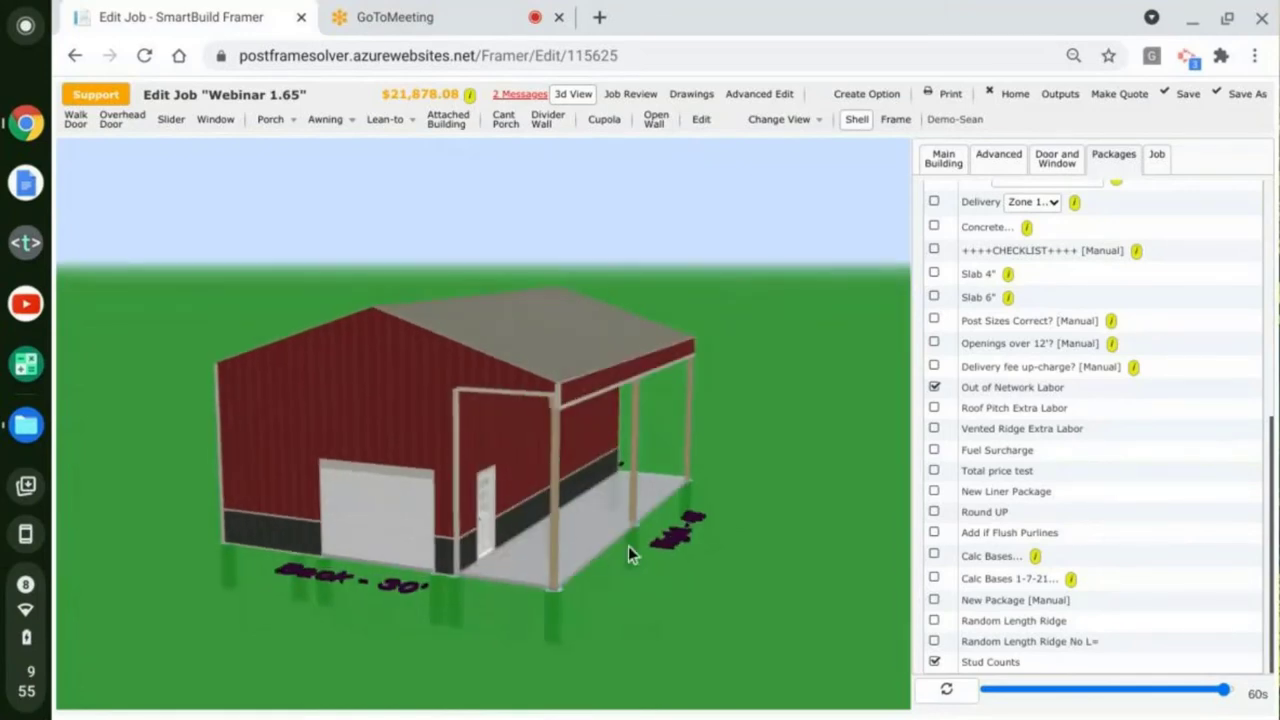
scroll(628, 482, down, 2)
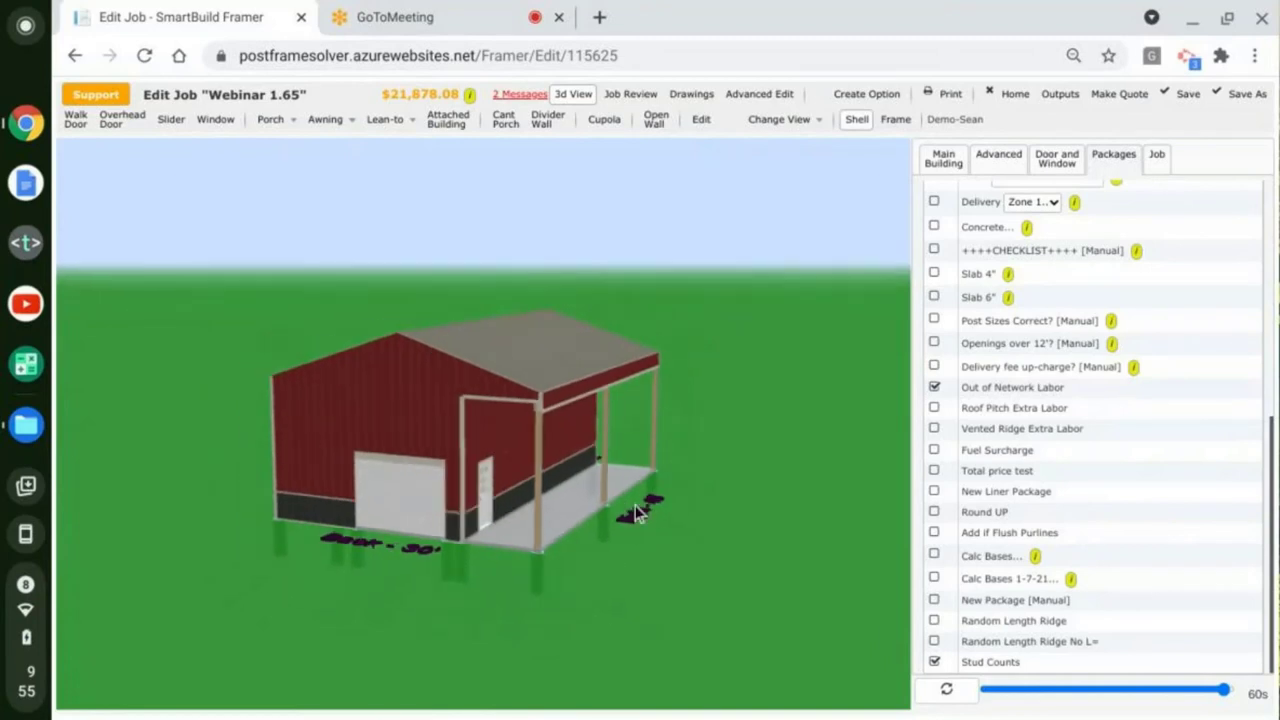
drag(584, 594, 463, 569)
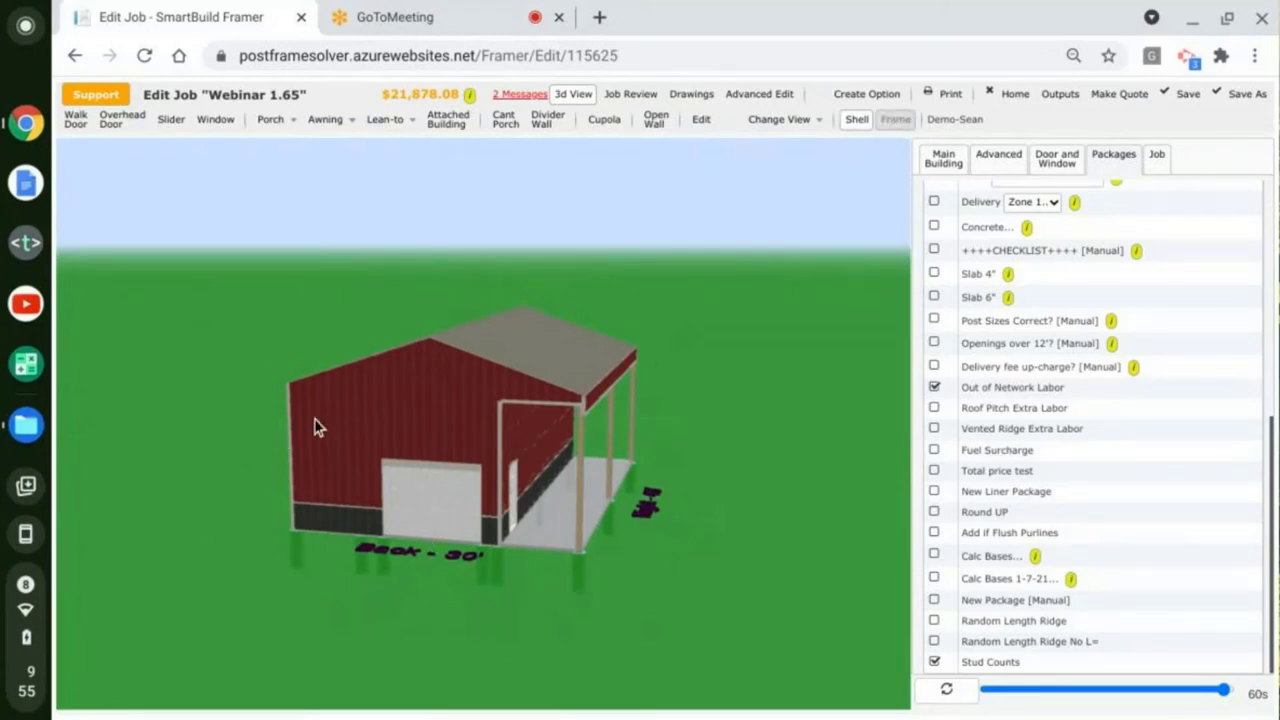
Step: Examine the porch, divider wall and back corner framing in the Frame display
scroll(583, 396, up, 5)
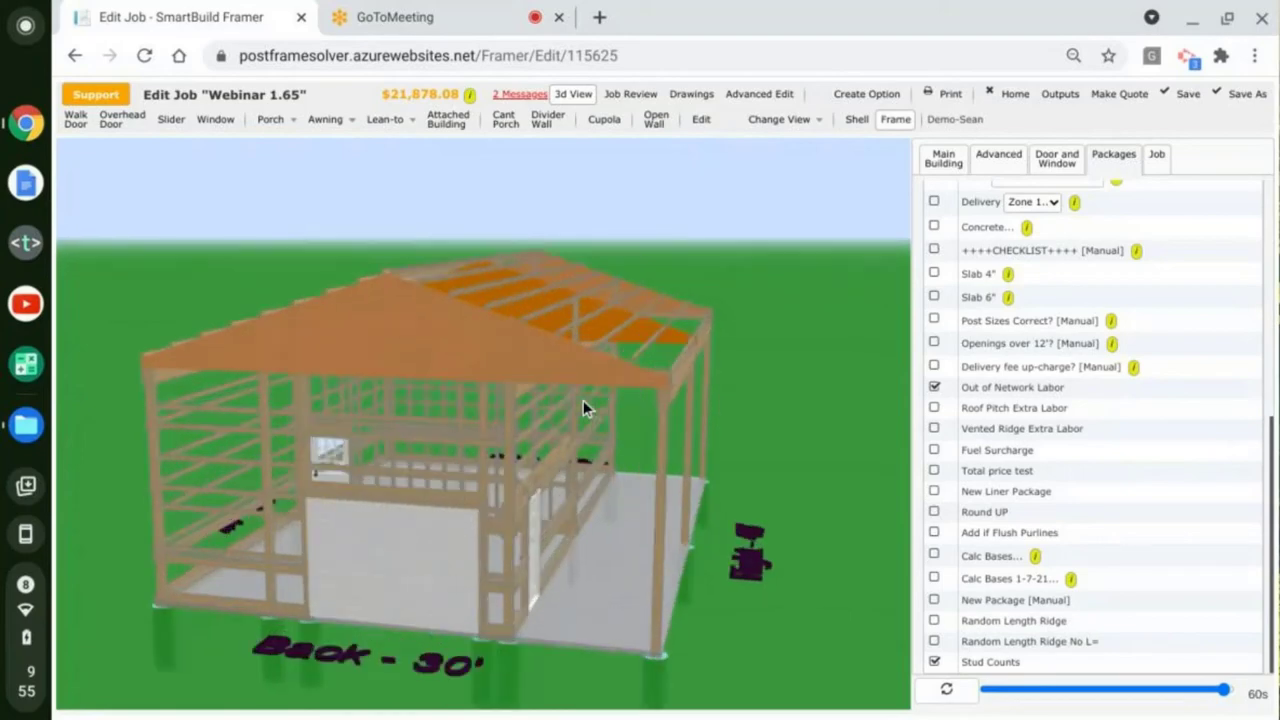
scroll(620, 399, up, 3)
drag(717, 360, 600, 366)
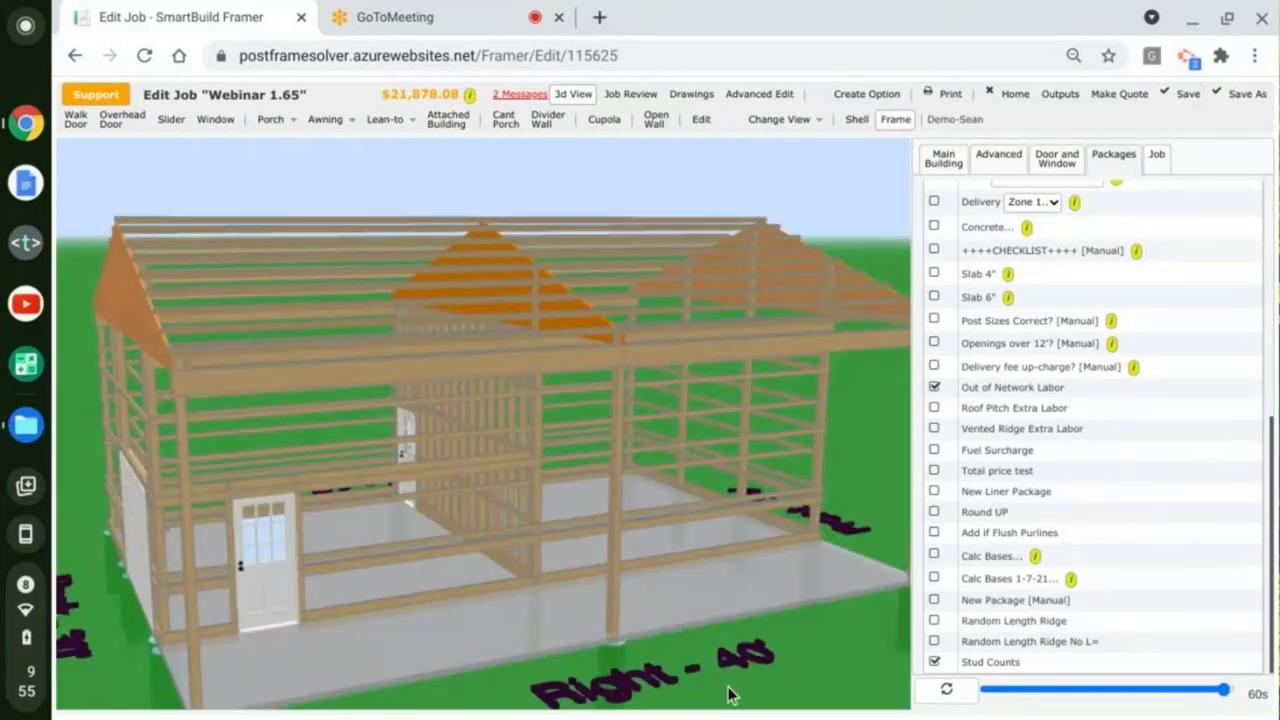
drag(517, 640, 430, 630)
scroll(395, 482, up, 6)
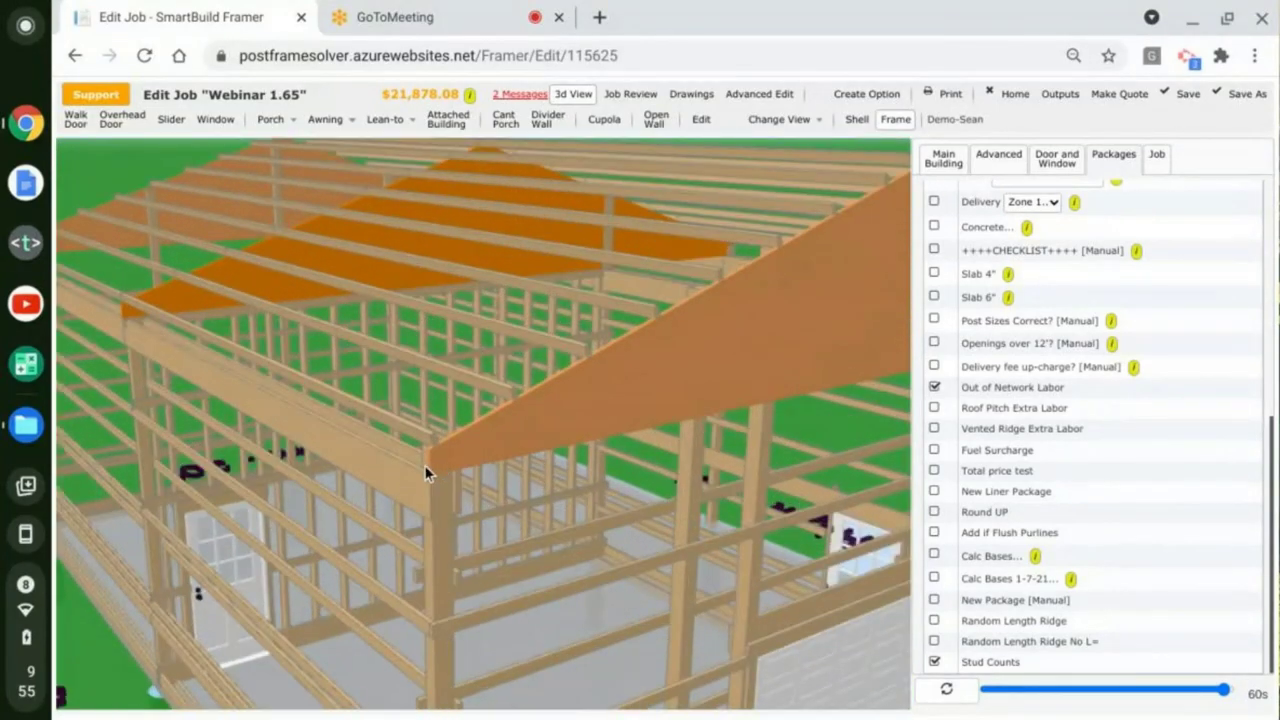
scroll(416, 461, down, 5)
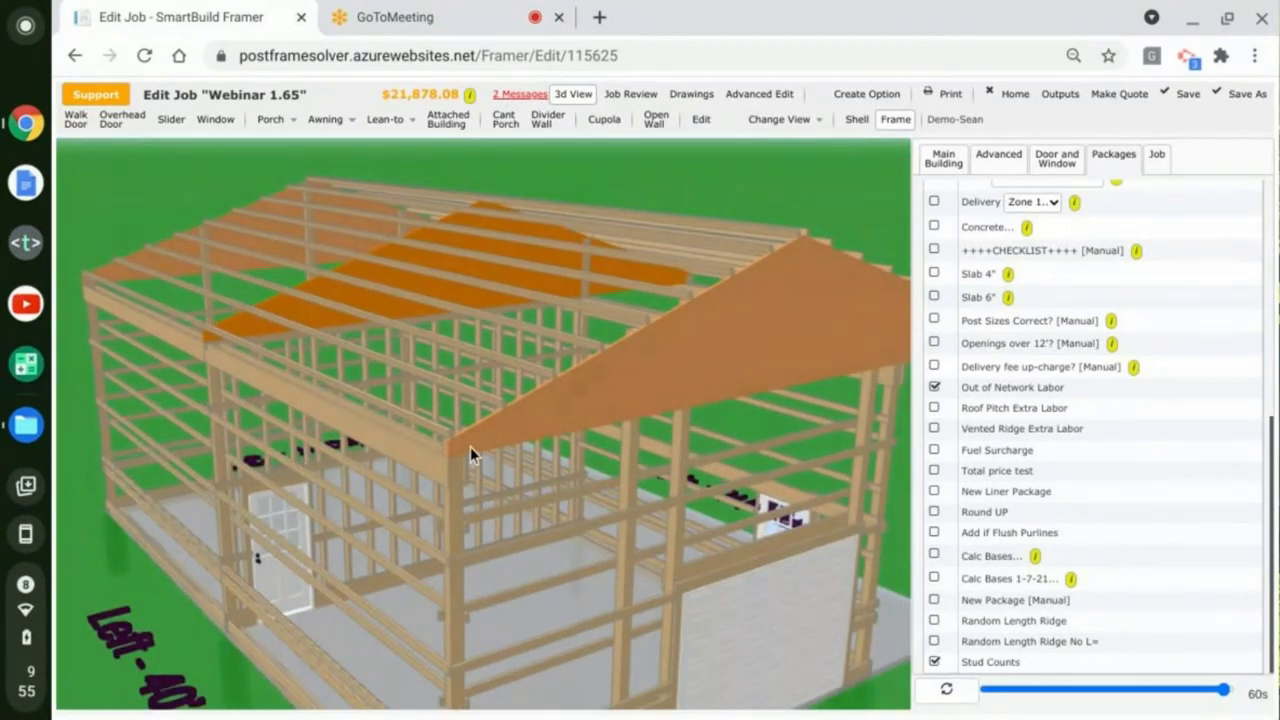
Step: Return to the Shell display with the Advanced settings open and view the whole building from its back wall
scroll(780, 290, down, 2)
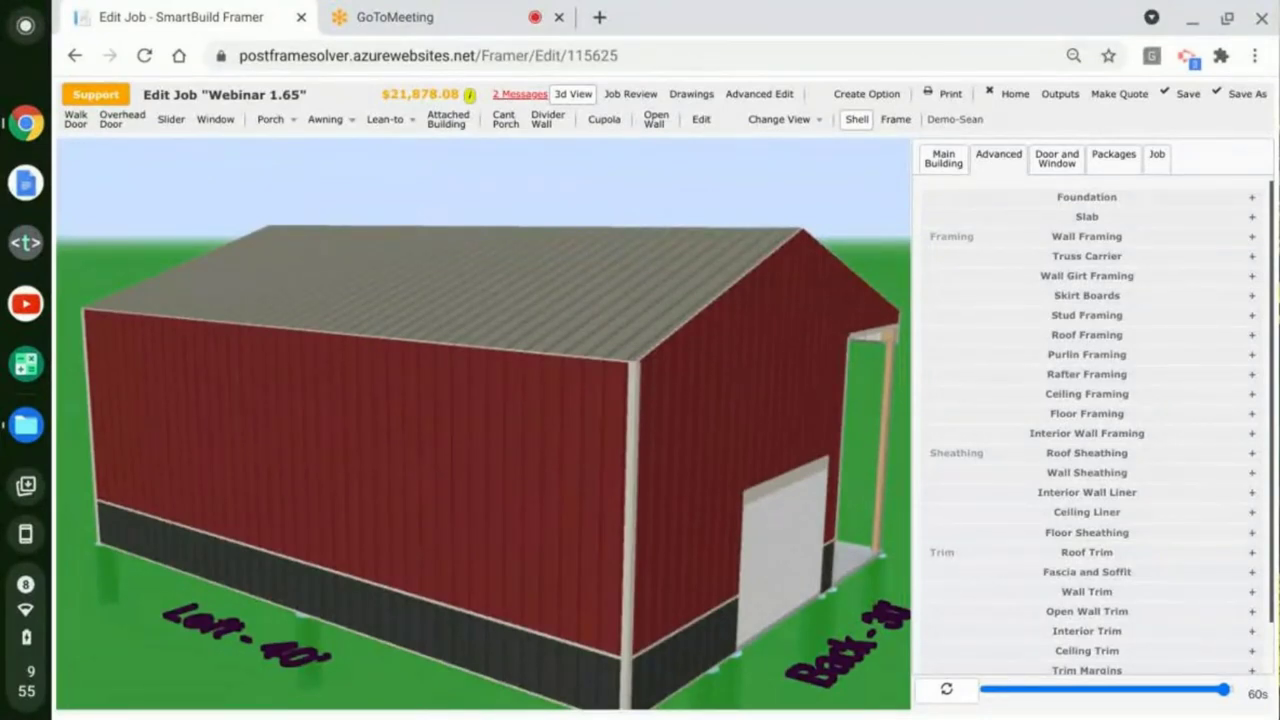
scroll(491, 383, down, 5)
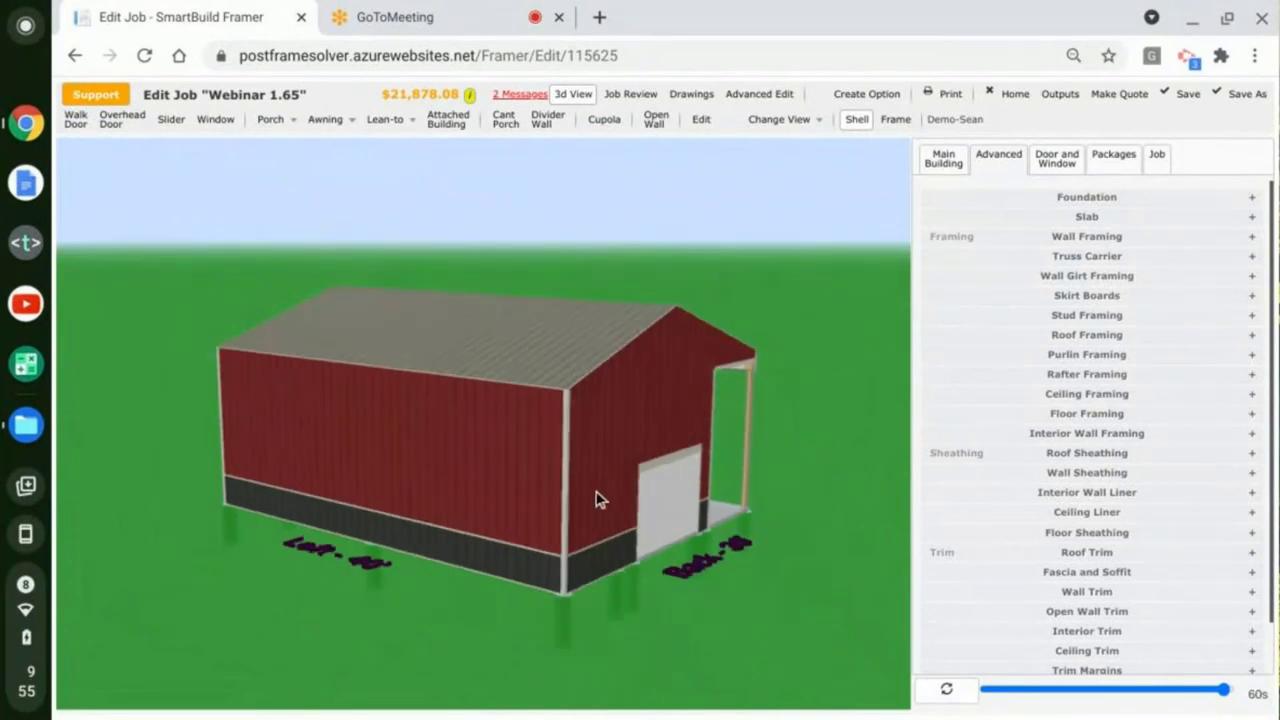
drag(691, 531, 571, 521)
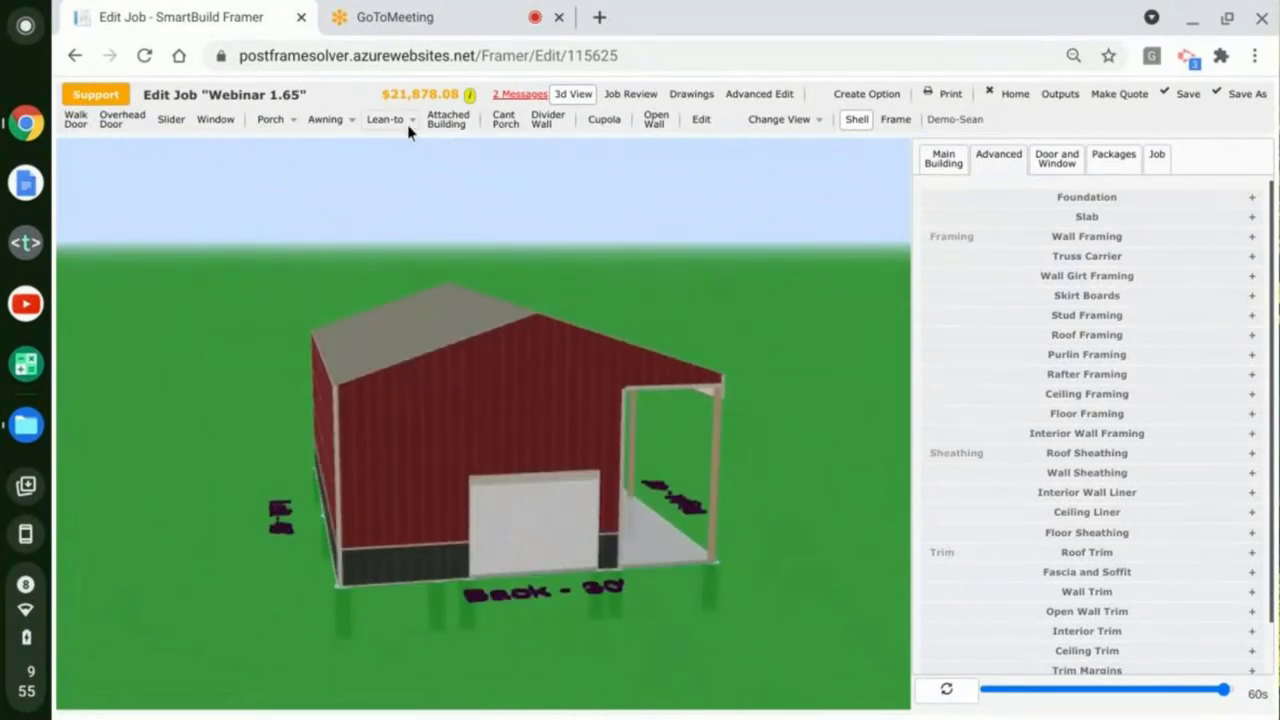